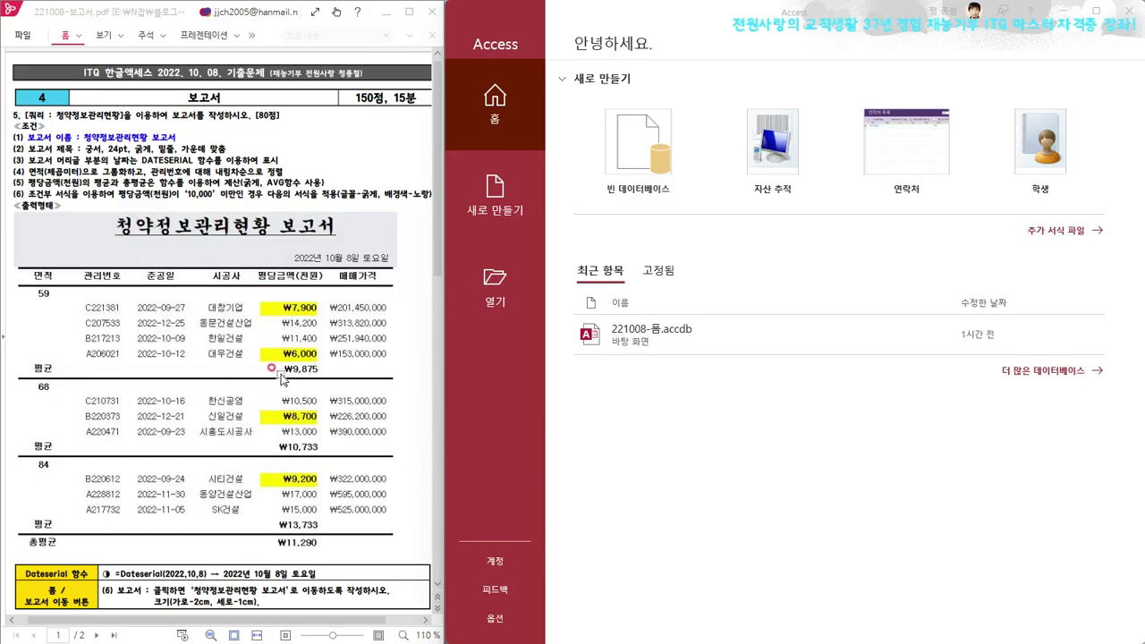
Review the report task sheet, and open the 221008-폼.accdb database from the desktop folder
{"action": "scroll", "coordinate": [273, 380], "scroll_direction": "down", "scroll_amount": 10}
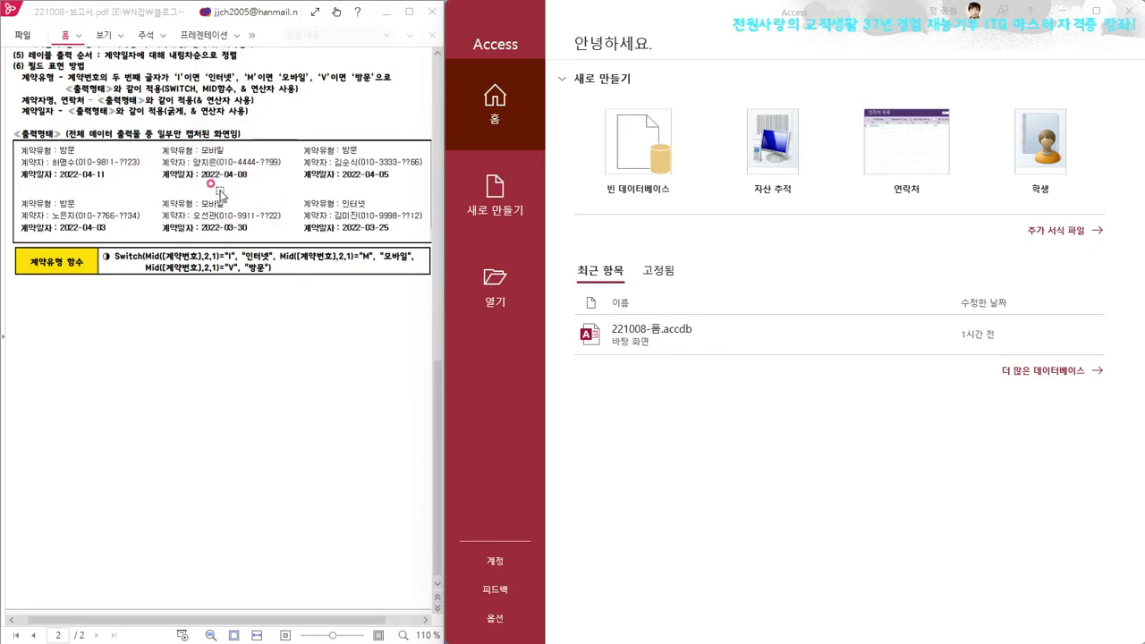
{"action": "scroll", "coordinate": [221, 195], "scroll_direction": "up", "scroll_amount": 15}
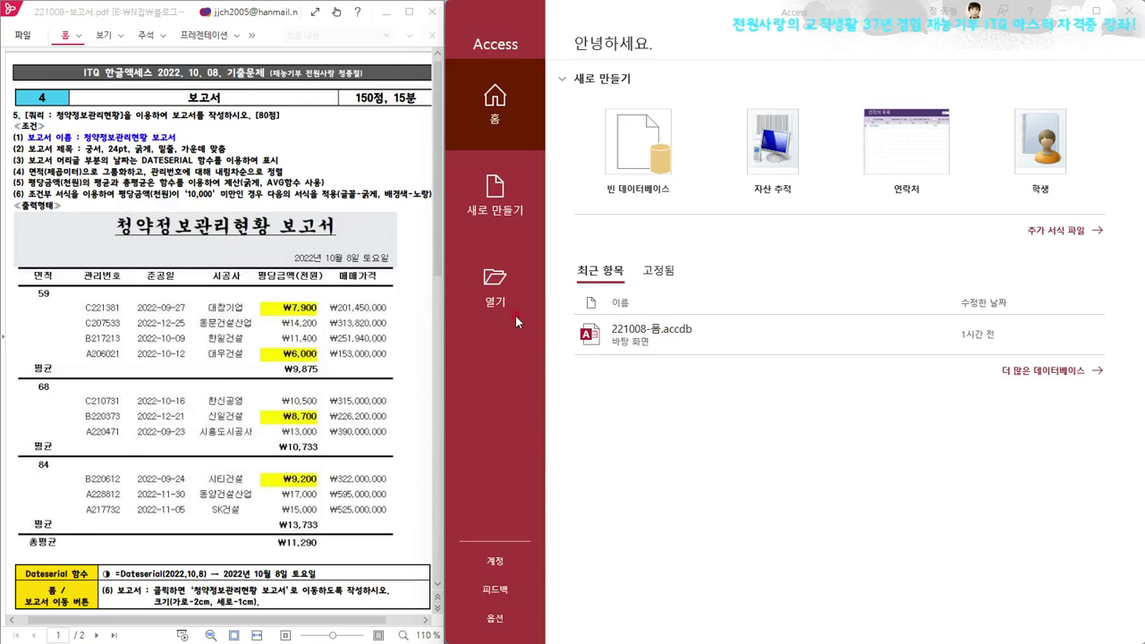
{"action": "left_click", "coordinate": [491, 279]}
{"action": "left_click", "coordinate": [491, 279]}
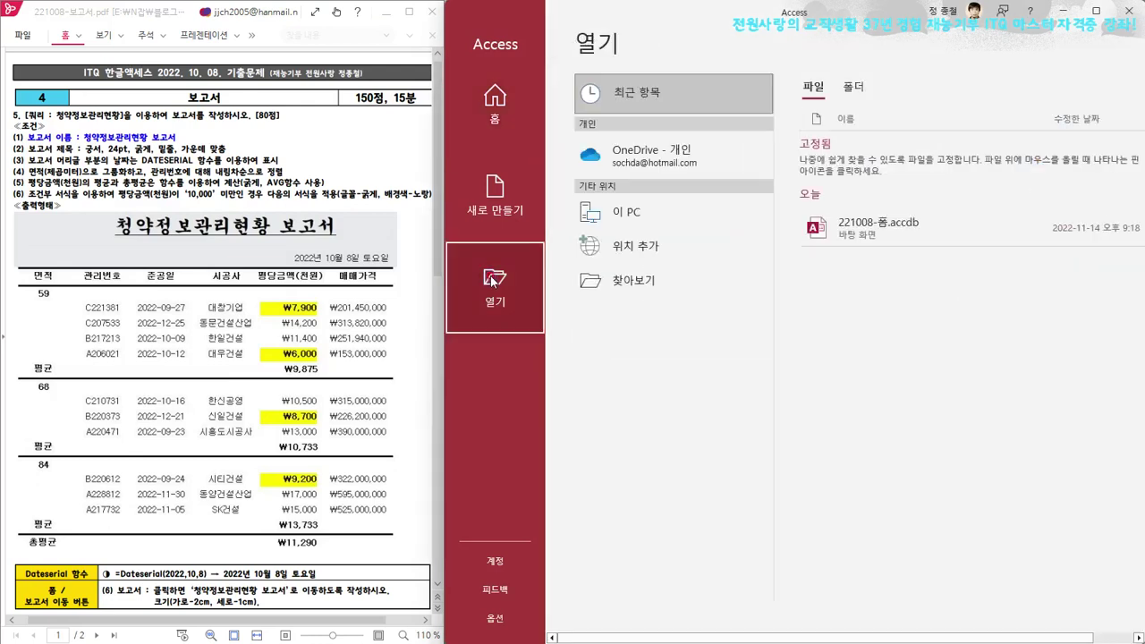
{"action": "left_click", "coordinate": [629, 284]}
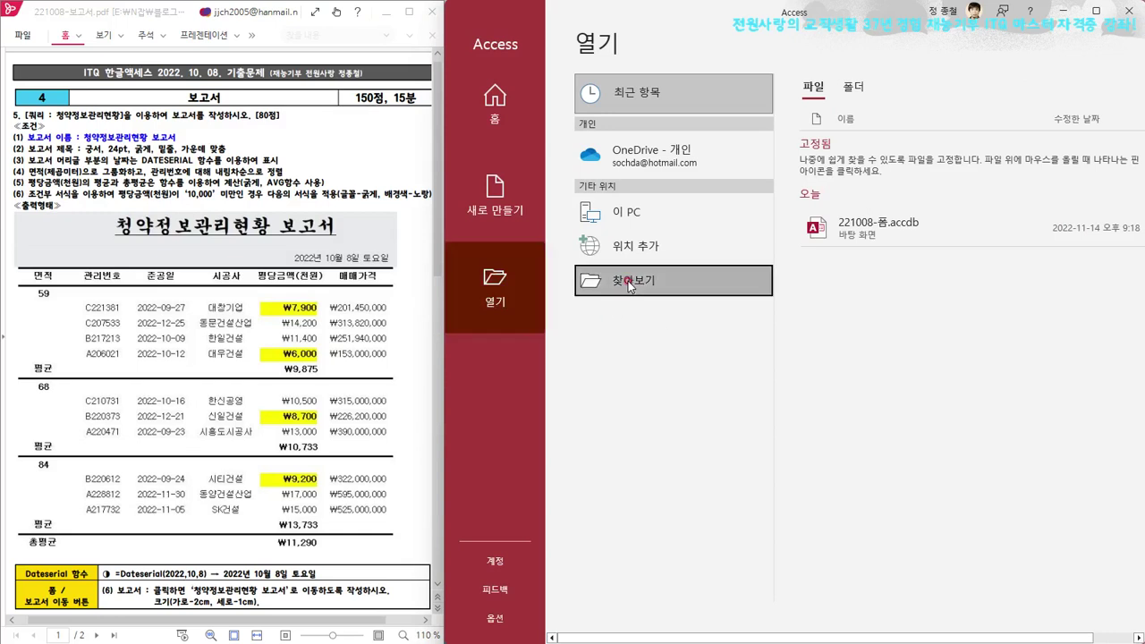
{"action": "left_click", "coordinate": [630, 283]}
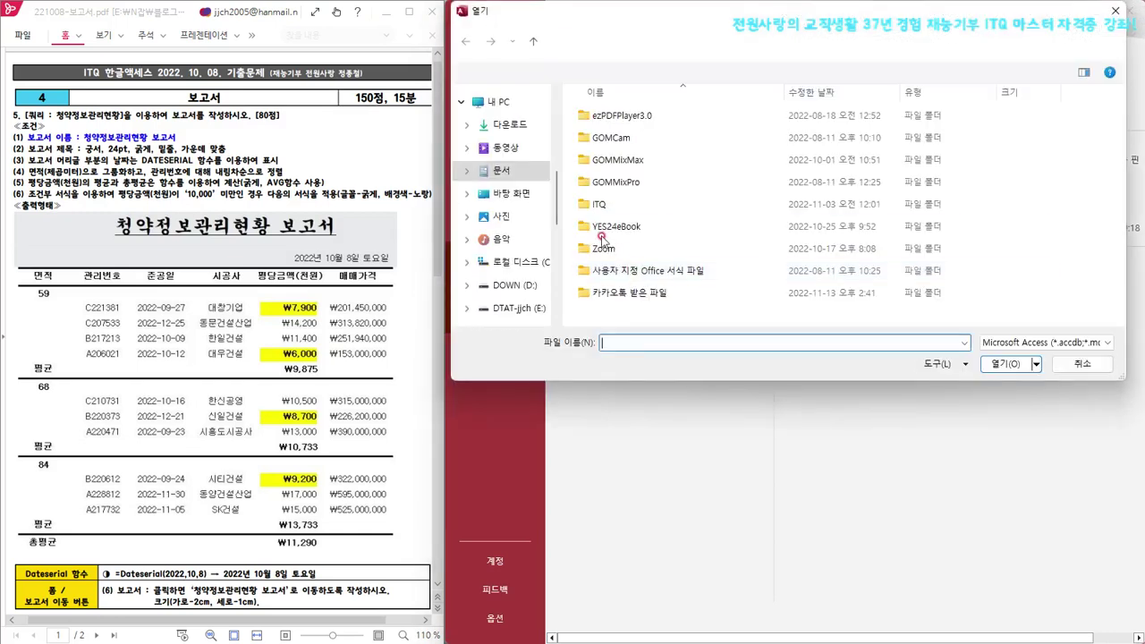
{"action": "left_click", "coordinate": [512, 193]}
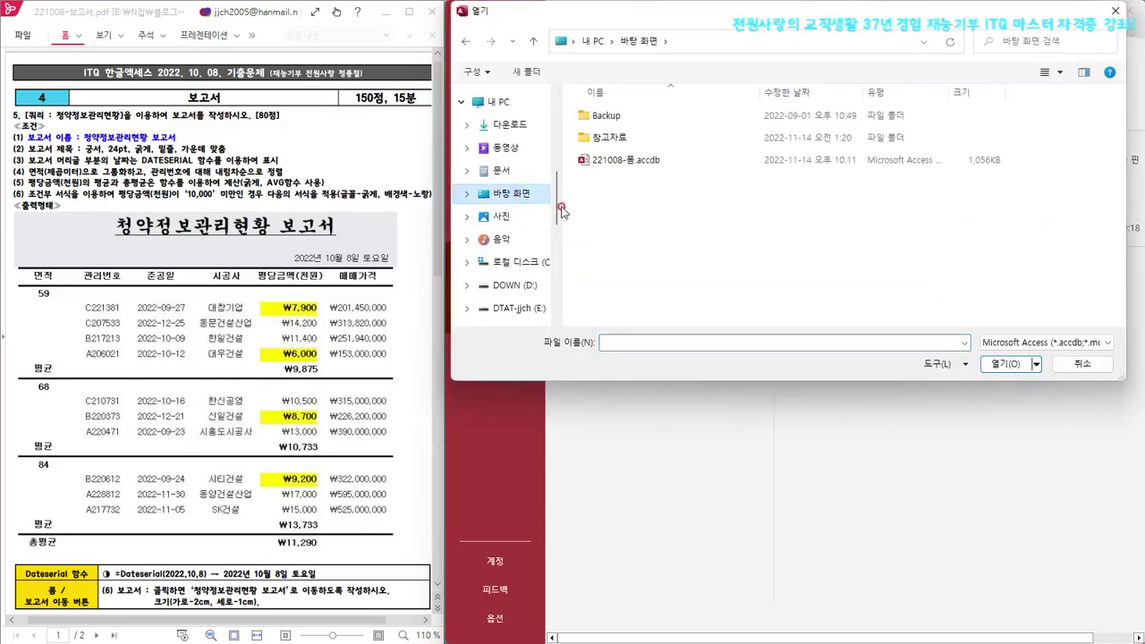
{"action": "left_click", "coordinate": [666, 169]}
{"action": "left_click", "coordinate": [1007, 365]}
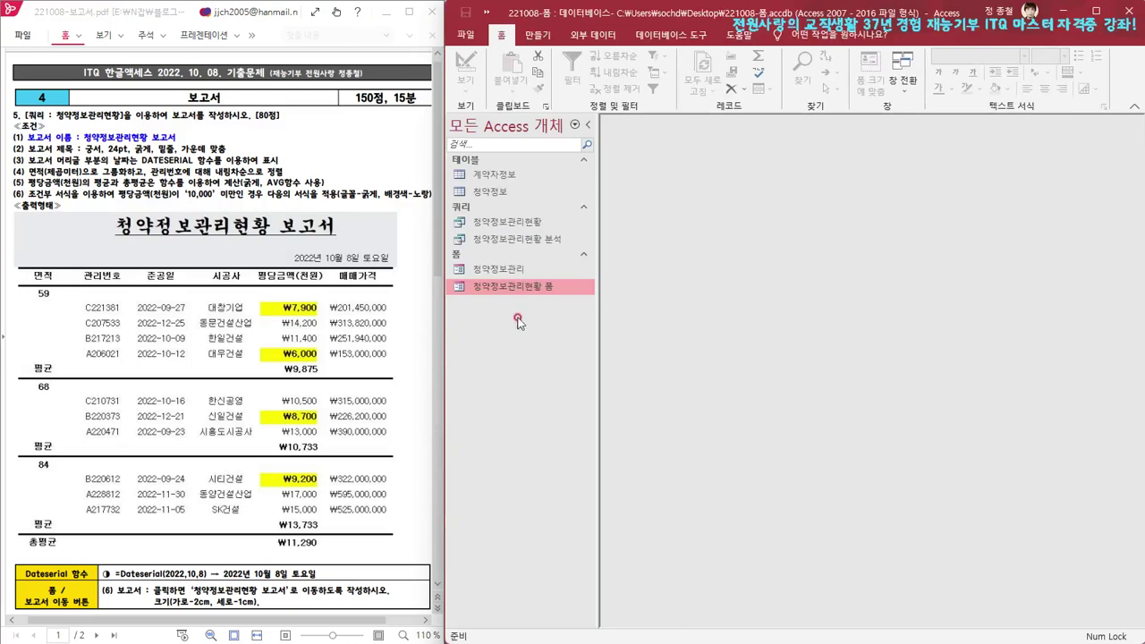
Open the 청약정보관리현황 폼 form to examine it, and close it again
{"action": "left_click", "coordinate": [505, 270]}
{"action": "left_click", "coordinate": [509, 285]}
{"action": "double_click", "coordinate": [510, 285]}
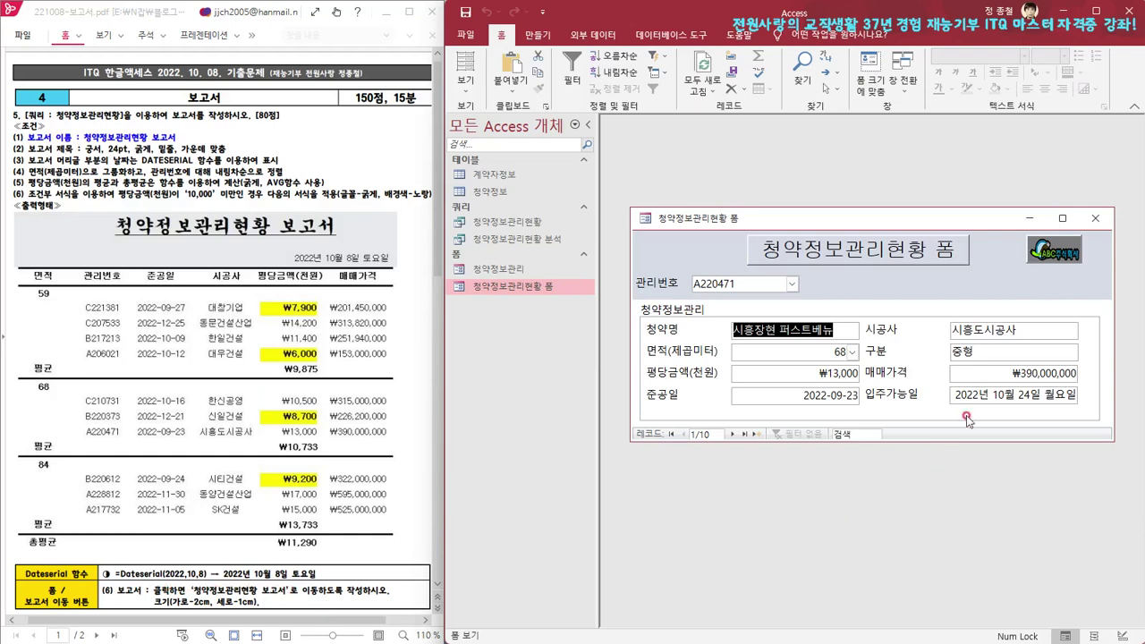
{"action": "left_click", "coordinate": [1106, 221]}
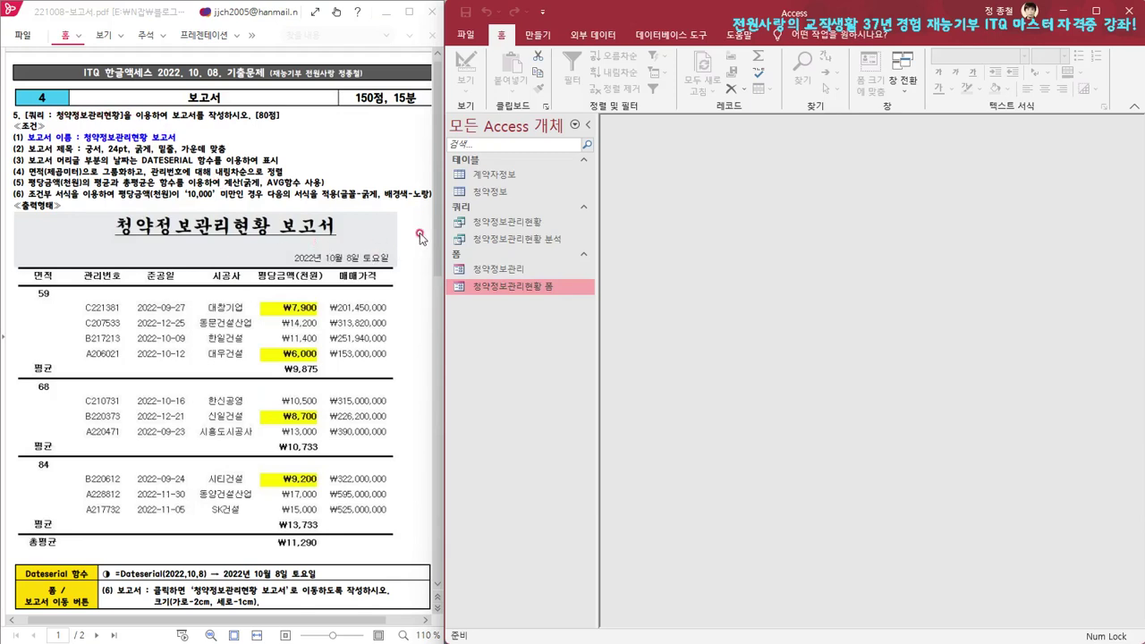
Start a Report Wizard report from the 청약정보관리현황 query with the fields 면적(제곱미터), 관리번호, 준공일, 시공사, 평당금액(천원) and 매매가격
{"action": "left_click", "coordinate": [506, 223]}
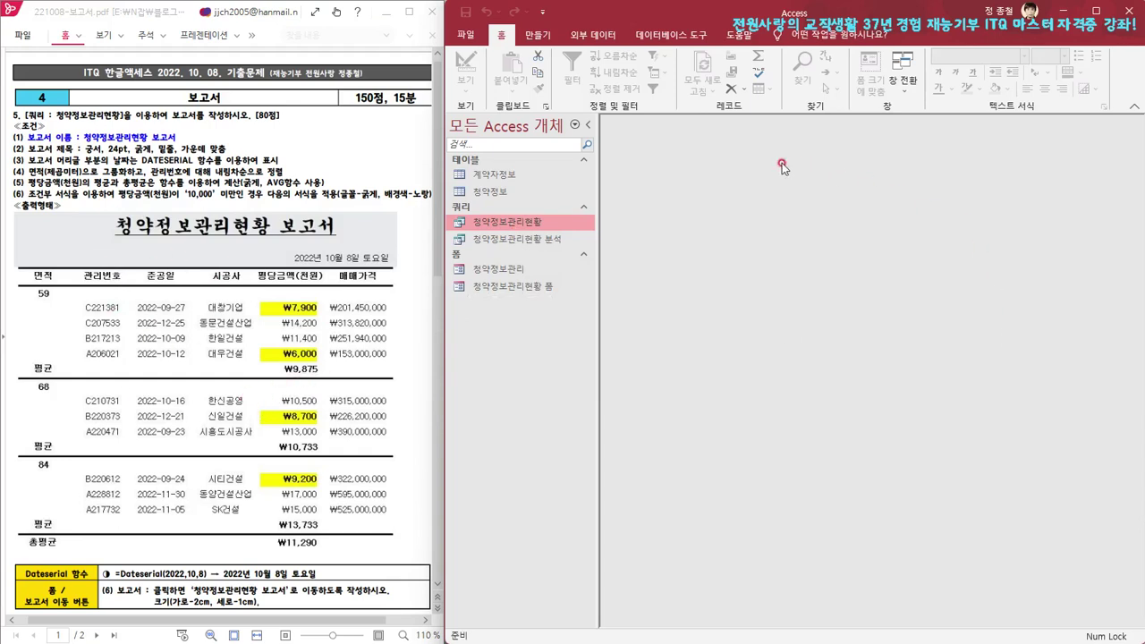
{"action": "left_click", "coordinate": [538, 37]}
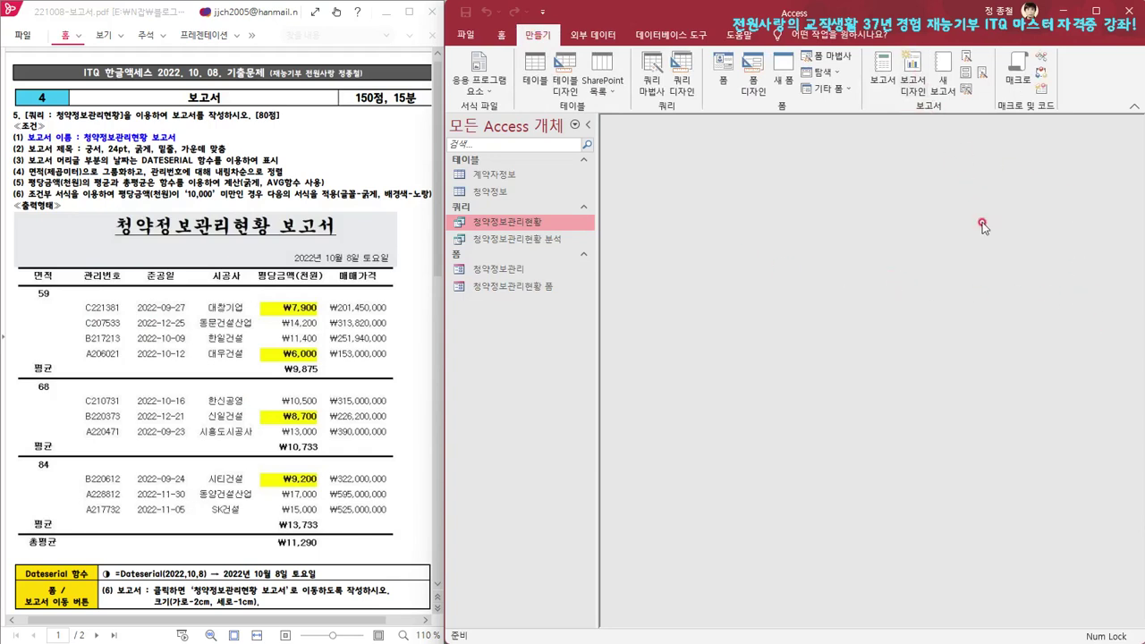
{"action": "left_click", "coordinate": [965, 58]}
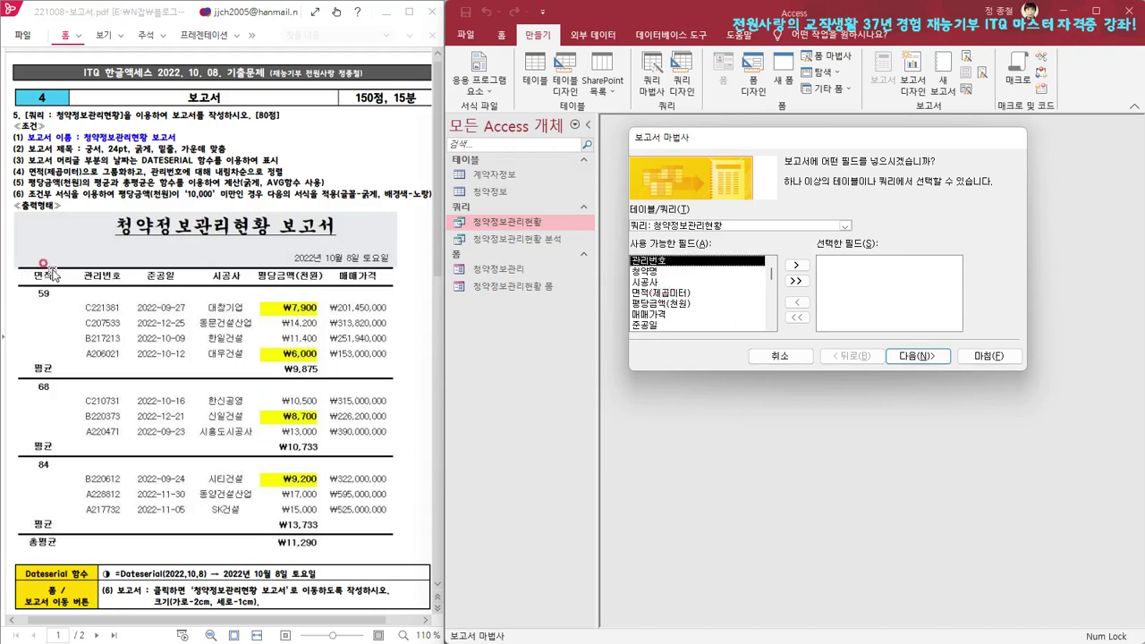
{"action": "double_click", "coordinate": [643, 294]}
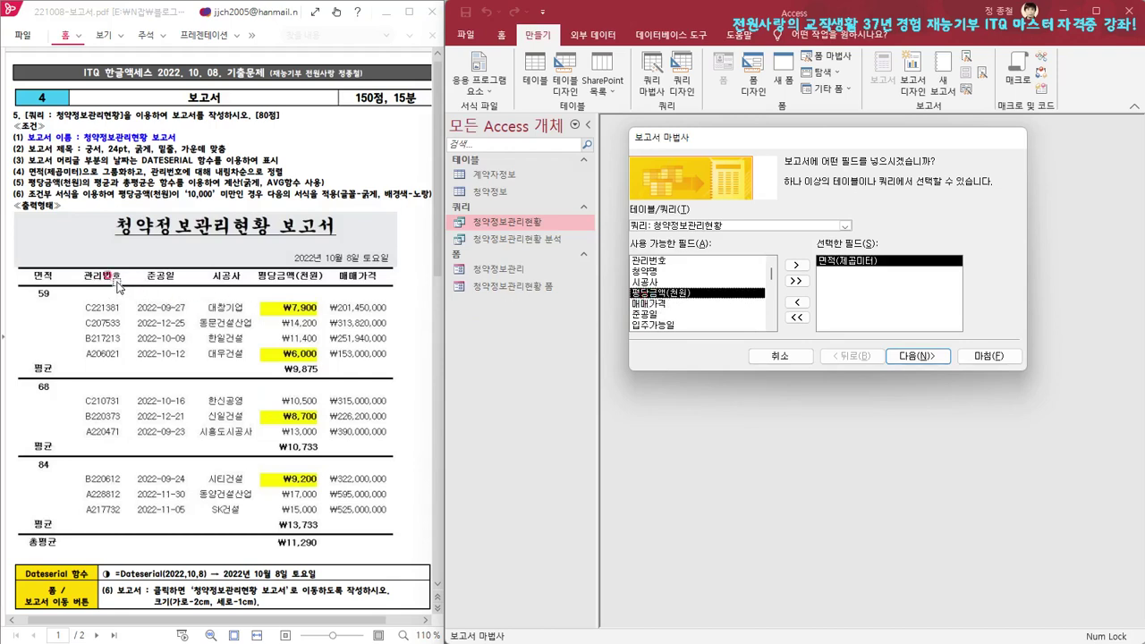
{"action": "double_click", "coordinate": [649, 260]}
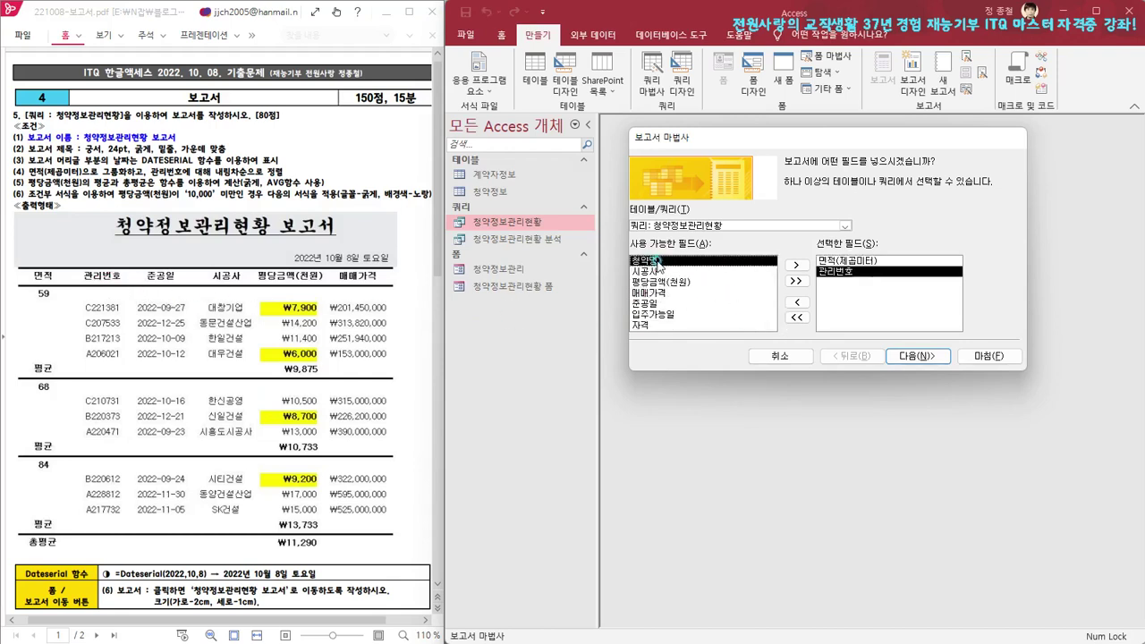
{"action": "double_click", "coordinate": [646, 304]}
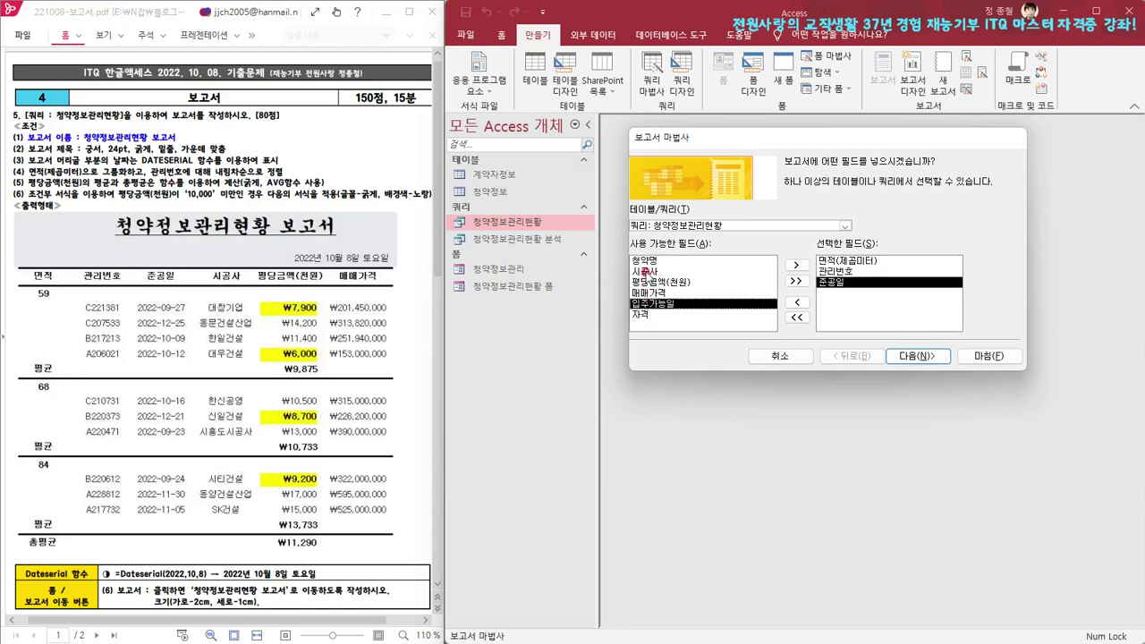
{"action": "double_click", "coordinate": [647, 271]}
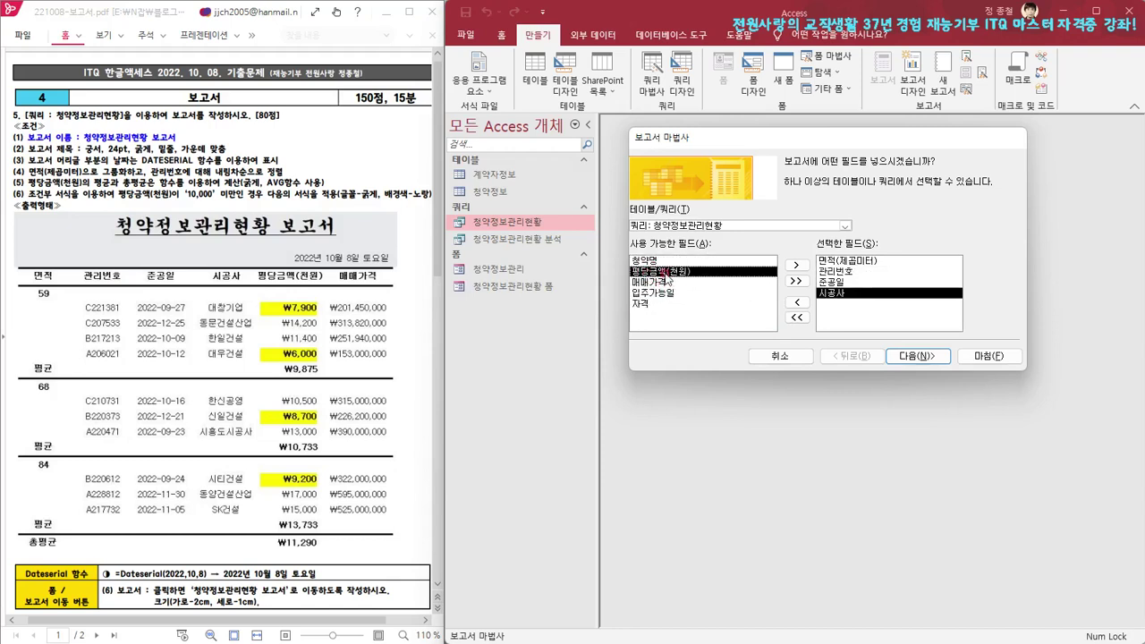
{"action": "double_click", "coordinate": [665, 272]}
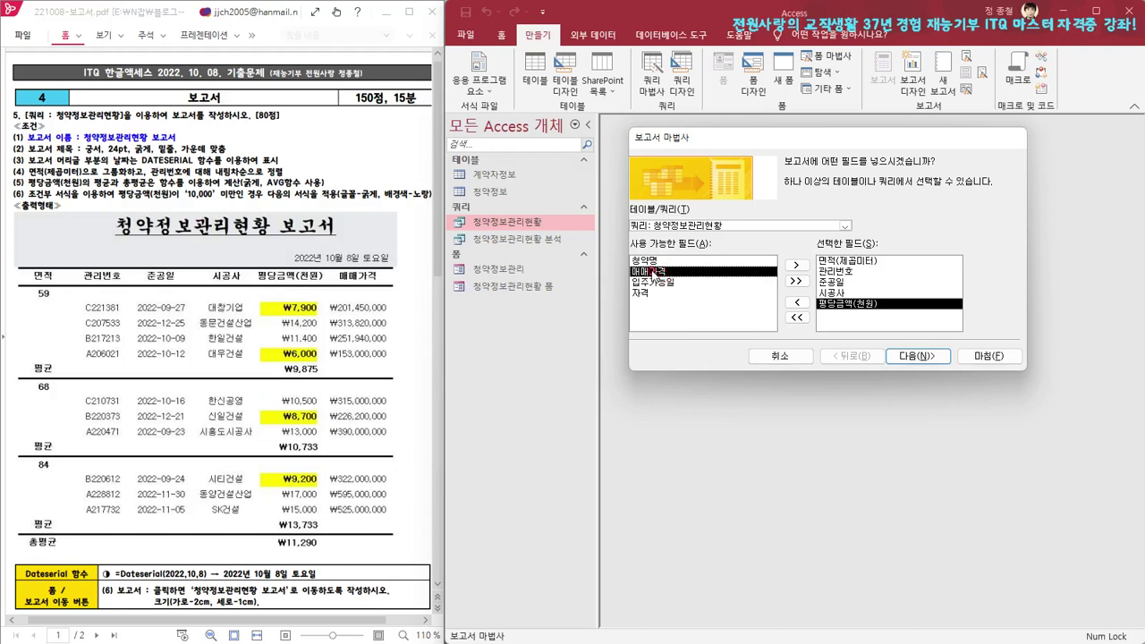
{"action": "double_click", "coordinate": [651, 271]}
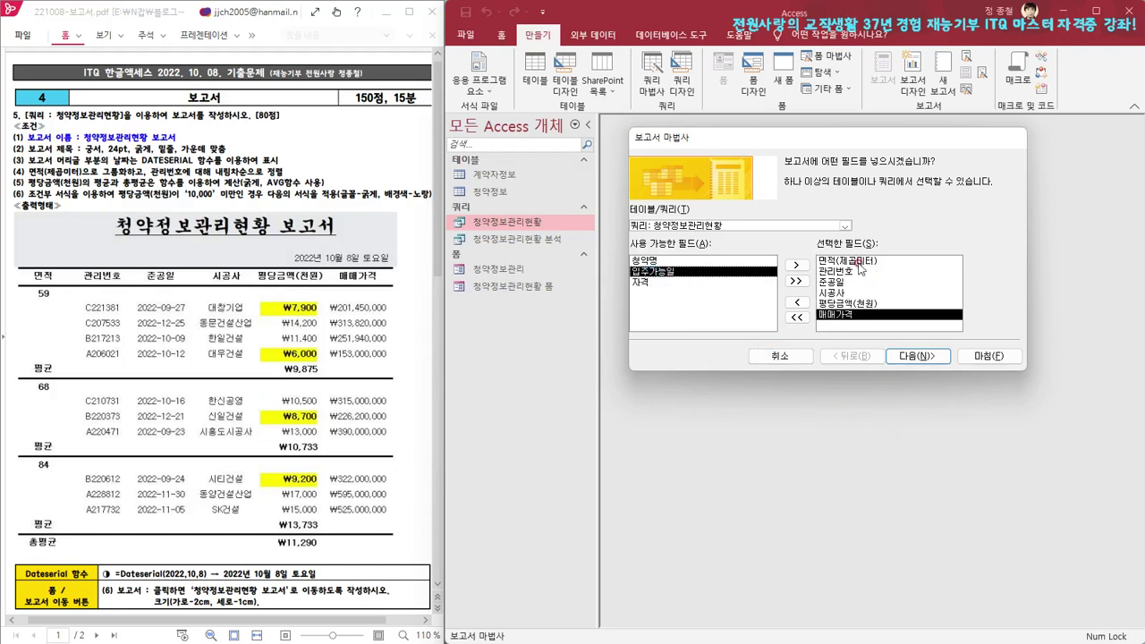
{"action": "left_click", "coordinate": [917, 358]}
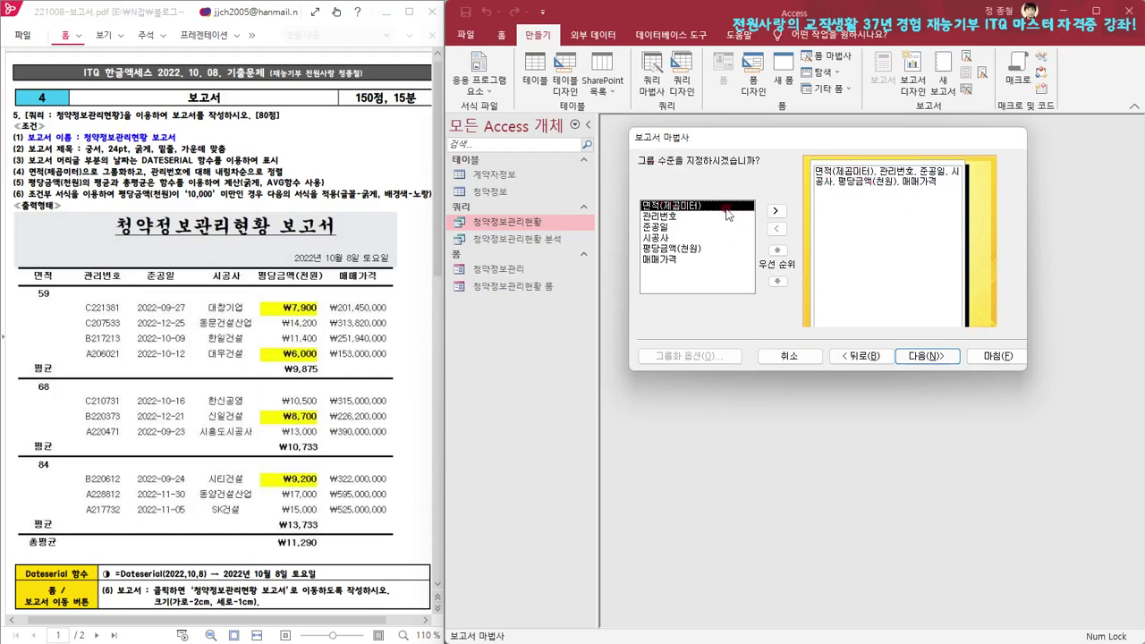
Group the report by 면적(제곱미터), keeping the default (기본) grouping interval
{"action": "double_click", "coordinate": [693, 207]}
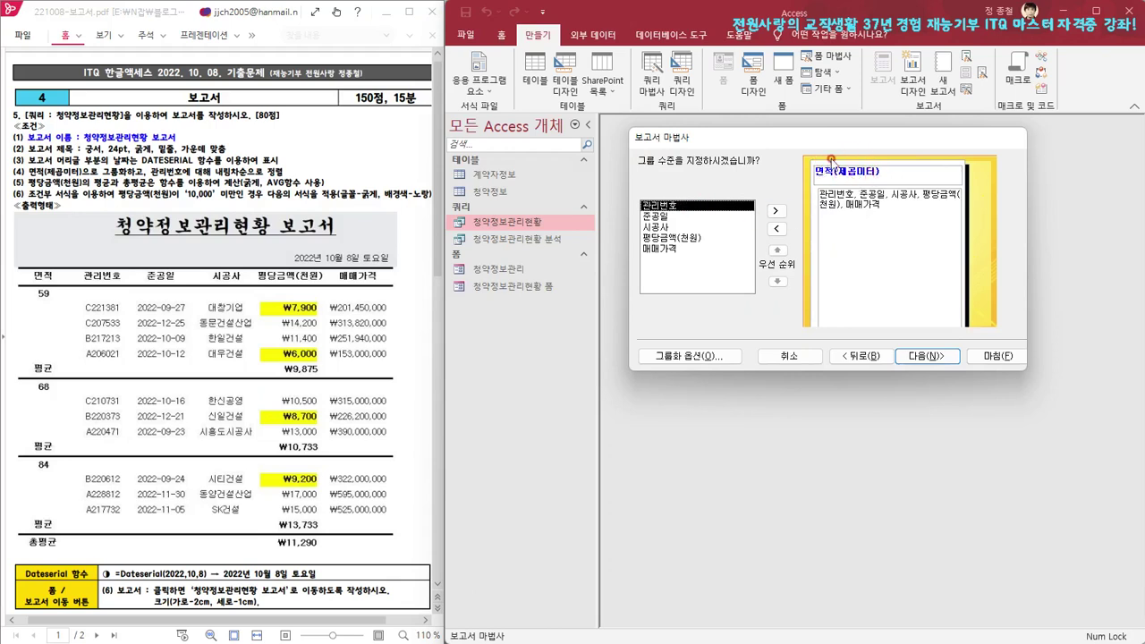
{"action": "left_click", "coordinate": [703, 358]}
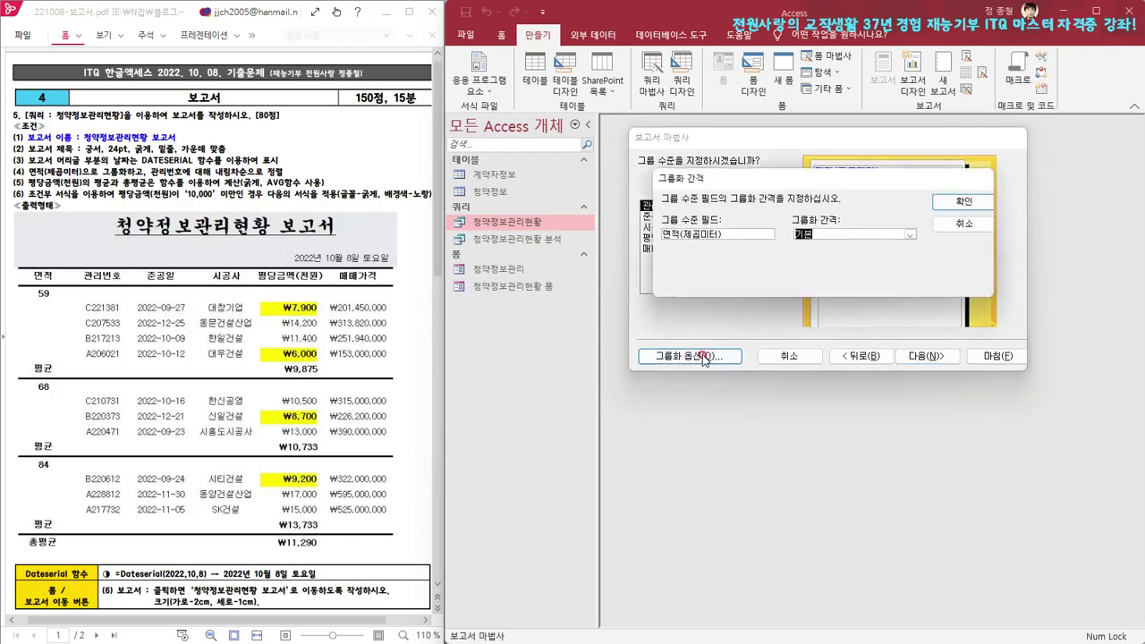
{"action": "left_click", "coordinate": [969, 204]}
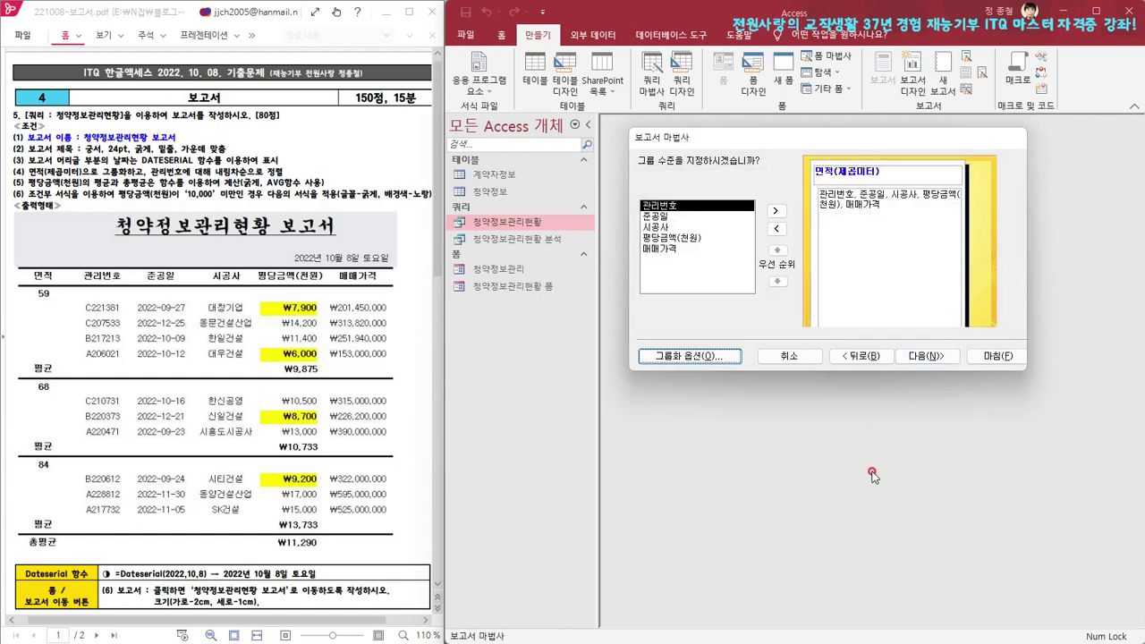
{"action": "left_click", "coordinate": [929, 357]}
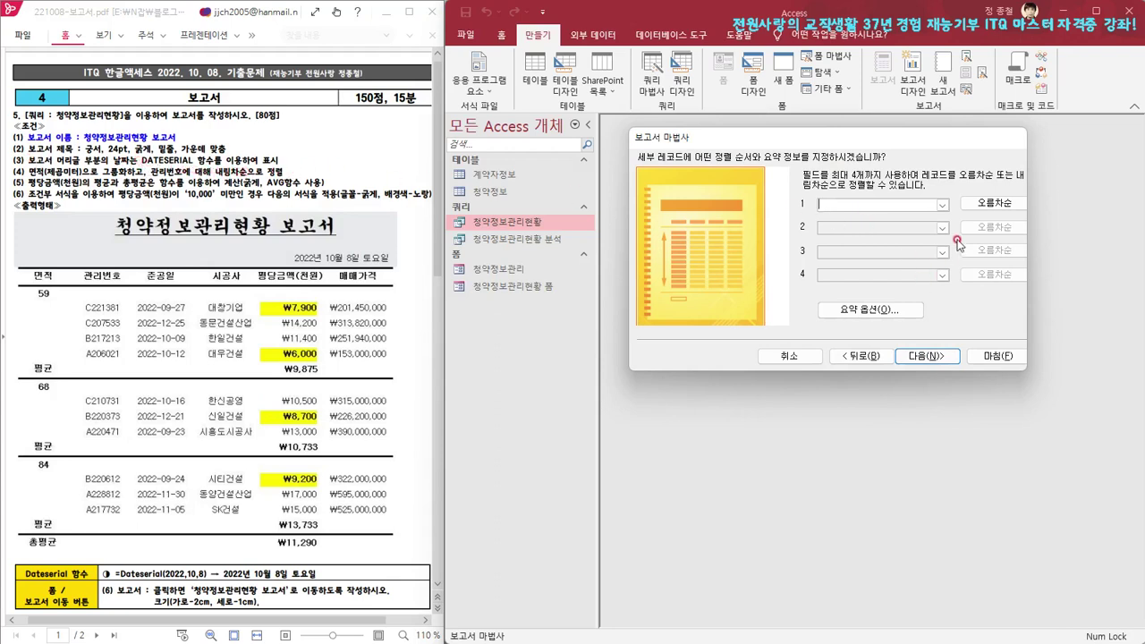
Sort the detail records by 관리번호 in descending order and include a sum (합계) summary for 평당금액(천원)
{"action": "left_click", "coordinate": [942, 205]}
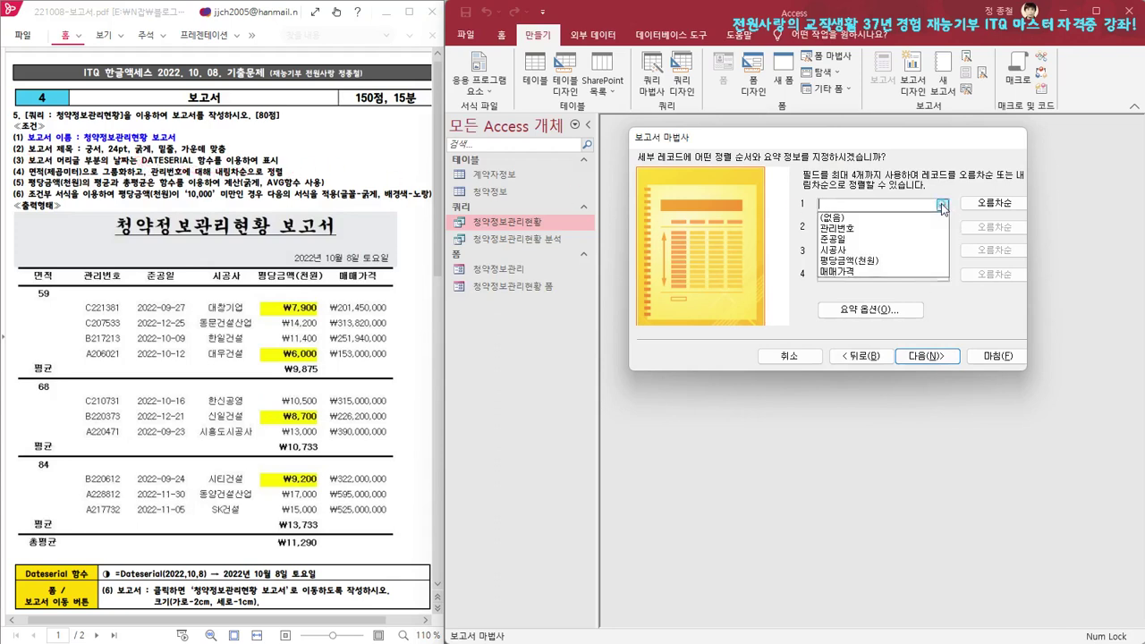
{"action": "left_click", "coordinate": [902, 228]}
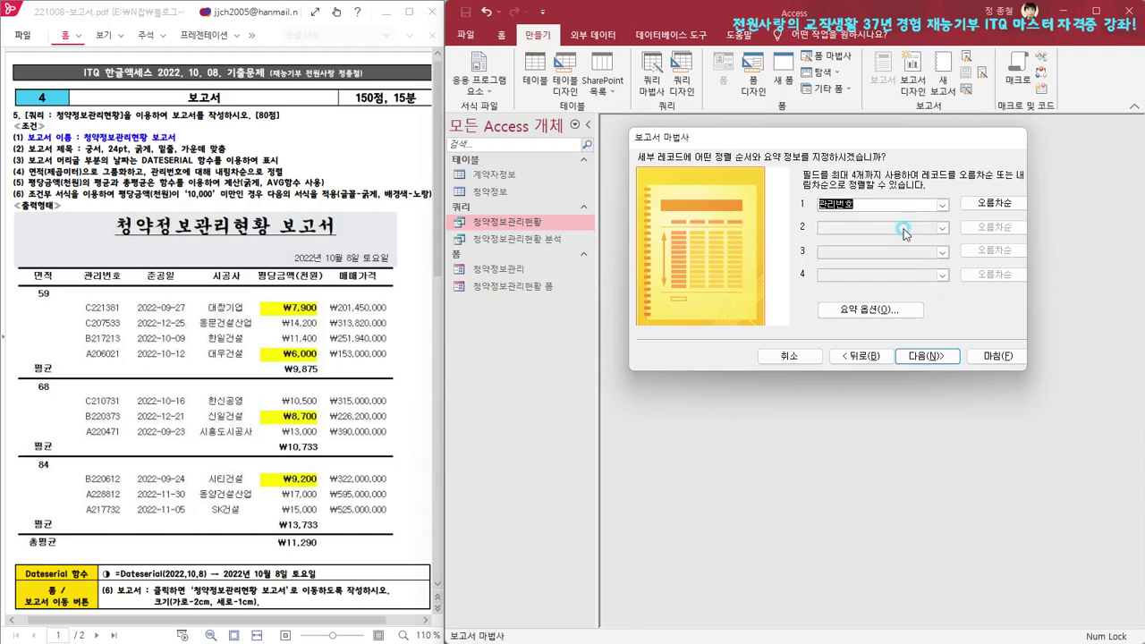
{"action": "left_click", "coordinate": [991, 204]}
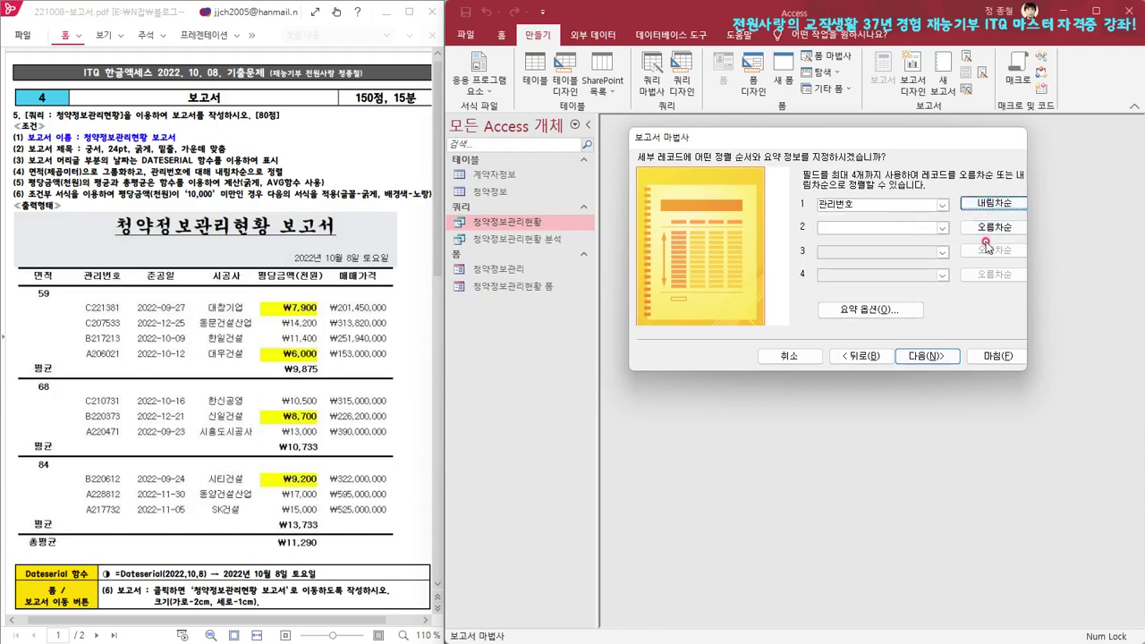
{"action": "left_click", "coordinate": [861, 310]}
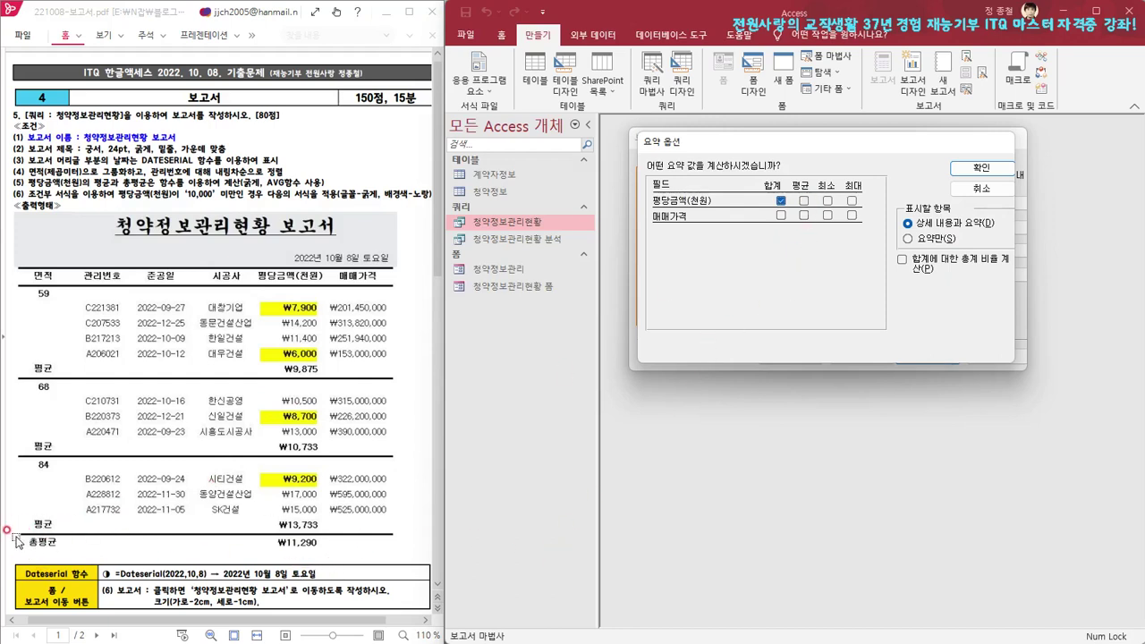
{"action": "left_click", "coordinate": [803, 201]}
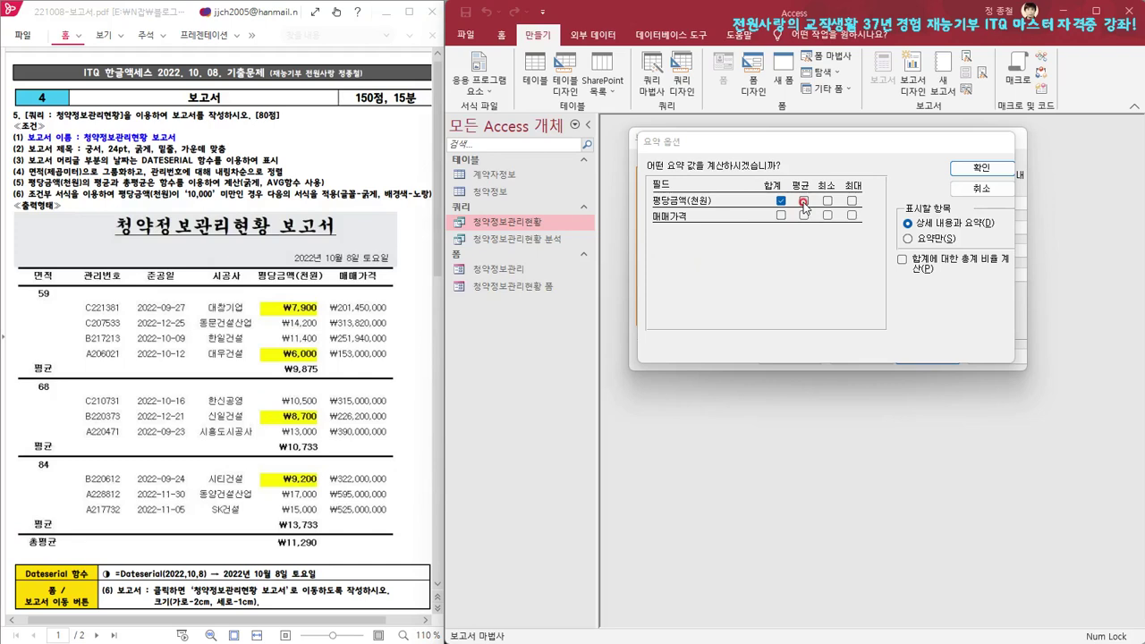
{"action": "left_click", "coordinate": [982, 169]}
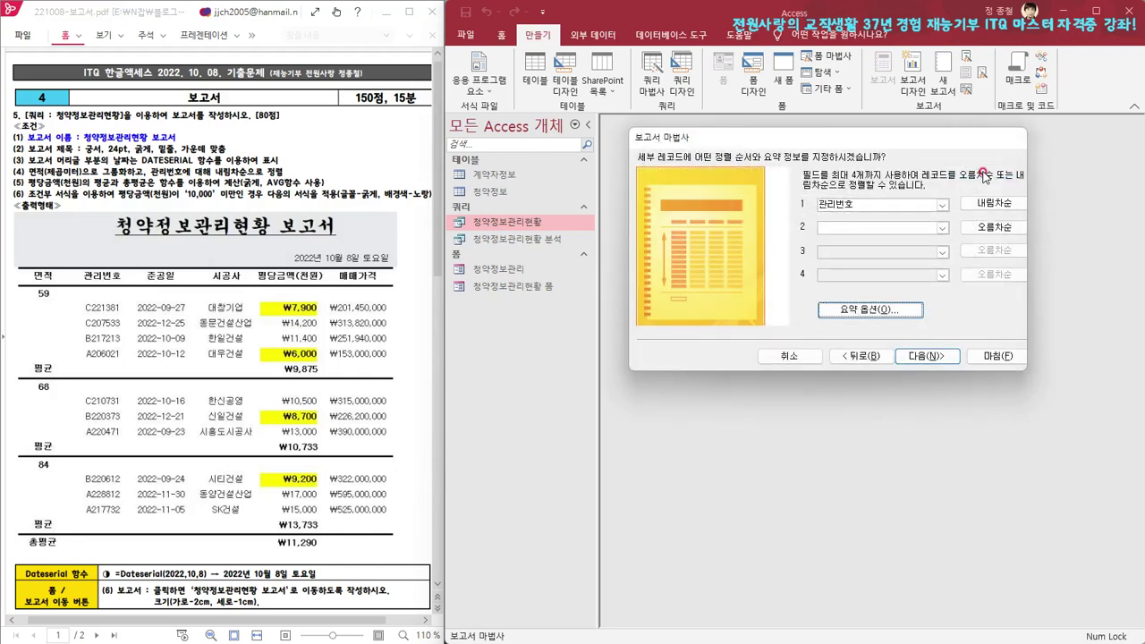
{"action": "left_click", "coordinate": [926, 357]}
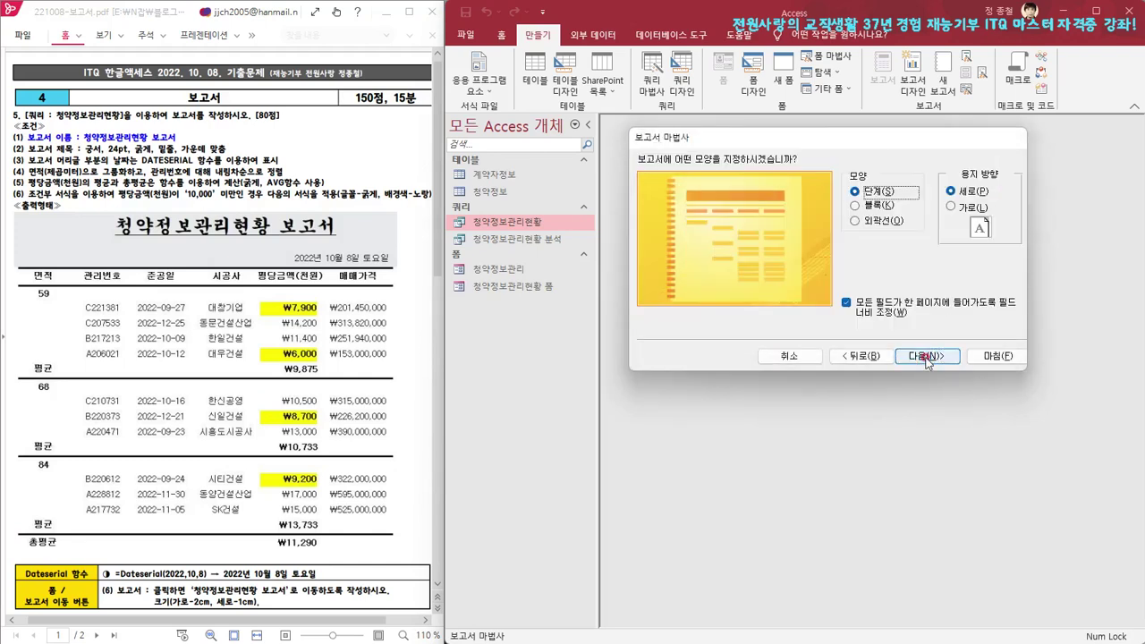
Accept the stepped portrait layout and finish the report with the title 청약정보관리현황 보고서, opening it for design changes
{"action": "left_click", "coordinate": [927, 357]}
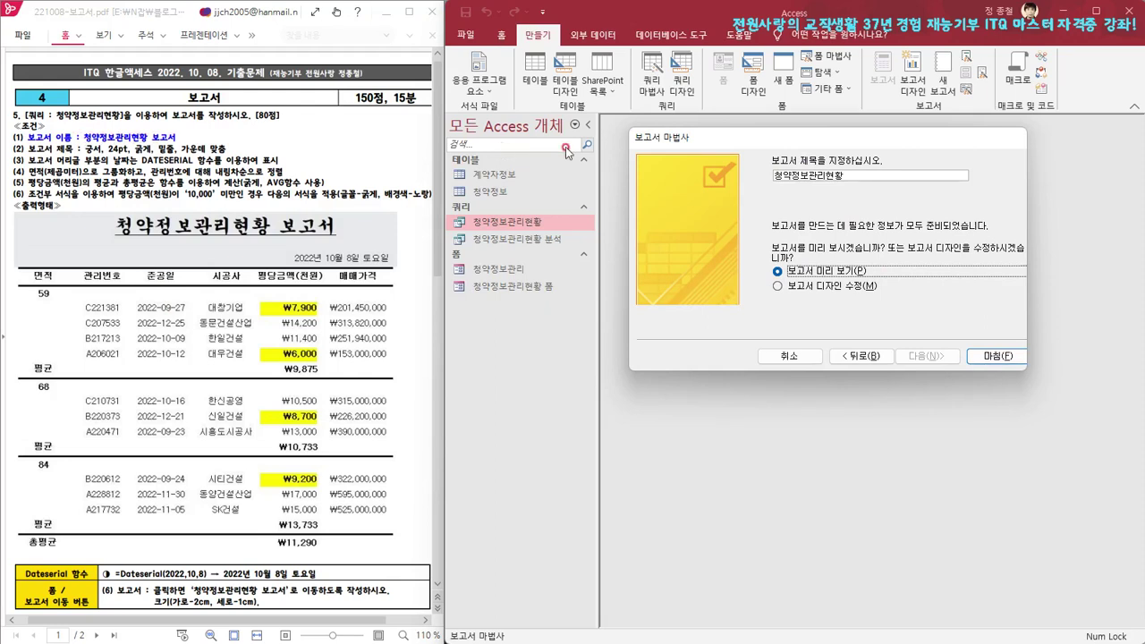
{"action": "left_click", "coordinate": [865, 176]}
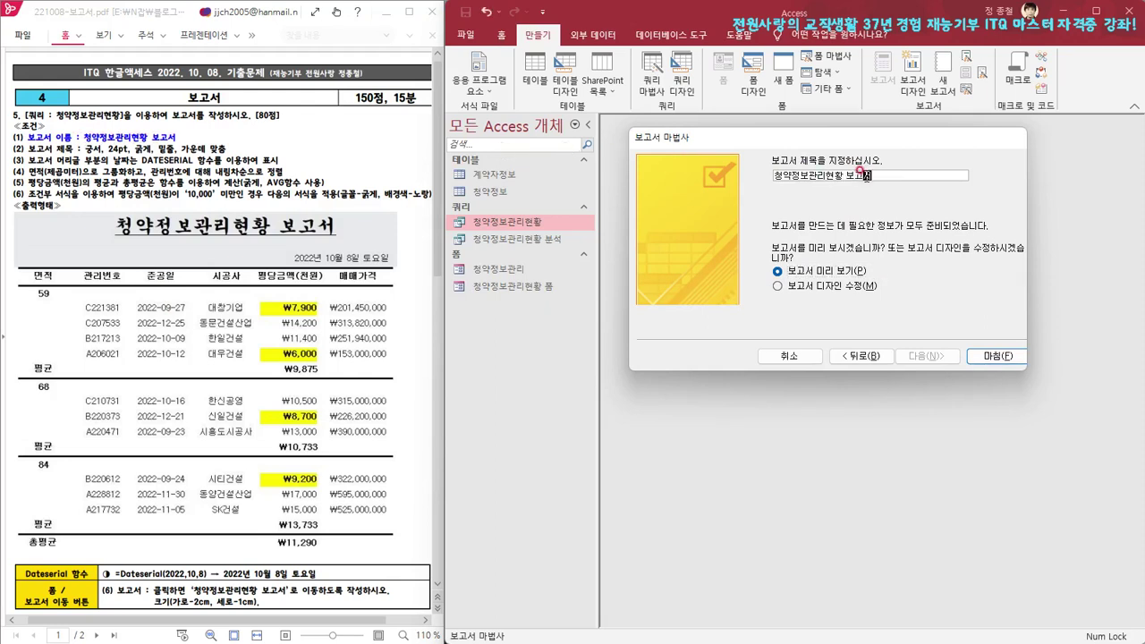
{"action": "left_click", "coordinate": [804, 286]}
{"action": "left_click", "coordinate": [996, 356]}
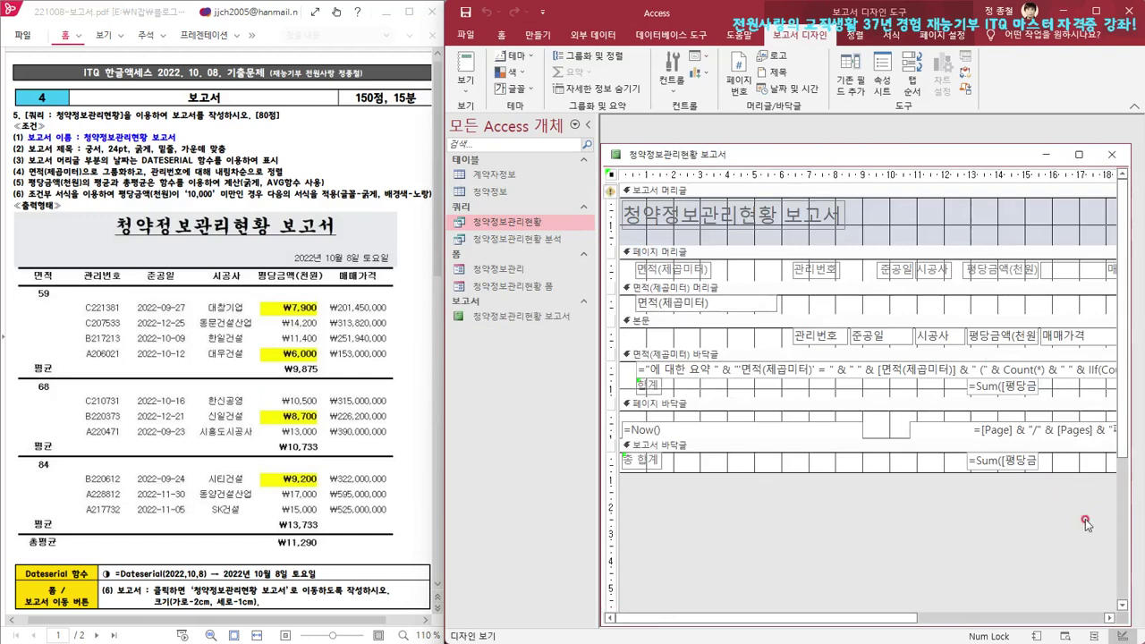
Select every control in the report and set the font colour to black
{"action": "left_click", "coordinate": [897, 618]}
{"action": "left_click_drag", "start_coordinate": [897, 618], "coordinate": [978, 624]}
{"action": "left_click_drag", "start_coordinate": [1062, 541], "coordinate": [614, 207]}
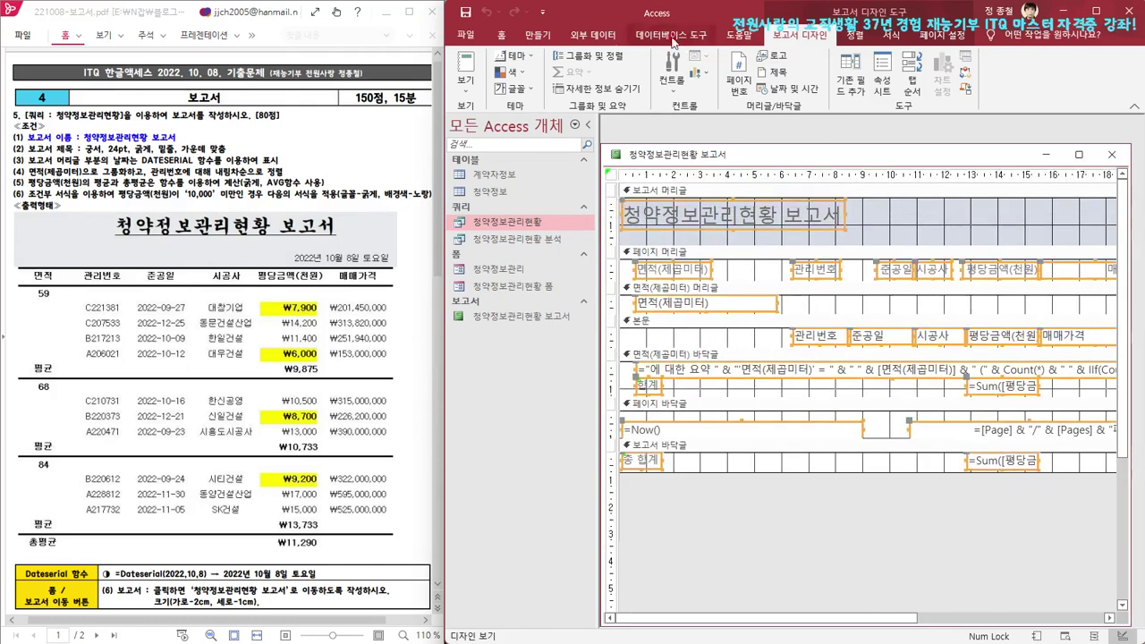
{"action": "left_click", "coordinate": [501, 34]}
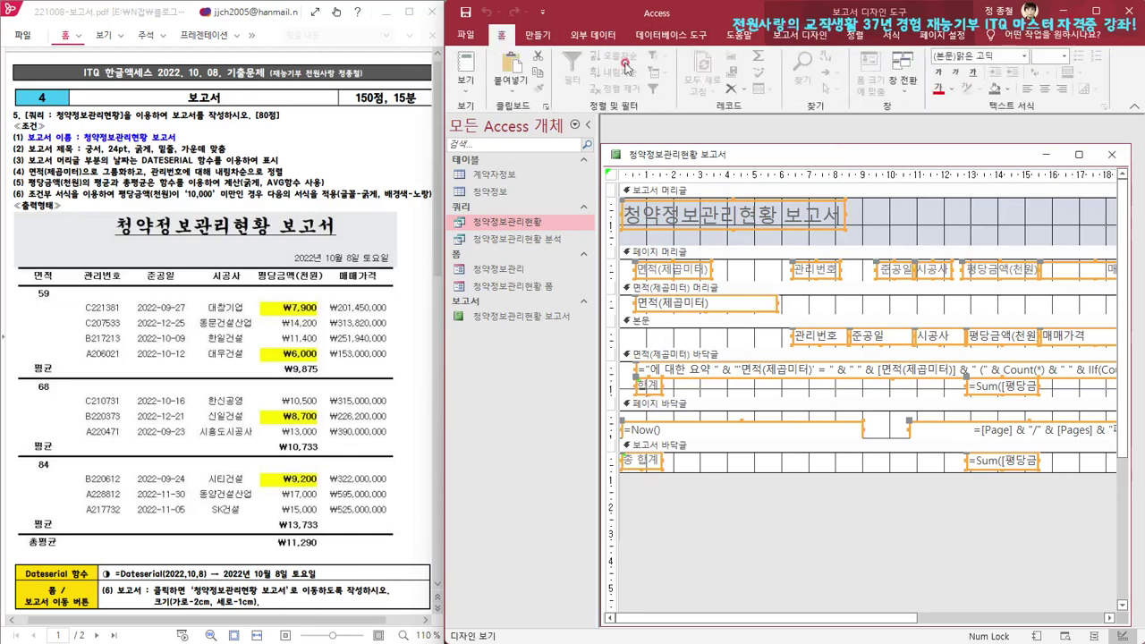
{"action": "left_click", "coordinate": [953, 89]}
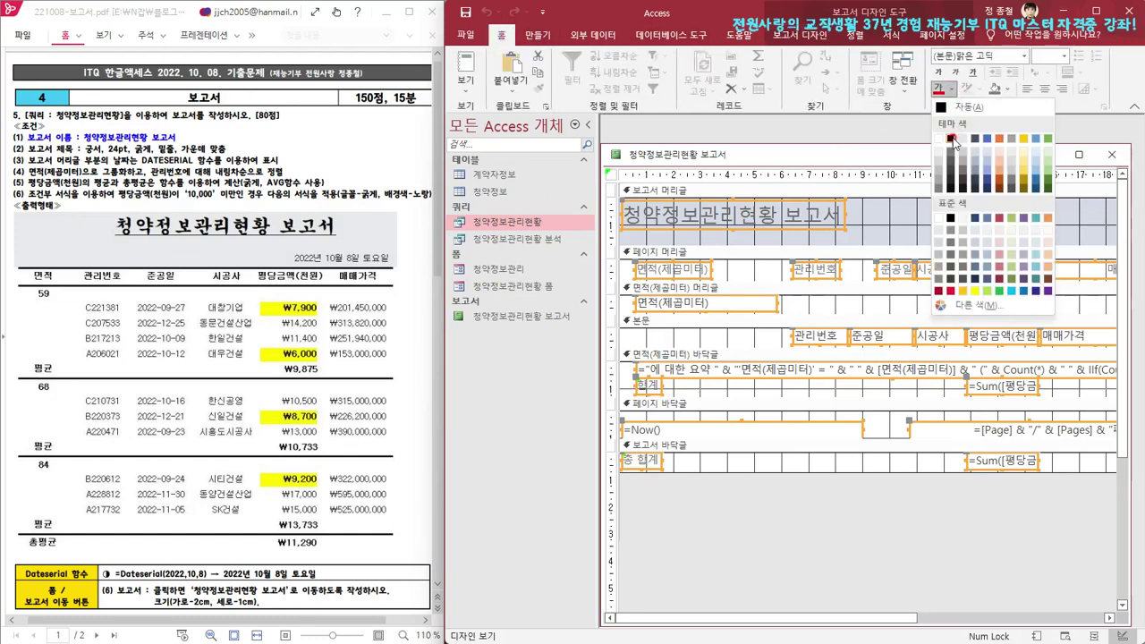
{"action": "left_click", "coordinate": [949, 137]}
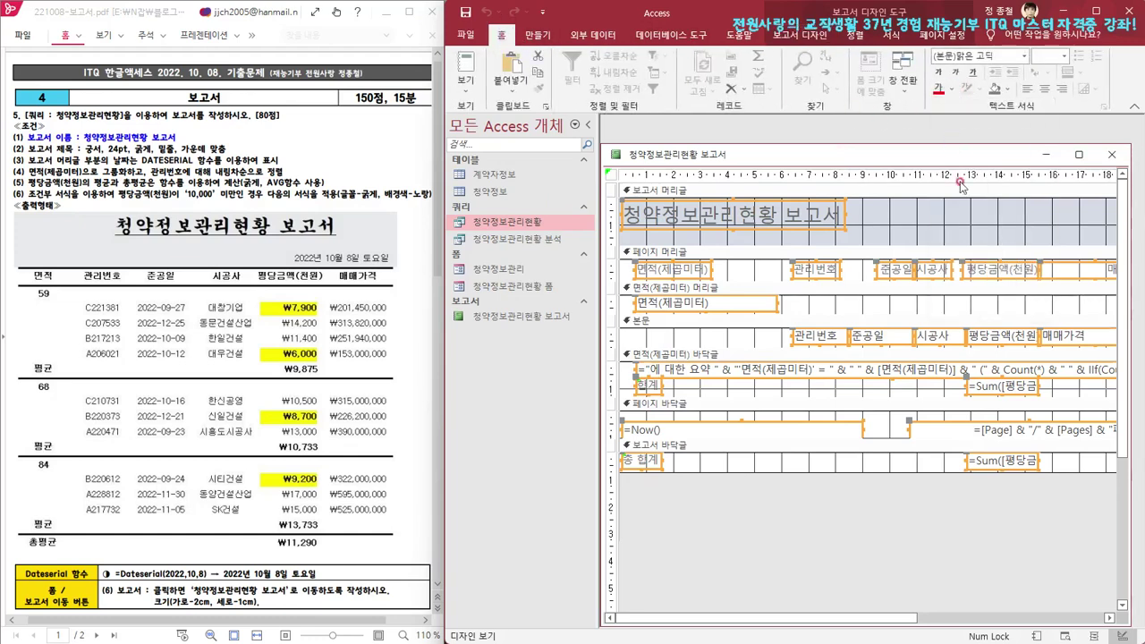
{"action": "left_click", "coordinate": [959, 517]}
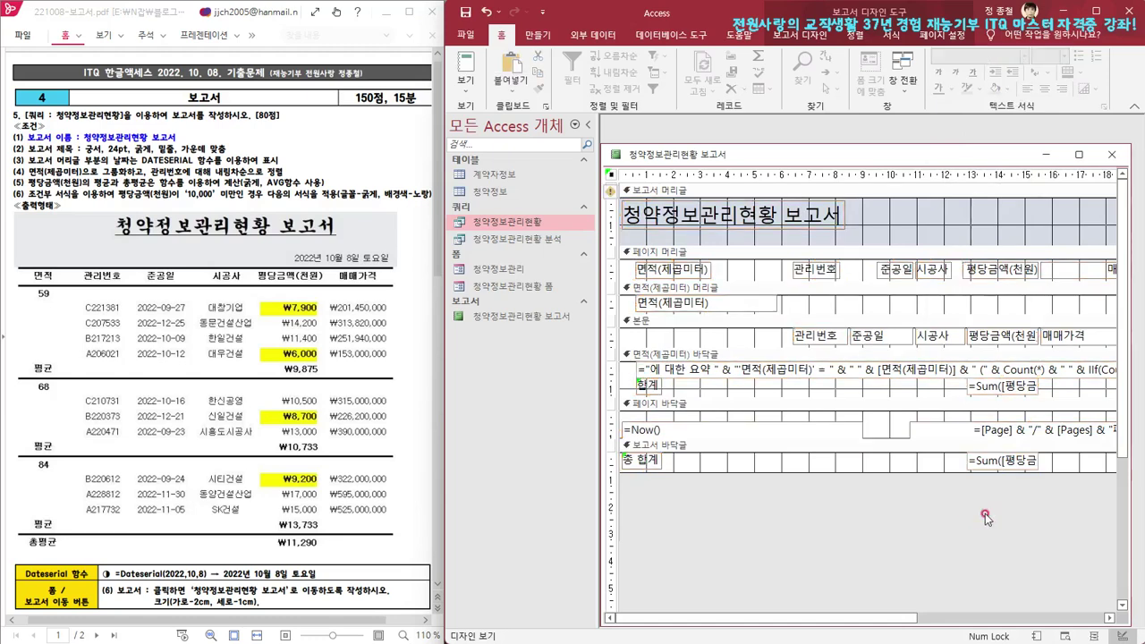
Delete the page number box from the page footer and the summary expression box from the 면적(제곱미터) footer
{"action": "left_click", "coordinate": [1022, 430]}
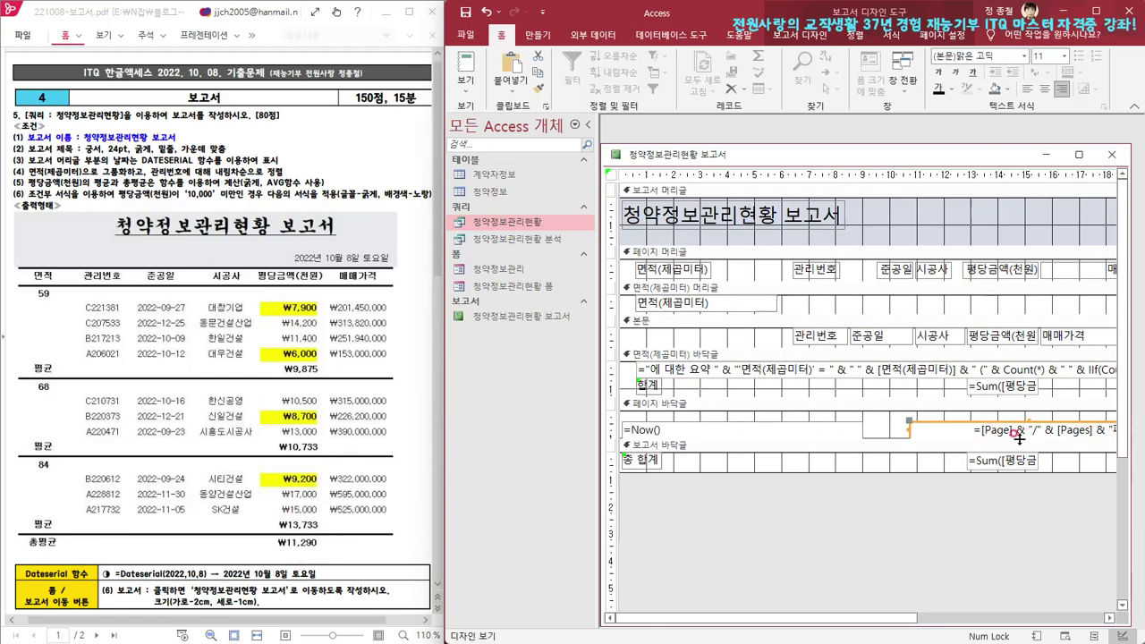
{"action": "key", "text": "Delete"}
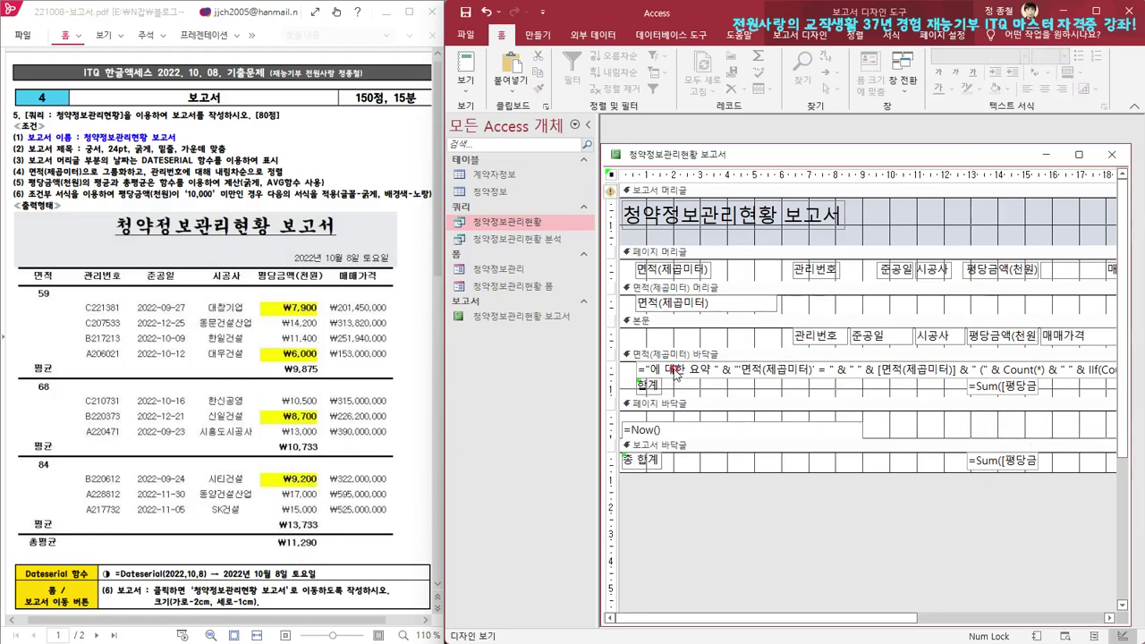
{"action": "left_click", "coordinate": [951, 371]}
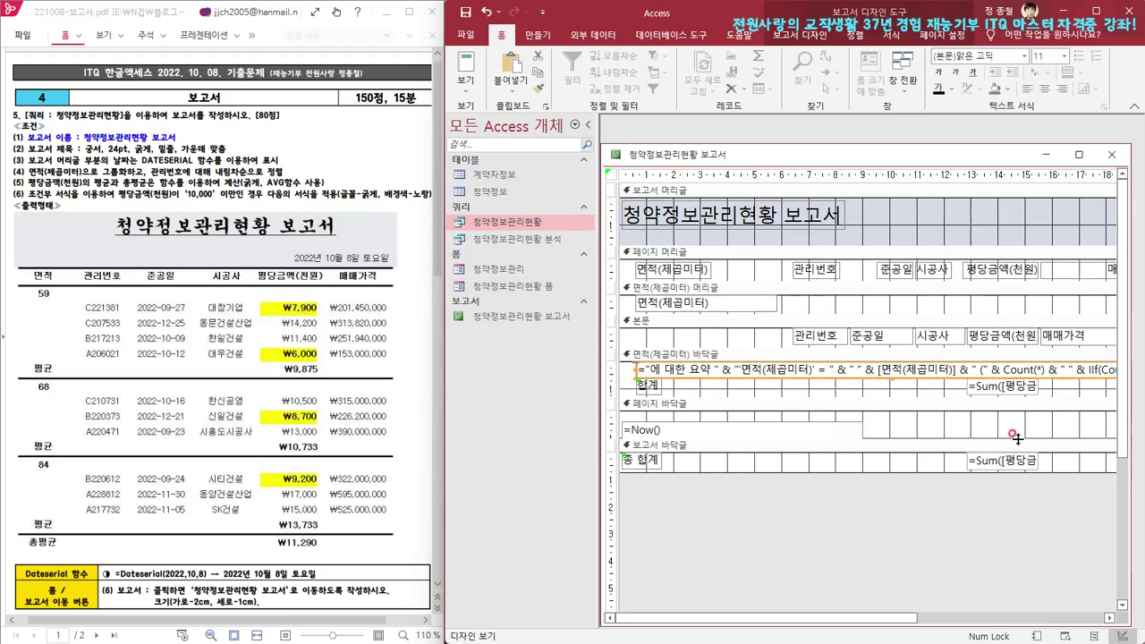
{"action": "key", "text": "Delete"}
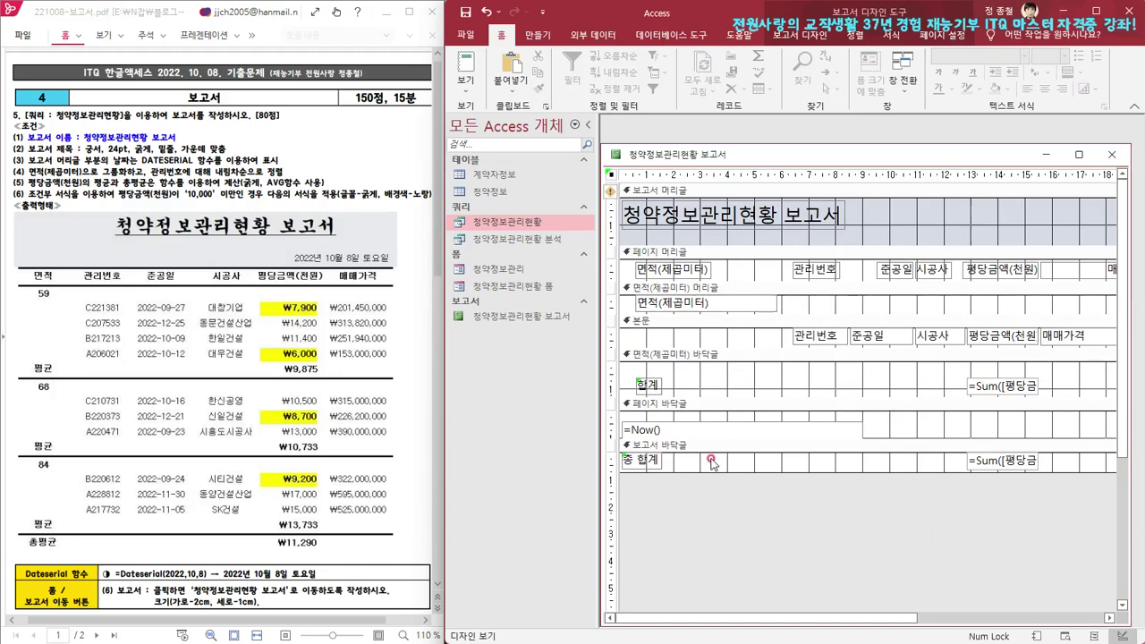
Extend the report header to about 2 cm high and move the =Now() date box from the page footer into it, below the title
{"action": "left_click", "coordinate": [640, 432]}
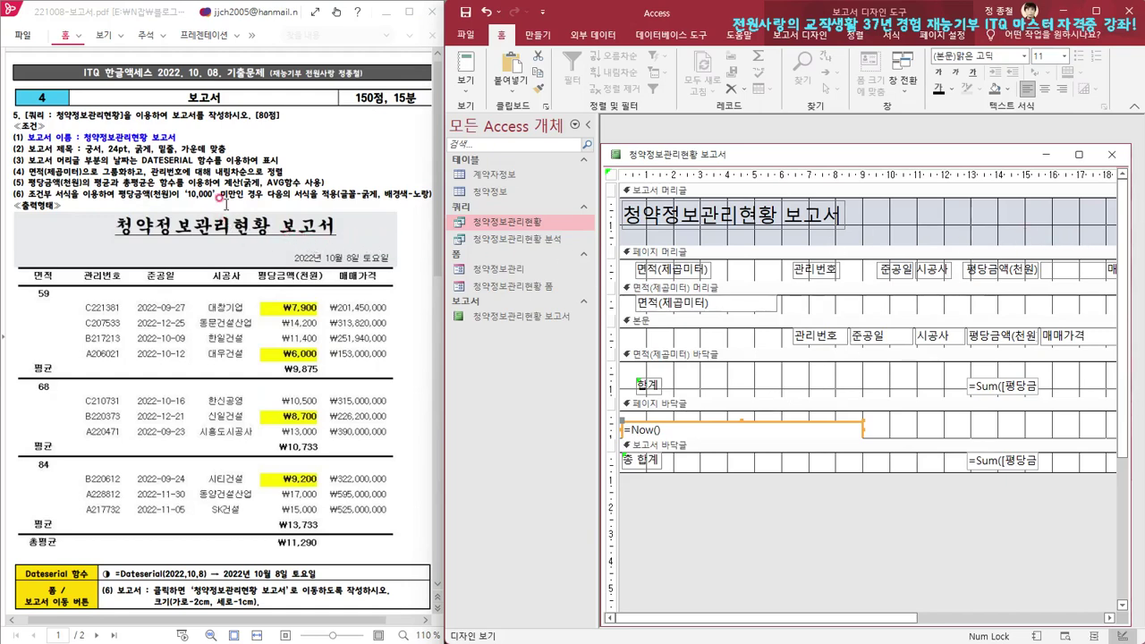
{"action": "left_click", "coordinate": [868, 240]}
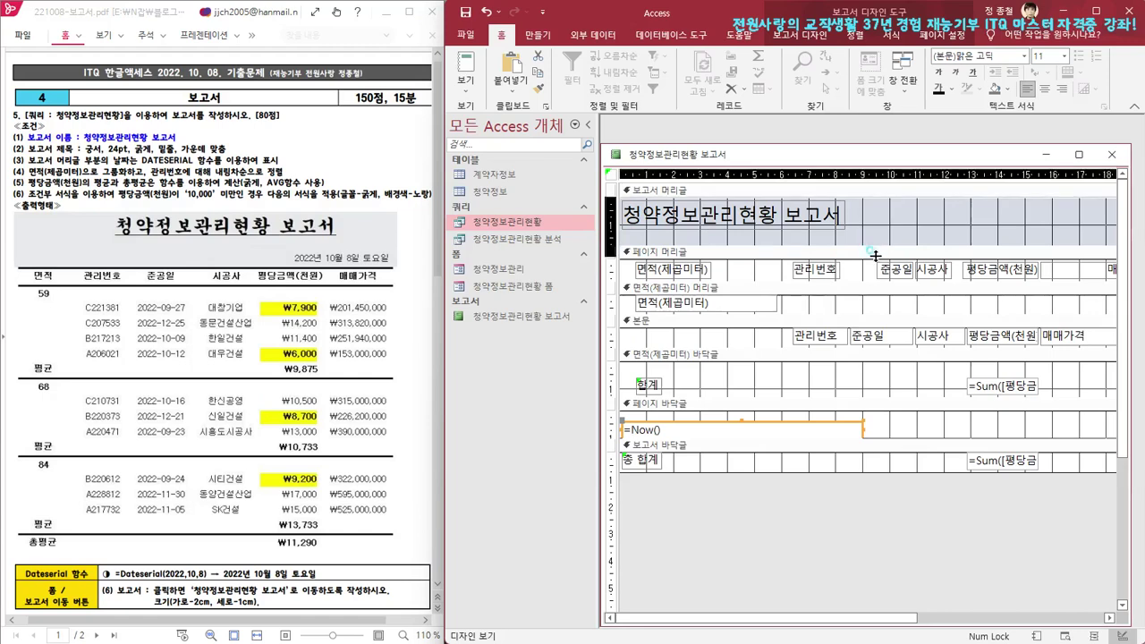
{"action": "left_click_drag", "start_coordinate": [875, 257], "coordinate": [876, 269]}
{"action": "left_click", "coordinate": [684, 432]}
{"action": "left_click_drag", "start_coordinate": [689, 436], "coordinate": [946, 236]}
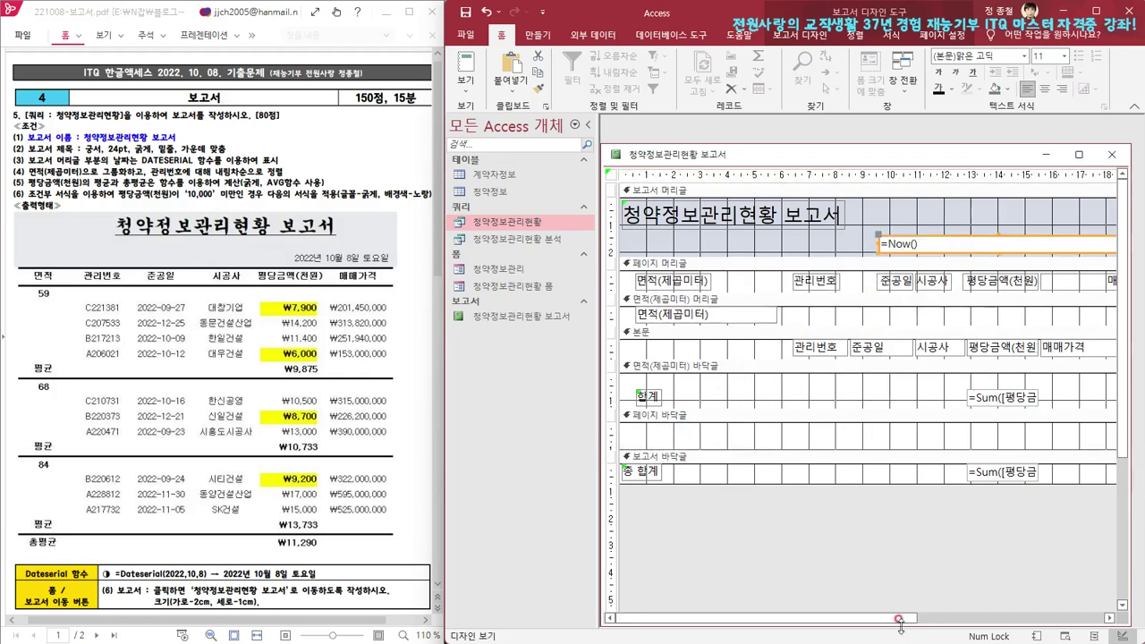
Shift the =Now() box toward the report's right edge, narrow it to about 6.5 cm and right-align its text
{"action": "left_click_drag", "start_coordinate": [899, 619], "coordinate": [1021, 621]}
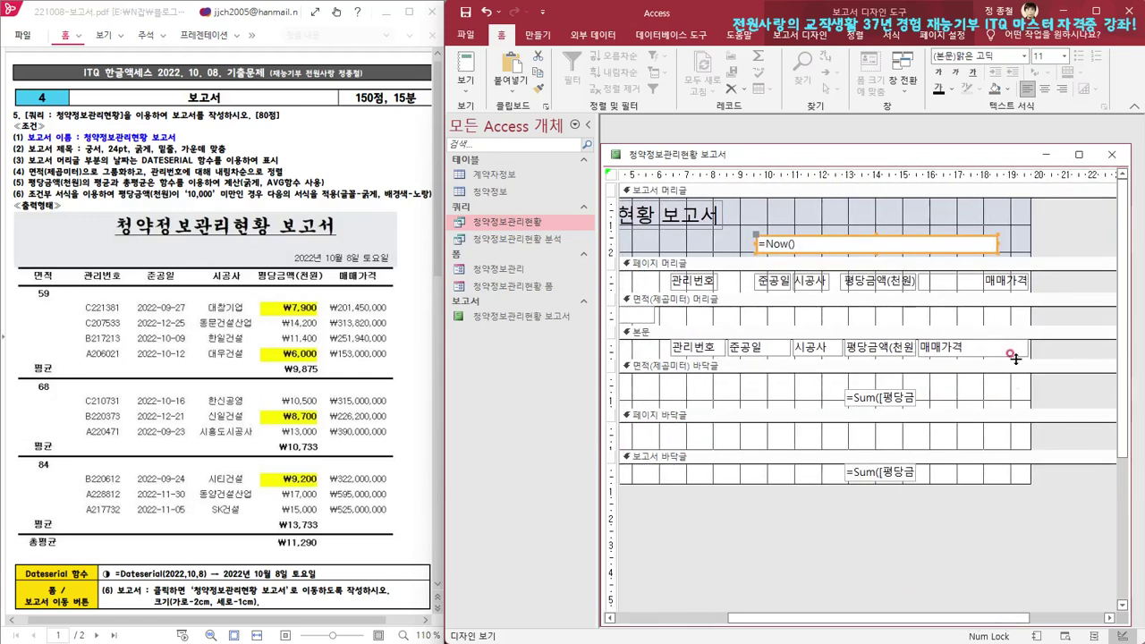
{"action": "left_click_drag", "start_coordinate": [892, 235], "coordinate": [907, 235]}
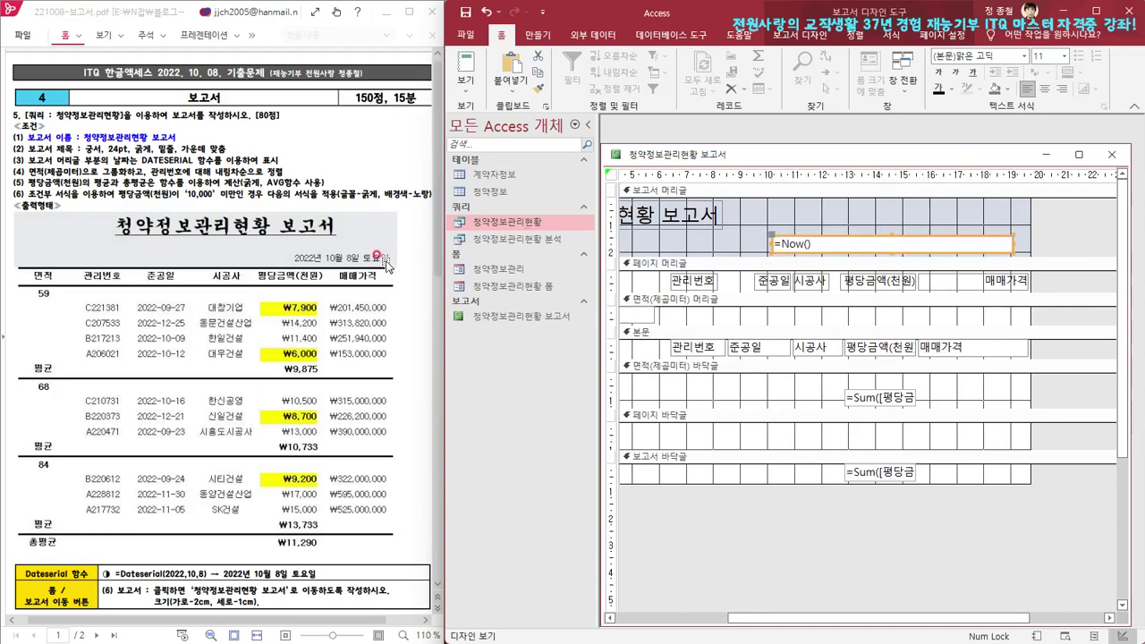
{"action": "left_click_drag", "start_coordinate": [961, 234], "coordinate": [965, 235]}
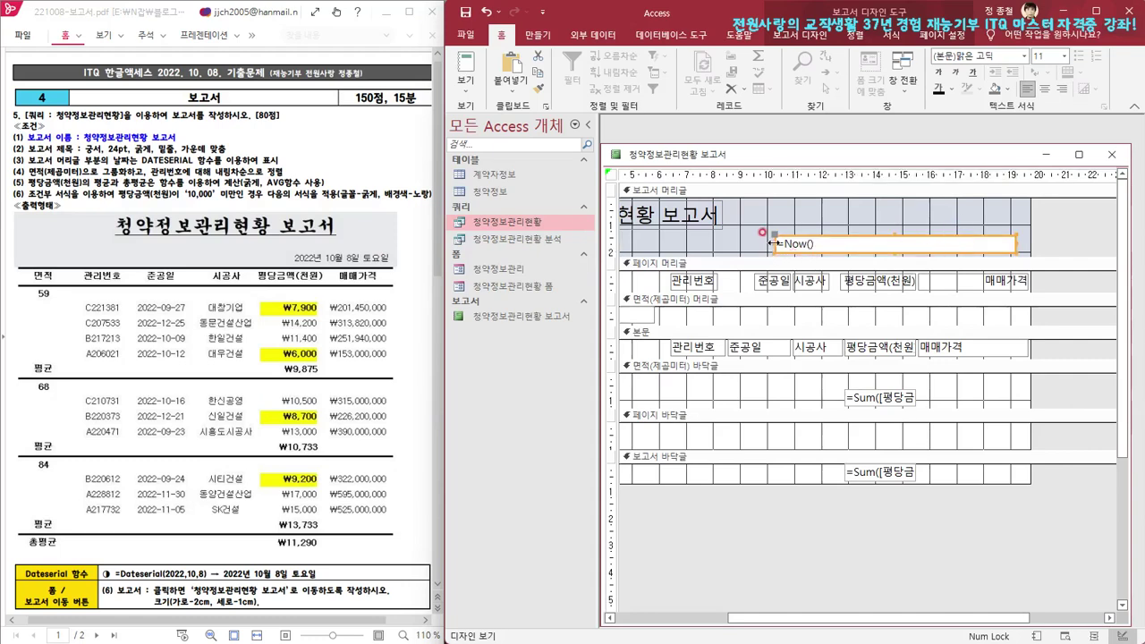
{"action": "left_click_drag", "start_coordinate": [774, 243], "coordinate": [842, 243]}
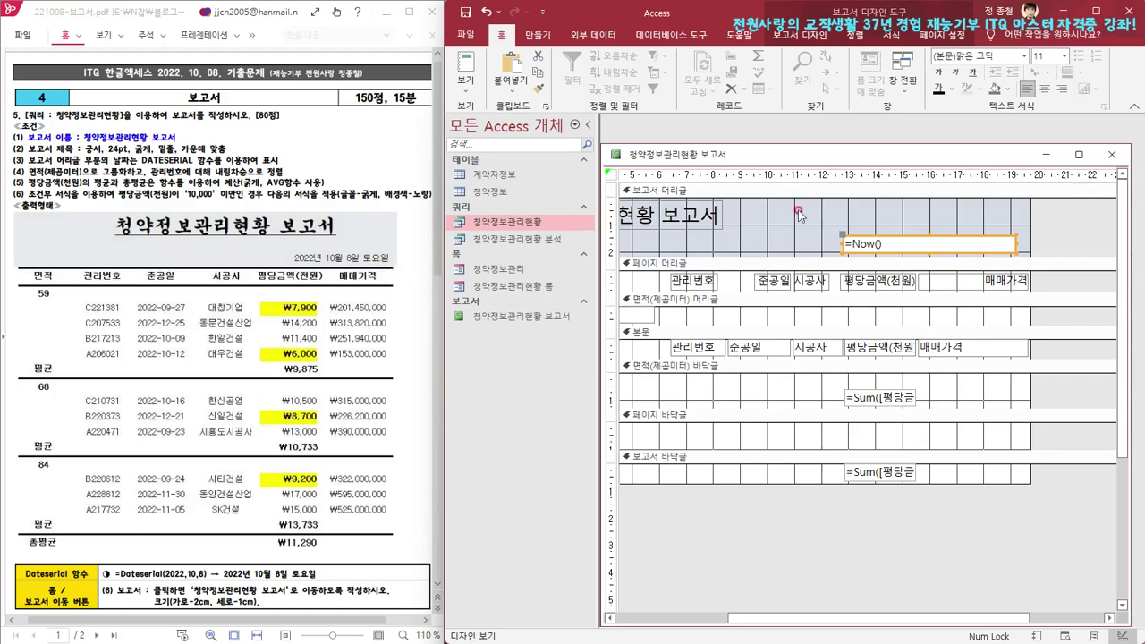
{"action": "left_click", "coordinate": [1062, 90]}
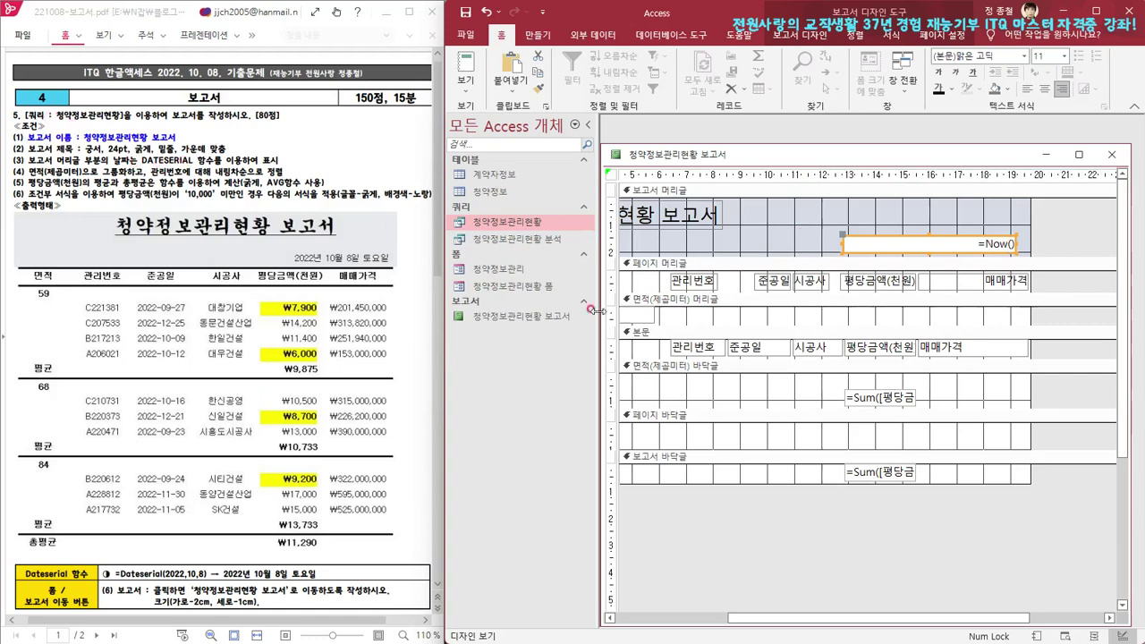
Collapse the empty page footer section to zero height
{"action": "left_click_drag", "start_coordinate": [916, 621], "coordinate": [676, 599]}
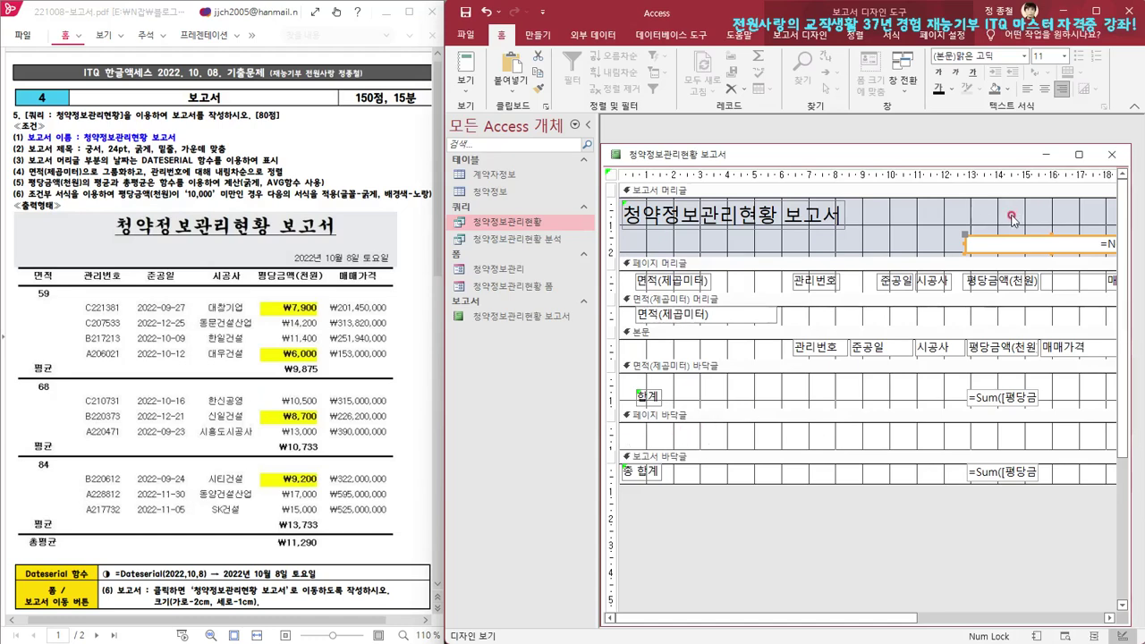
{"action": "left_click_drag", "start_coordinate": [861, 445], "coordinate": [861, 413]}
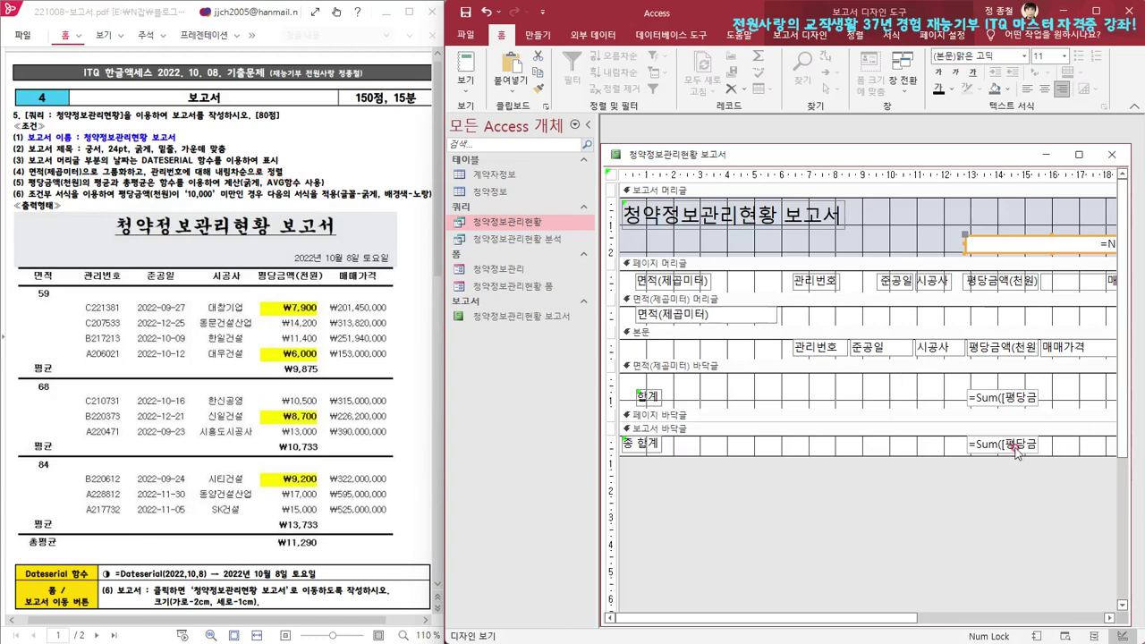
Change the function of the 평당금액(천원) expression in the report footer to avg
{"action": "left_click", "coordinate": [984, 445]}
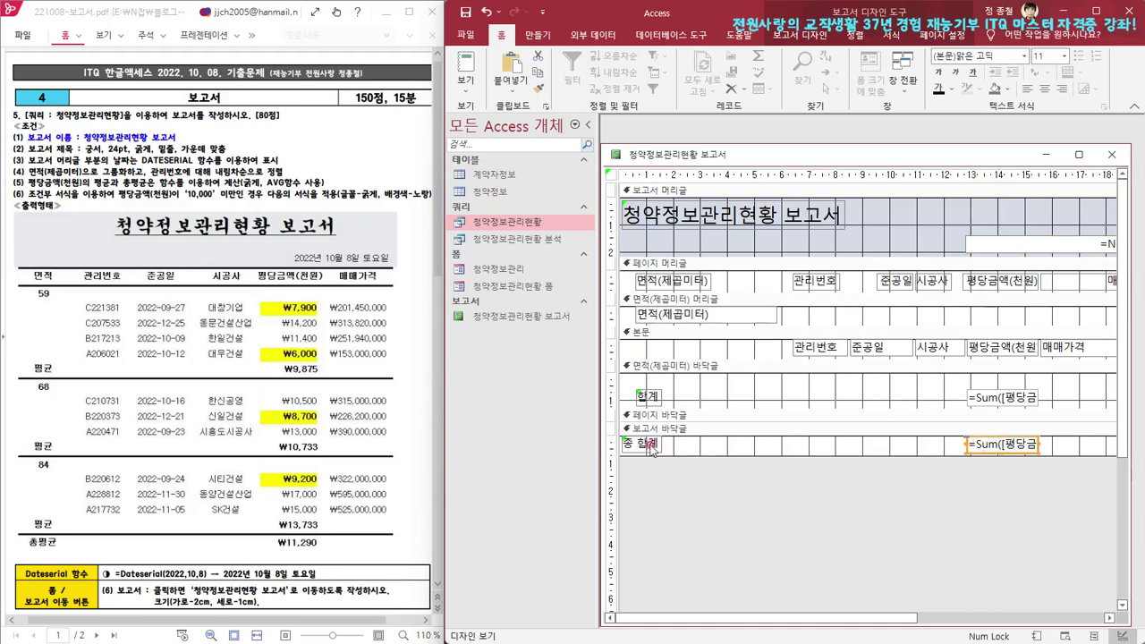
{"action": "left_click", "coordinate": [976, 444]}
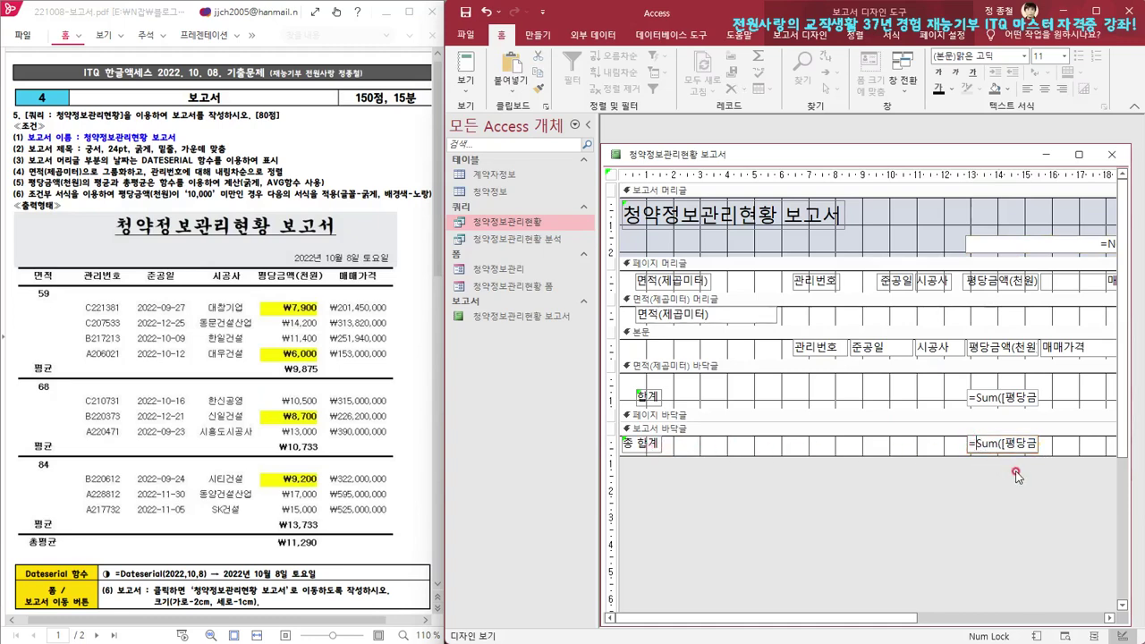
{"action": "left_click", "coordinate": [975, 442]}
{"action": "key", "text": "Delete"}
{"action": "key", "text": "Delete"}
{"action": "key", "text": "Delete"}
{"action": "key", "text": "Delete"}
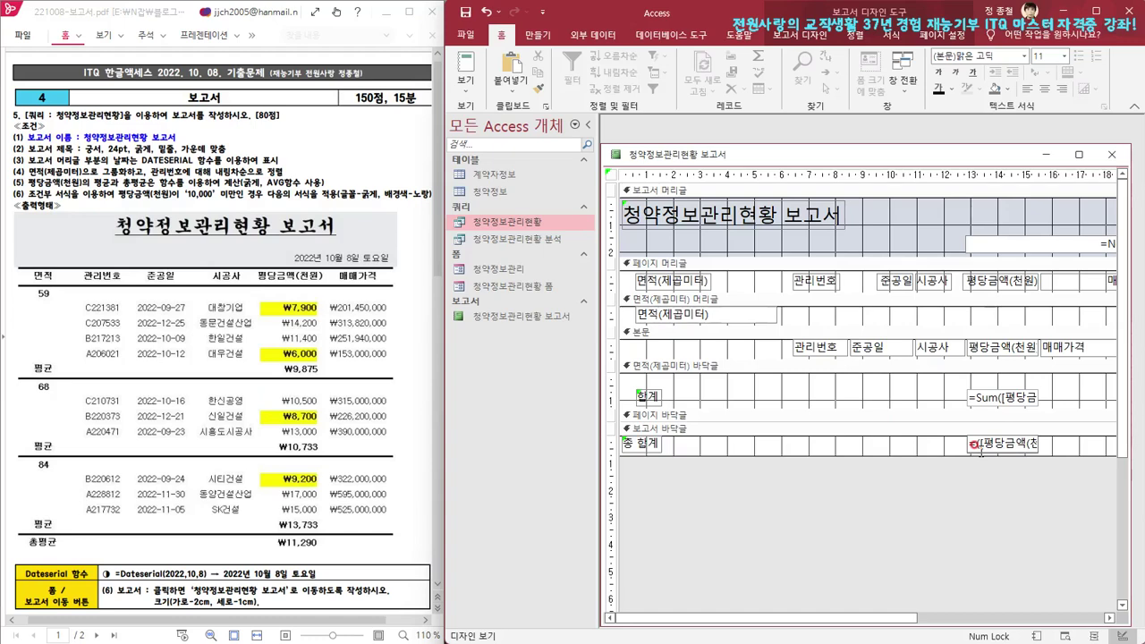
{"action": "type", "text": "avg"}
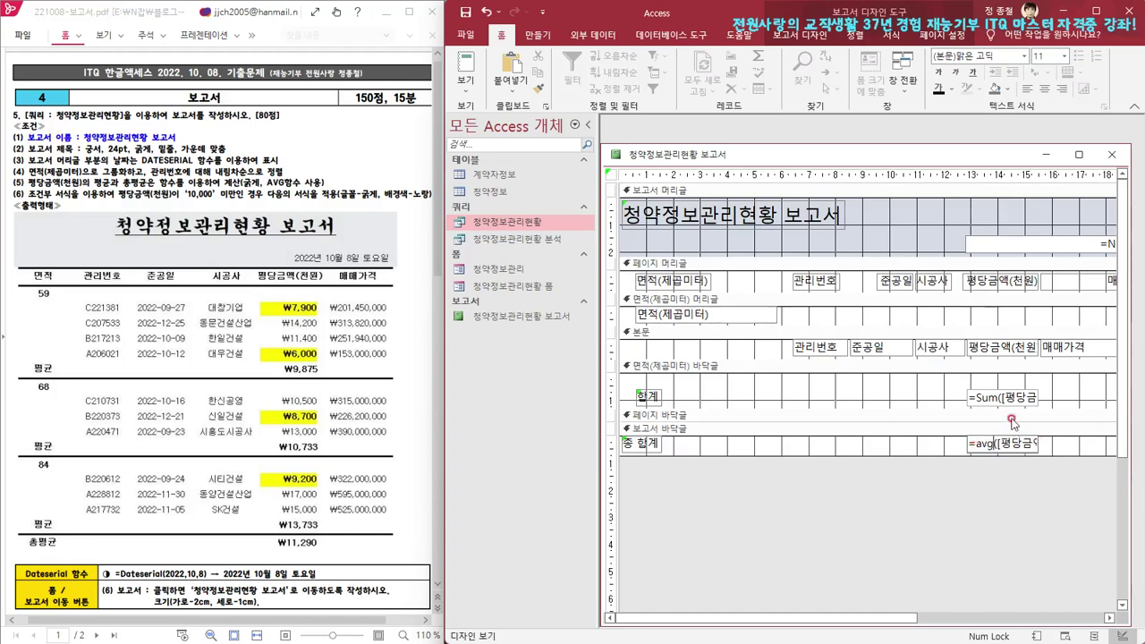
Change the function of the 평당금액(천원) expression in the 면적(제곱미터) footer to avg
{"action": "left_click", "coordinate": [976, 397]}
{"action": "left_click", "coordinate": [979, 397]}
{"action": "type", "text": "avg"}
{"action": "left_click", "coordinate": [1042, 491]}
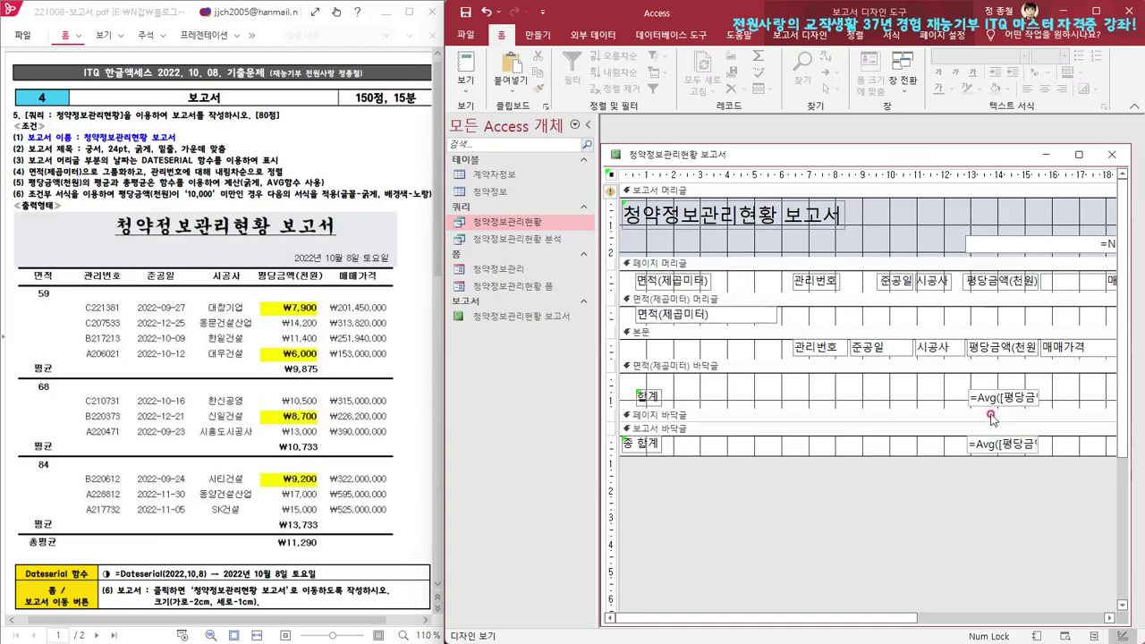
Bold both average expressions, all page header labels, the 면적(제곱미터) group header field and the 합계 and 총 합계 labels
{"action": "left_click_drag", "start_coordinate": [1024, 479], "coordinate": [987, 382]}
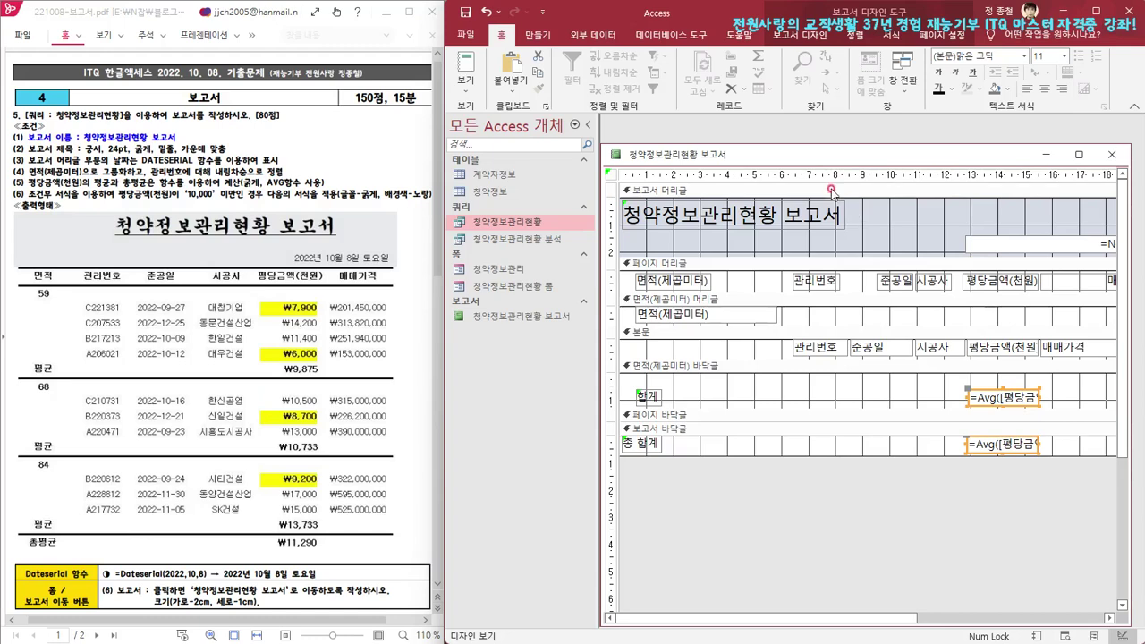
{"action": "left_click", "coordinate": [938, 71]}
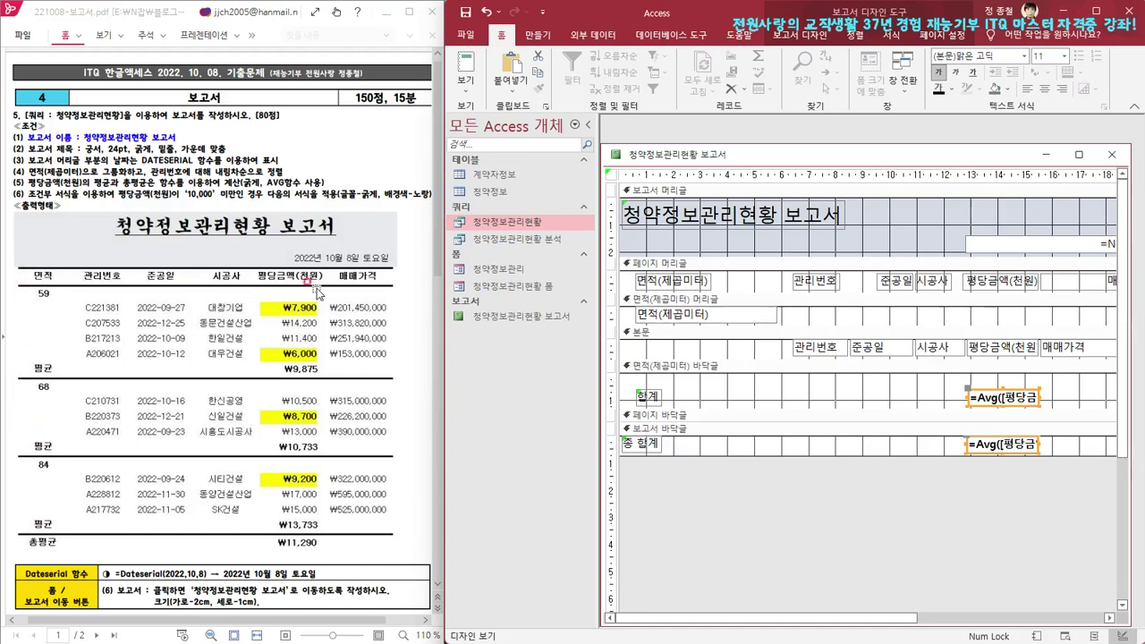
{"action": "left_click_drag", "start_coordinate": [630, 284], "coordinate": [1081, 281]}
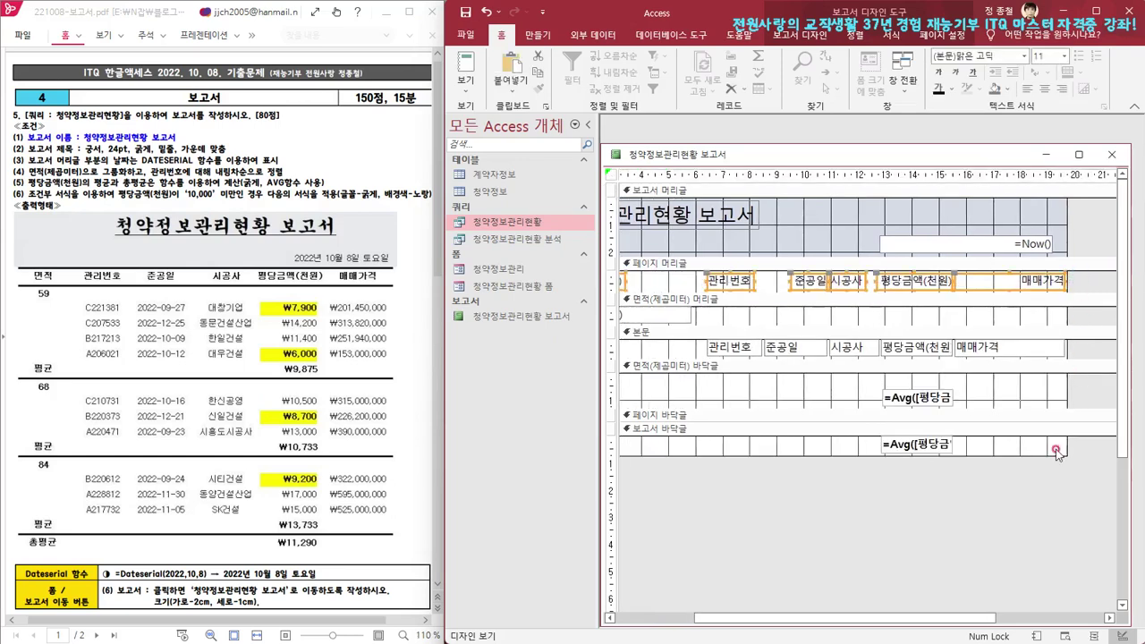
{"action": "left_click_drag", "start_coordinate": [997, 614], "coordinate": [834, 622]}
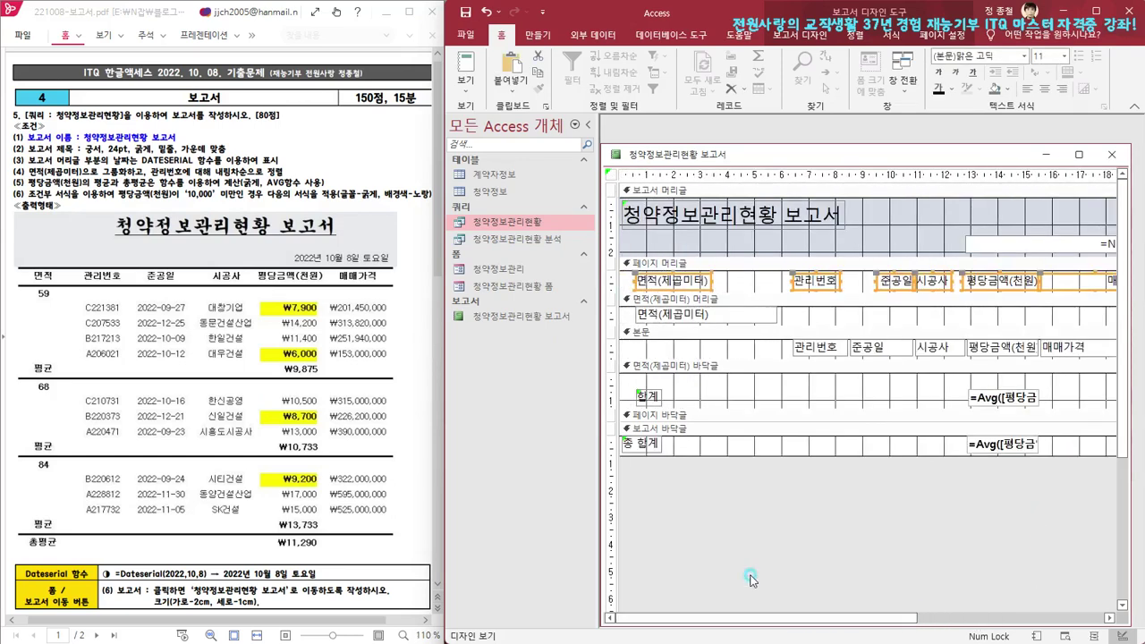
{"action": "left_click_drag", "start_coordinate": [642, 484], "coordinate": [656, 311]}
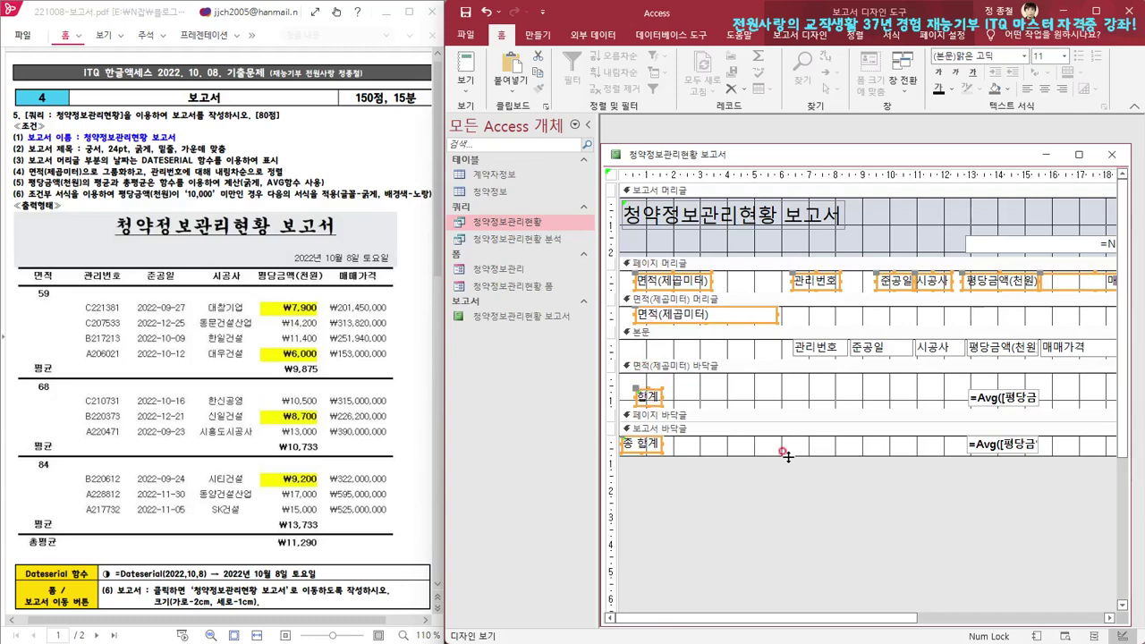
{"action": "left_click", "coordinate": [938, 72]}
{"action": "left_click", "coordinate": [835, 507]}
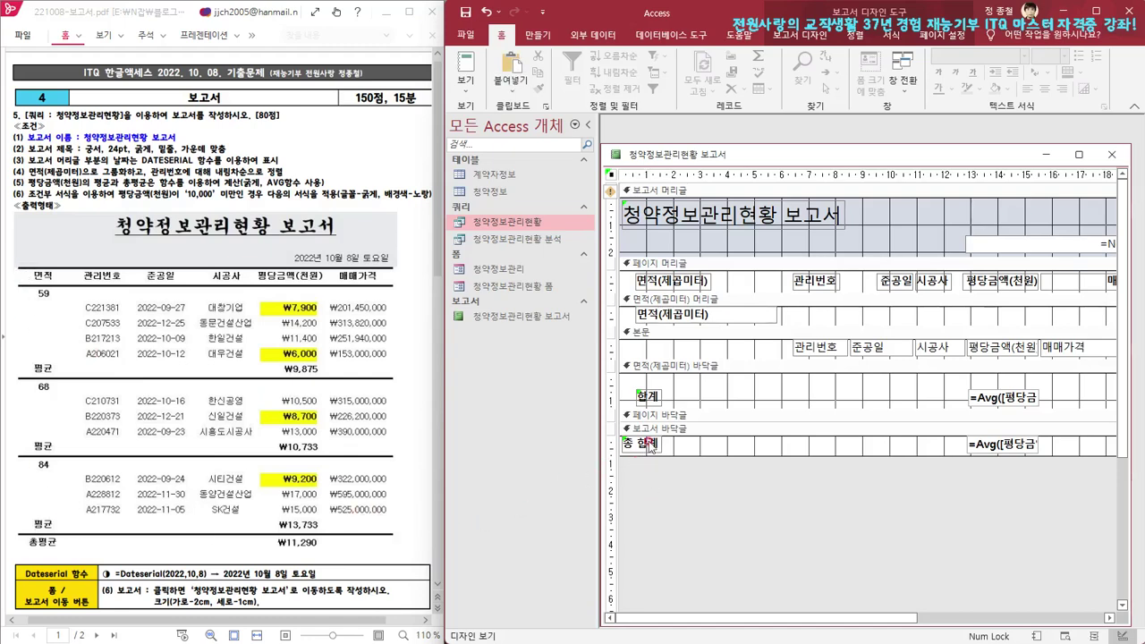
Change the 합계 label in the 면적(제곱미터) footer to 평균
{"action": "left_click", "coordinate": [646, 399]}
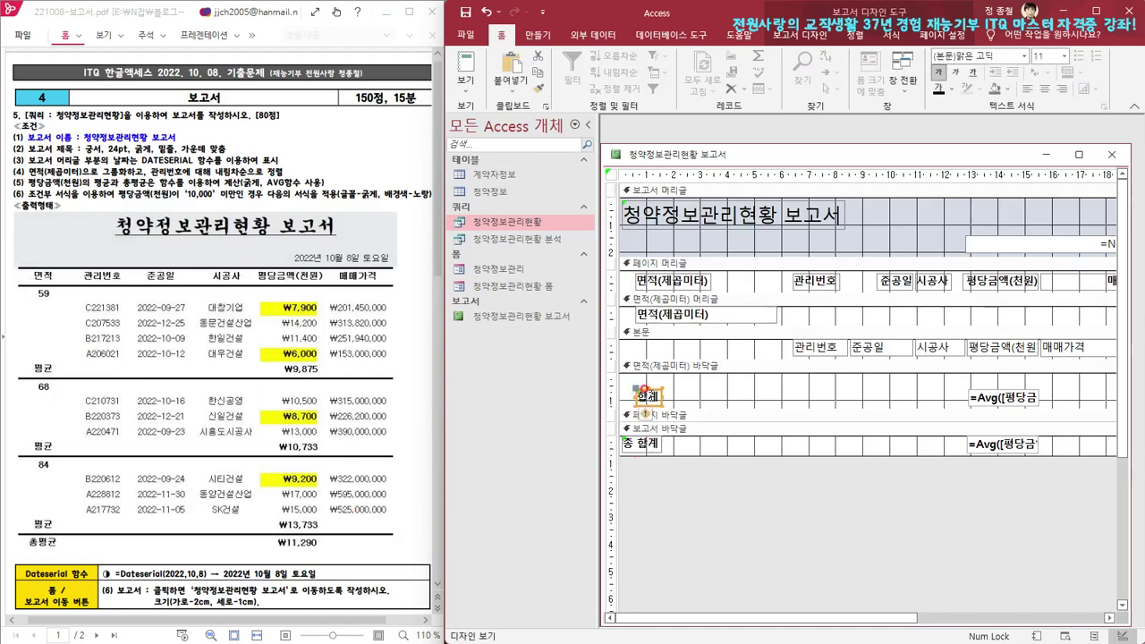
{"action": "left_click", "coordinate": [635, 393]}
{"action": "double_click", "coordinate": [643, 393]}
{"action": "left_click", "coordinate": [649, 394]}
{"action": "type", "text": "평균"}
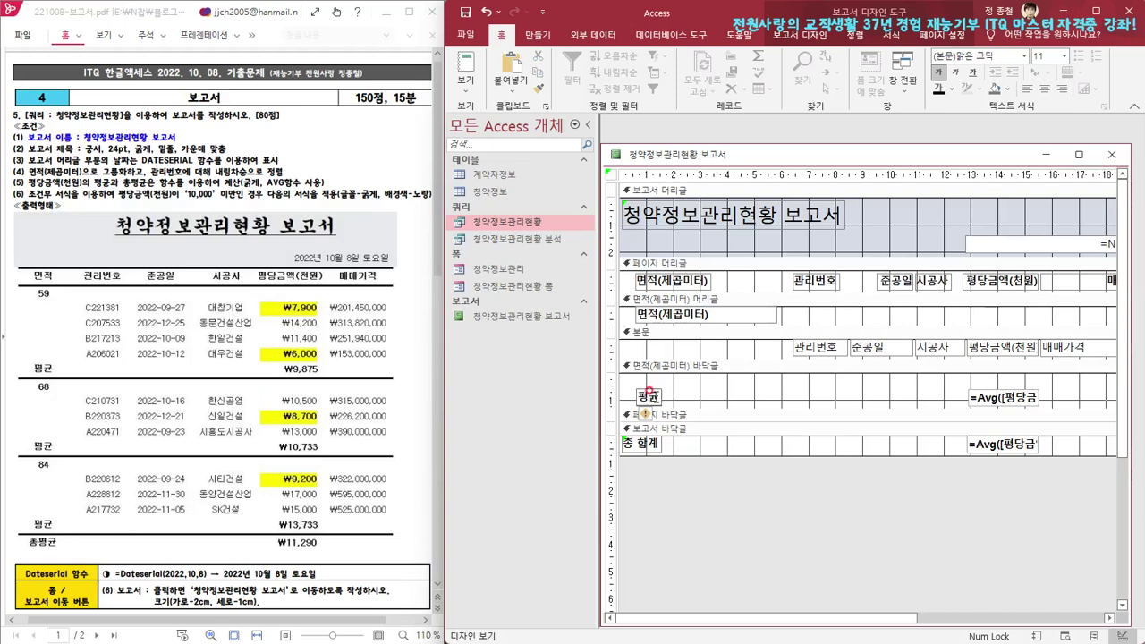
Change the 총 합계 label in the report footer to 총평균
{"action": "left_click", "coordinate": [642, 443]}
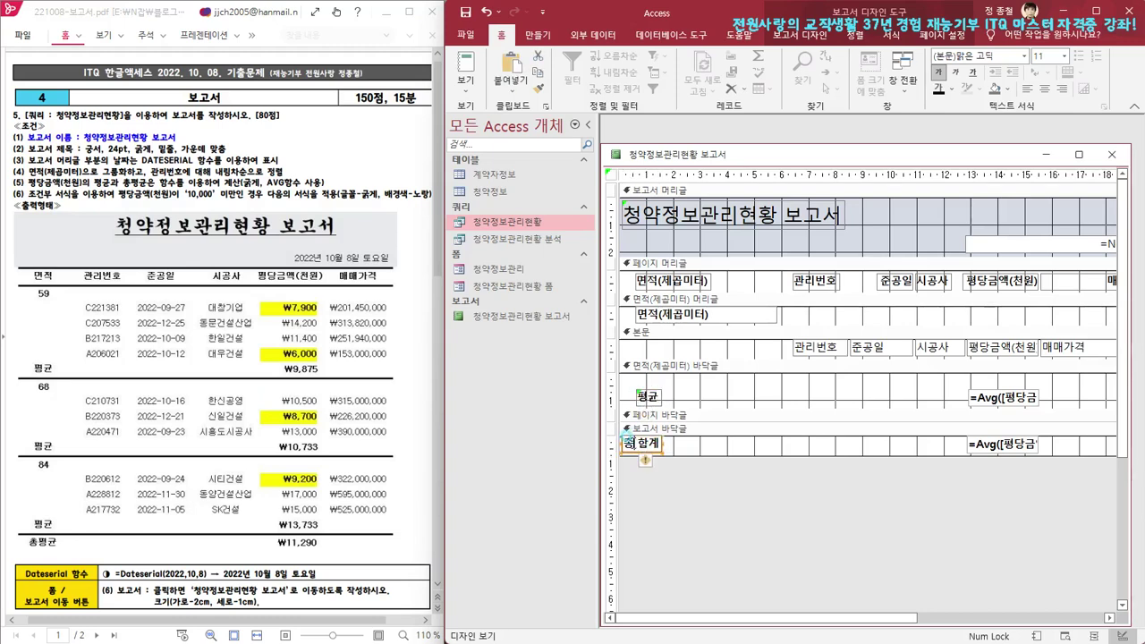
{"action": "double_click", "coordinate": [648, 443]}
{"action": "type", "text": "ㅍ"}
{"action": "type", "text": "균"}
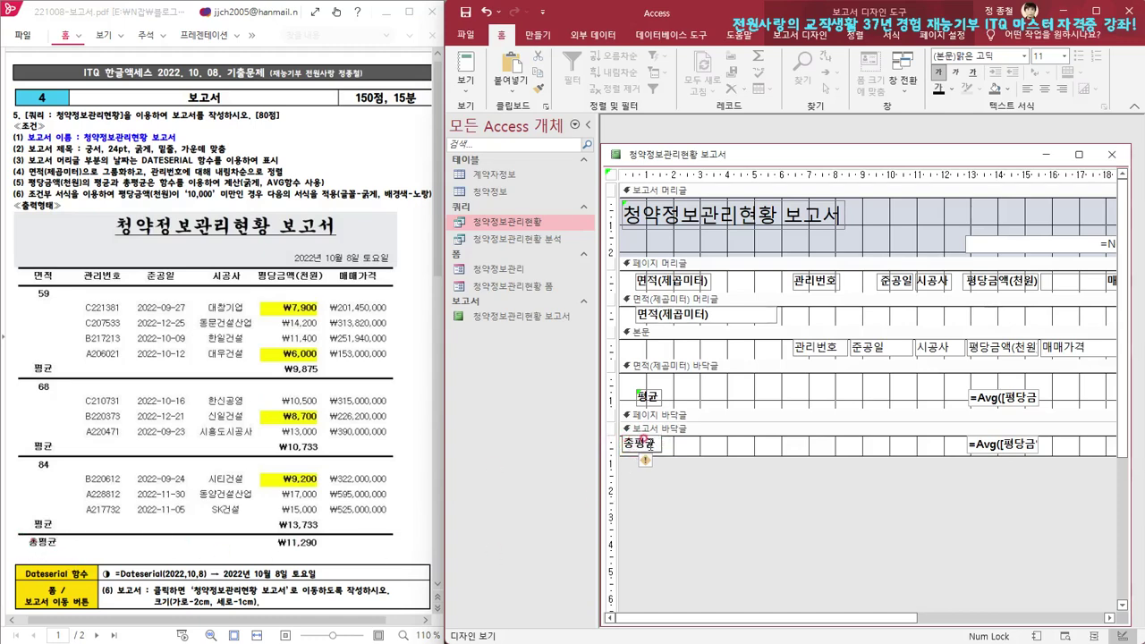
{"action": "left_click", "coordinate": [689, 516]}
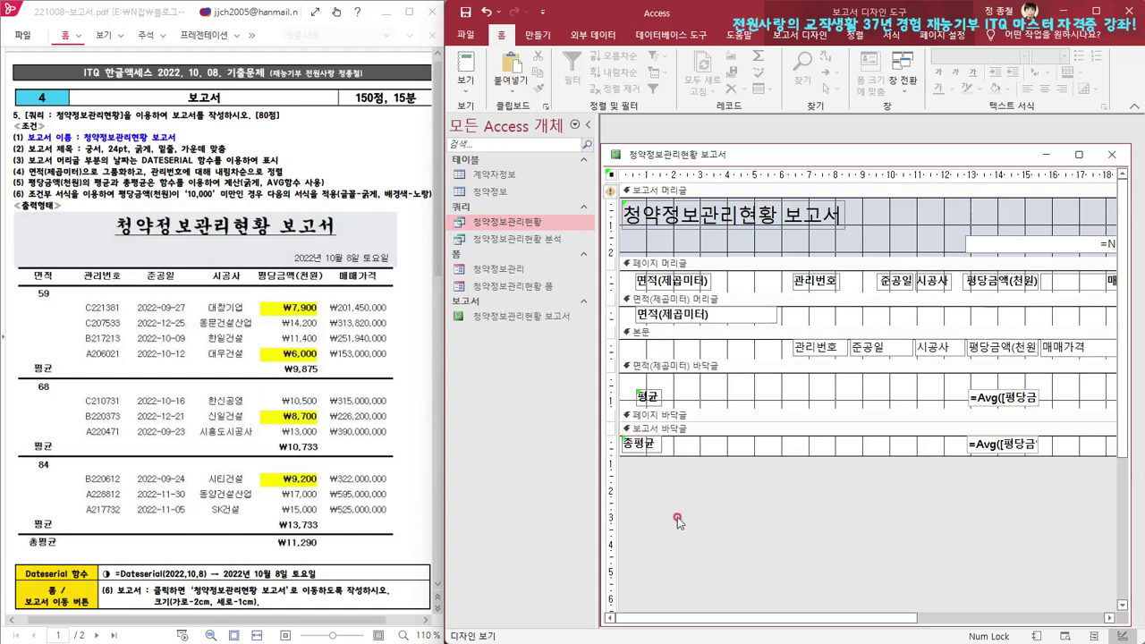
Align the 면적(제곱미터) label, its group header field and the 평균 and 총평균 labels to the left, and size them to the narrowest
{"action": "left_click", "coordinate": [659, 488]}
{"action": "left_click_drag", "start_coordinate": [640, 484], "coordinate": [653, 265]}
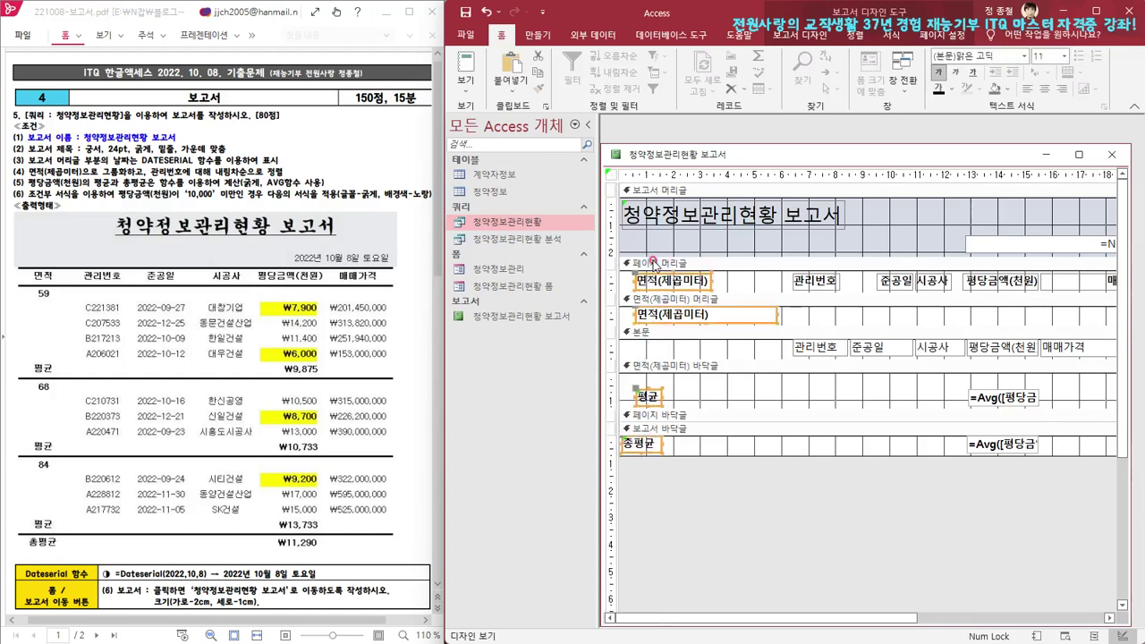
{"action": "left_click", "coordinate": [879, 132]}
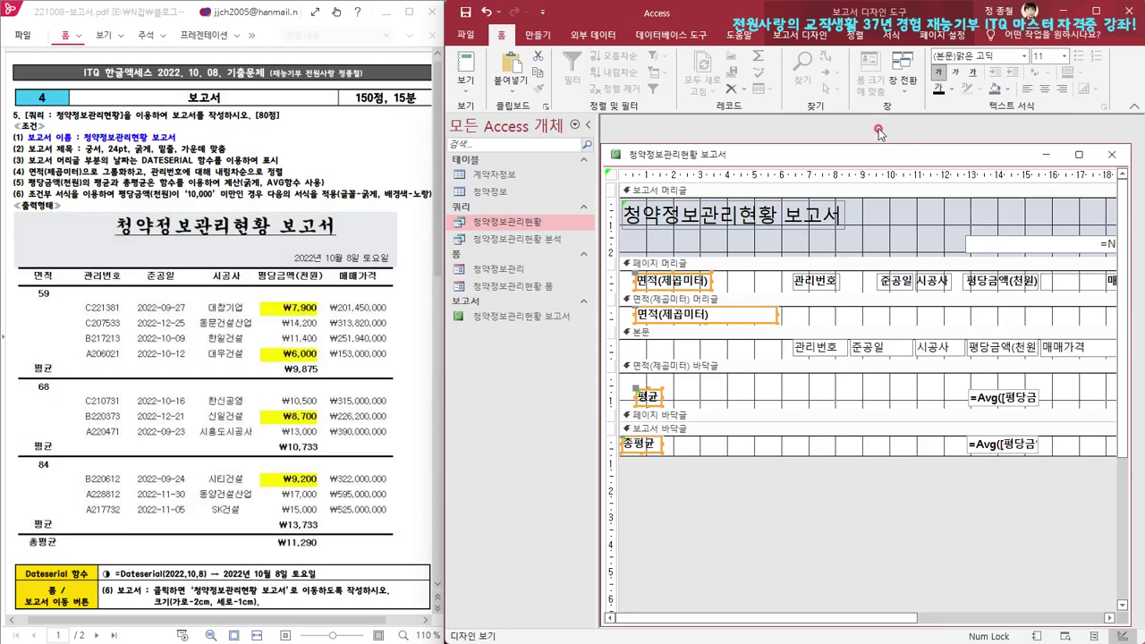
{"action": "left_click", "coordinate": [854, 36]}
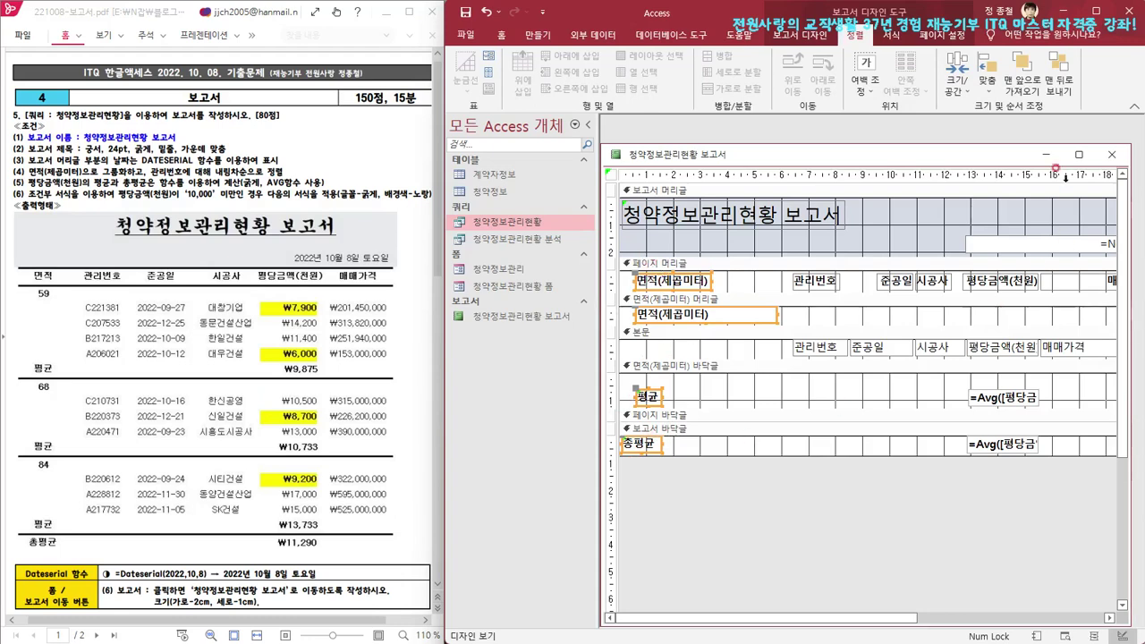
{"action": "left_click", "coordinate": [974, 91]}
{"action": "left_click", "coordinate": [988, 88]}
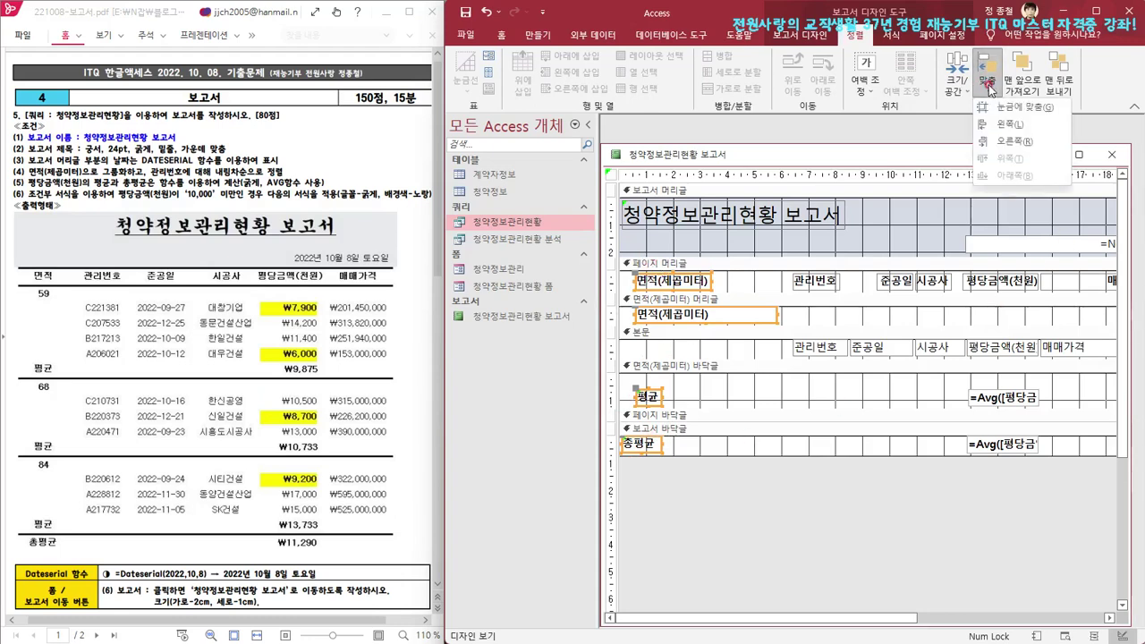
{"action": "left_click", "coordinate": [1009, 130]}
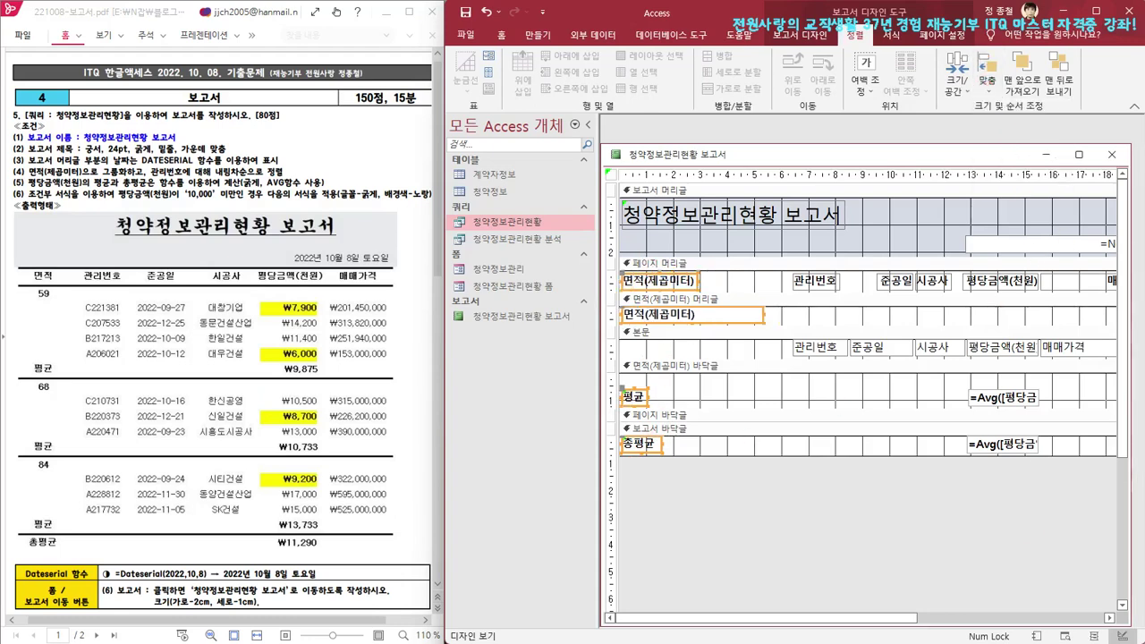
{"action": "left_click", "coordinate": [960, 93]}
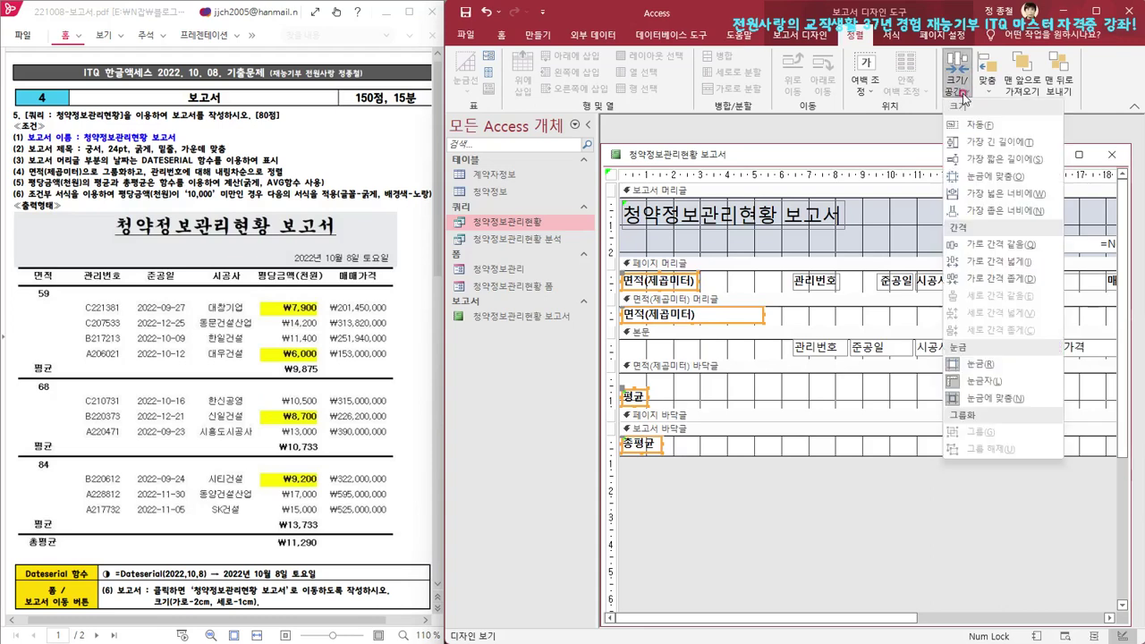
{"action": "left_click", "coordinate": [1008, 218]}
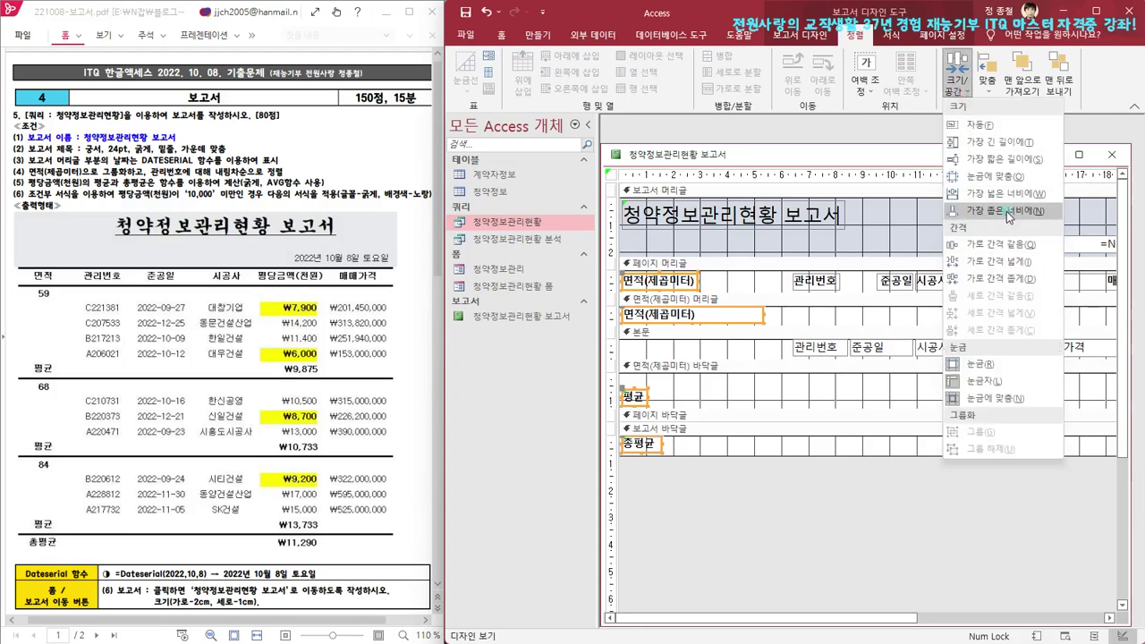
{"action": "left_click", "coordinate": [976, 445]}
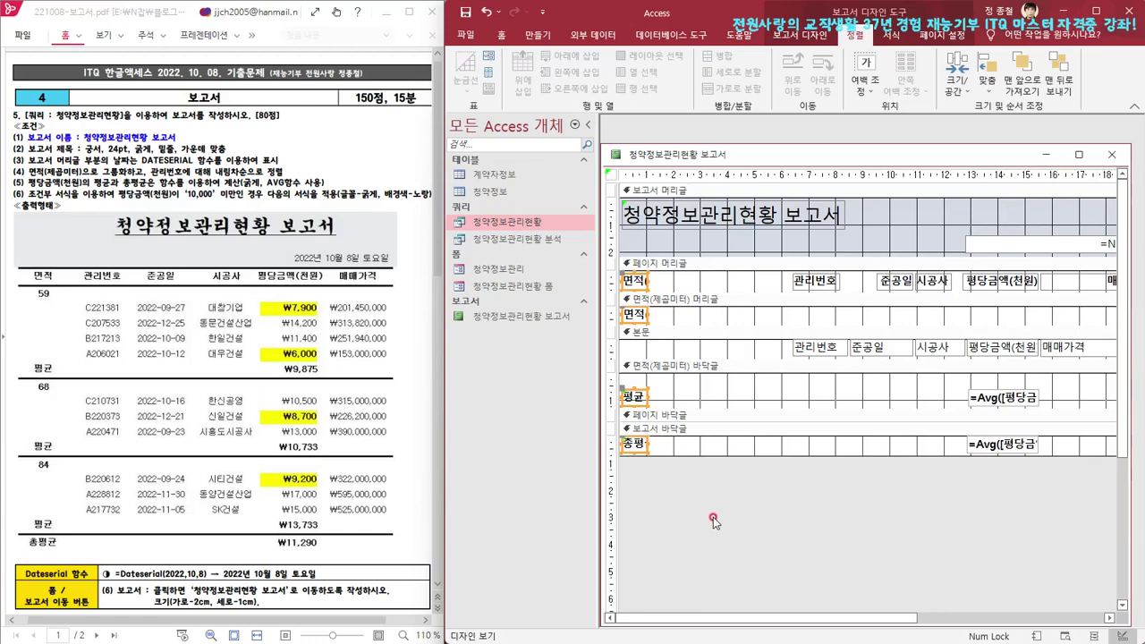
Shift the four aligned first-column controls about 0.6 cm to the right and widen them until the 총평균 label fits
{"action": "key", "text": "Right"}
{"action": "key", "text": "Right"}
{"action": "key", "text": "Right"}
{"action": "key", "text": "Right"}
{"action": "key", "text": "Right"}
{"action": "key", "text": "Right"}
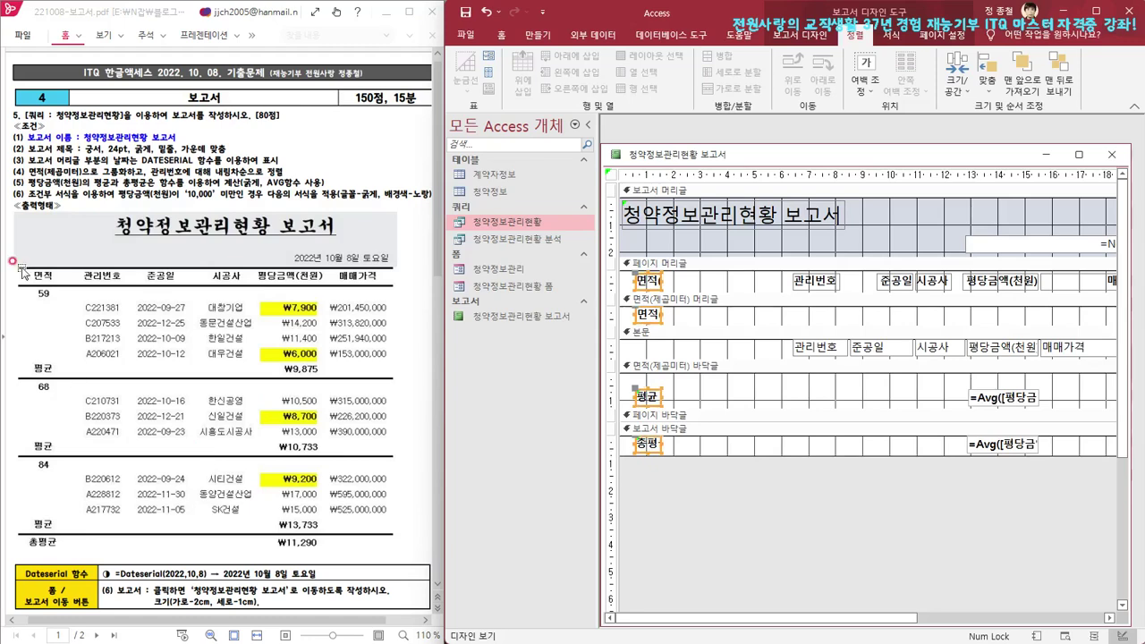
{"action": "left_click", "coordinate": [389, 587]}
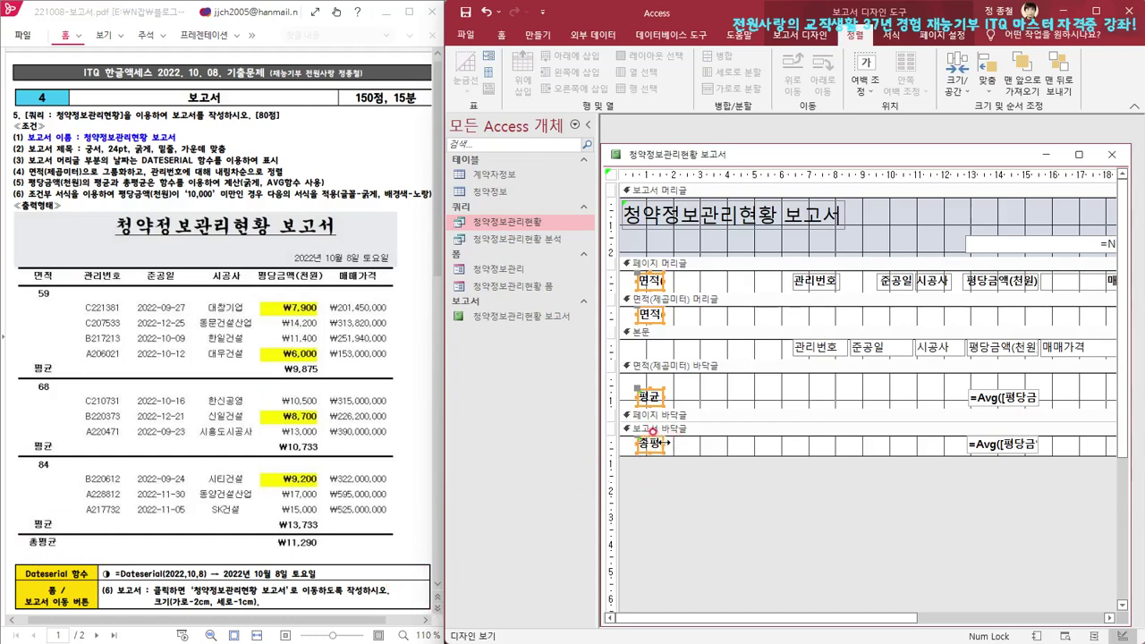
{"action": "left_click_drag", "start_coordinate": [666, 443], "coordinate": [674, 443]}
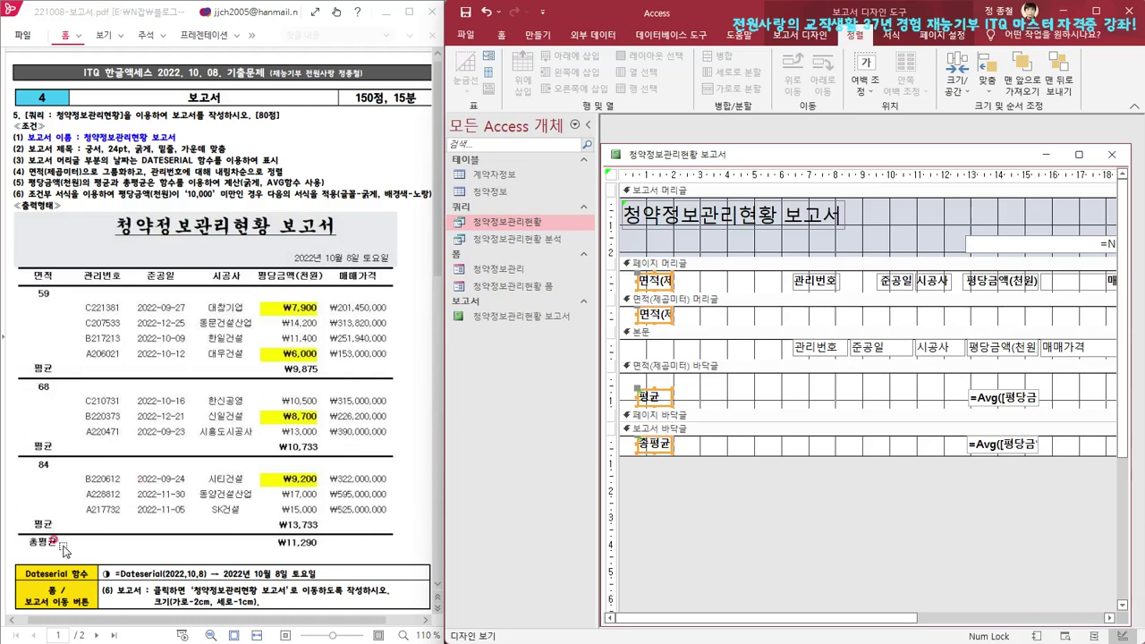
Center the text of the four first-column controls
{"action": "left_click", "coordinate": [654, 444]}
{"action": "left_click", "coordinate": [502, 35]}
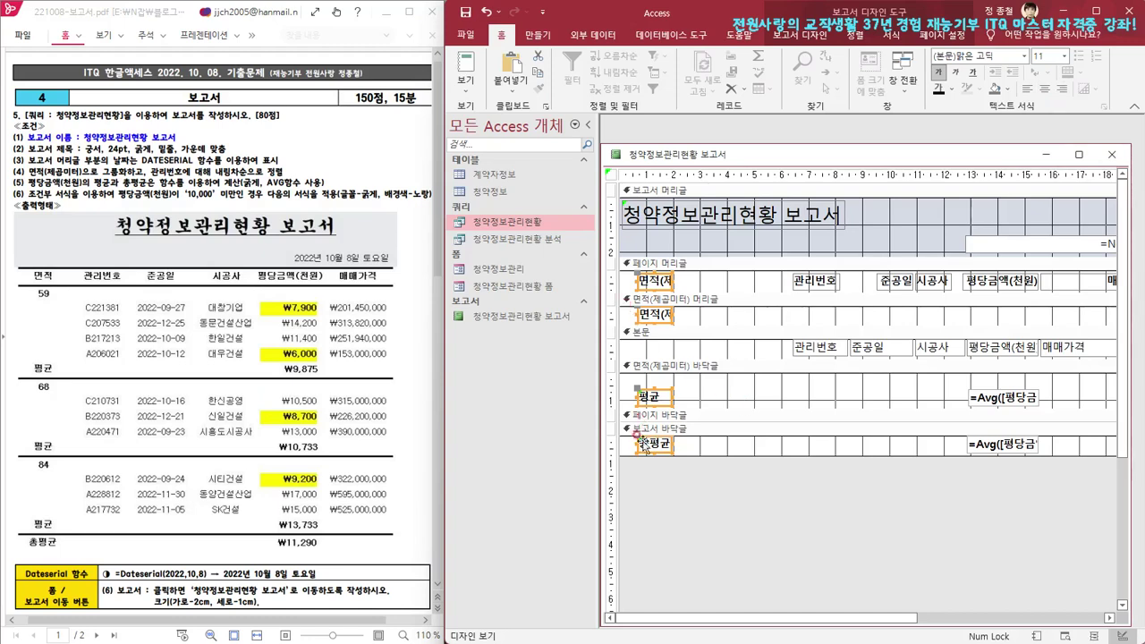
{"action": "left_click", "coordinate": [1044, 93]}
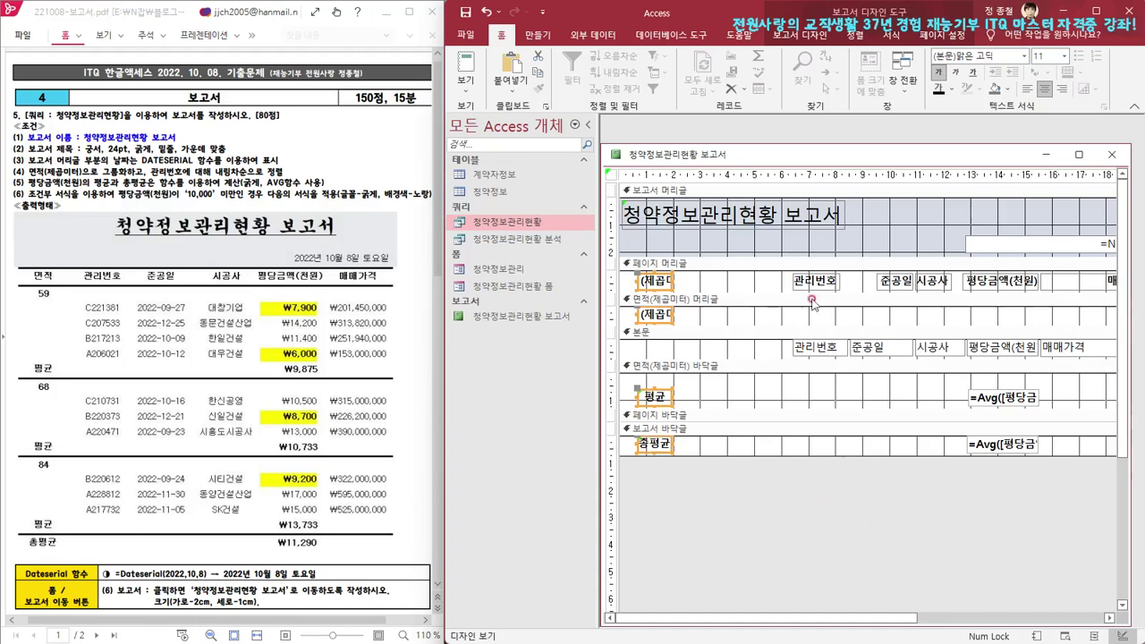
Display the report in Report View to check the first column's layout
{"action": "right_click", "coordinate": [715, 159]}
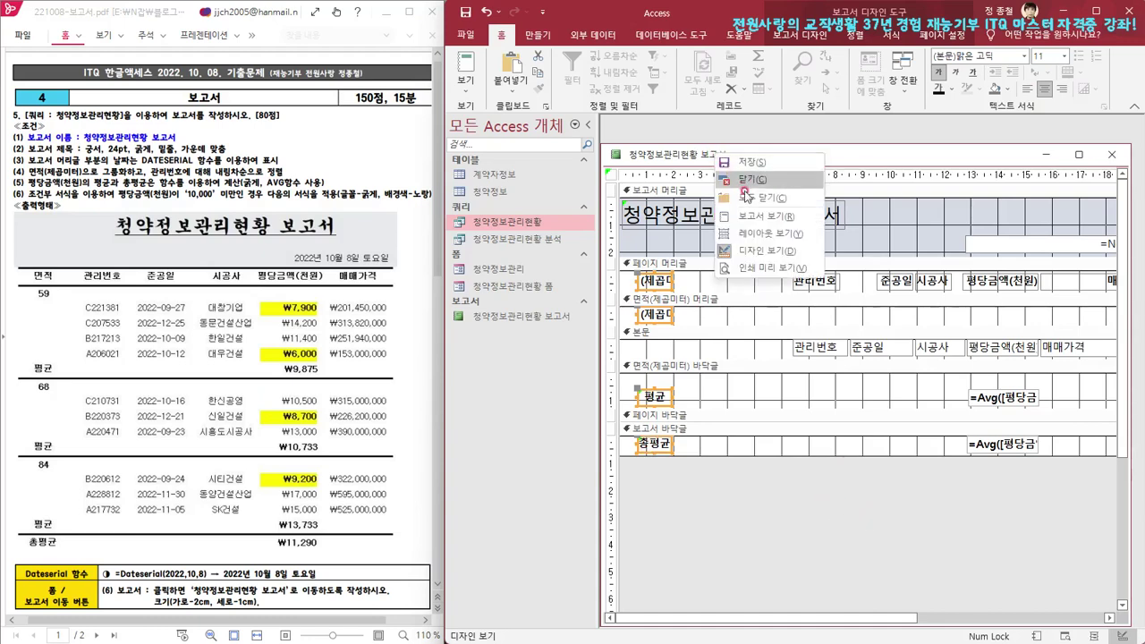
{"action": "right_click", "coordinate": [682, 157]}
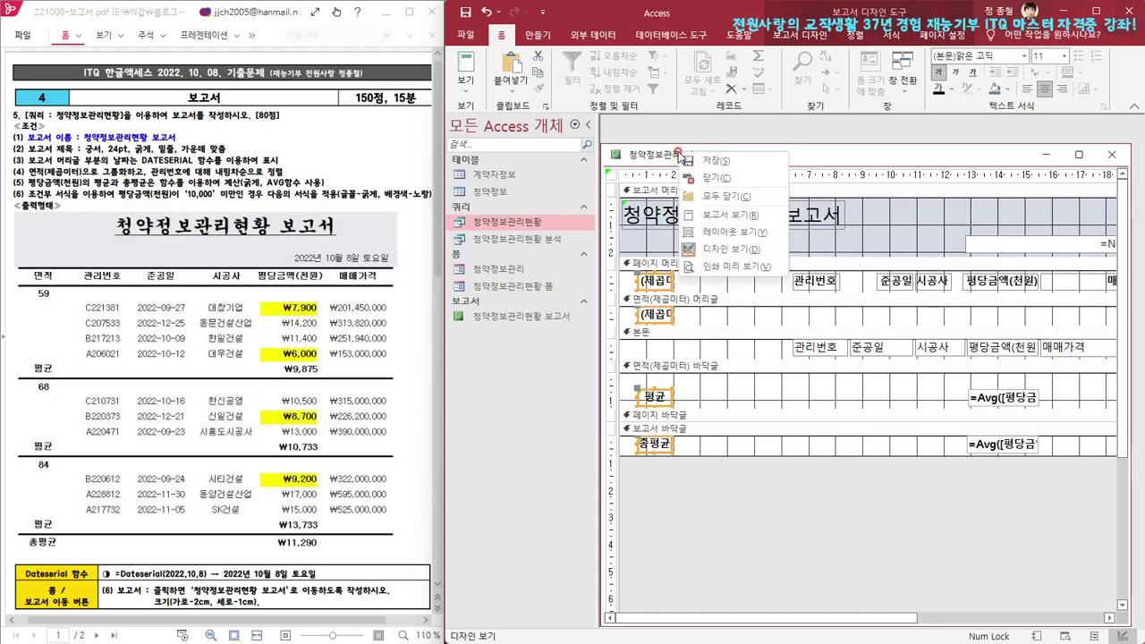
{"action": "left_click", "coordinate": [727, 215]}
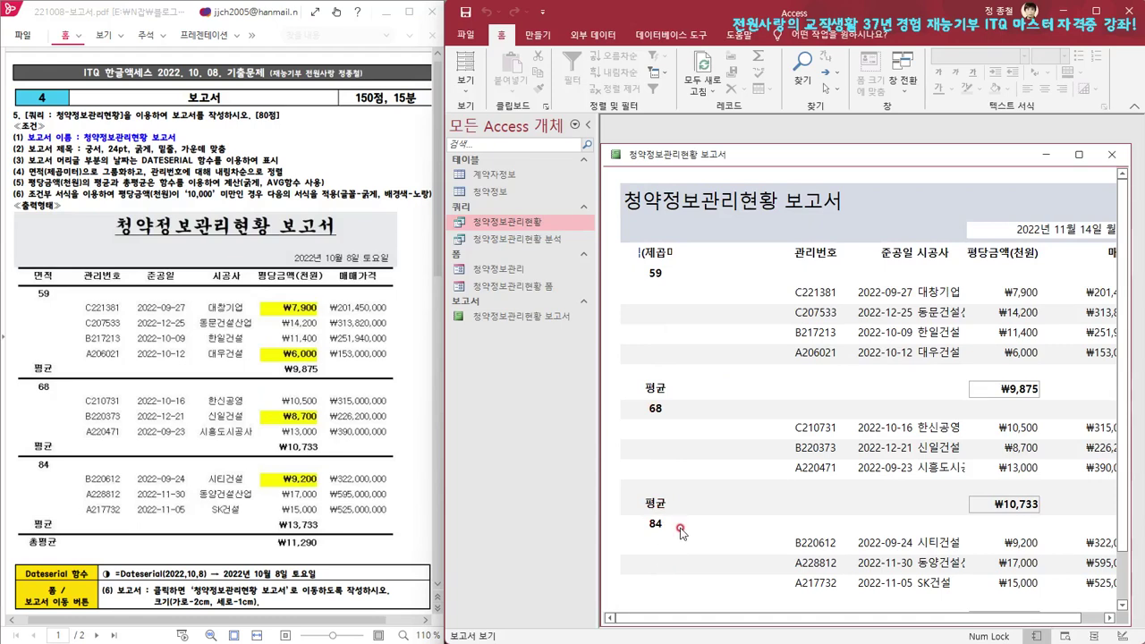
{"action": "scroll", "coordinate": [666, 575], "scroll_direction": "down", "scroll_amount": 1}
{"action": "scroll", "coordinate": [707, 516], "scroll_direction": "up", "scroll_amount": 3}
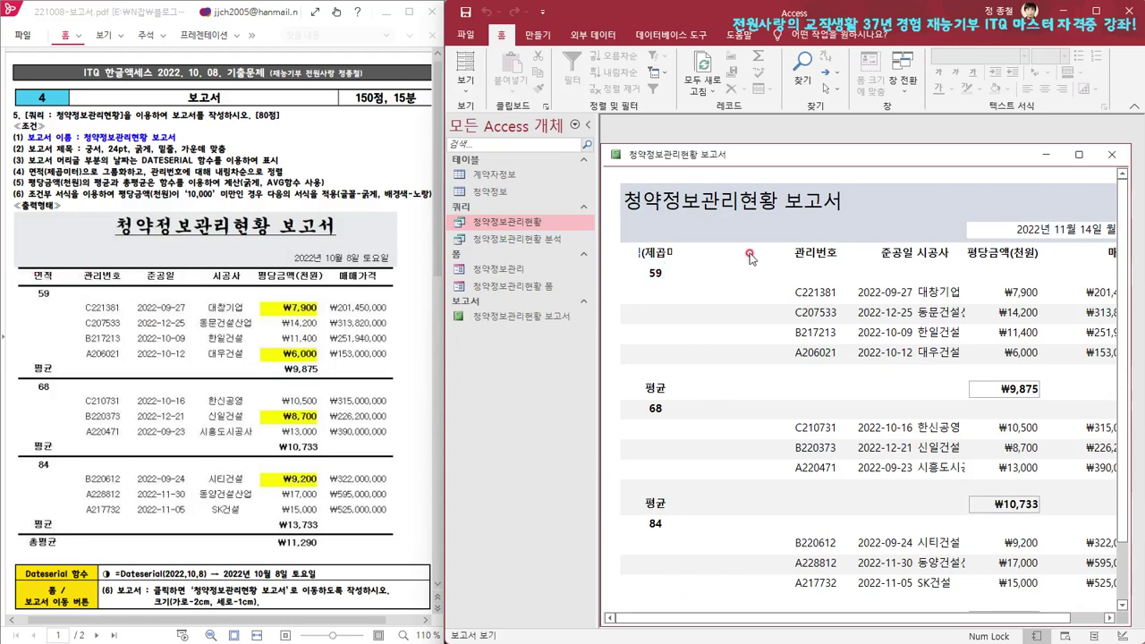
Return to Design View and shorten the 면적(제곱미터) label in the page header to 면적
{"action": "right_click", "coordinate": [771, 158]}
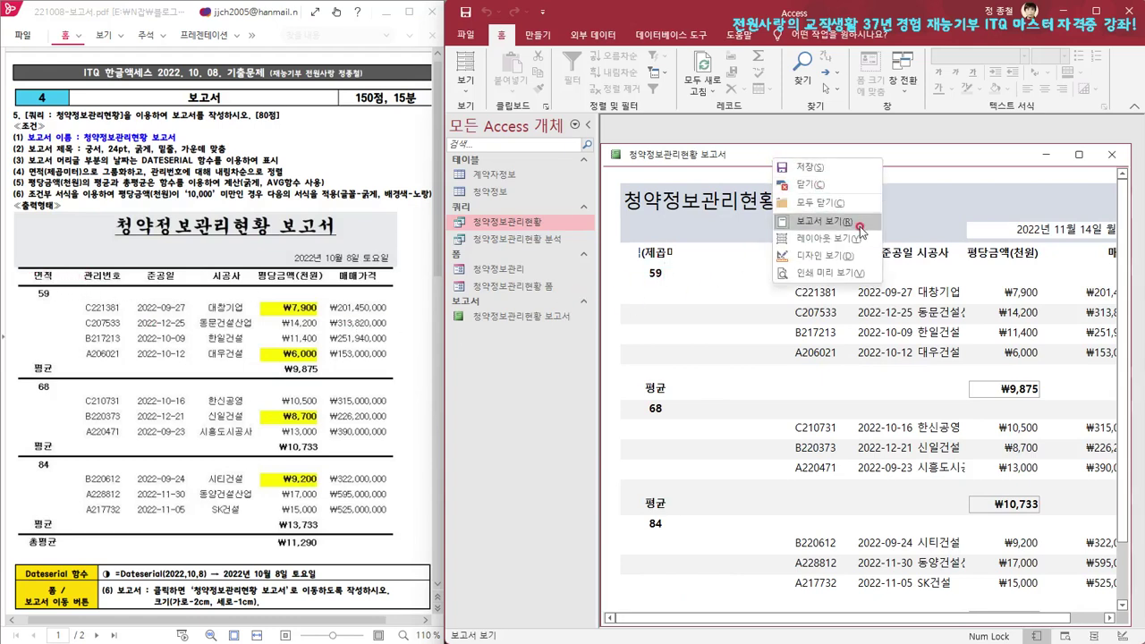
{"action": "left_click", "coordinate": [841, 259]}
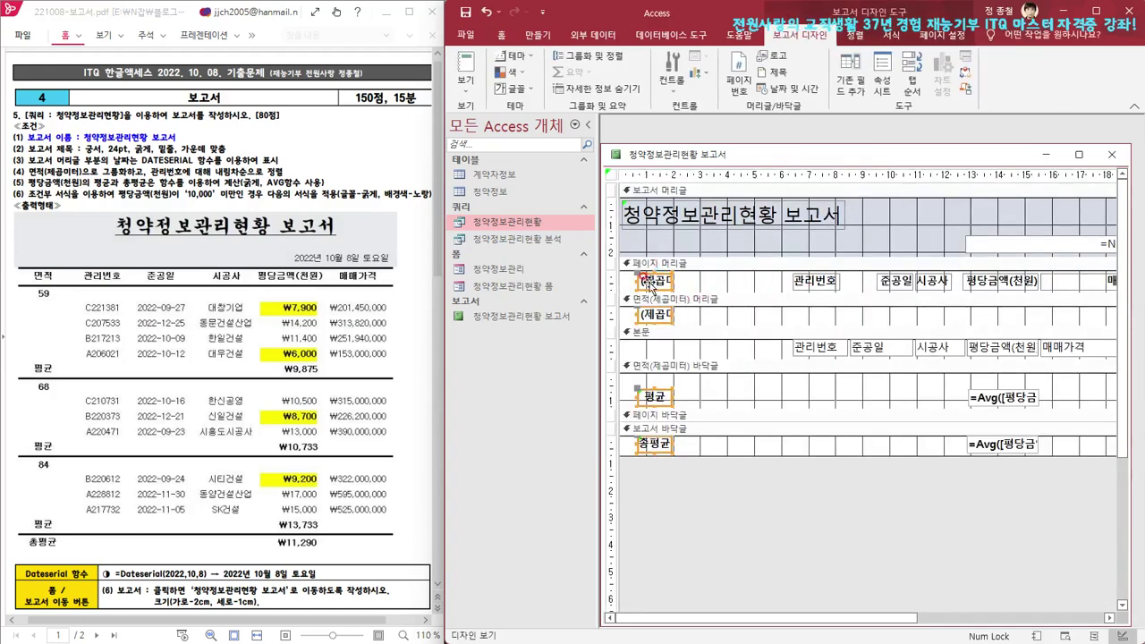
{"action": "left_click", "coordinate": [725, 503]}
{"action": "left_click", "coordinate": [638, 281]}
{"action": "left_click", "coordinate": [632, 281]}
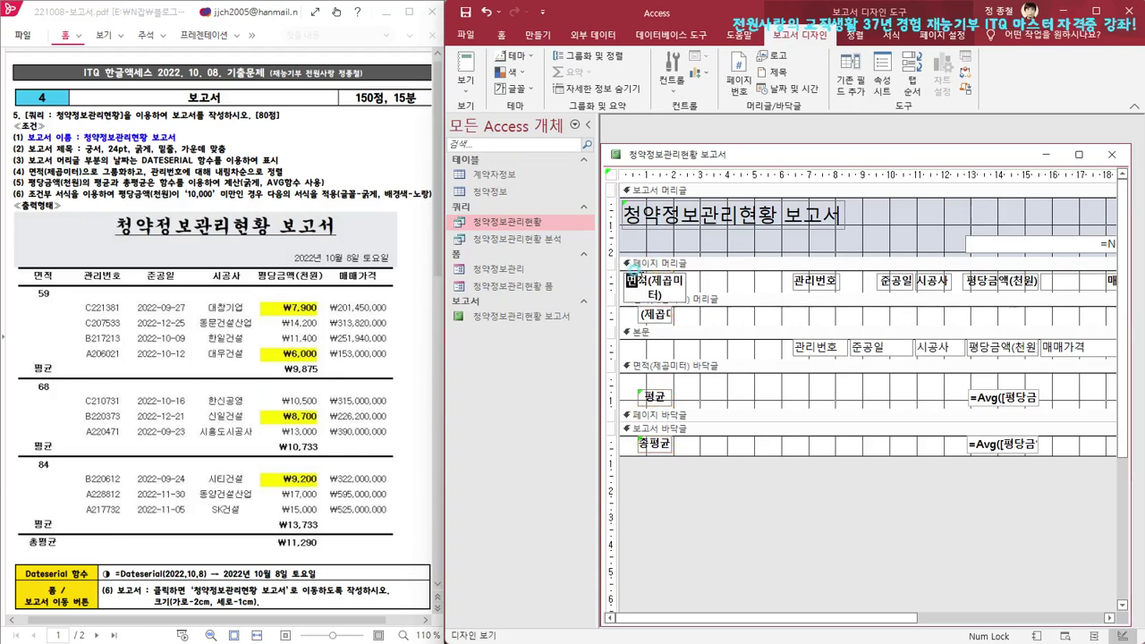
{"action": "left_click_drag", "start_coordinate": [648, 281], "coordinate": [672, 295]}
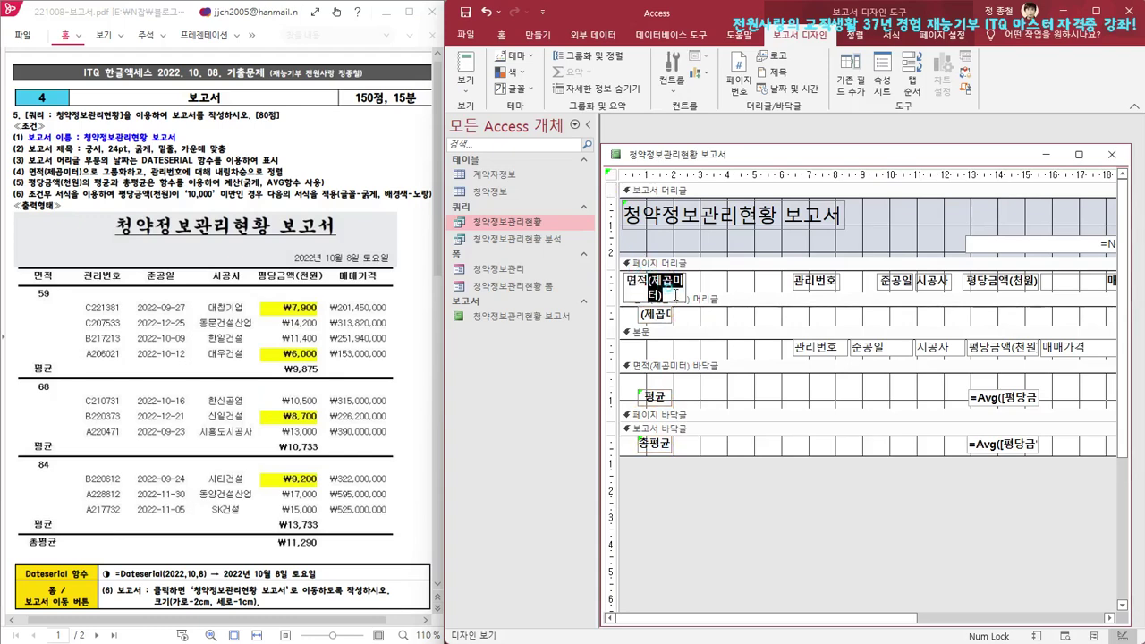
{"action": "key", "text": "Delete"}
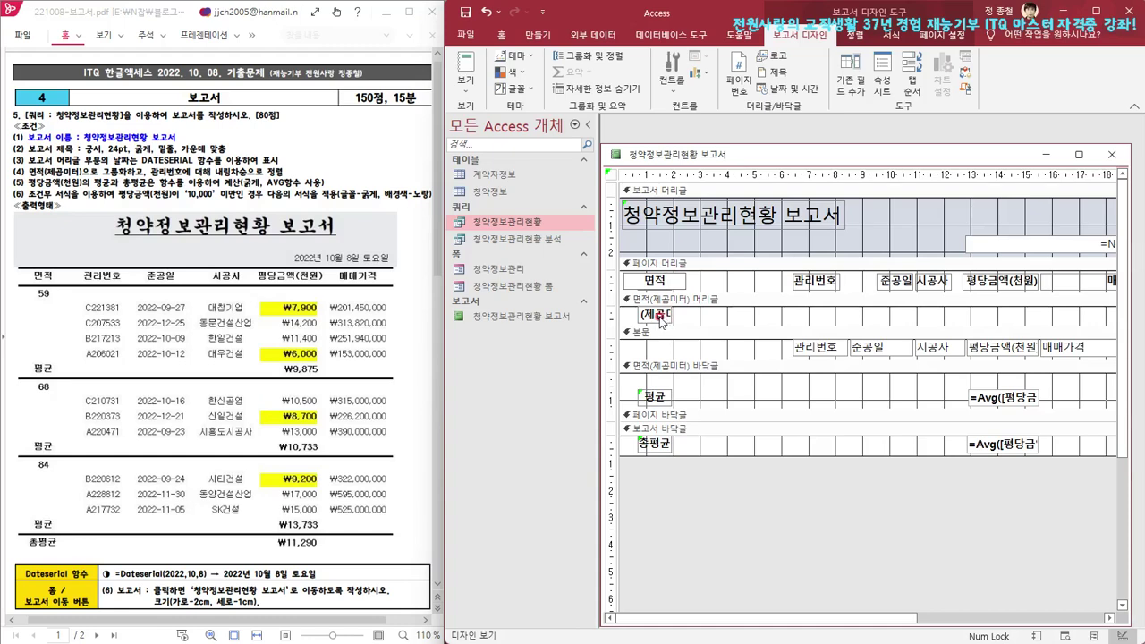
{"action": "left_click", "coordinate": [731, 489]}
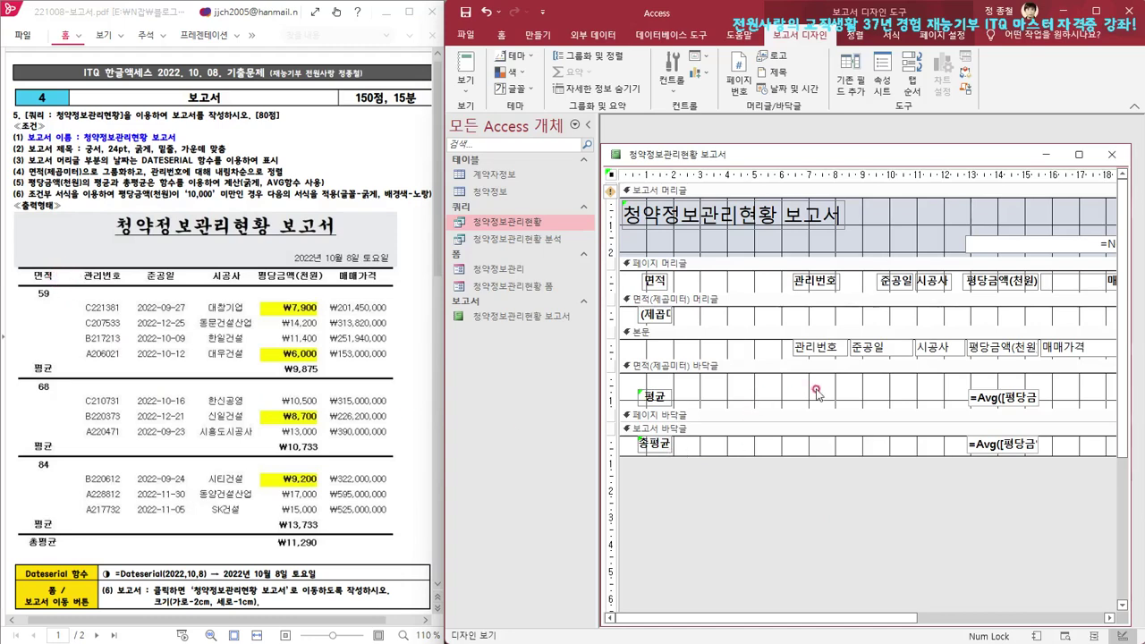
Align the 관리번호 label and detail field to the left and size both to the narrowest
{"action": "left_click_drag", "start_coordinate": [820, 386], "coordinate": [815, 264]}
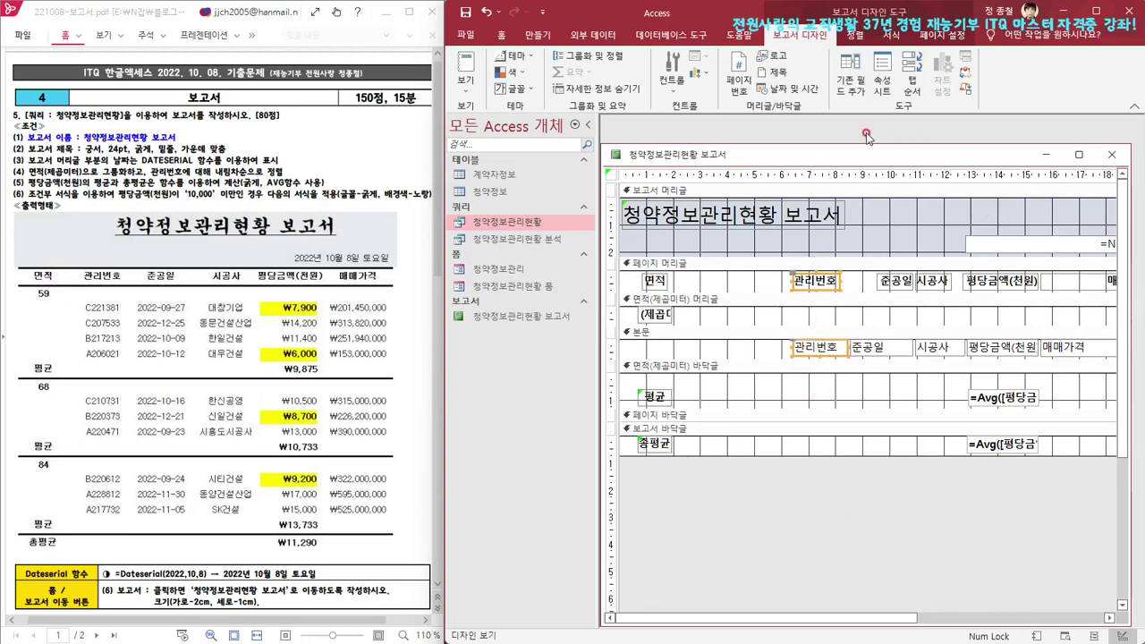
{"action": "left_click", "coordinate": [854, 35]}
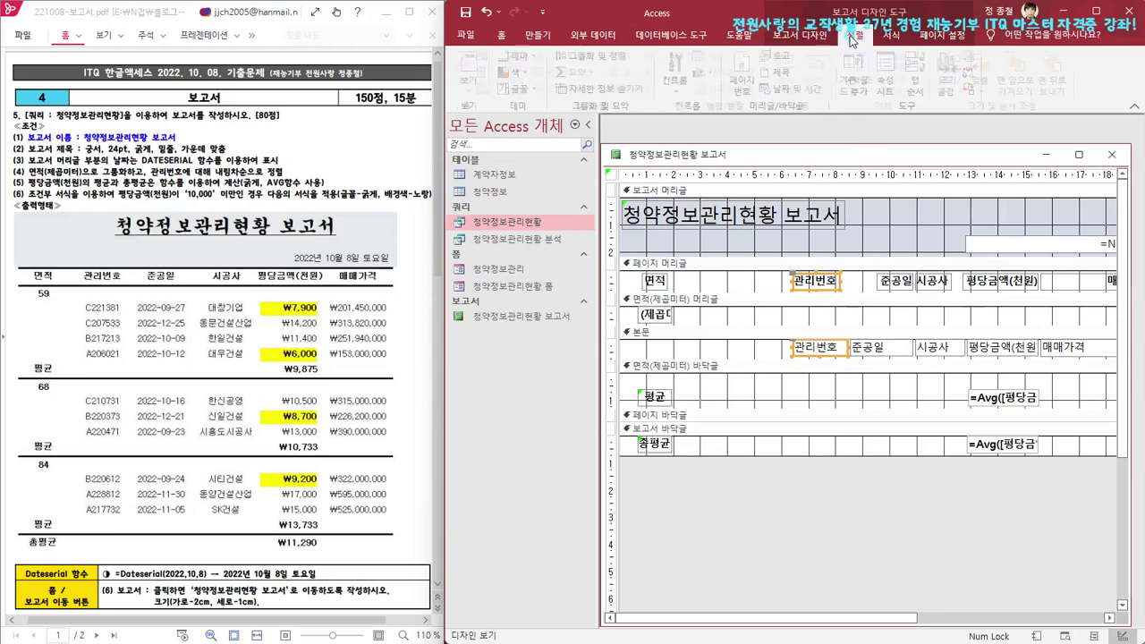
{"action": "left_click", "coordinate": [988, 91]}
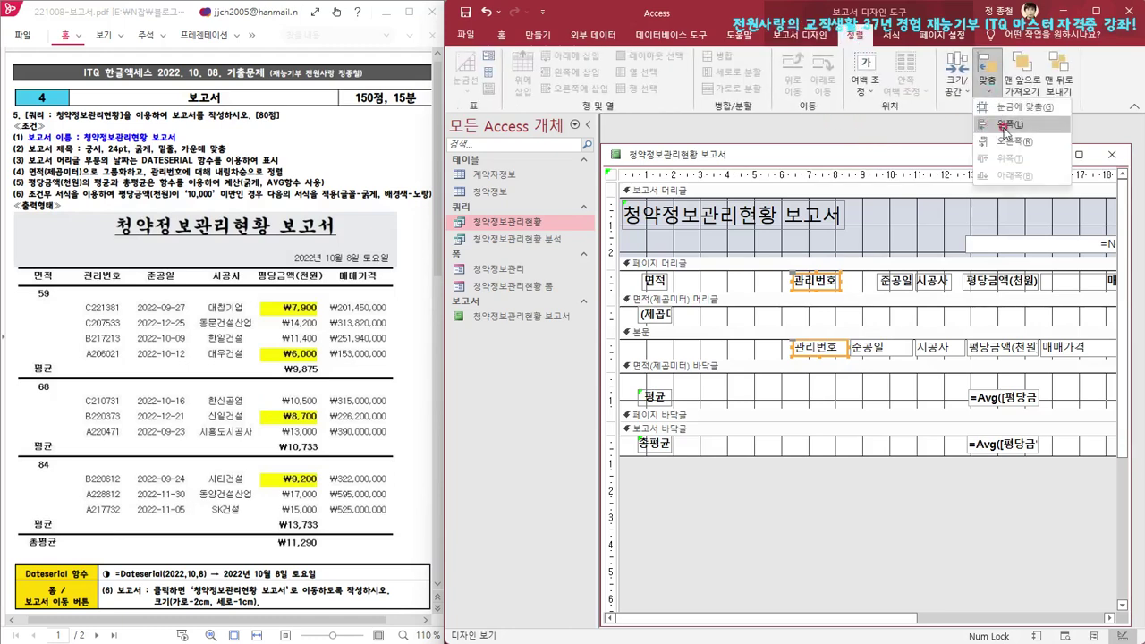
{"action": "left_click", "coordinate": [1000, 124]}
{"action": "left_click", "coordinate": [962, 96]}
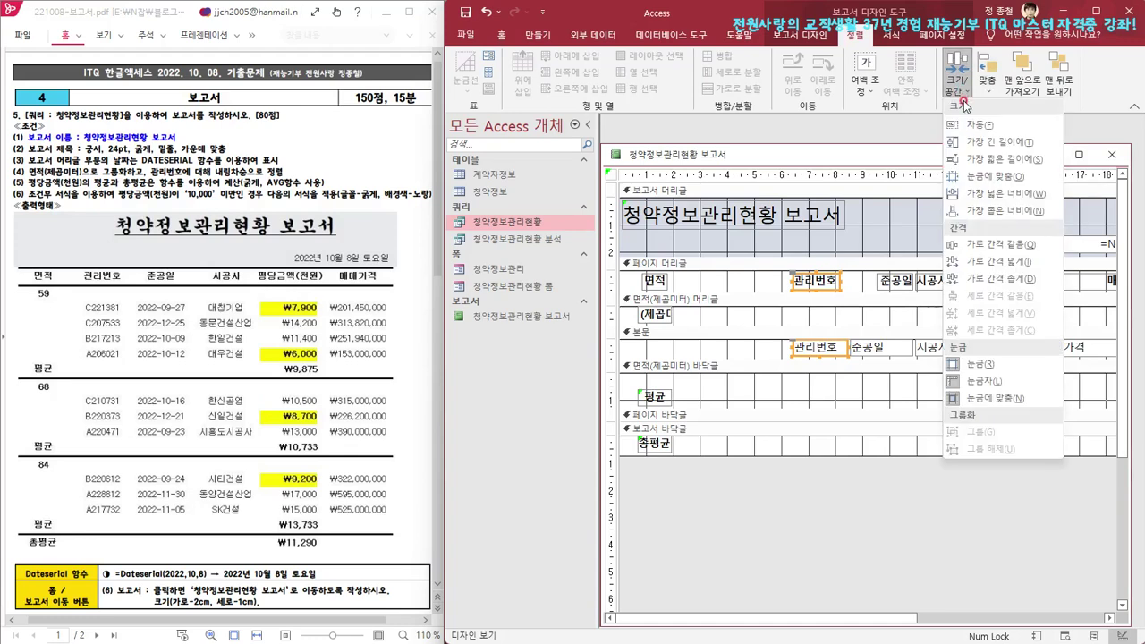
{"action": "left_click", "coordinate": [998, 208]}
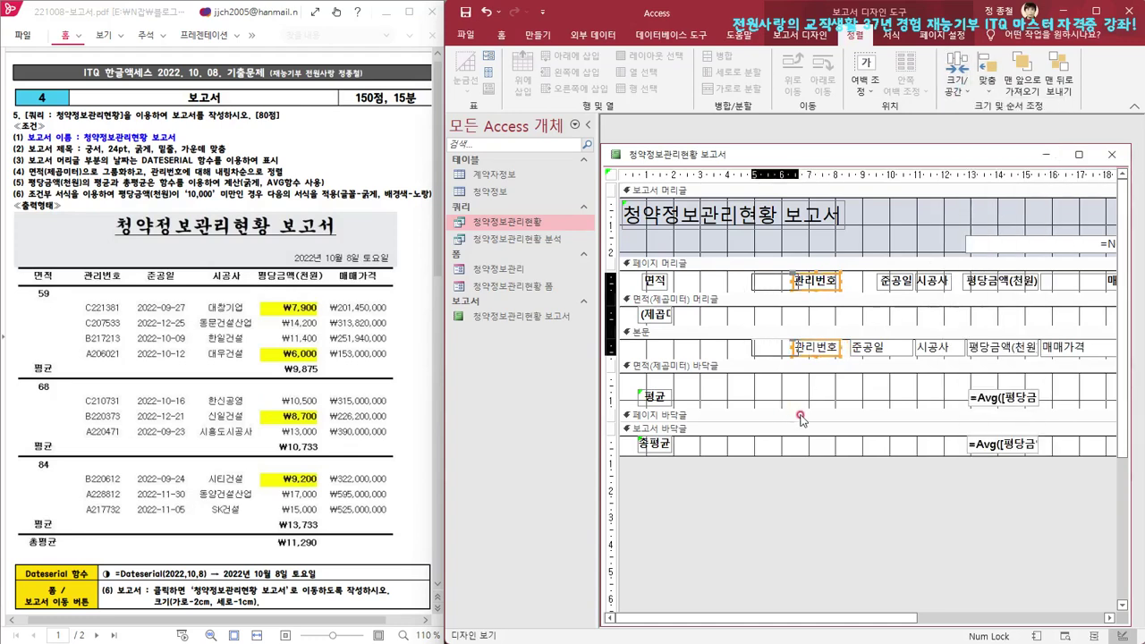
Move the 관리번호 label and field left so they start at about 3.3 cm on the ruler
{"action": "key", "text": "Left"}
{"action": "key", "text": "Left"}
{"action": "key", "text": "Left"}
{"action": "key", "text": "Left"}
{"action": "key", "text": "Left"}
{"action": "key", "text": "Left"}
{"action": "key", "text": "Left"}
{"action": "key", "text": "Left"}
{"action": "key", "text": "Left"}
{"action": "key", "text": "Left"}
{"action": "key", "text": "Left"}
{"action": "key", "text": "Left"}
{"action": "key", "text": "Left"}
{"action": "key", "text": "Left"}
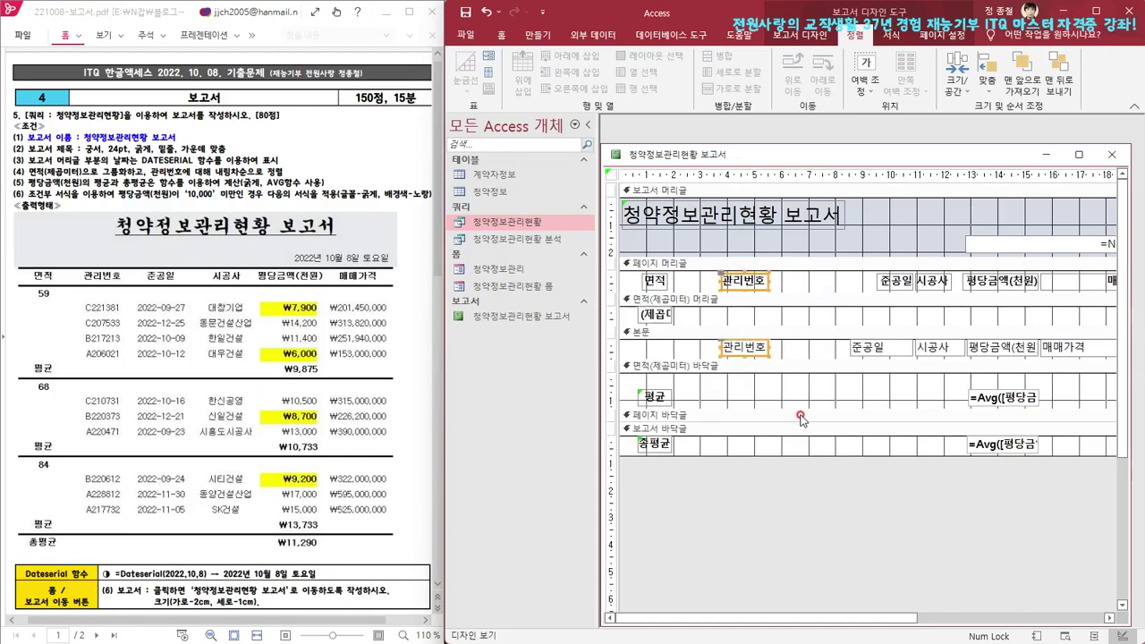
{"action": "key", "text": "Left"}
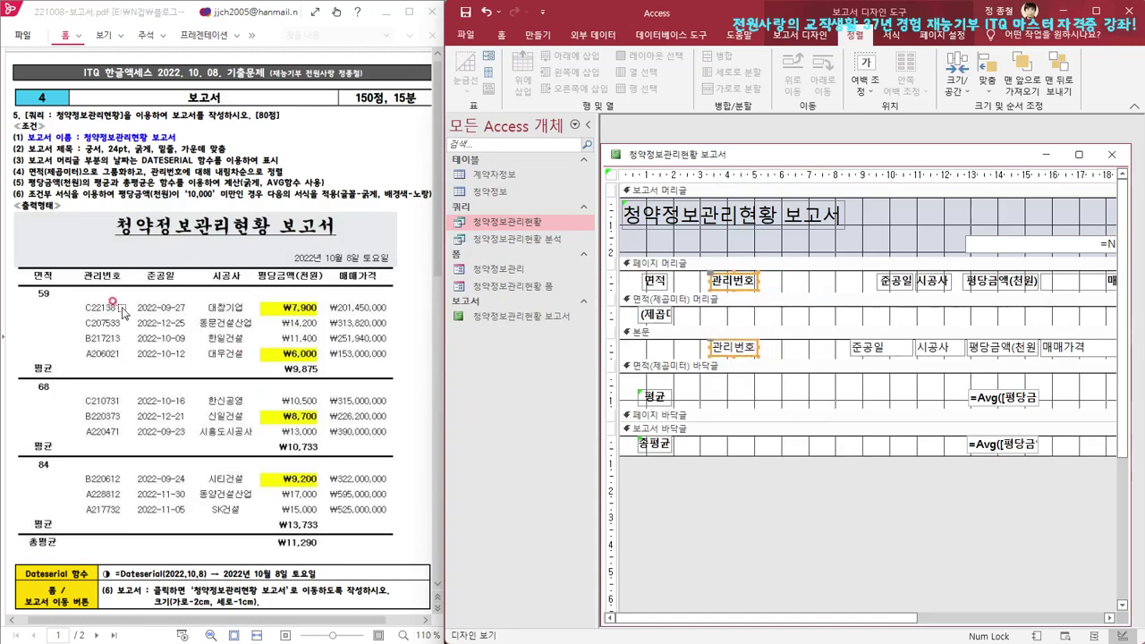
Widen the 관리번호 label and field to about 2 cm and center their text
{"action": "left_click_drag", "start_coordinate": [758, 280], "coordinate": [766, 280]}
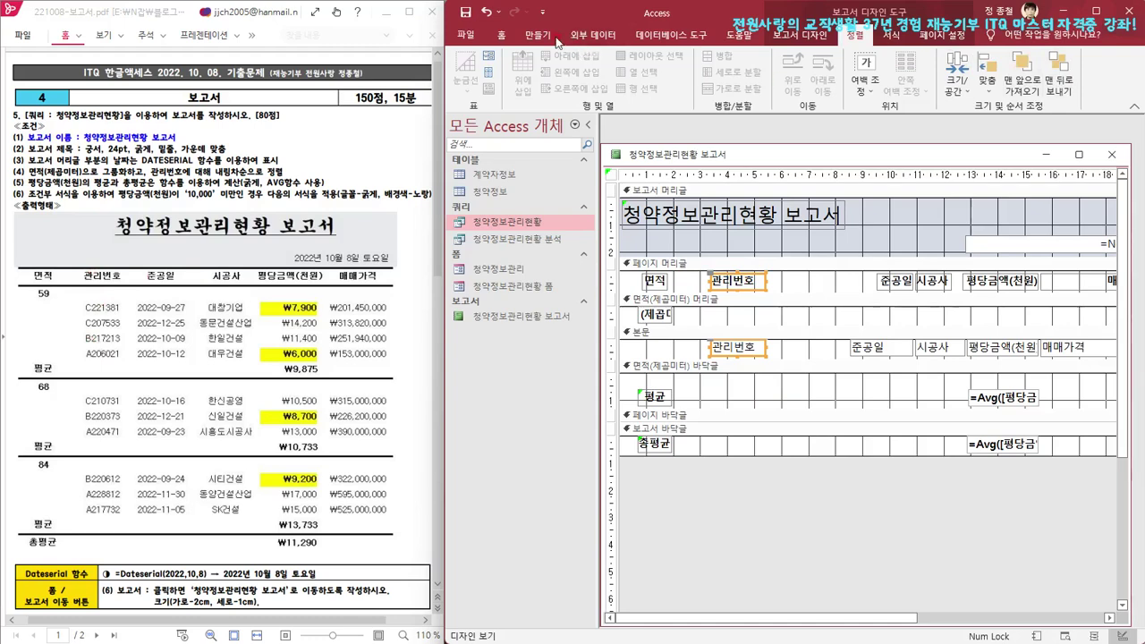
{"action": "left_click", "coordinate": [501, 35]}
{"action": "left_click", "coordinate": [1044, 92]}
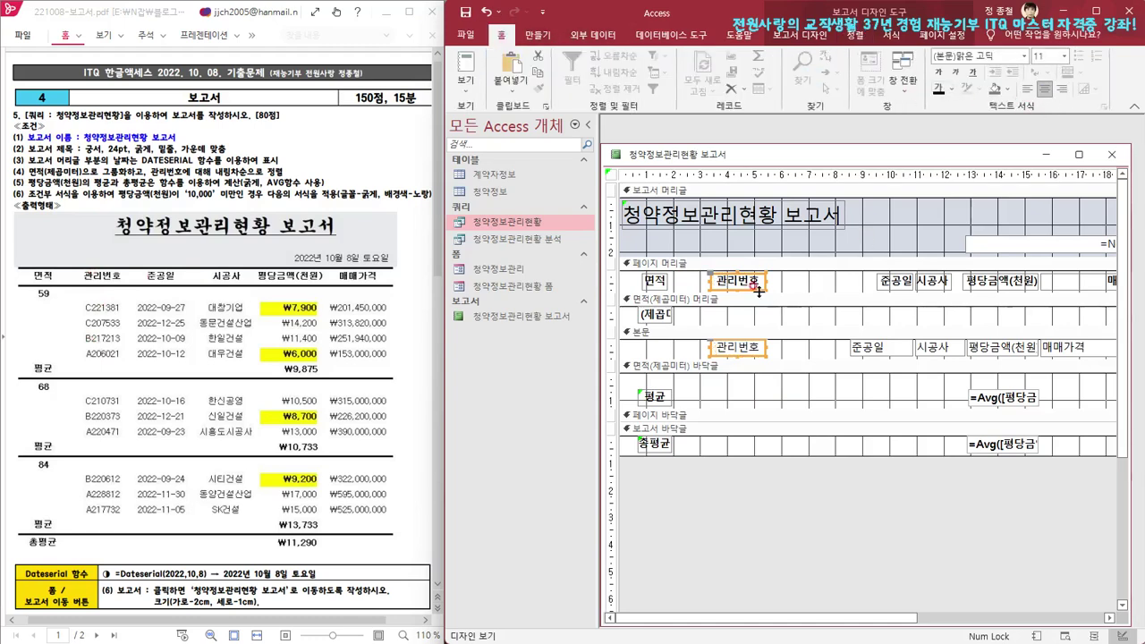
Align the 준공일 label and detail field to the left and size both to the narrowest
{"action": "left_click_drag", "start_coordinate": [902, 393], "coordinate": [894, 261]}
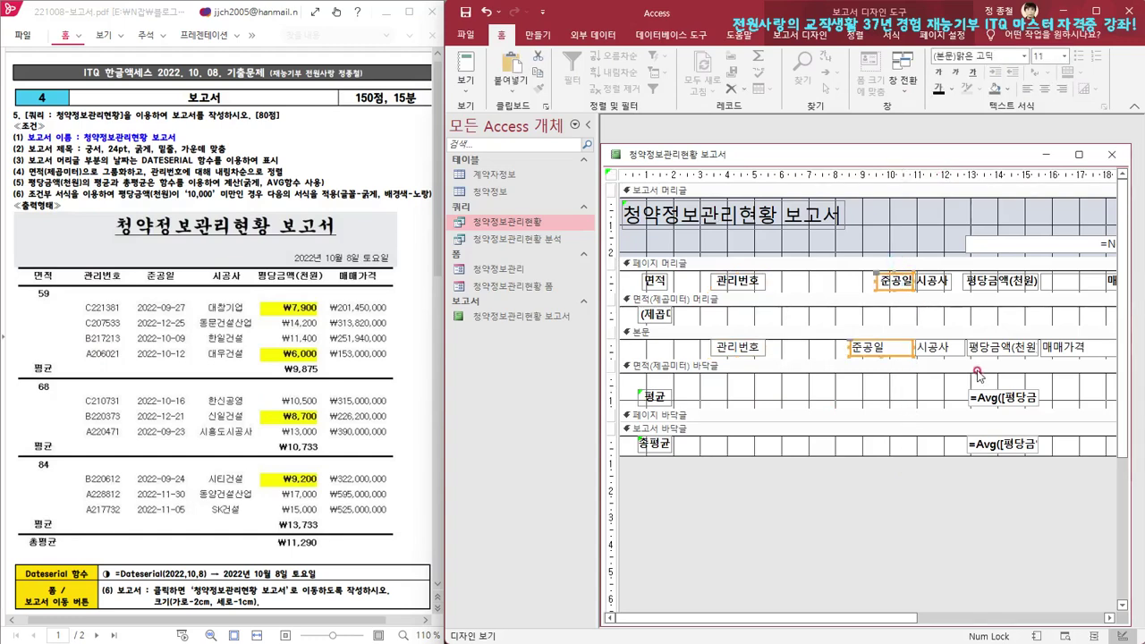
{"action": "left_click", "coordinate": [854, 38]}
{"action": "left_click", "coordinate": [987, 85]}
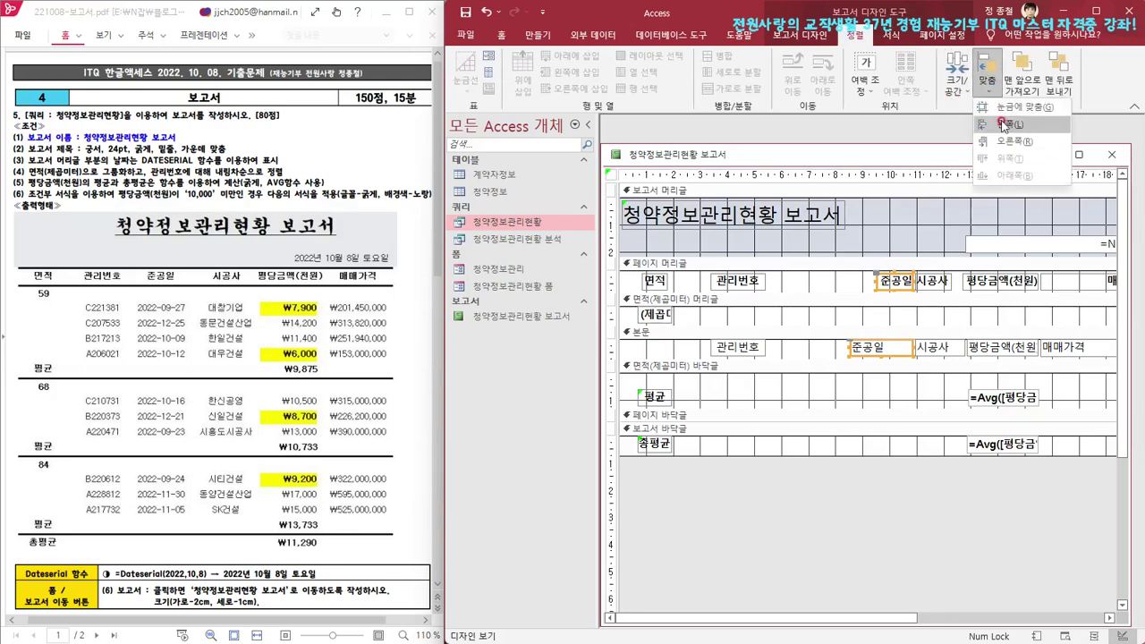
{"action": "left_click", "coordinate": [1004, 125]}
{"action": "left_click", "coordinate": [955, 93]}
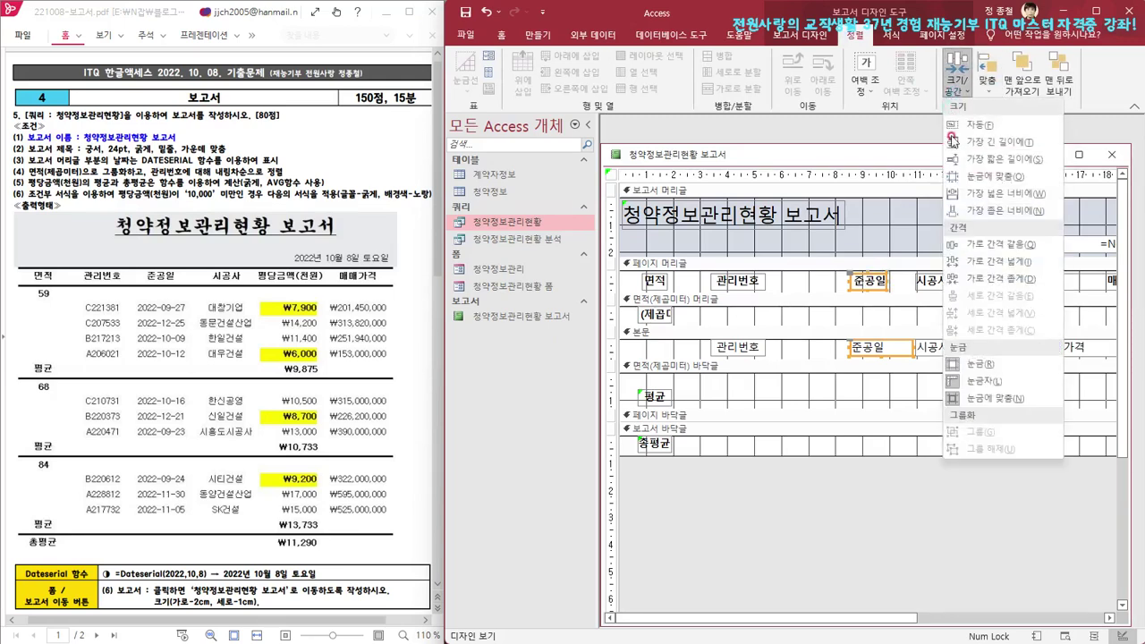
{"action": "left_click", "coordinate": [984, 211]}
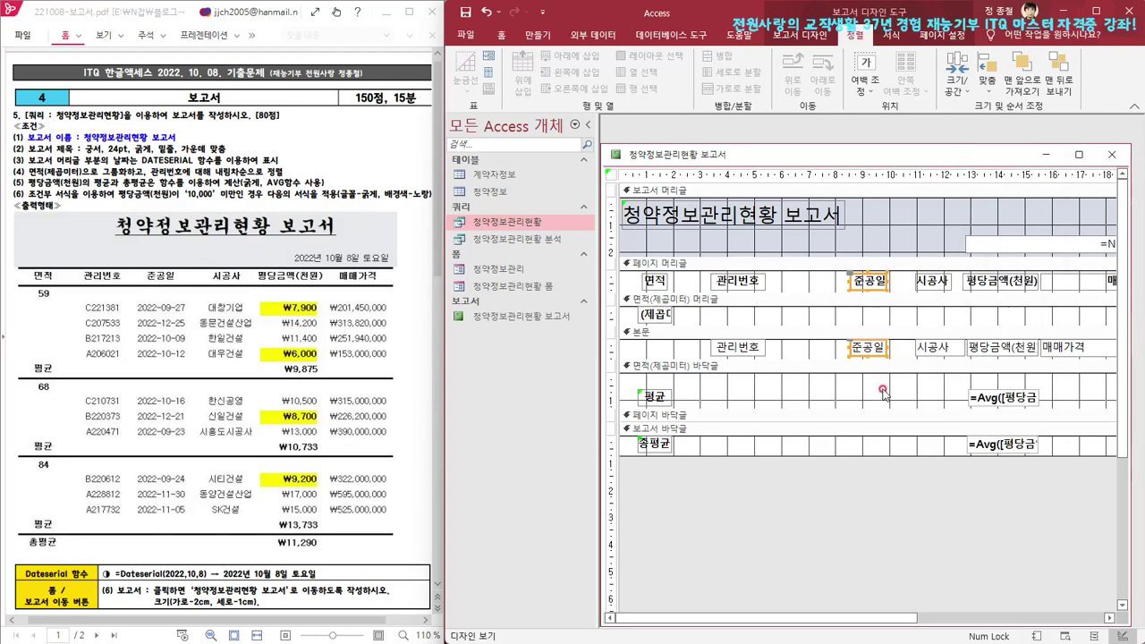
Move the 준공일 label and field left so they start at about 6.6 cm on the ruler
{"action": "key", "text": "Left"}
{"action": "key", "text": "Left"}
{"action": "key", "text": "Left"}
{"action": "key", "text": "Left"}
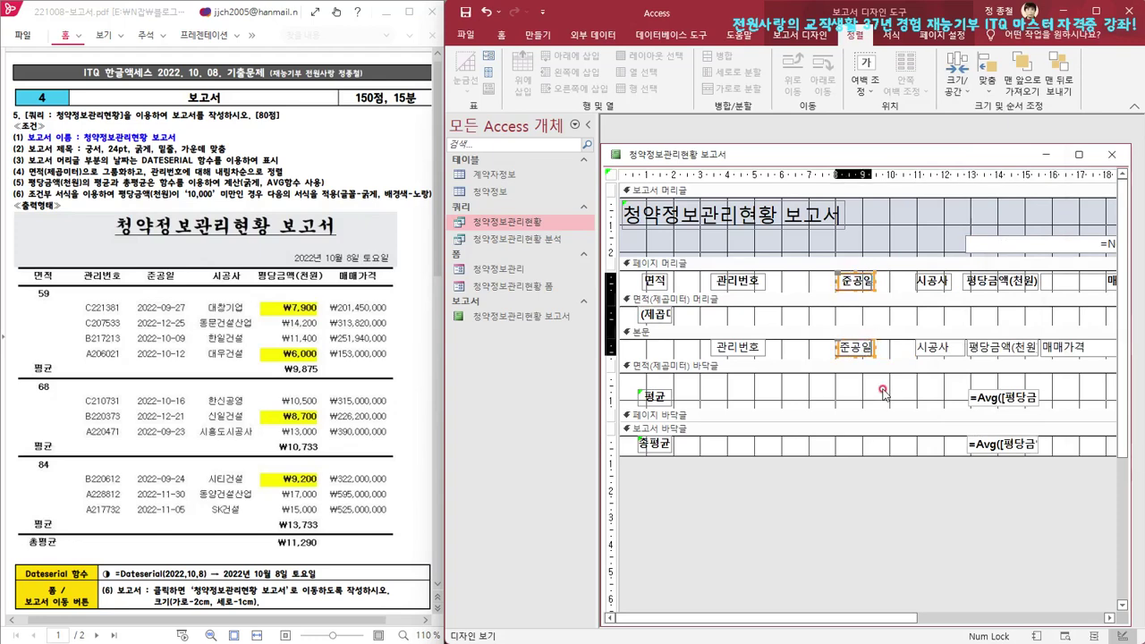
{"action": "key", "text": "Left"}
{"action": "key", "text": "Left"}
{"action": "key", "text": "Left"}
{"action": "key", "text": "Left"}
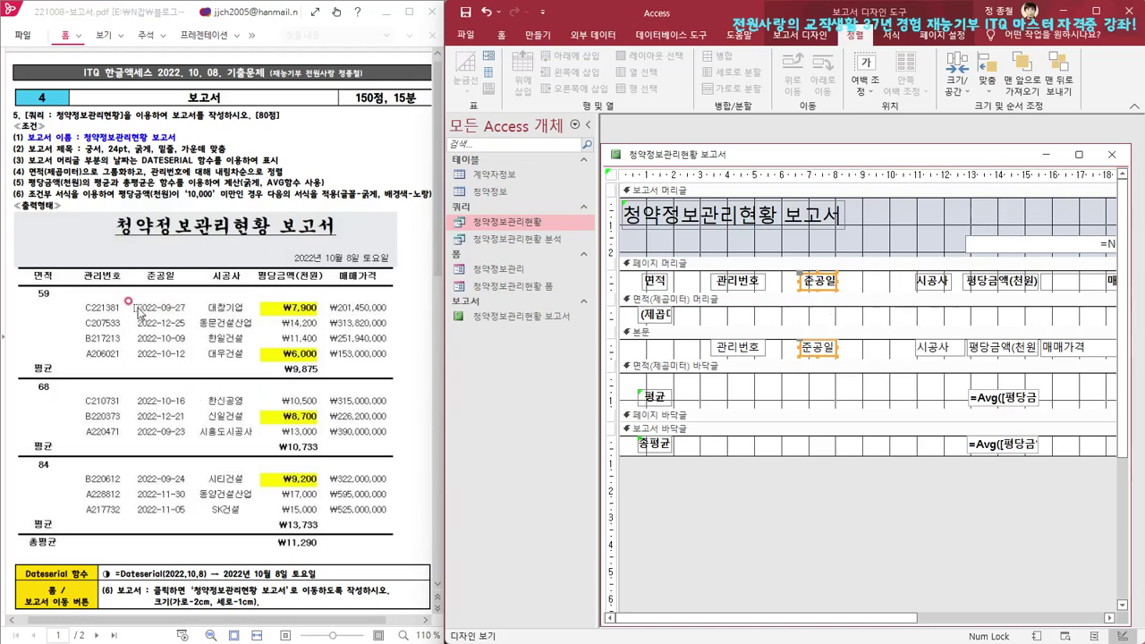
Widen the 준공일 label and field to about 2.6 cm and center their text
{"action": "left_click_drag", "start_coordinate": [839, 280], "coordinate": [870, 280]}
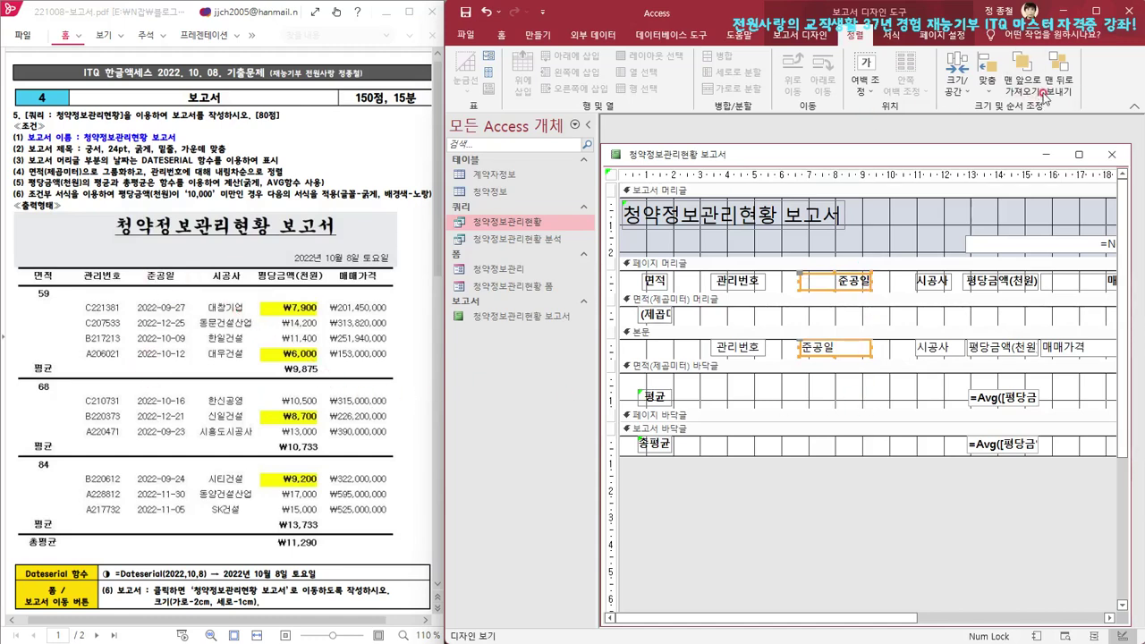
{"action": "left_click", "coordinate": [500, 36]}
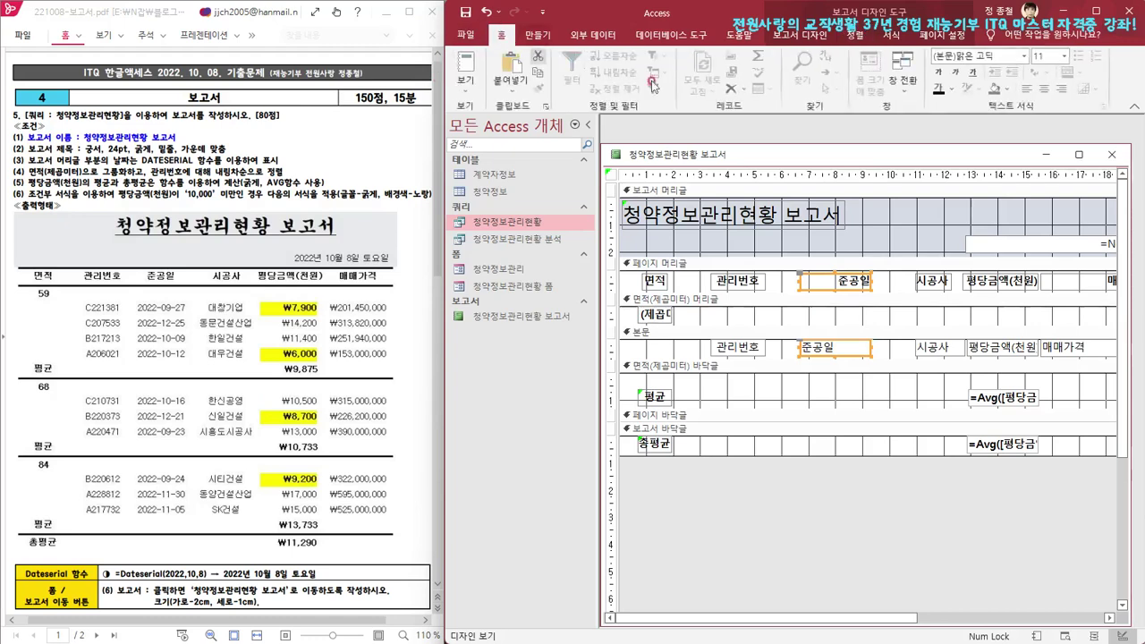
{"action": "left_click", "coordinate": [1041, 89]}
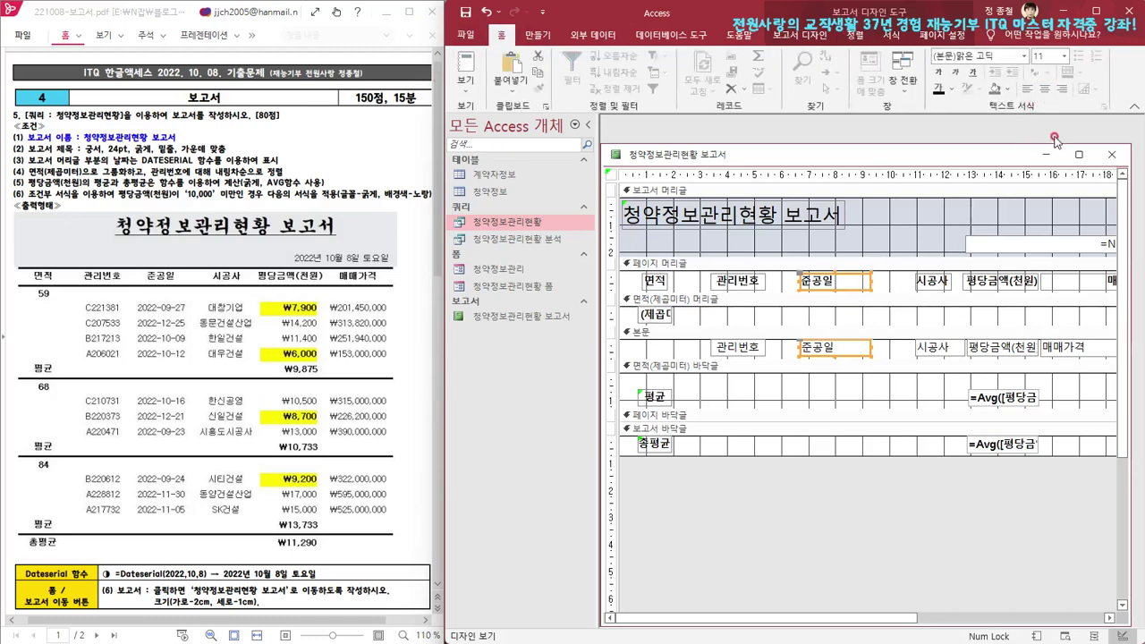
{"action": "left_click", "coordinate": [1042, 91]}
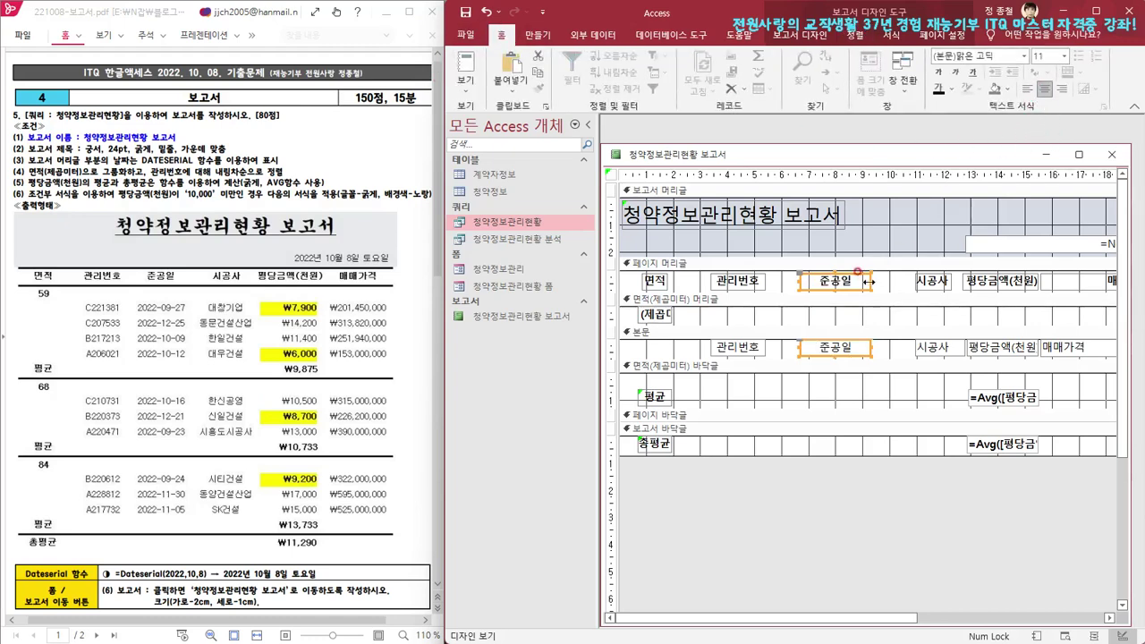
Check the layout in Report View, then shift the 준공일 label and field left to about 6.1 cm in Design View
{"action": "right_click", "coordinate": [678, 151]}
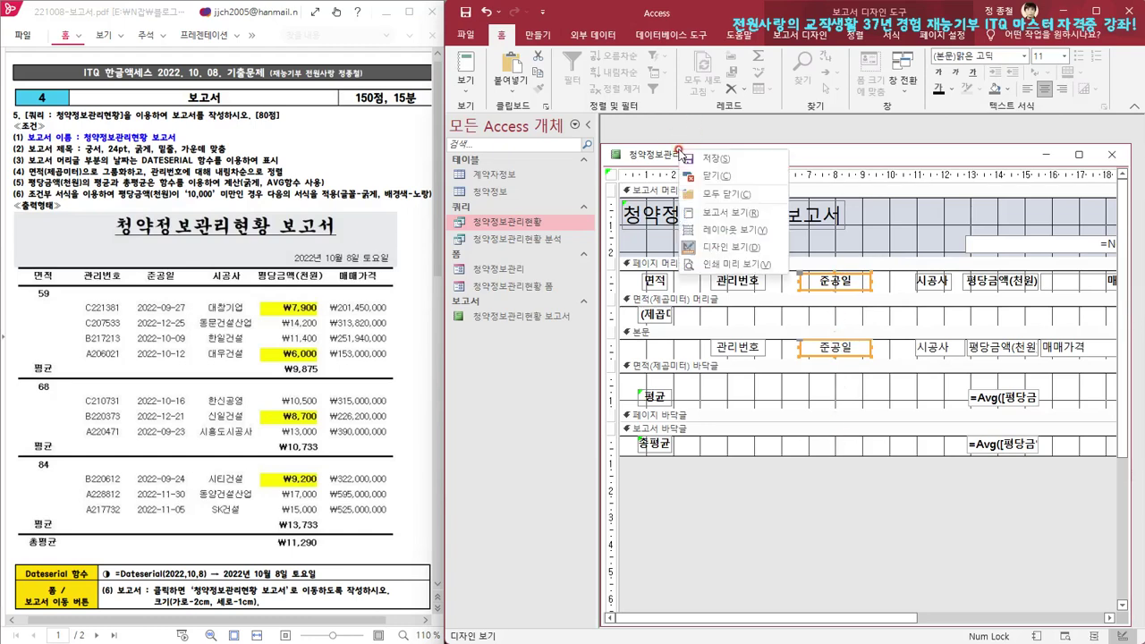
{"action": "left_click", "coordinate": [737, 212]}
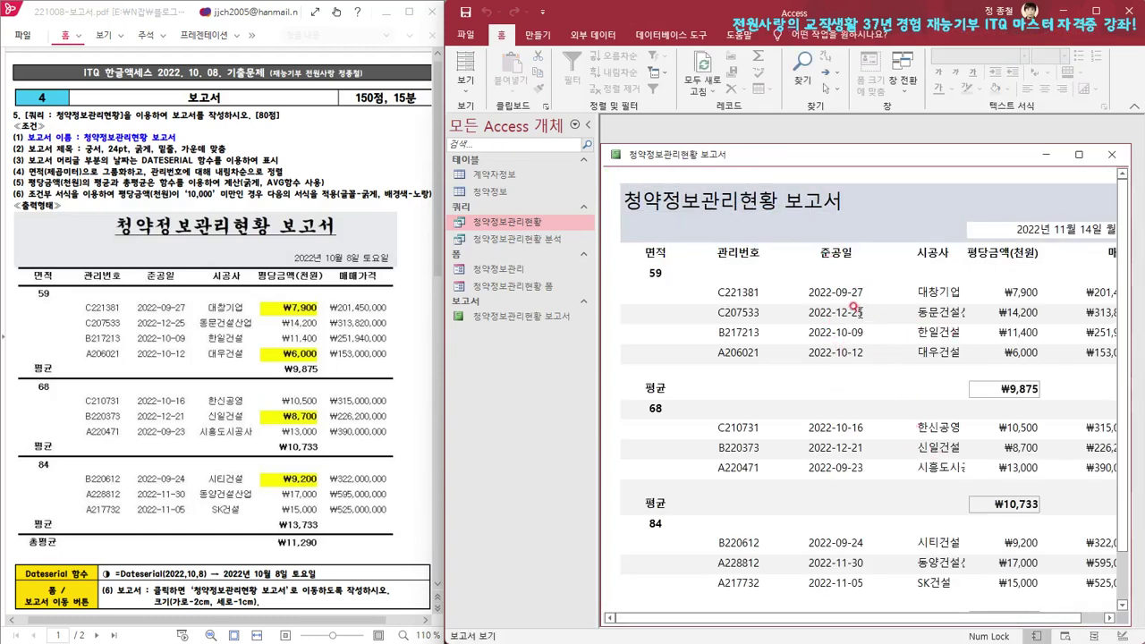
{"action": "right_click", "coordinate": [779, 156]}
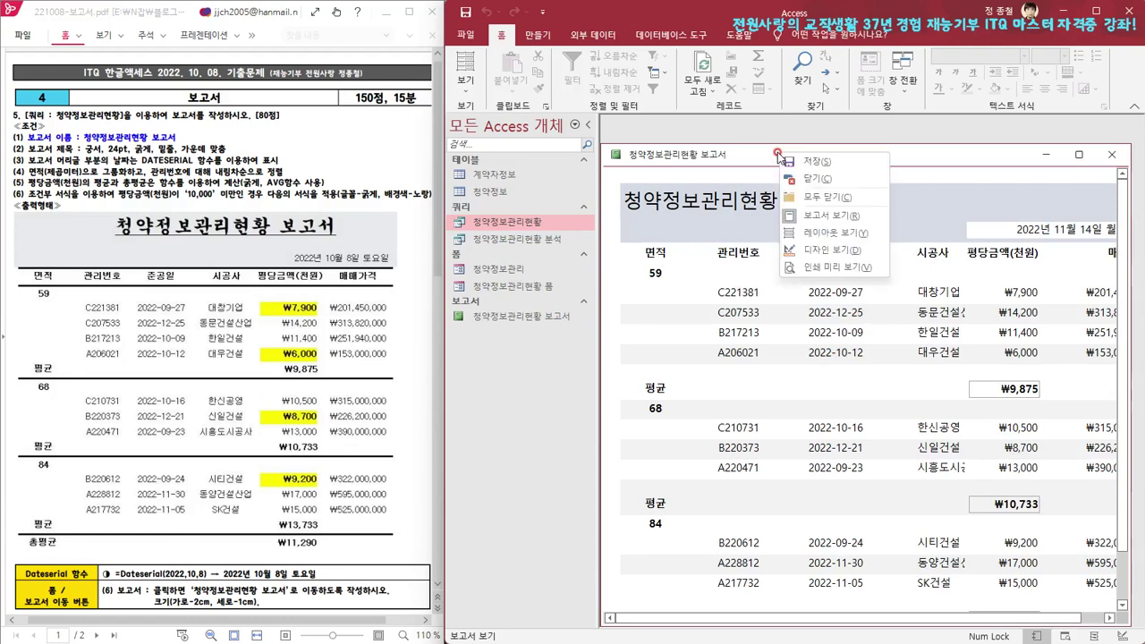
{"action": "left_click", "coordinate": [830, 251]}
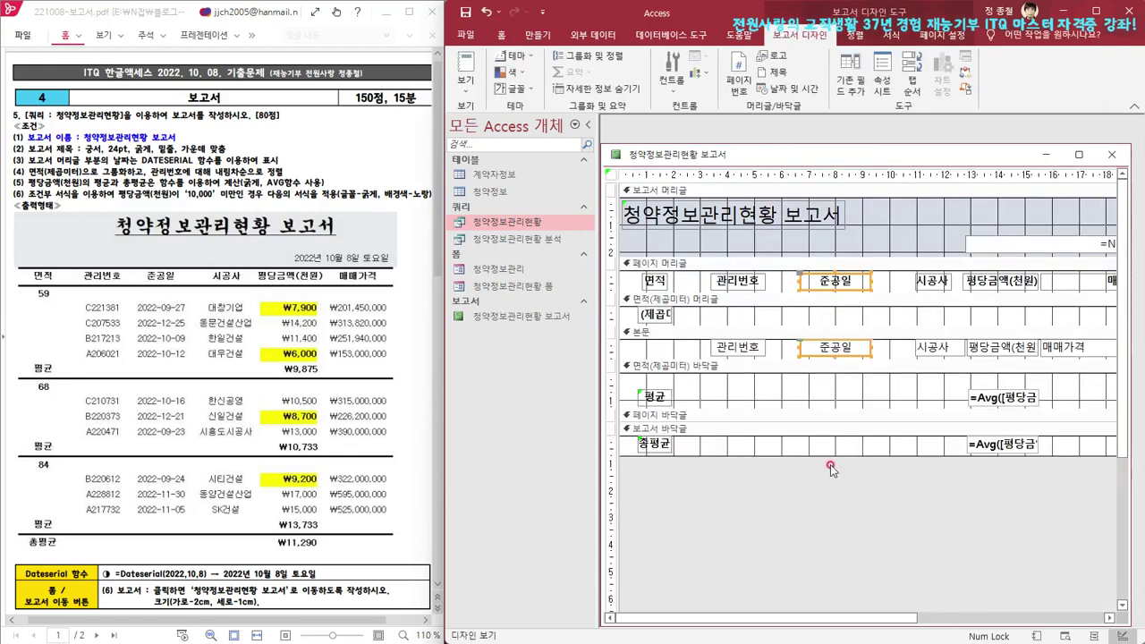
{"action": "key", "text": "Left"}
{"action": "key", "text": "Left"}
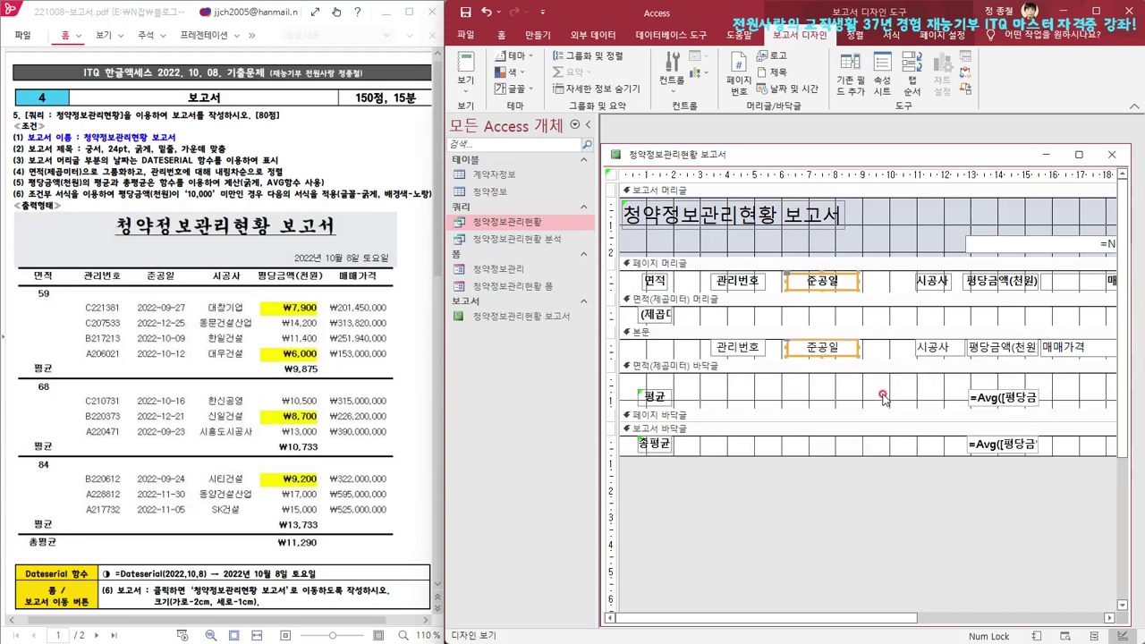
Align the 시공사 label and detail field to the left and size both to the narrowest
{"action": "left_click_drag", "start_coordinate": [943, 386], "coordinate": [916, 257]}
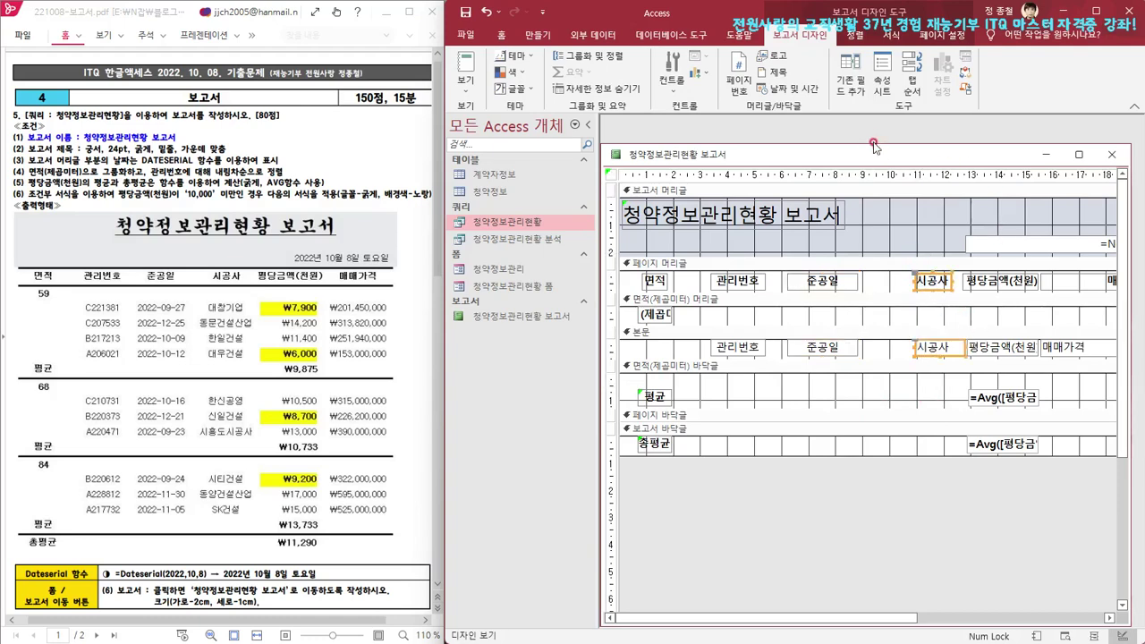
{"action": "left_click", "coordinate": [858, 36]}
{"action": "left_click", "coordinate": [985, 76]}
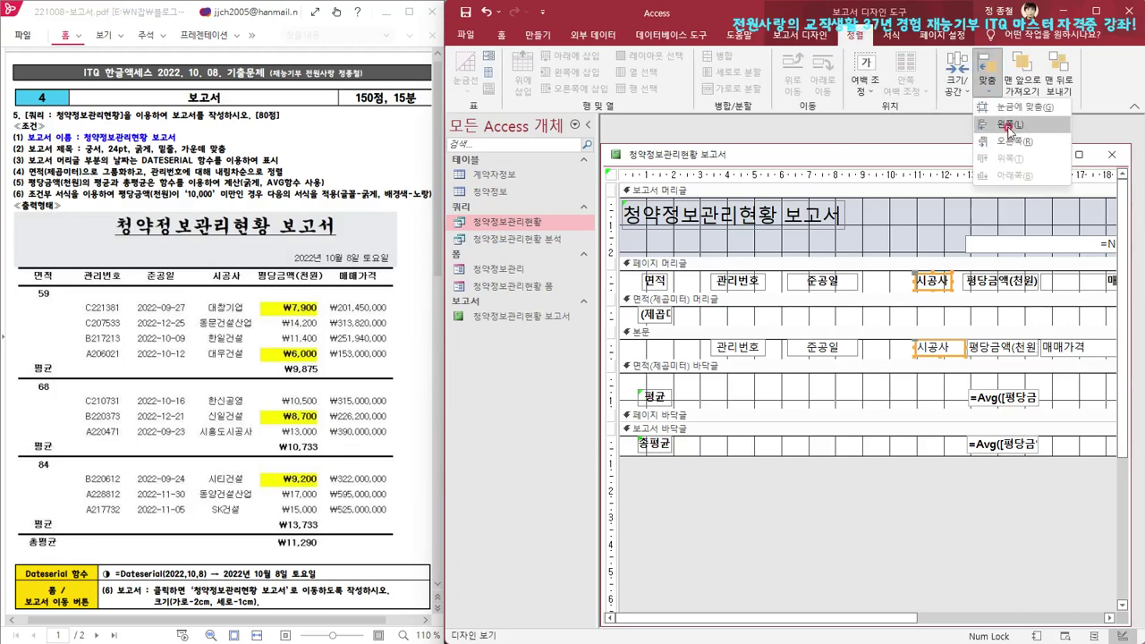
{"action": "left_click", "coordinate": [1008, 130]}
{"action": "left_click", "coordinate": [956, 73]}
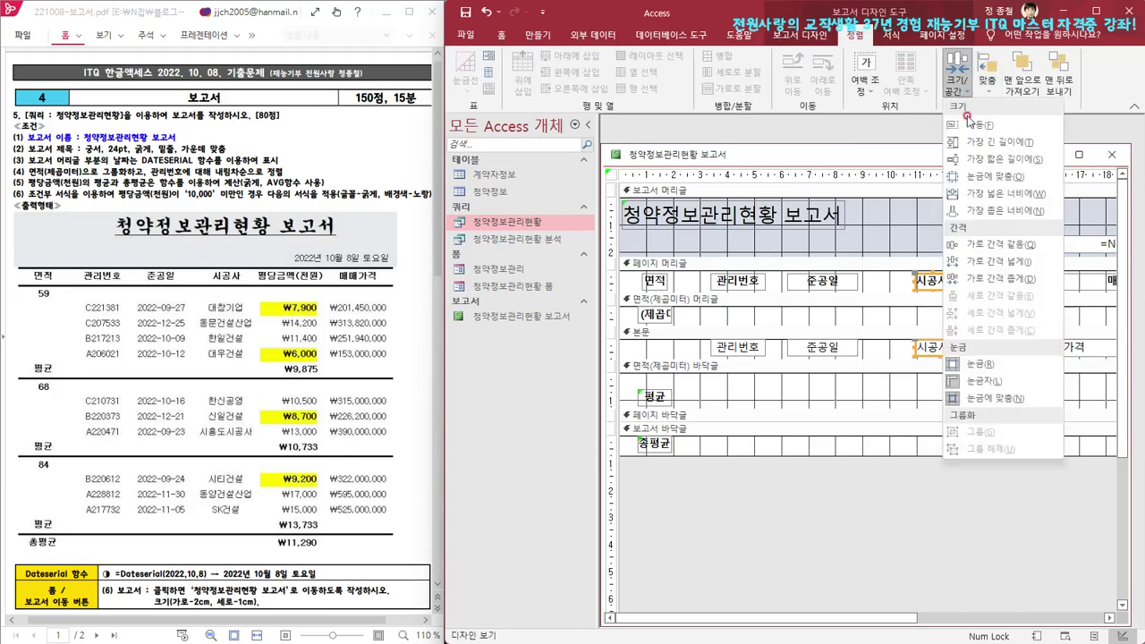
{"action": "left_click", "coordinate": [991, 211]}
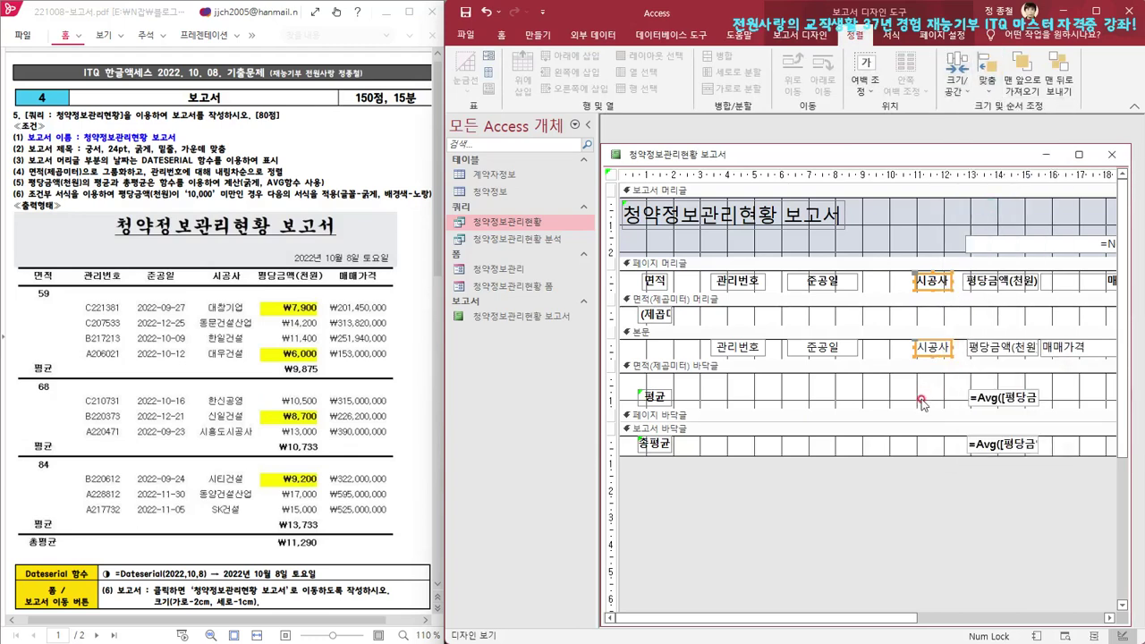
Move the 시공사 label and field left so they start at about 9.8 cm on the ruler
{"action": "key", "text": "Left"}
{"action": "key", "text": "Left"}
{"action": "key", "text": "Left"}
{"action": "key", "text": "Left"}
{"action": "key", "text": "Left"}
{"action": "key", "text": "Left"}
{"action": "key", "text": "Left"}
{"action": "key", "text": "Left"}
{"action": "key", "text": "Left"}
{"action": "key", "text": "Left"}
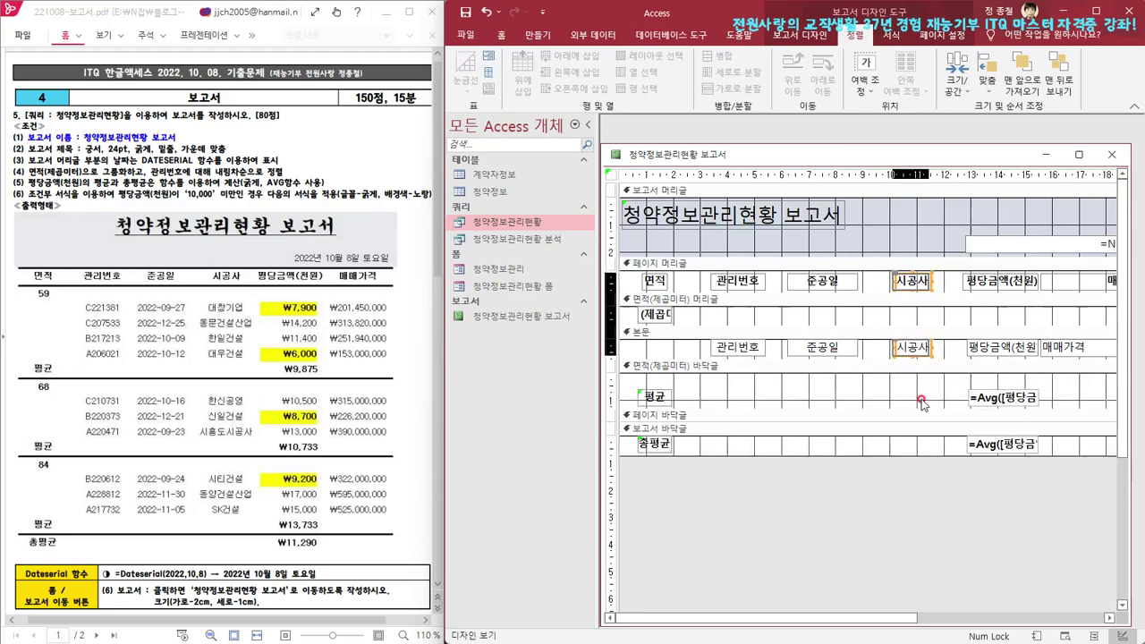
{"action": "key", "text": "Left"}
{"action": "key", "text": "Left"}
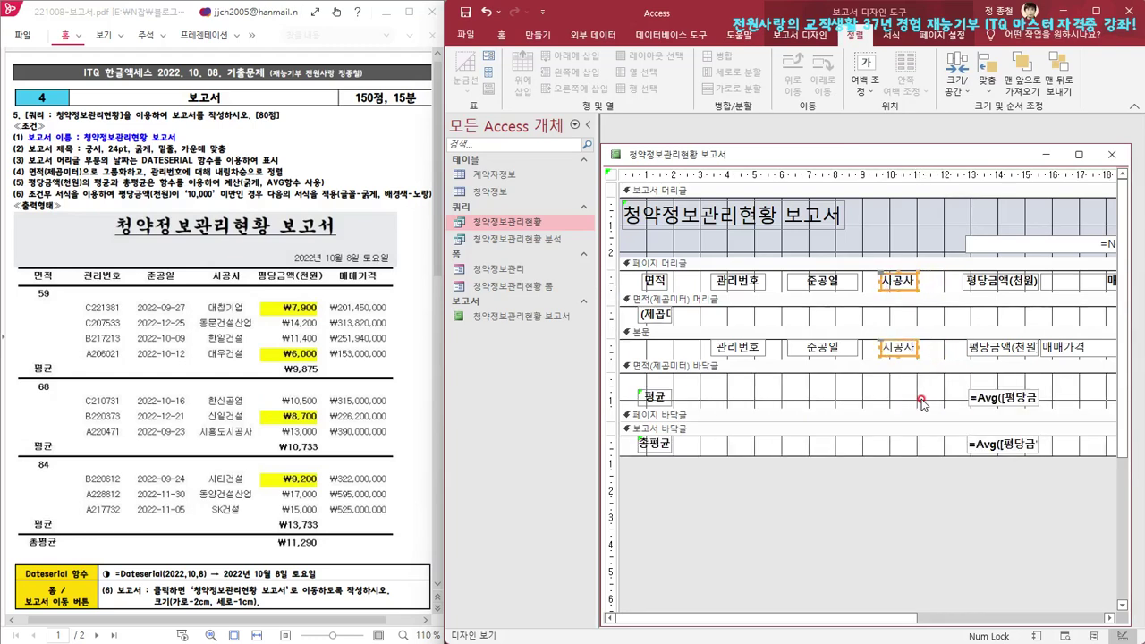
{"action": "key", "text": "Right"}
{"action": "key", "text": "Right"}
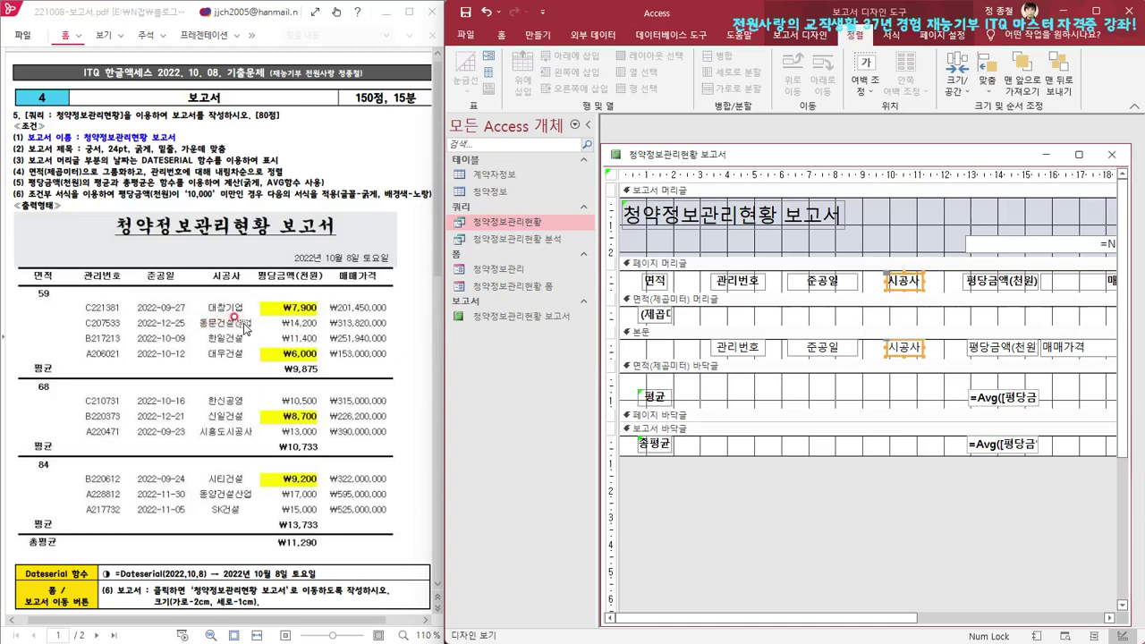
Widen the 시공사 label and field to about 2.6 cm and center their text
{"action": "left_click_drag", "start_coordinate": [918, 282], "coordinate": [952, 284]}
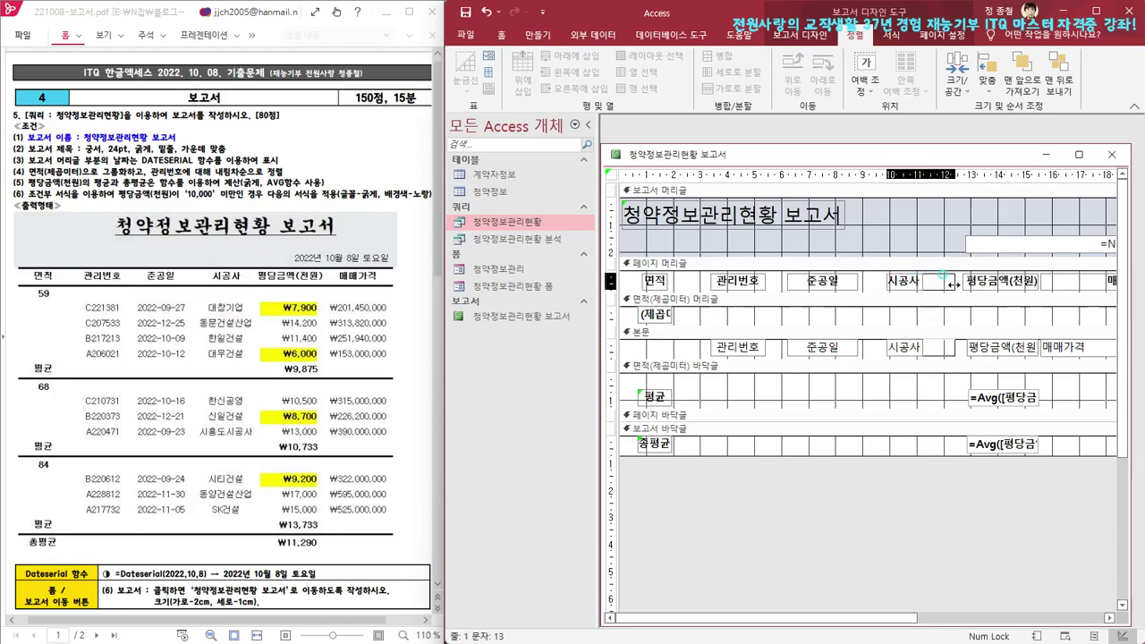
{"action": "left_click_drag", "start_coordinate": [953, 283], "coordinate": [953, 284]}
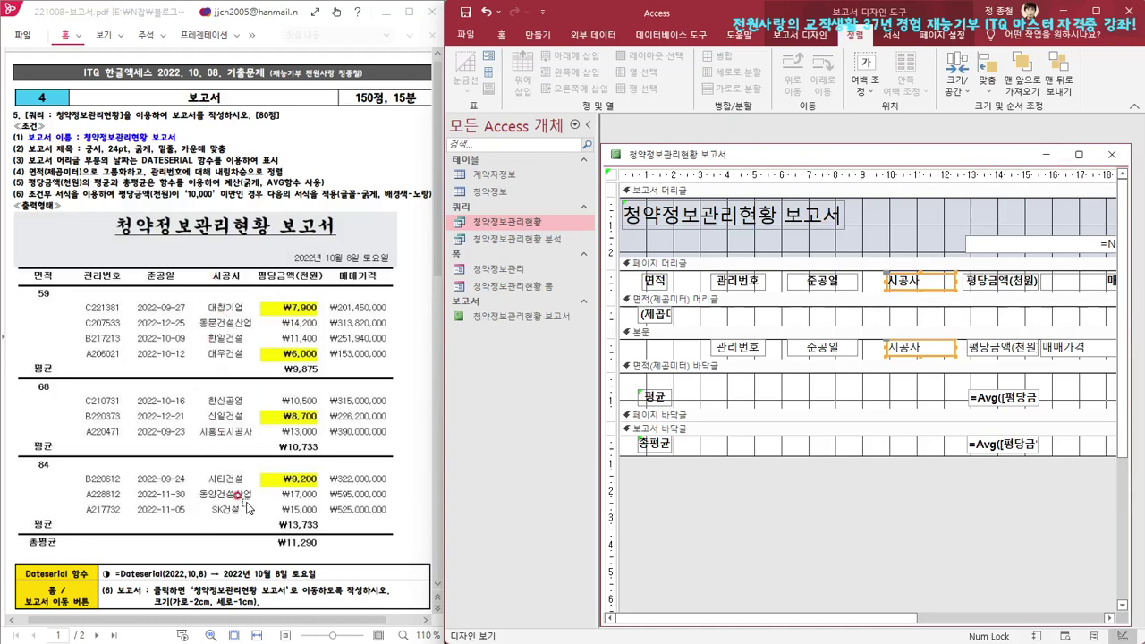
{"action": "left_click", "coordinate": [501, 34]}
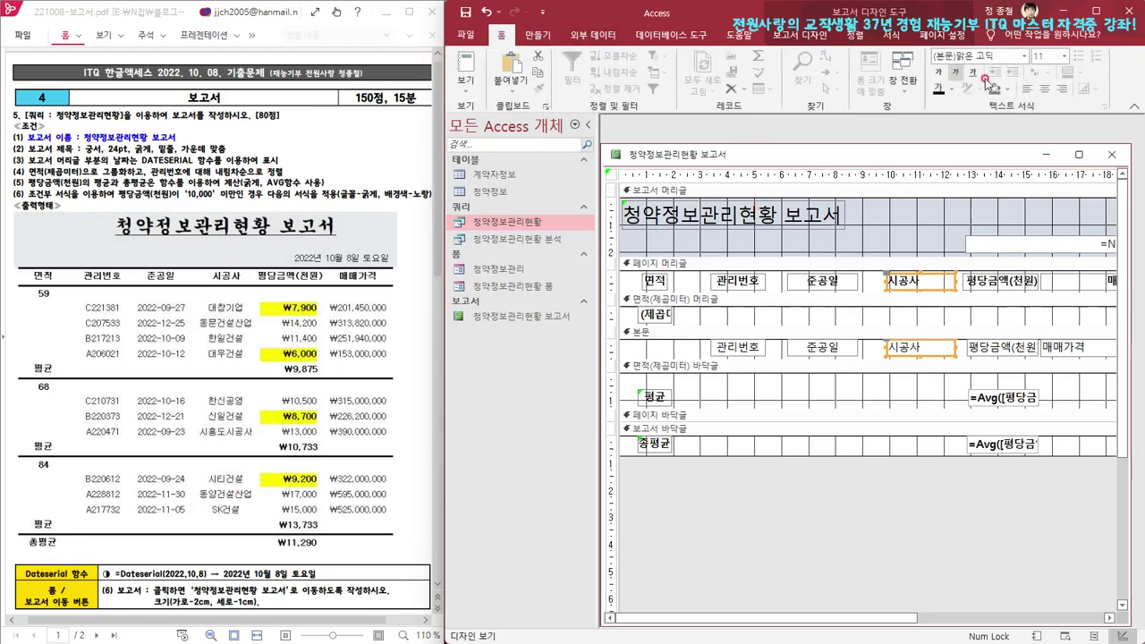
{"action": "left_click", "coordinate": [1045, 89]}
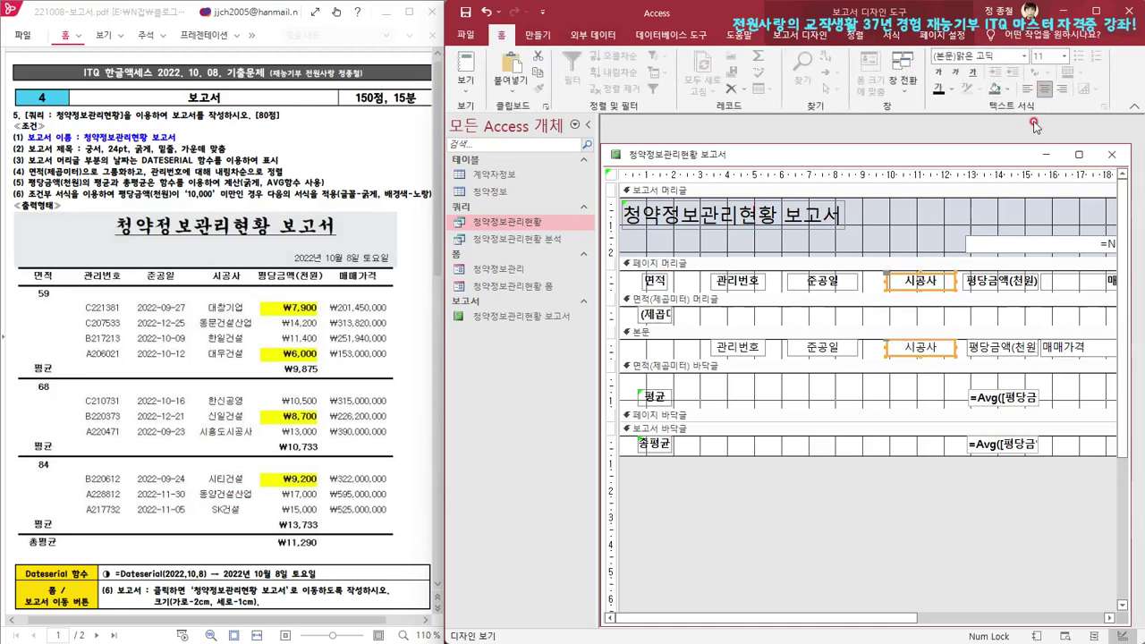
Check the layout in Report View, then shift the 시공사 label and field left to about 9.2 cm in Design View
{"action": "right_click", "coordinate": [671, 153]}
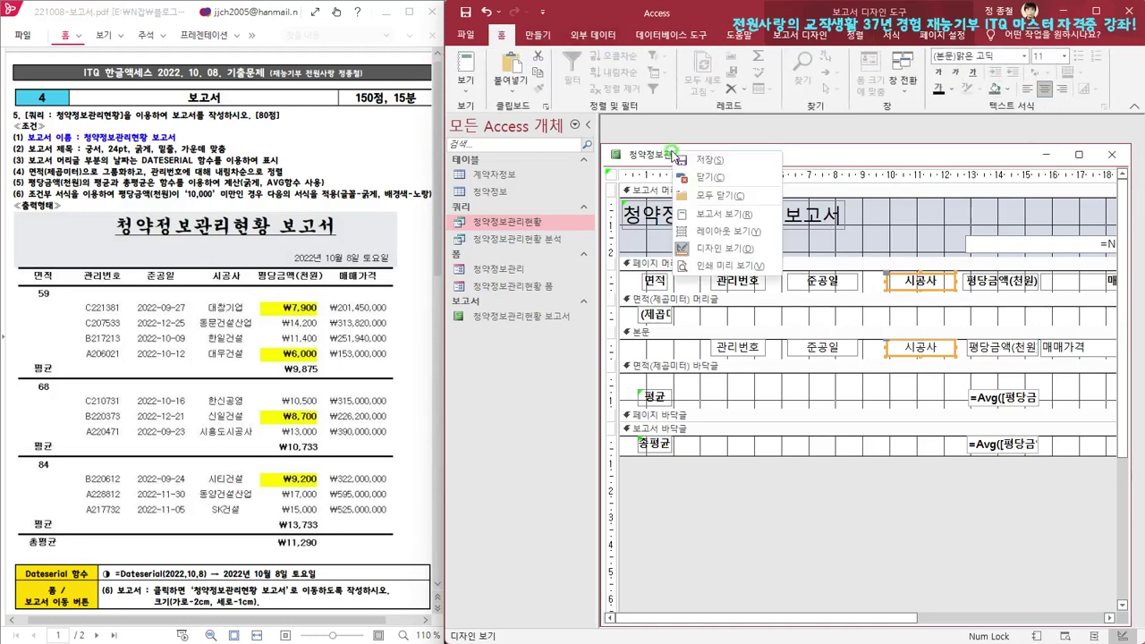
{"action": "left_click", "coordinate": [729, 216]}
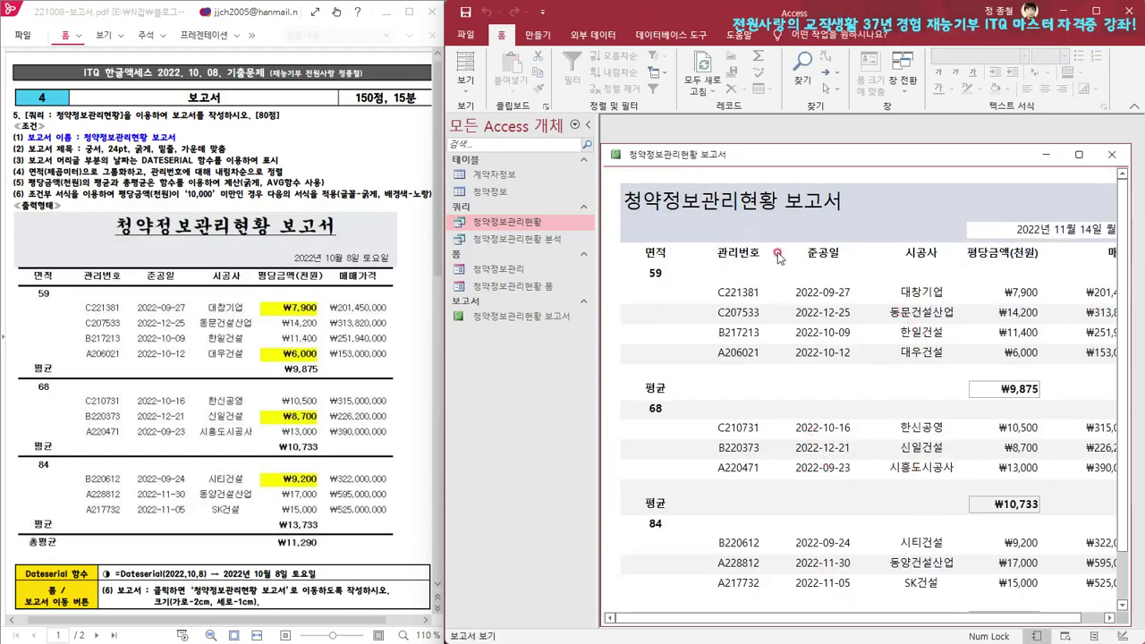
{"action": "right_click", "coordinate": [724, 152]}
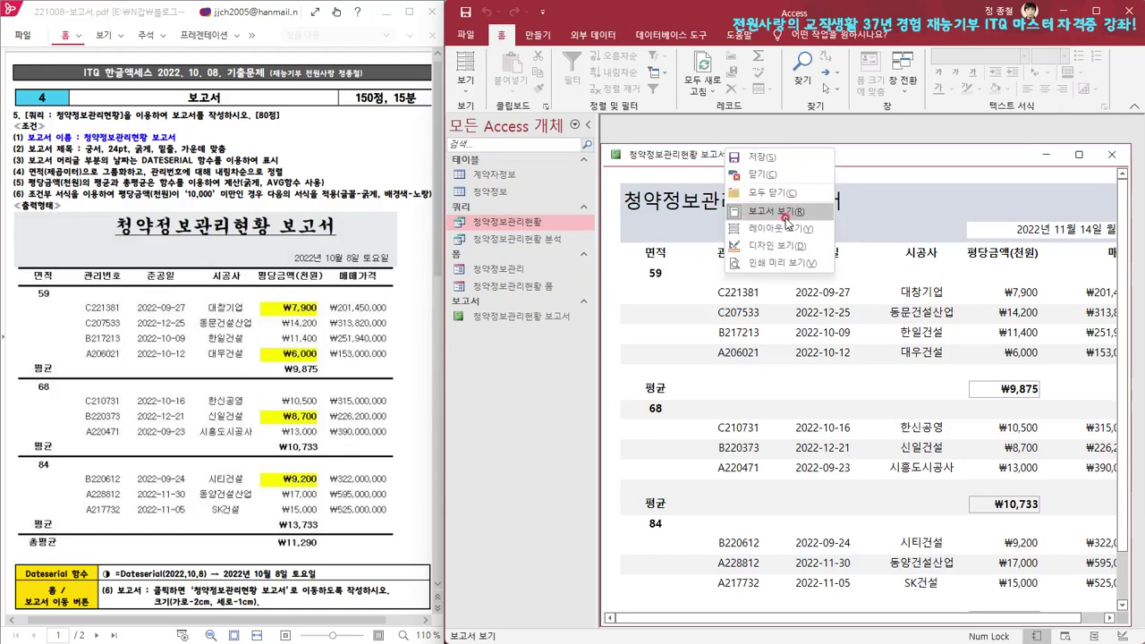
{"action": "left_click", "coordinate": [781, 247]}
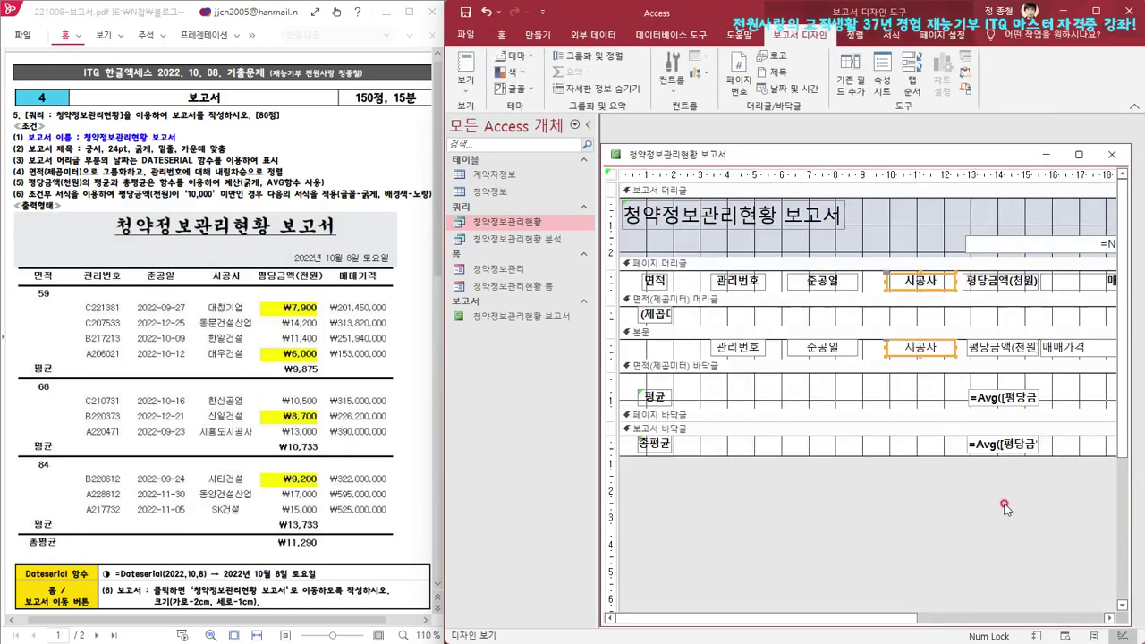
{"action": "key", "text": "Left"}
{"action": "key", "text": "Left"}
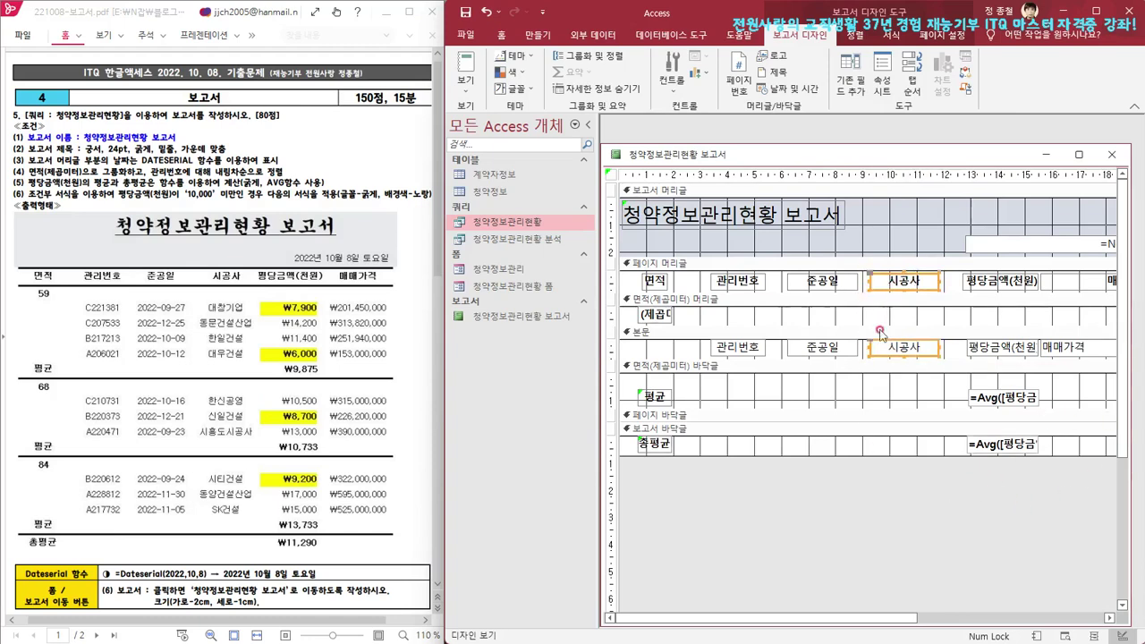
Align the 평당금액(천원) label, detail field and both average fields to the left and size them to the narrowest
{"action": "left_click_drag", "start_coordinate": [896, 619], "coordinate": [1008, 637]}
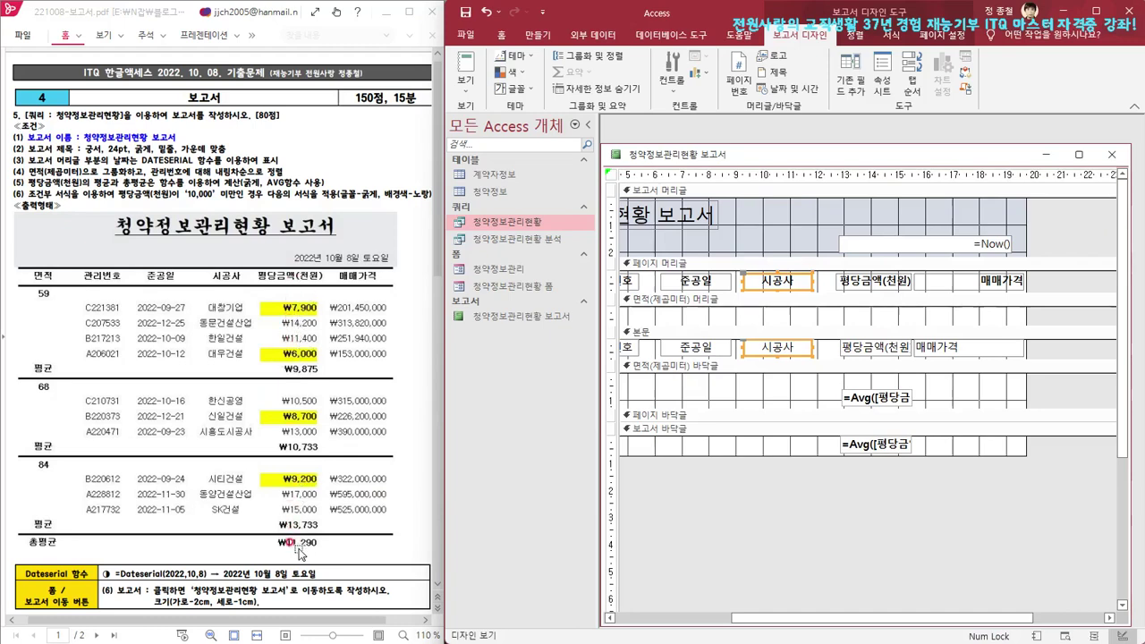
{"action": "left_click_drag", "start_coordinate": [890, 481], "coordinate": [870, 266]}
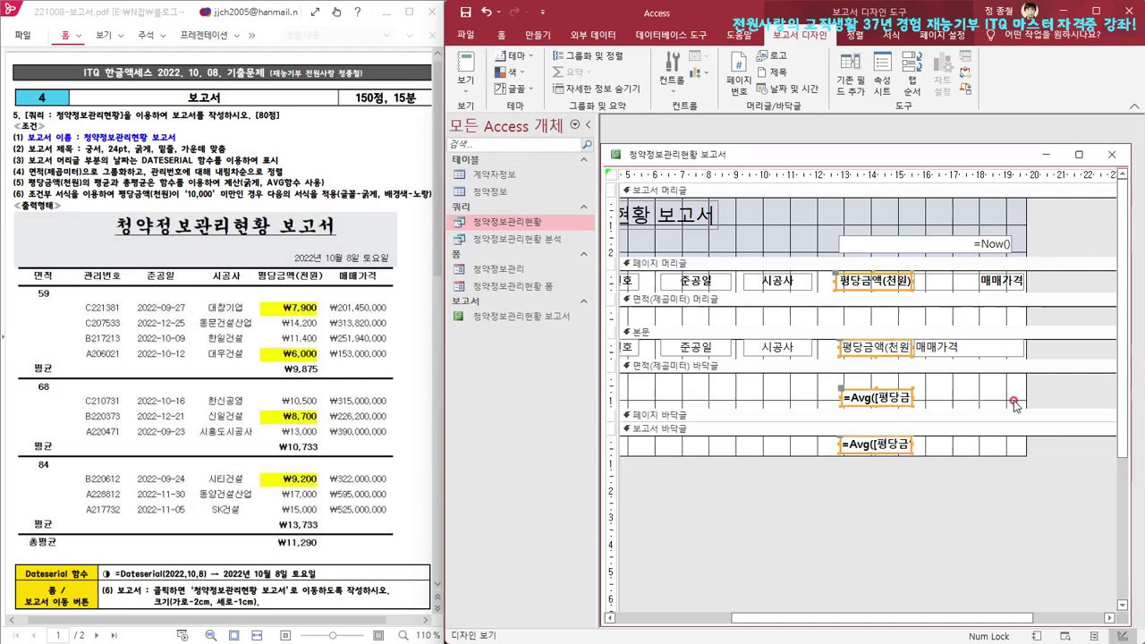
{"action": "left_click", "coordinate": [855, 34]}
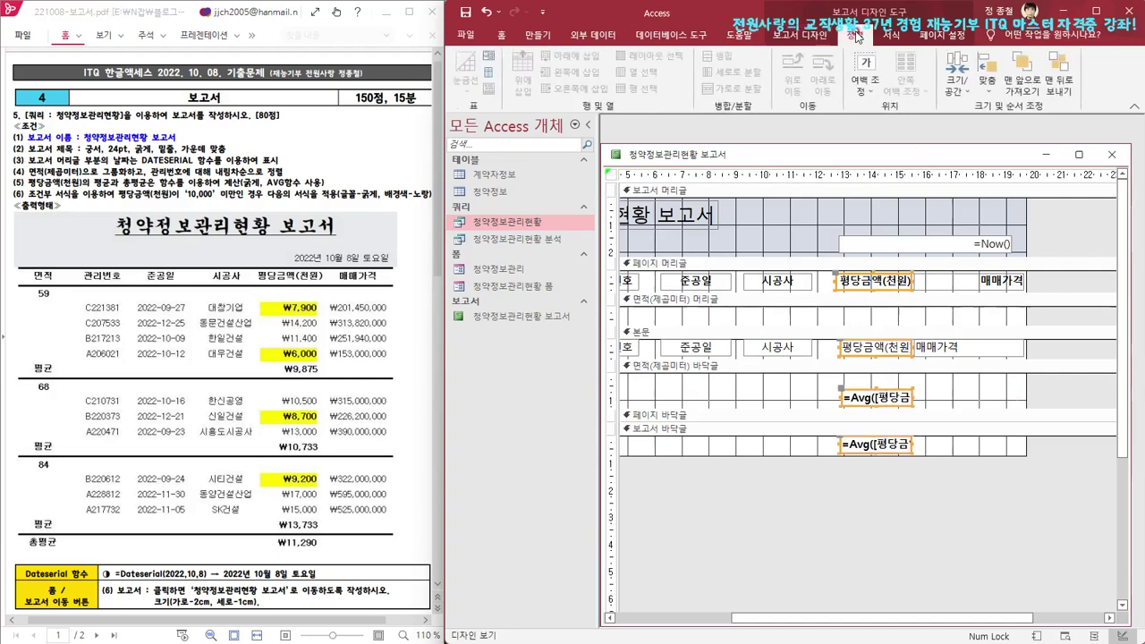
{"action": "left_click", "coordinate": [990, 89]}
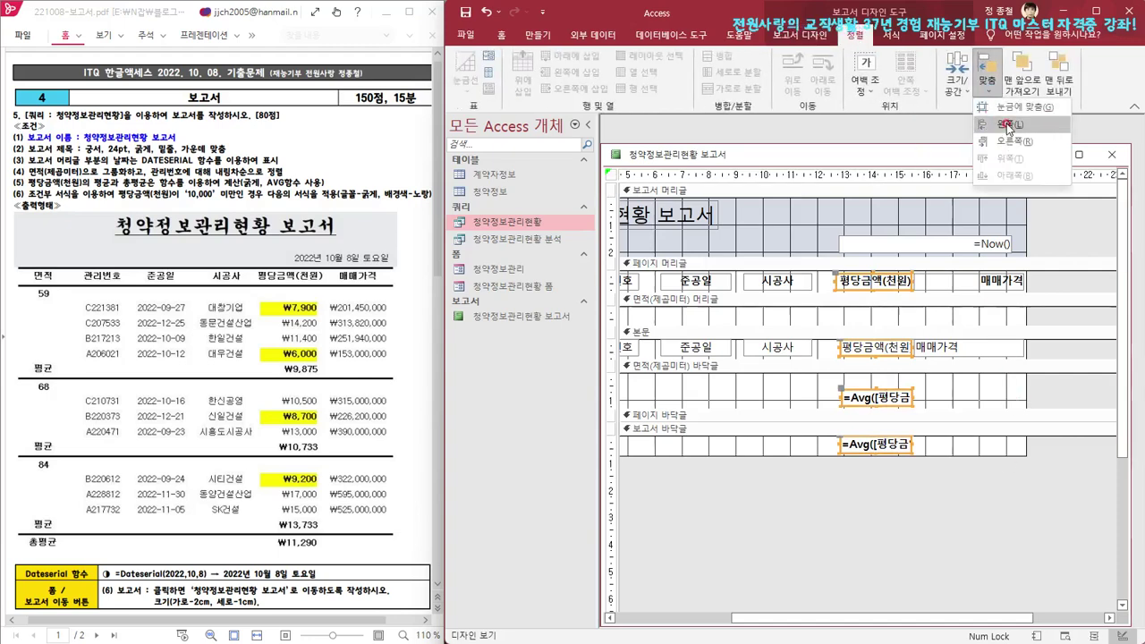
{"action": "left_click", "coordinate": [1006, 139]}
{"action": "left_click", "coordinate": [957, 82]}
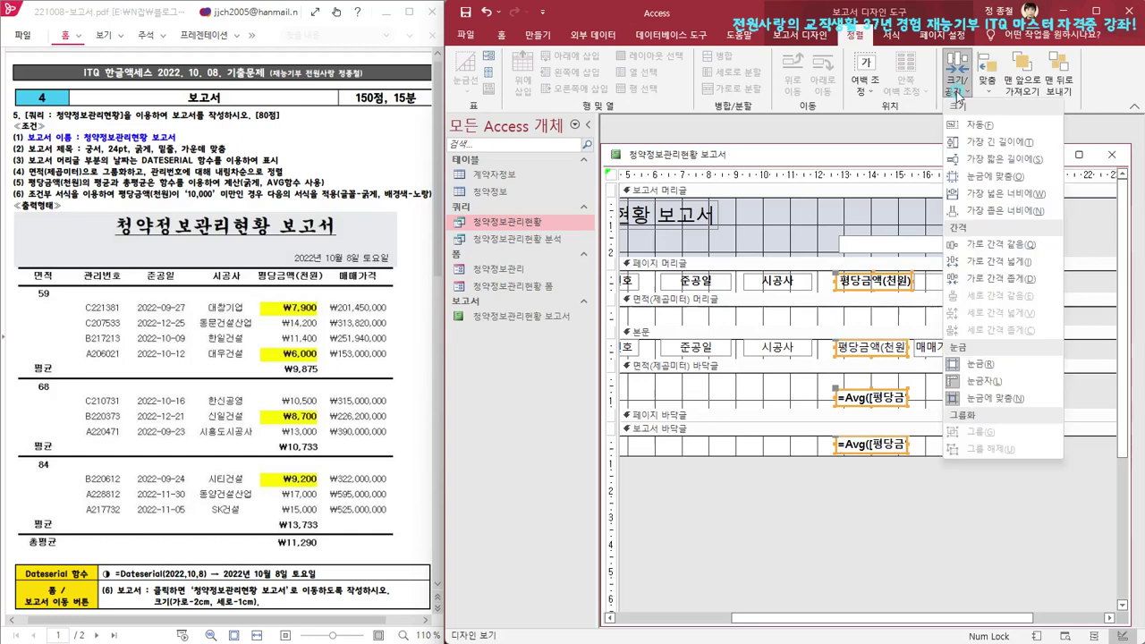
{"action": "left_click", "coordinate": [1005, 213]}
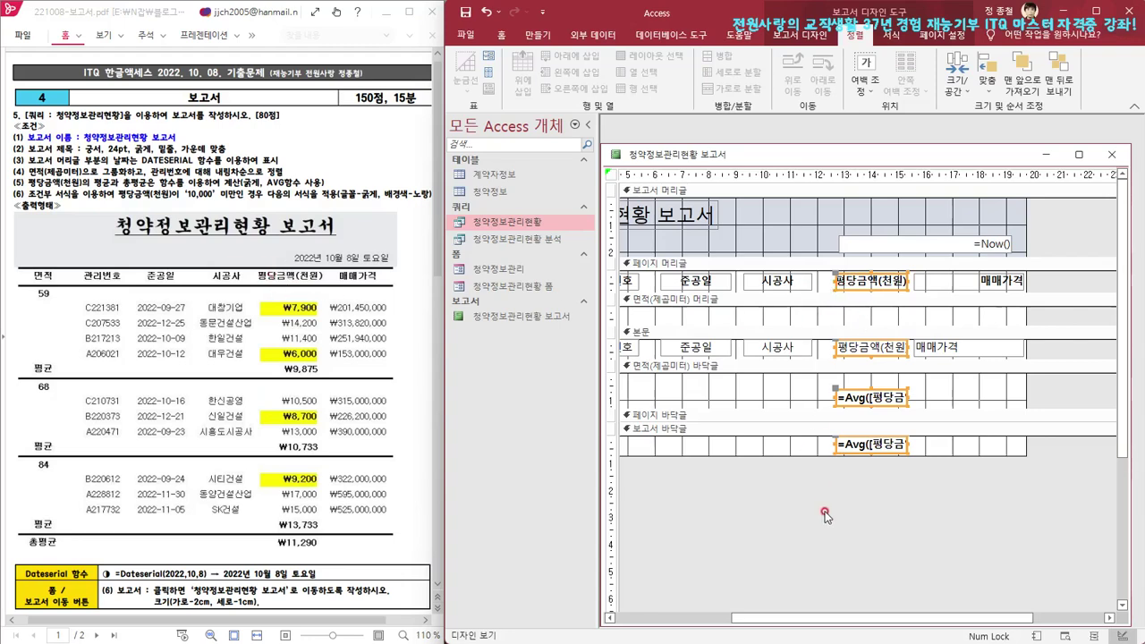
Move the 평당금액(천원) label, field and both averages left to about 12.4 cm on the ruler and widen them to about 2.8 cm
{"action": "key", "text": "Left"}
{"action": "key", "text": "Left"}
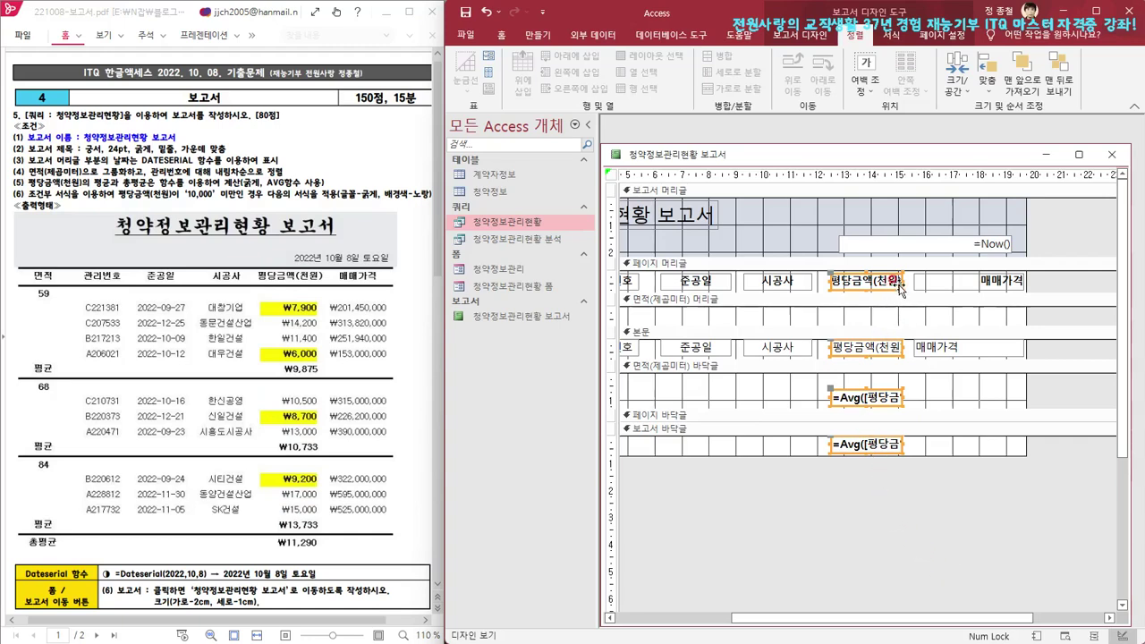
{"action": "left_click_drag", "start_coordinate": [903, 280], "coordinate": [907, 280]}
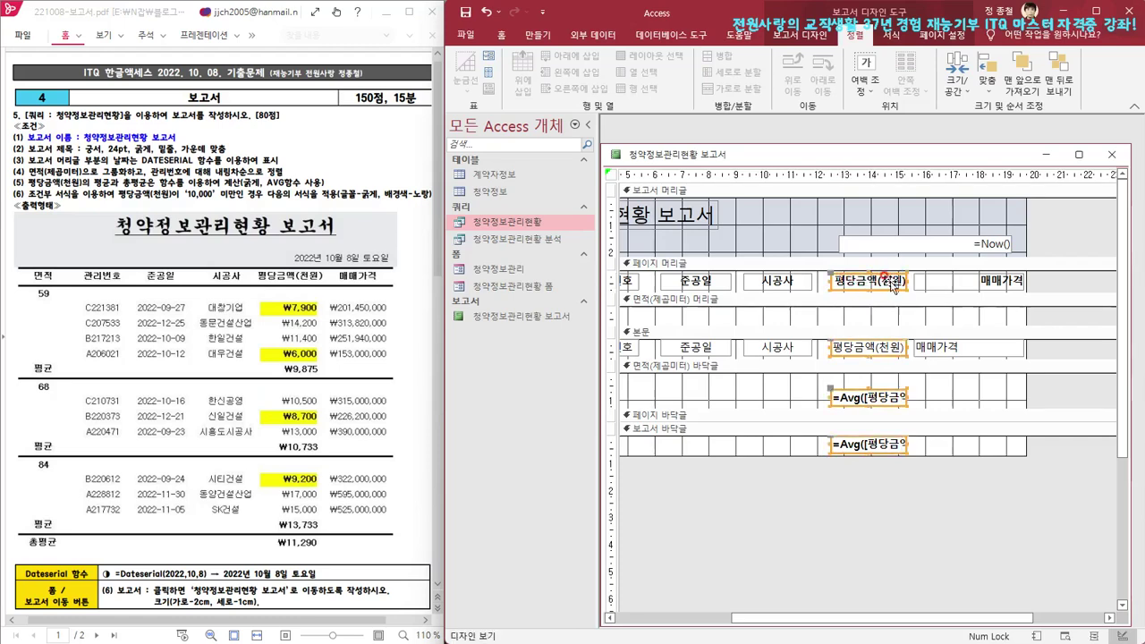
{"action": "left_click", "coordinate": [918, 490]}
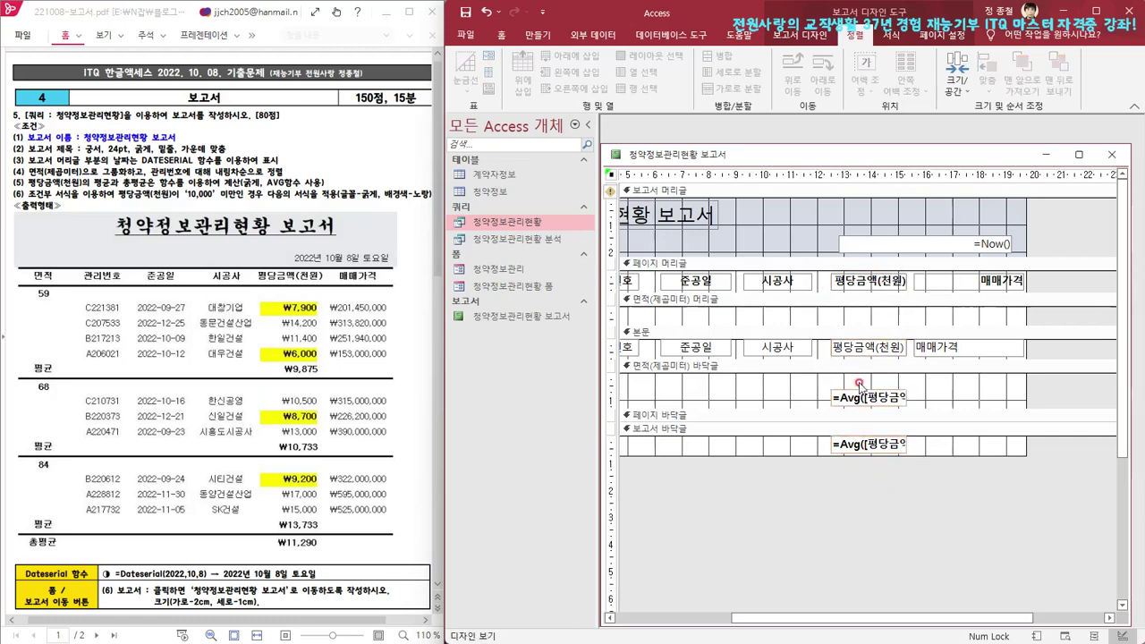
Center the text of the 평당금액(천원) label in the page header
{"action": "left_click", "coordinate": [861, 285]}
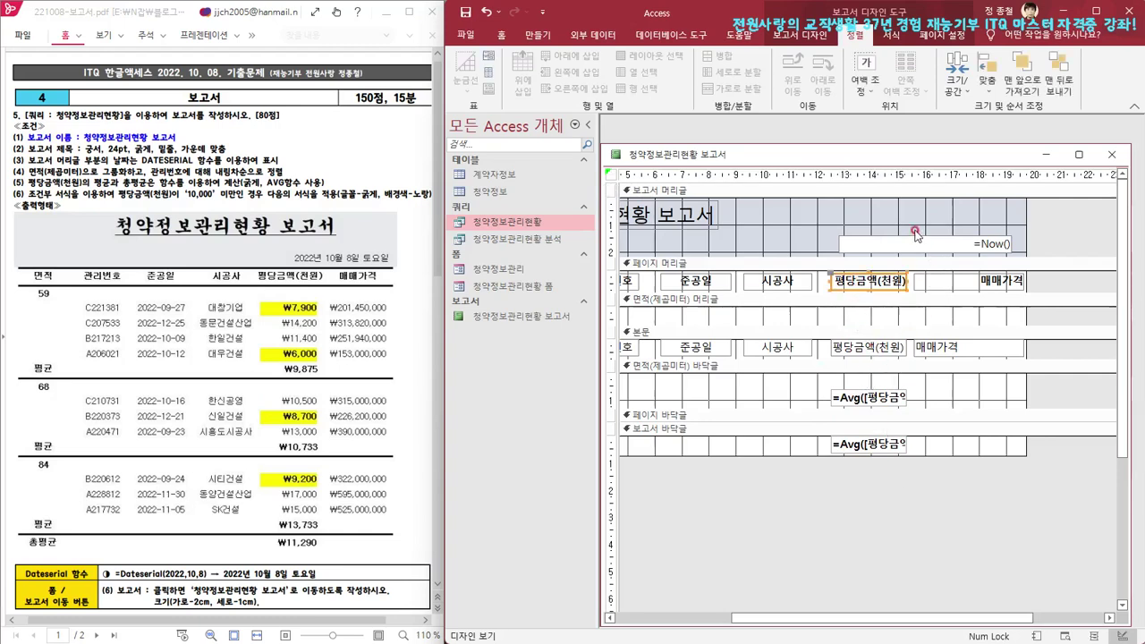
{"action": "left_click", "coordinate": [502, 35]}
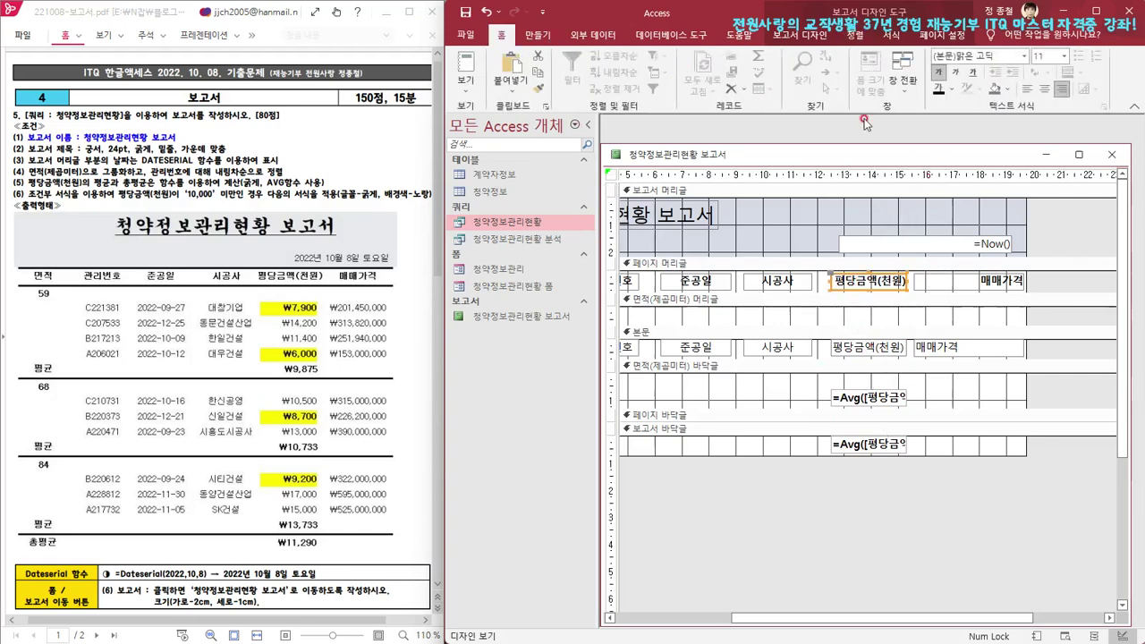
{"action": "left_click", "coordinate": [1039, 89]}
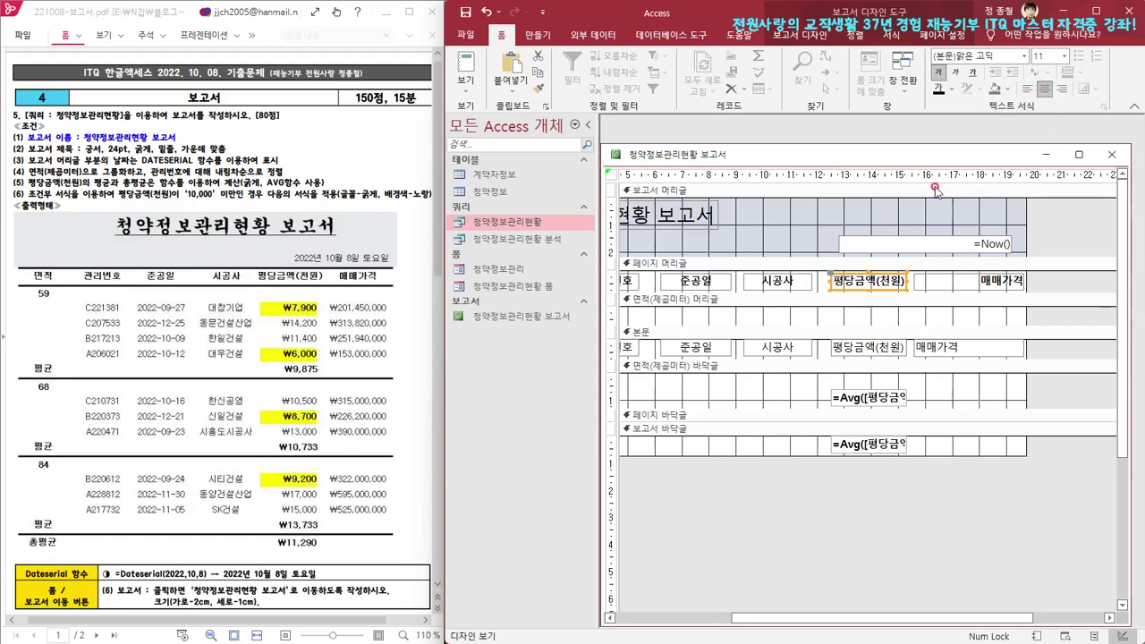
{"action": "left_click", "coordinate": [908, 511]}
Align only the 매매가격 label and detail field to the left and size both to the widest
{"action": "left_click_drag", "start_coordinate": [986, 490], "coordinate": [953, 250]}
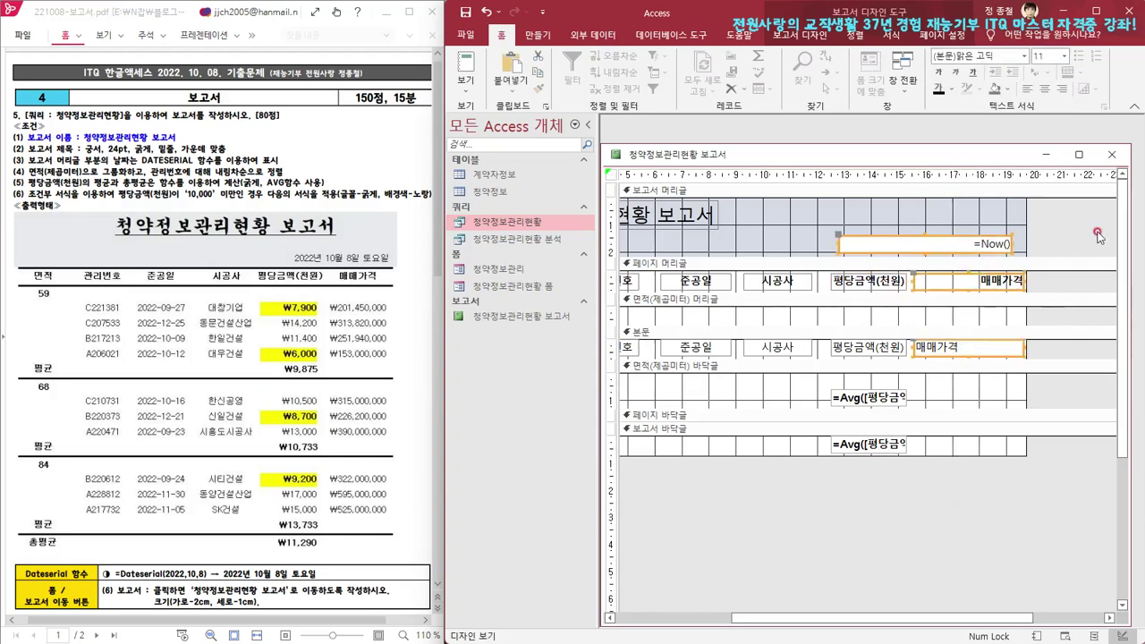
{"action": "left_click", "coordinate": [1034, 403]}
{"action": "left_click_drag", "start_coordinate": [987, 401], "coordinate": [988, 275]}
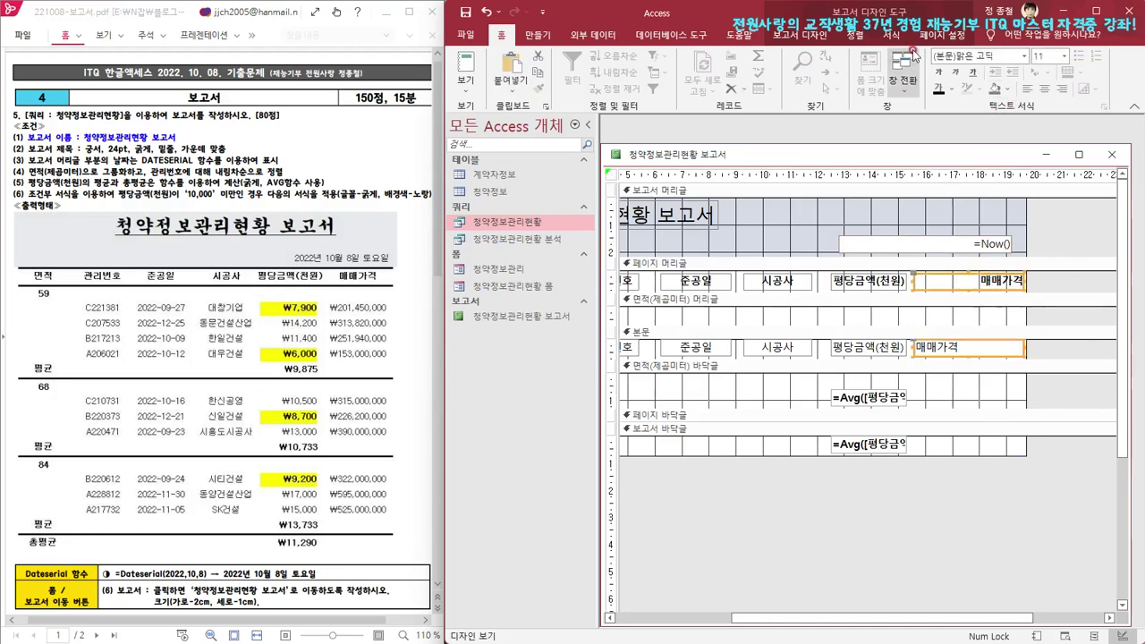
{"action": "left_click", "coordinate": [854, 36]}
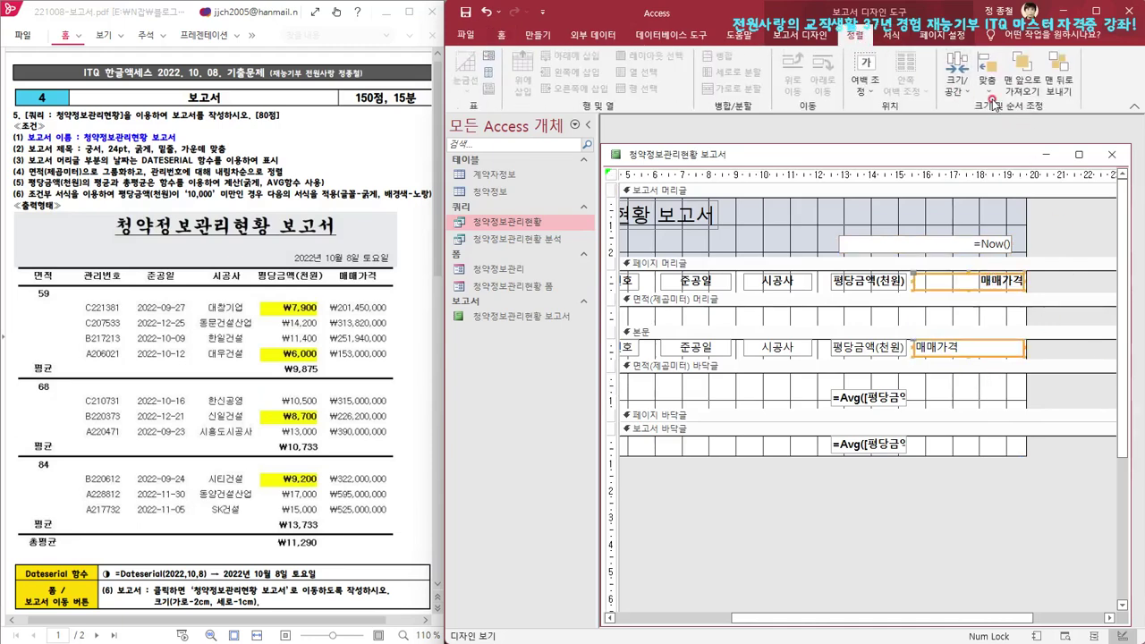
{"action": "left_click", "coordinate": [986, 69]}
{"action": "left_click", "coordinate": [1002, 142]}
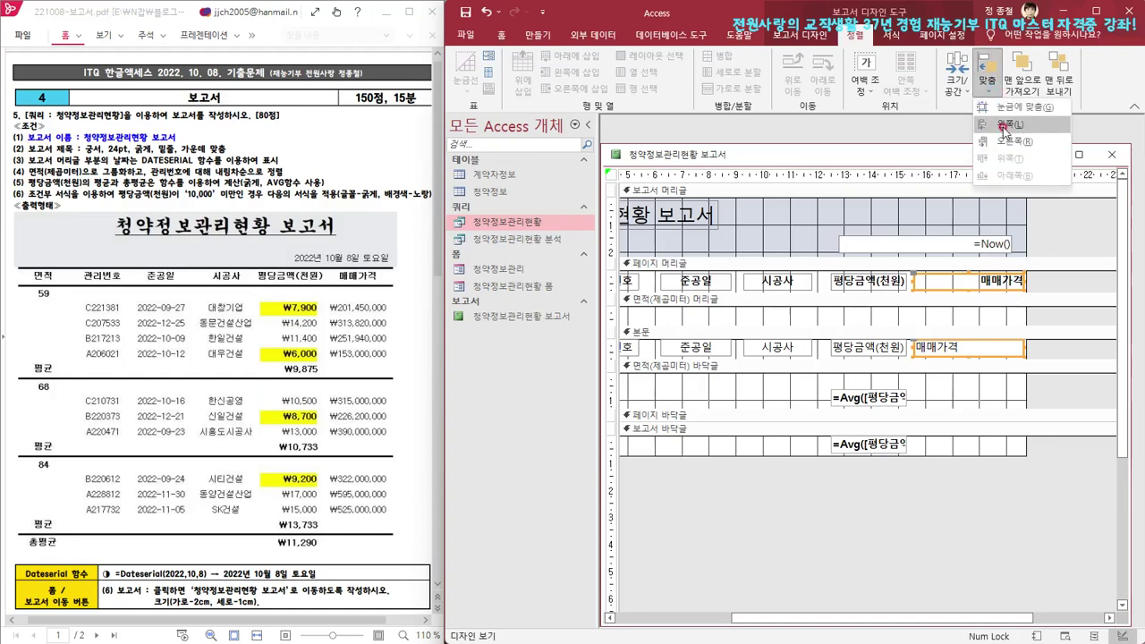
{"action": "left_click", "coordinate": [960, 93]}
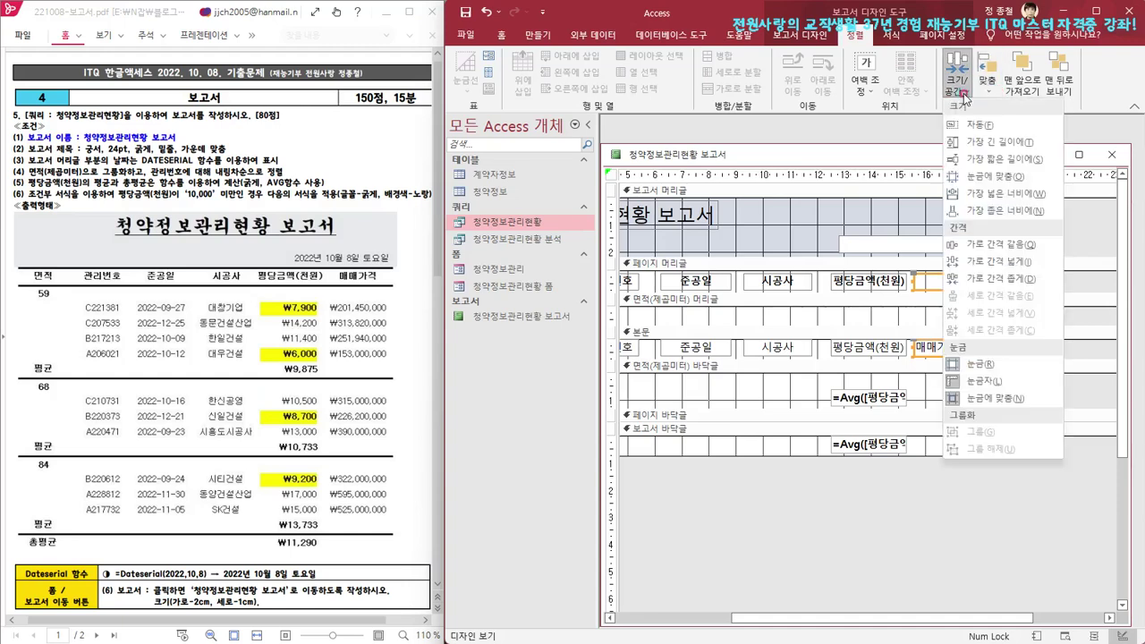
{"action": "left_click", "coordinate": [992, 193]}
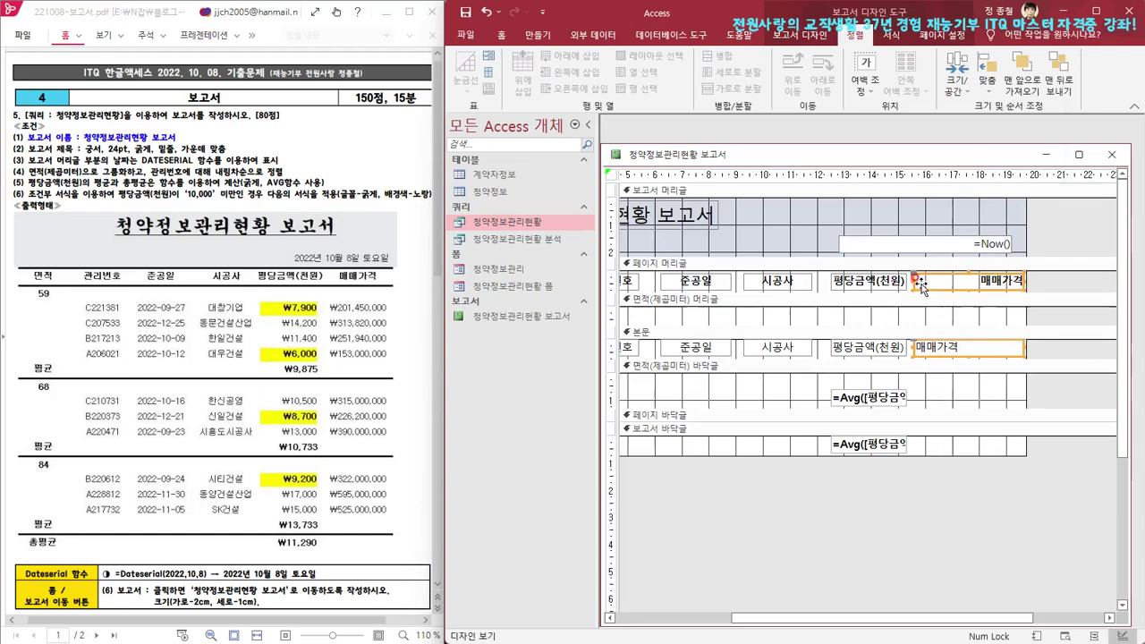
Narrow the 매매가격 label and field to about 3.2 cm, starting at about 16 cm on the ruler, and center their text
{"action": "left_click_drag", "start_coordinate": [915, 281], "coordinate": [927, 280]}
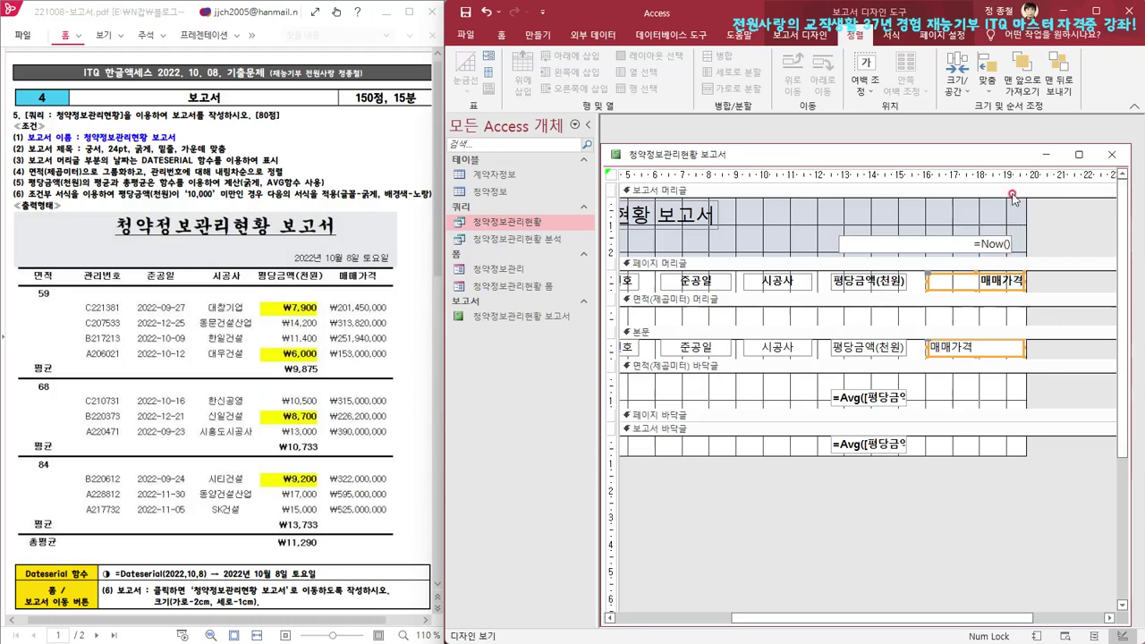
{"action": "left_click", "coordinate": [505, 37]}
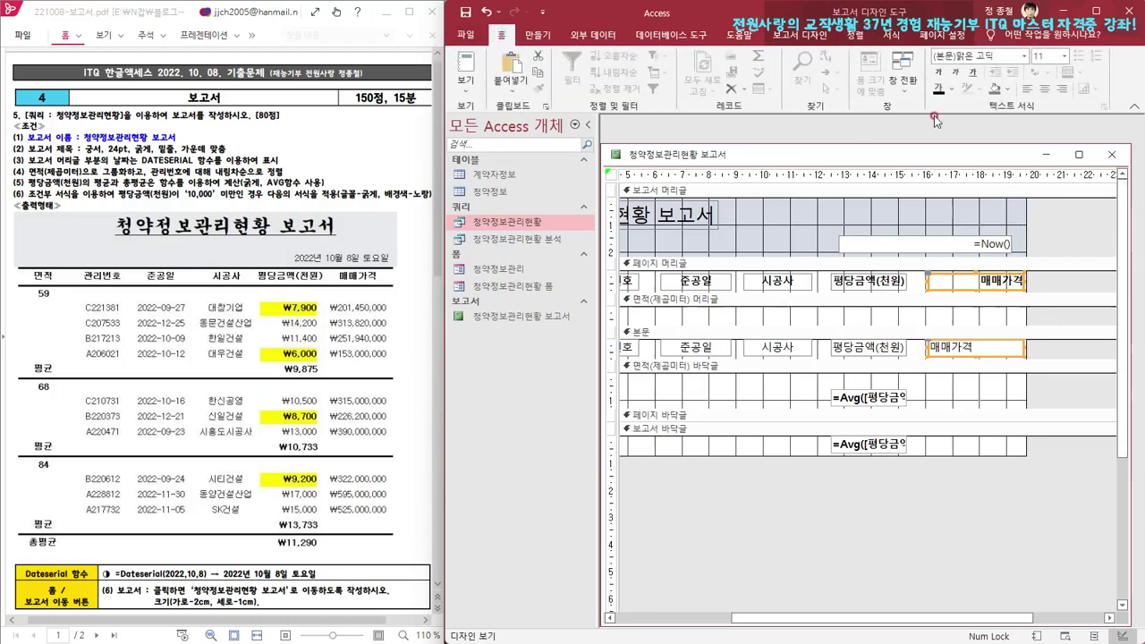
{"action": "left_click", "coordinate": [1044, 90]}
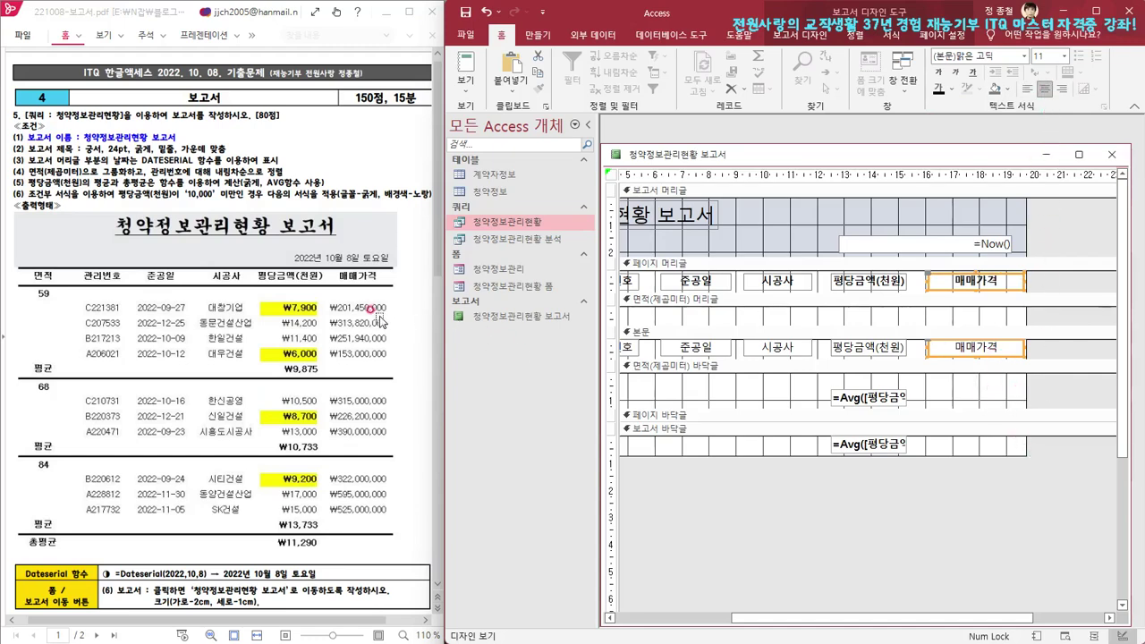
{"action": "left_click", "coordinate": [1012, 279]}
{"action": "left_click_drag", "start_coordinate": [1016, 281], "coordinate": [1012, 279]}
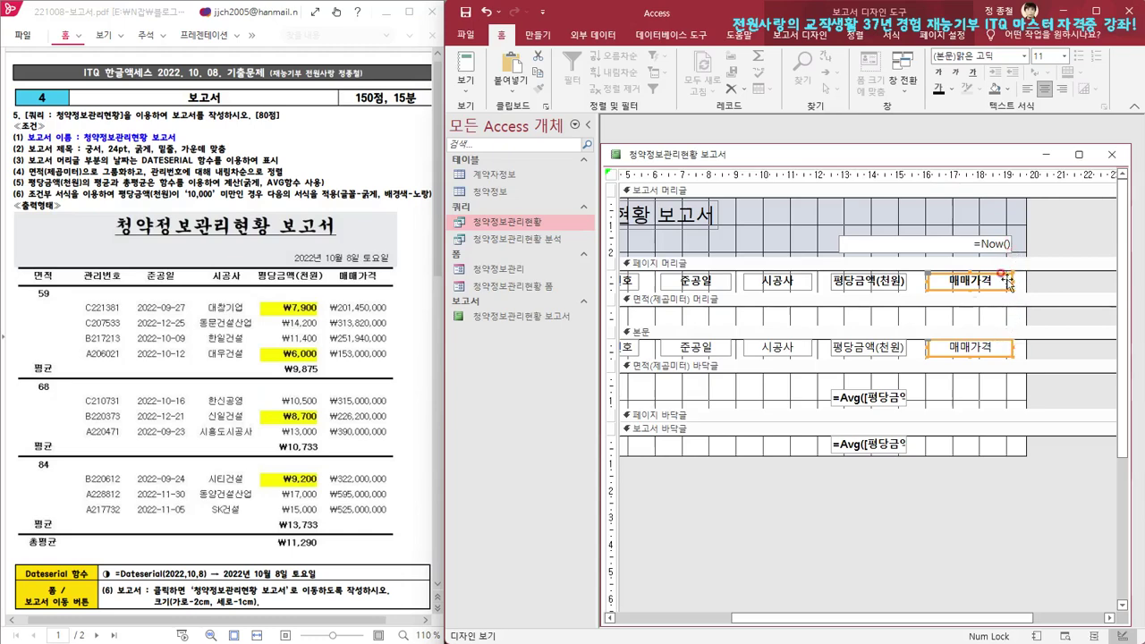
Check the 평당금액(천원) and 매매가격 columns across the full width in Report View, then return to Design View
{"action": "right_click", "coordinate": [694, 157]}
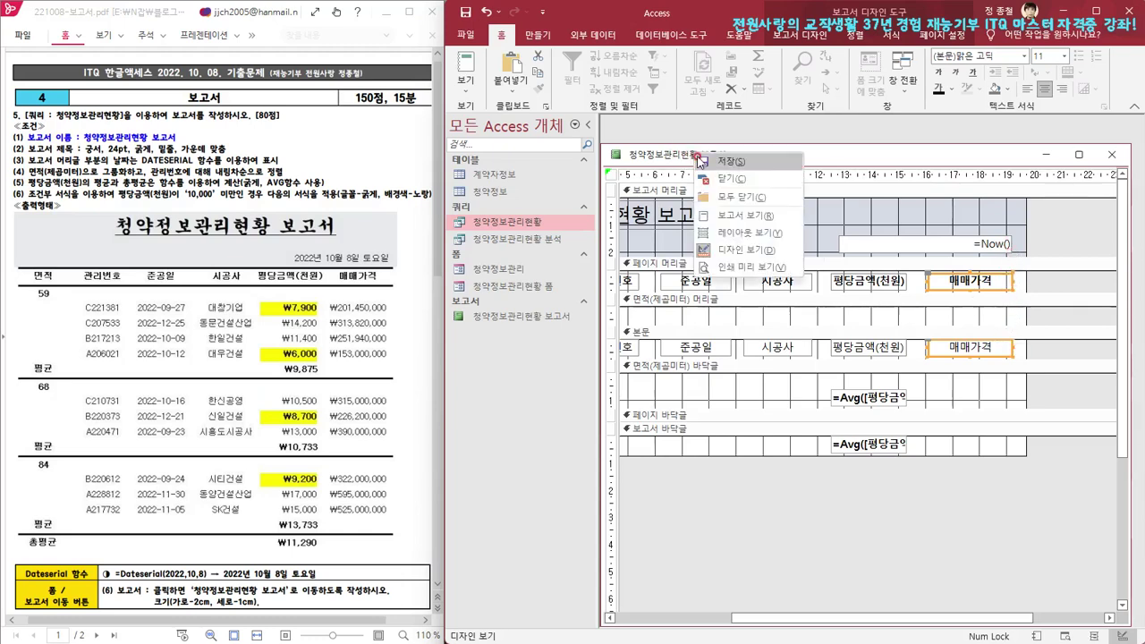
{"action": "left_click", "coordinate": [735, 217]}
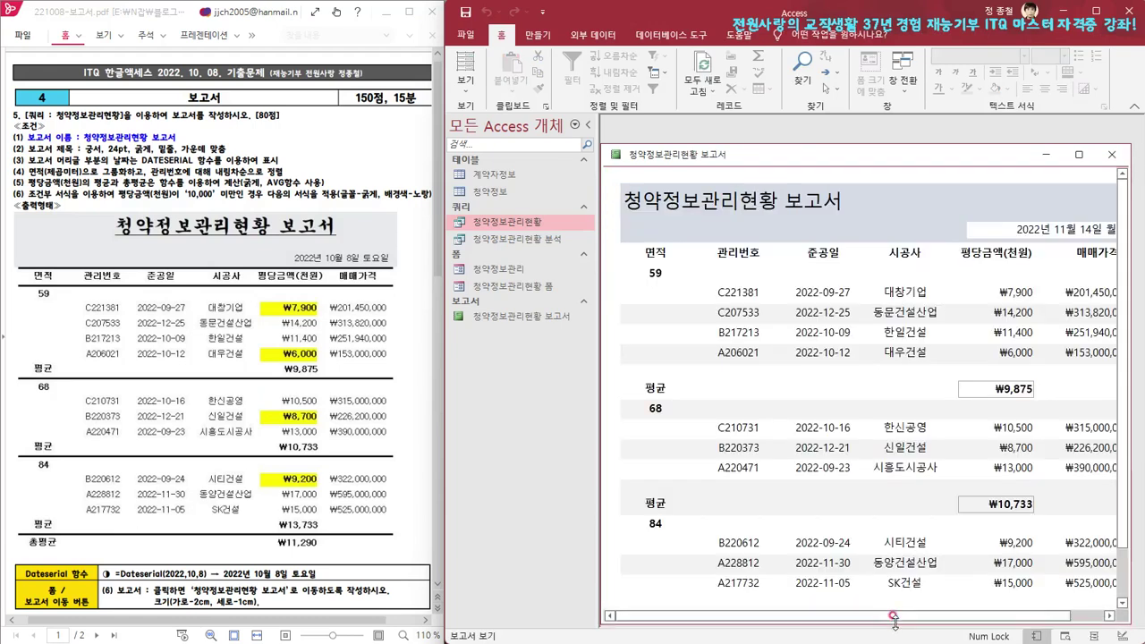
{"action": "left_click_drag", "start_coordinate": [883, 621], "coordinate": [980, 620]}
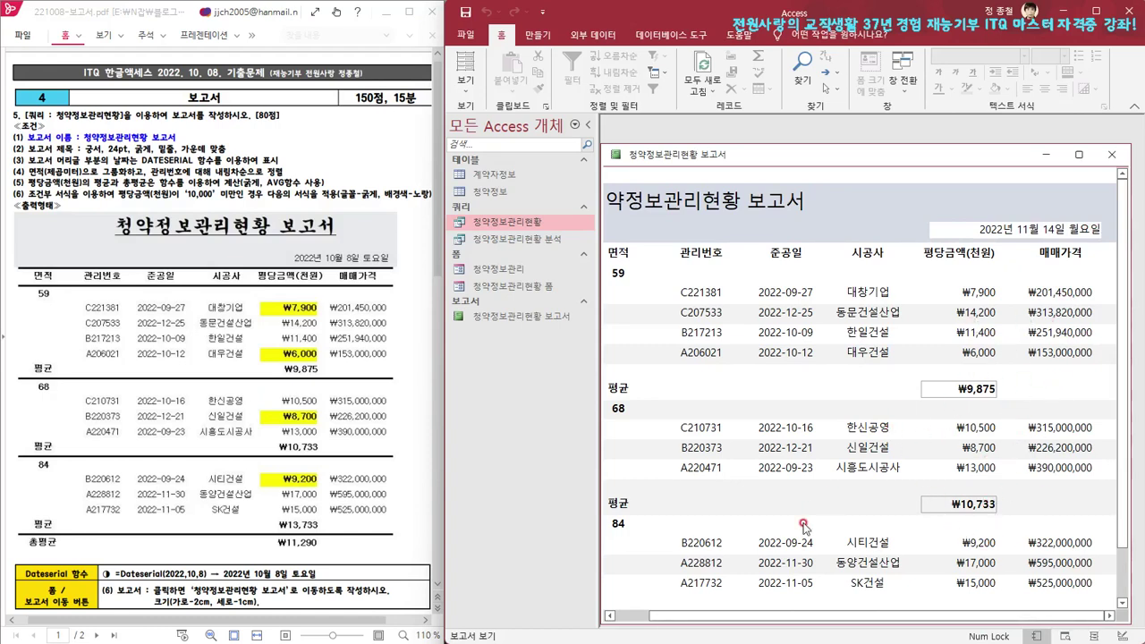
{"action": "left_click_drag", "start_coordinate": [894, 616], "coordinate": [763, 630]}
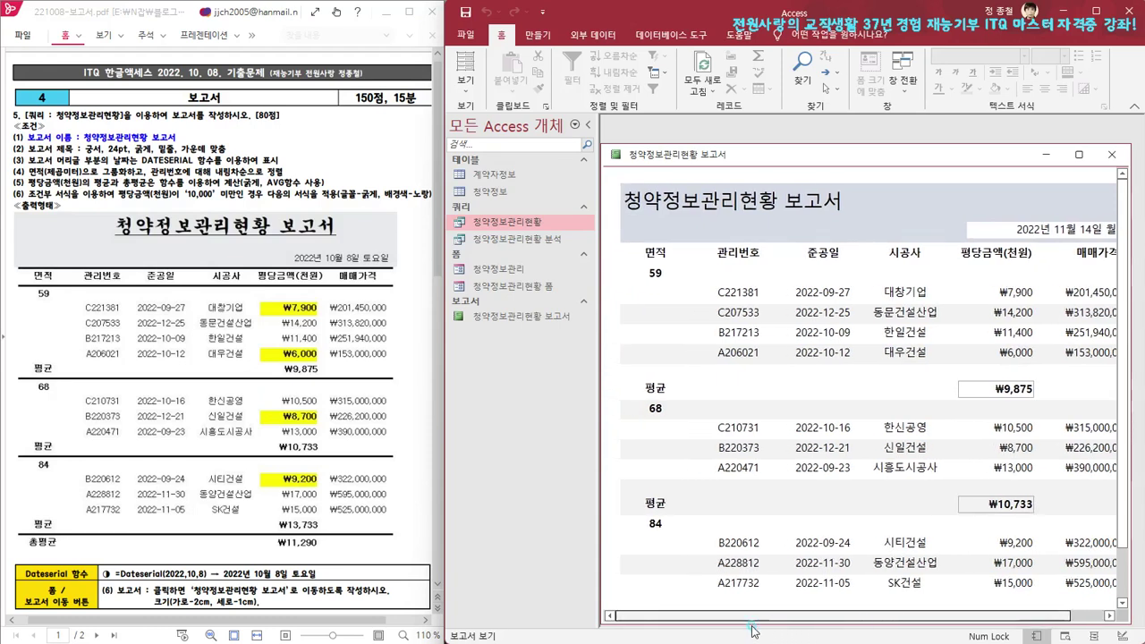
{"action": "right_click", "coordinate": [752, 157]}
{"action": "left_click", "coordinate": [832, 259]}
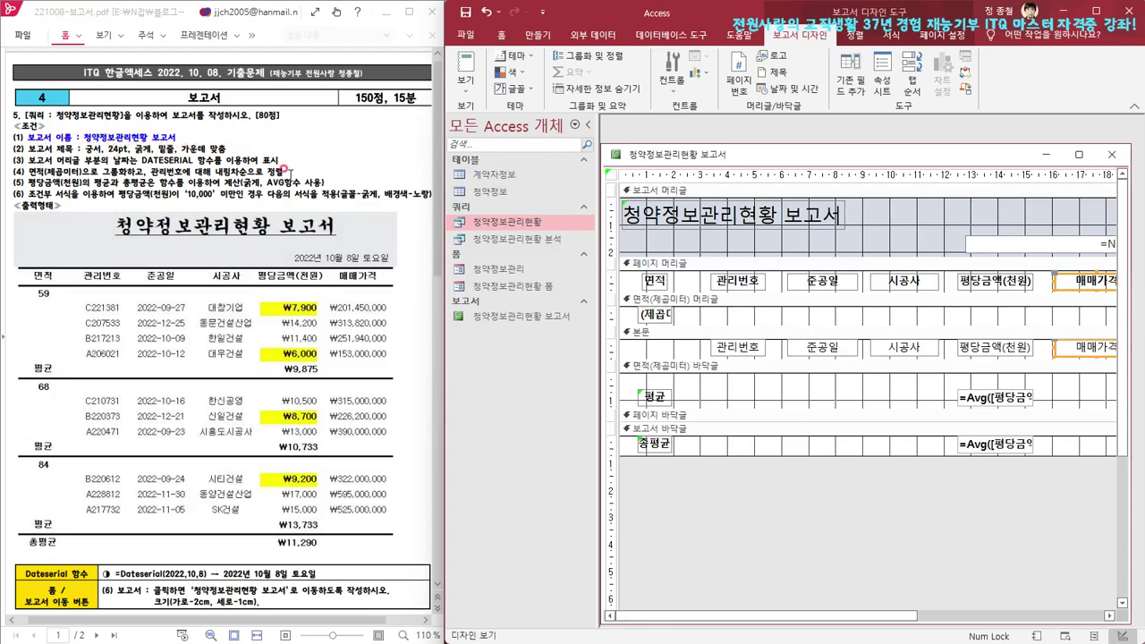
Format the report title in the report header as 궁서, 24 pt, bold and underlined
{"action": "left_click", "coordinate": [809, 230]}
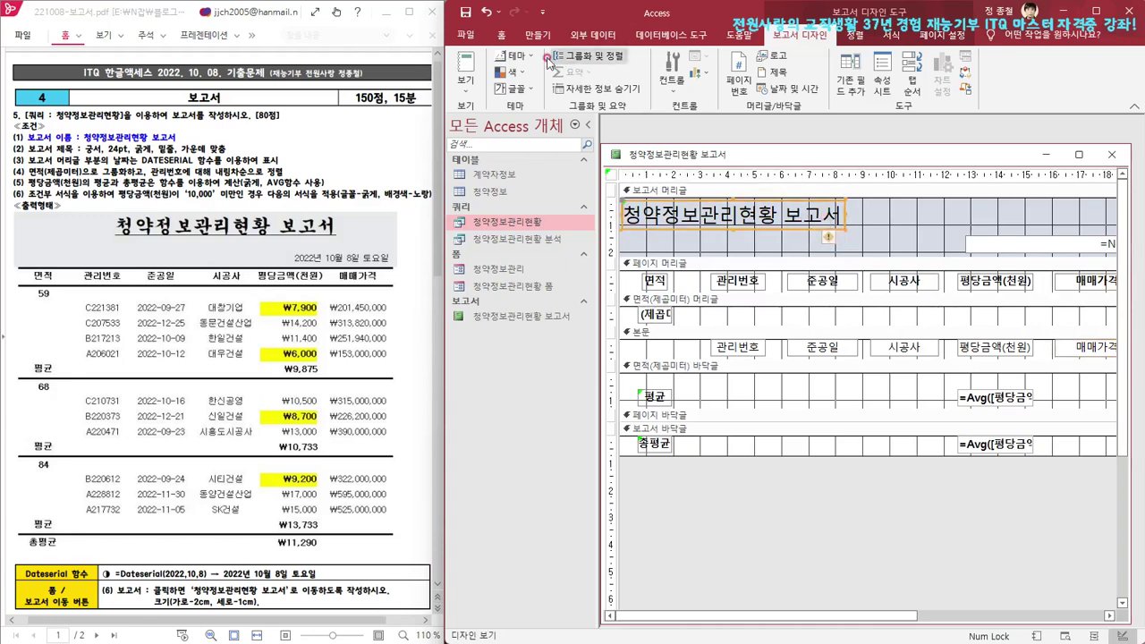
{"action": "left_click", "coordinate": [503, 35]}
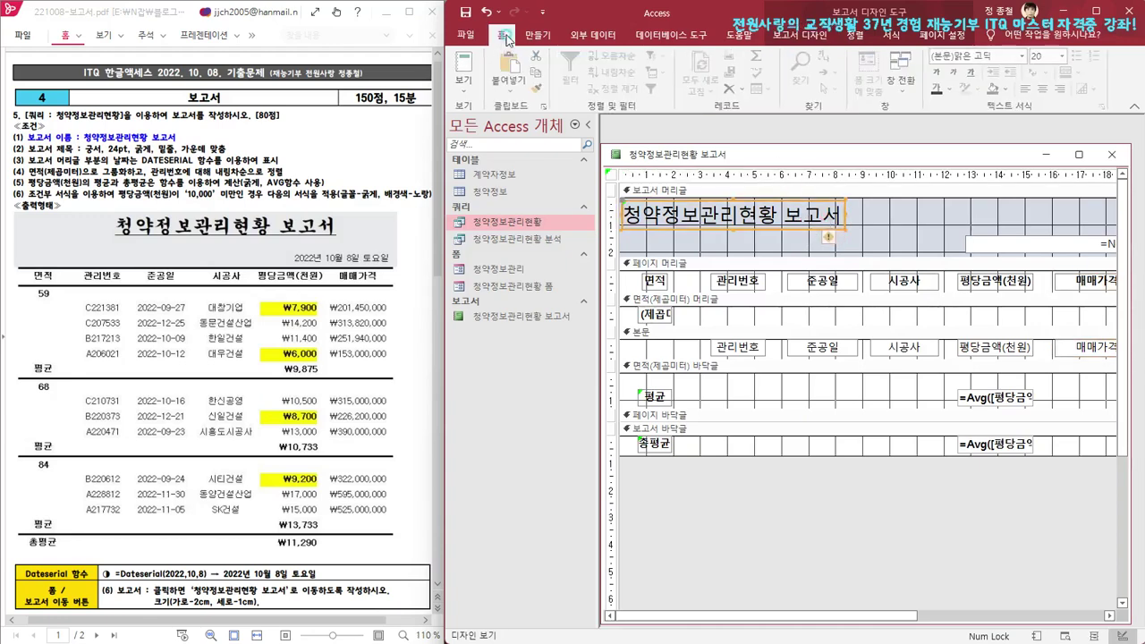
{"action": "left_click", "coordinate": [994, 59]}
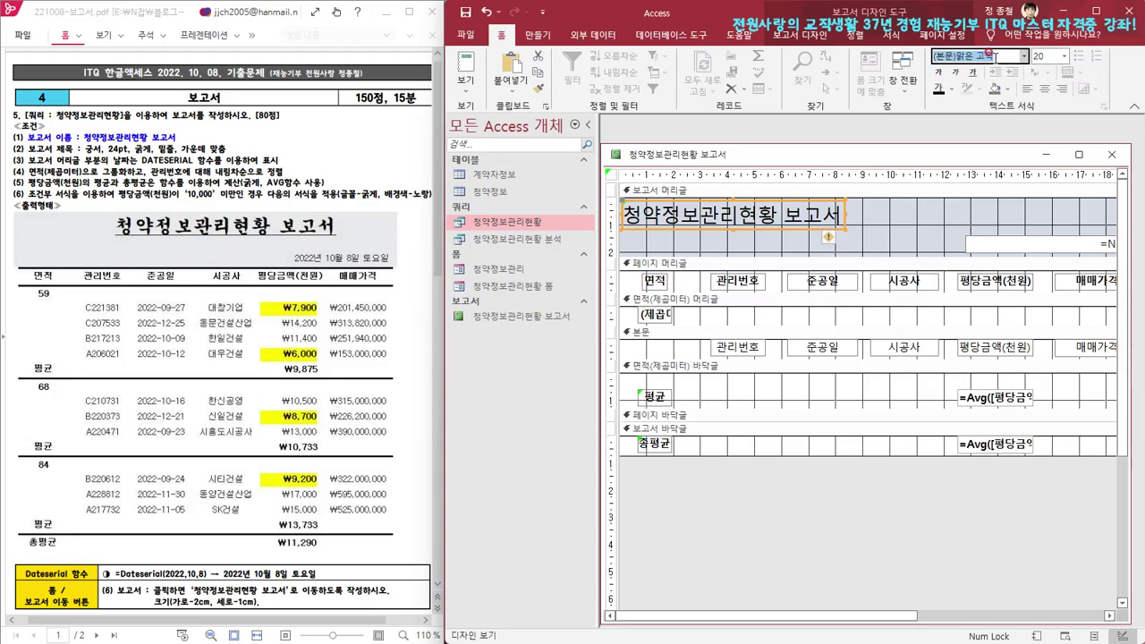
{"action": "type", "text": "ㄱ"}
{"action": "type", "text": "서"}
{"action": "key", "text": "Return"}
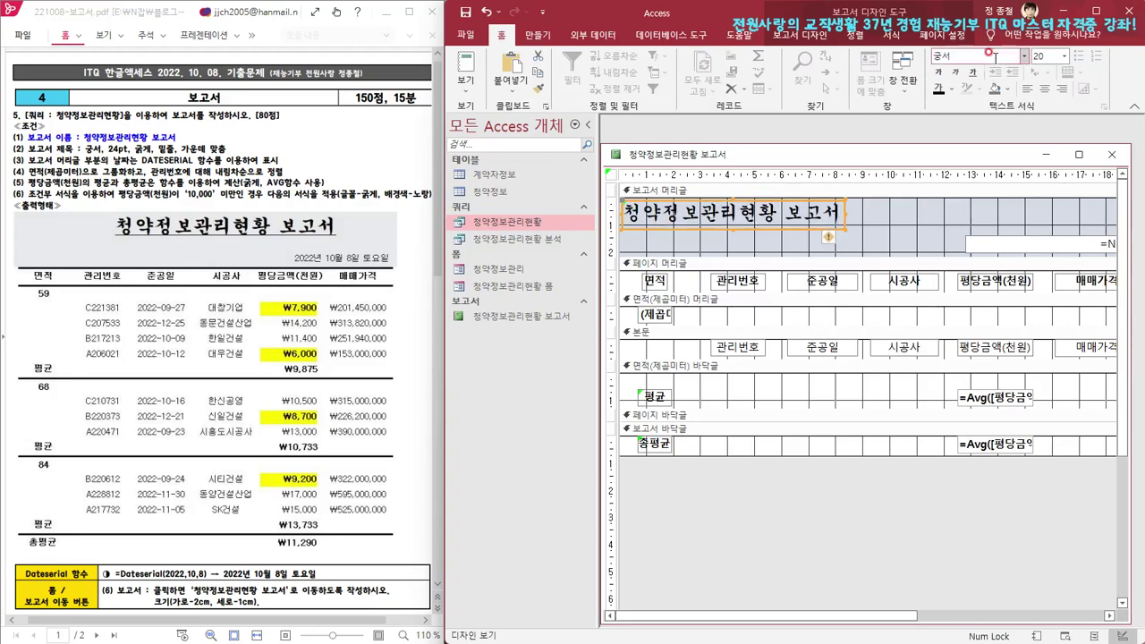
{"action": "left_click", "coordinate": [1042, 55]}
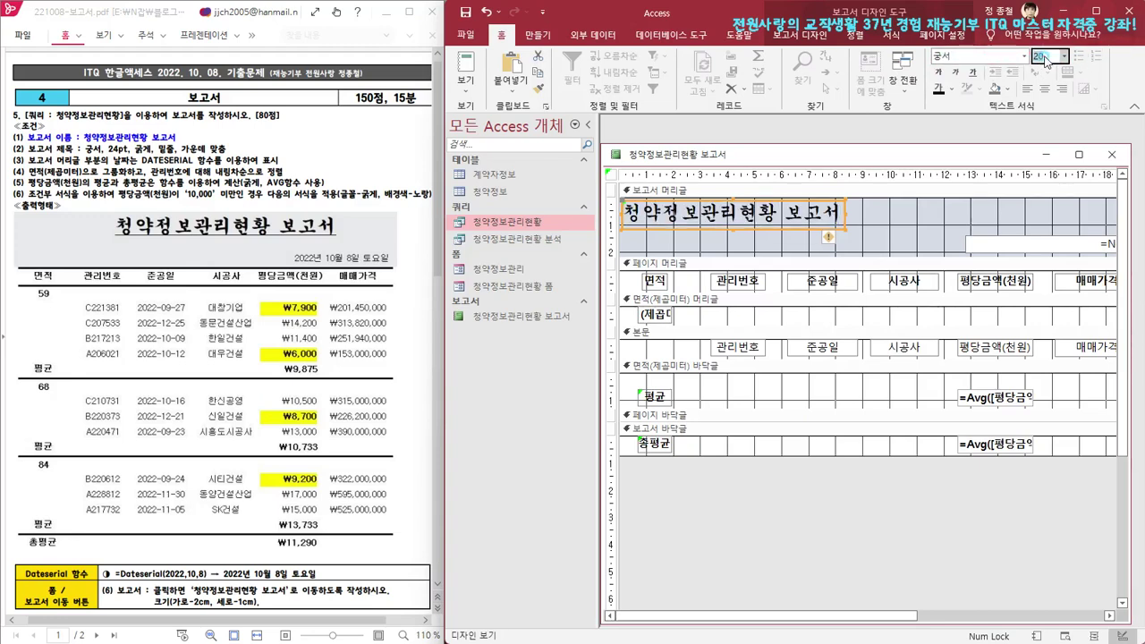
{"action": "key", "text": "Return"}
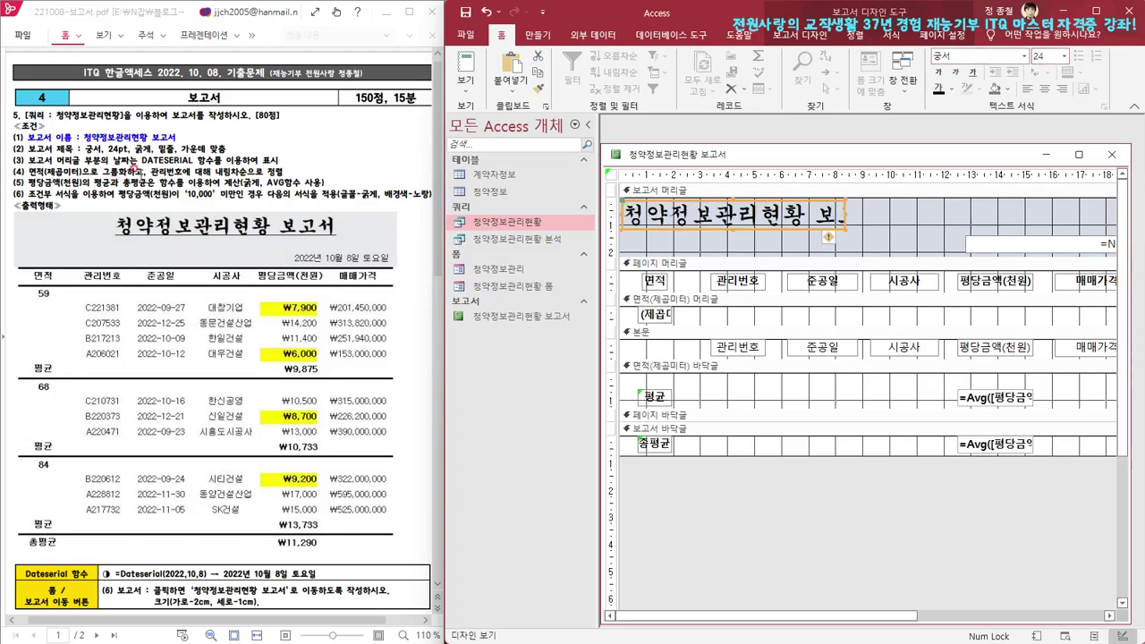
{"action": "left_click", "coordinate": [938, 72]}
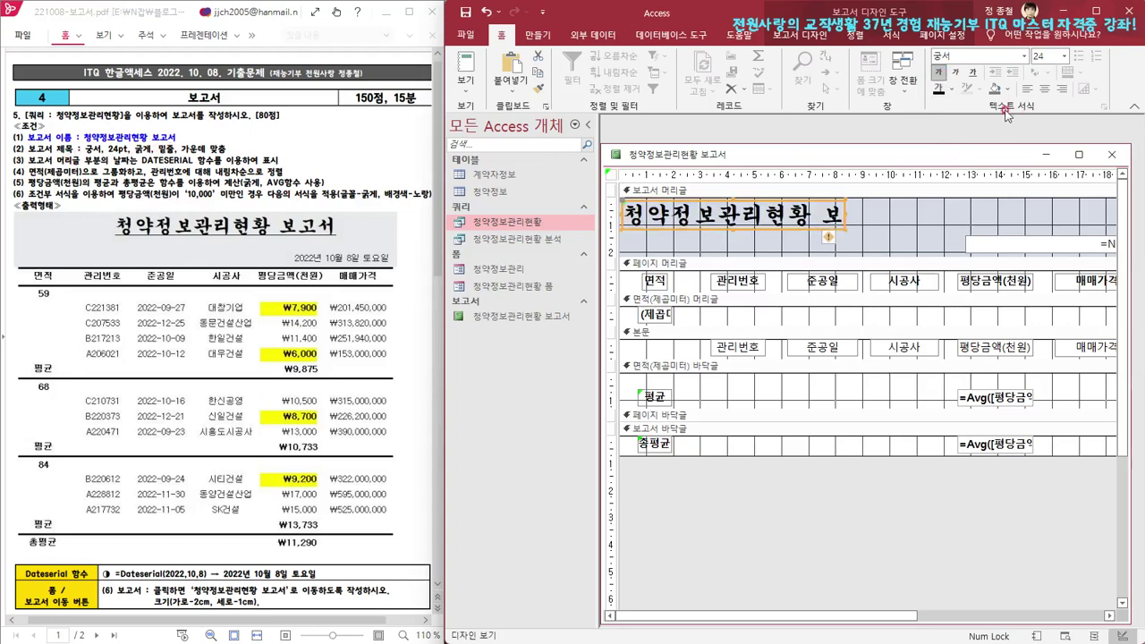
{"action": "left_click", "coordinate": [975, 77]}
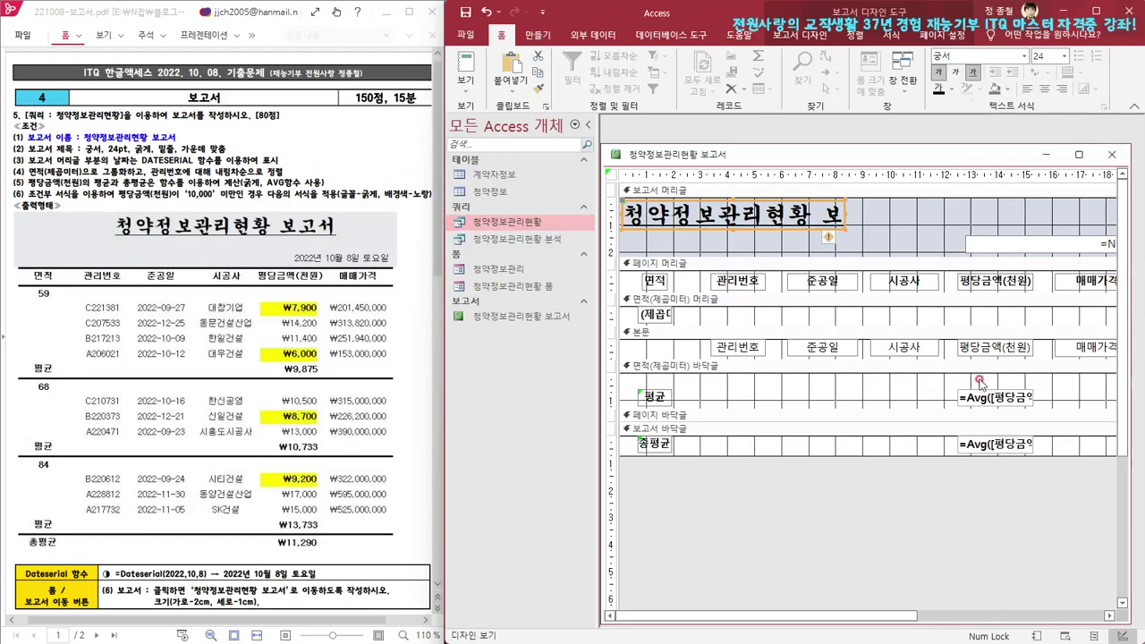
Widen the report title label to nearly the full report width and center its text
{"action": "left_click_drag", "start_coordinate": [897, 615], "coordinate": [987, 628]}
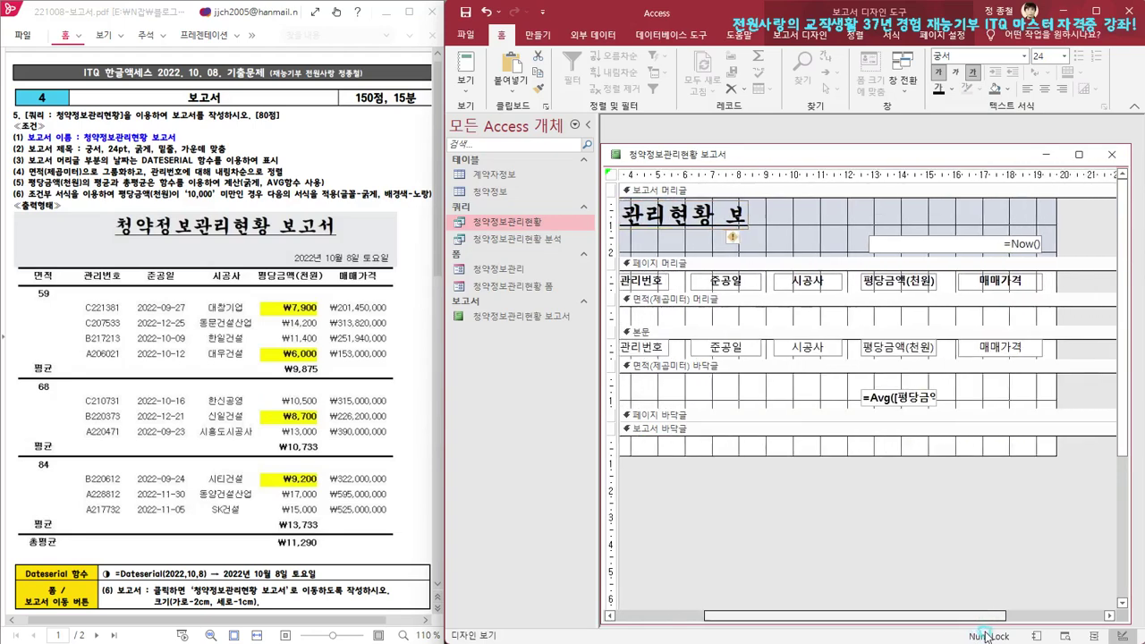
{"action": "left_click_drag", "start_coordinate": [750, 215], "coordinate": [1051, 214]}
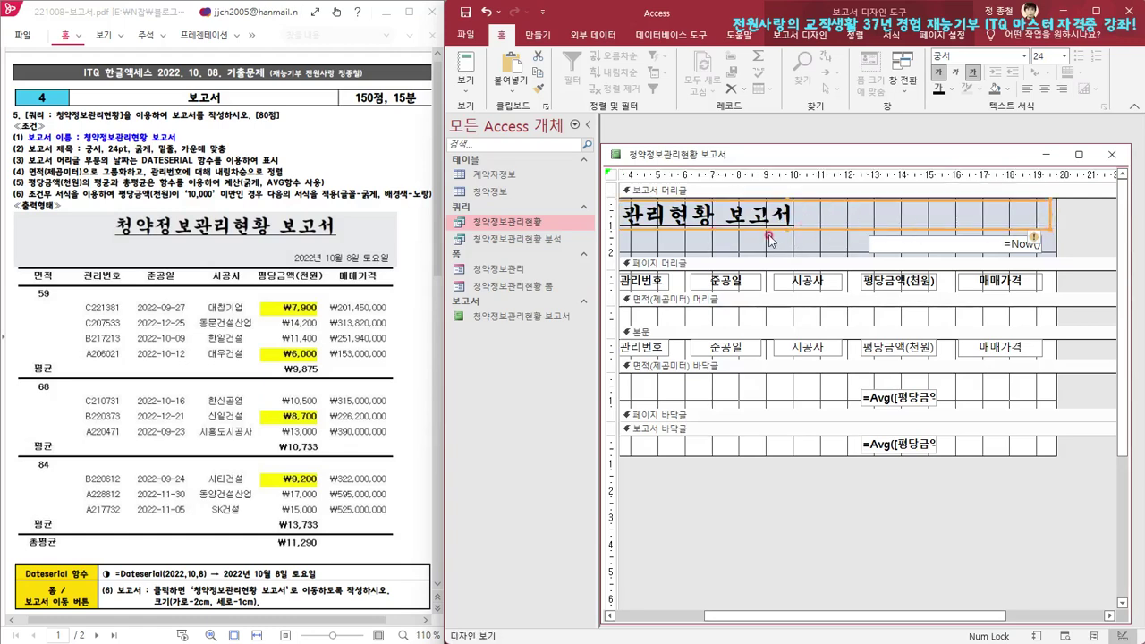
{"action": "left_click", "coordinate": [1044, 91]}
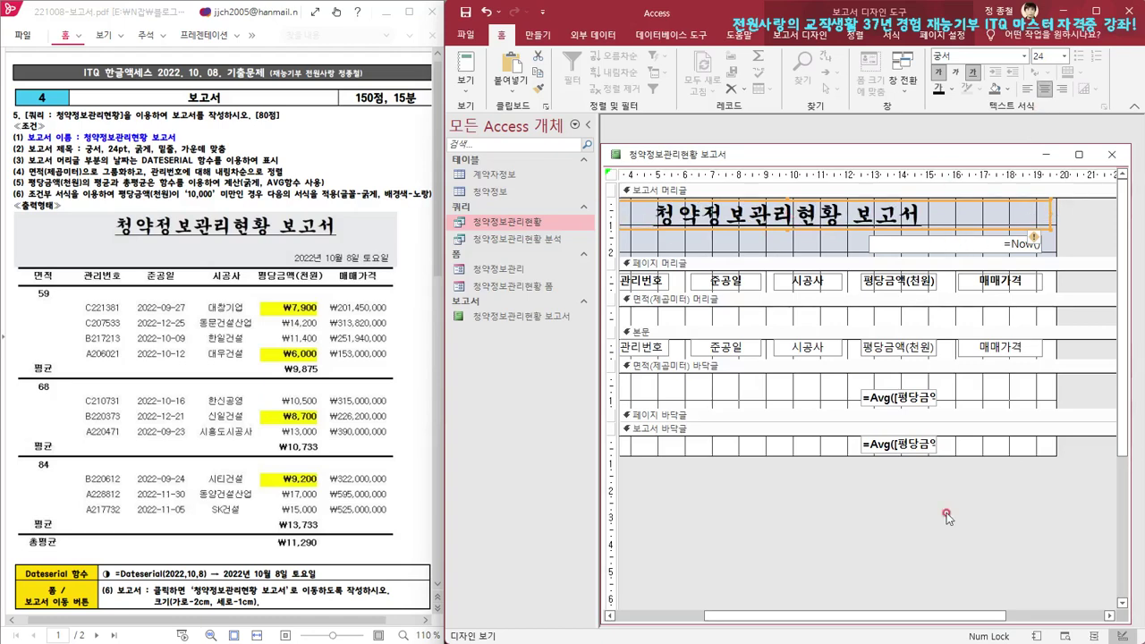
Set the control source of the date text box in the report header to =DateSerial(2022,10,8)
{"action": "left_click_drag", "start_coordinate": [926, 621], "coordinate": [901, 631]}
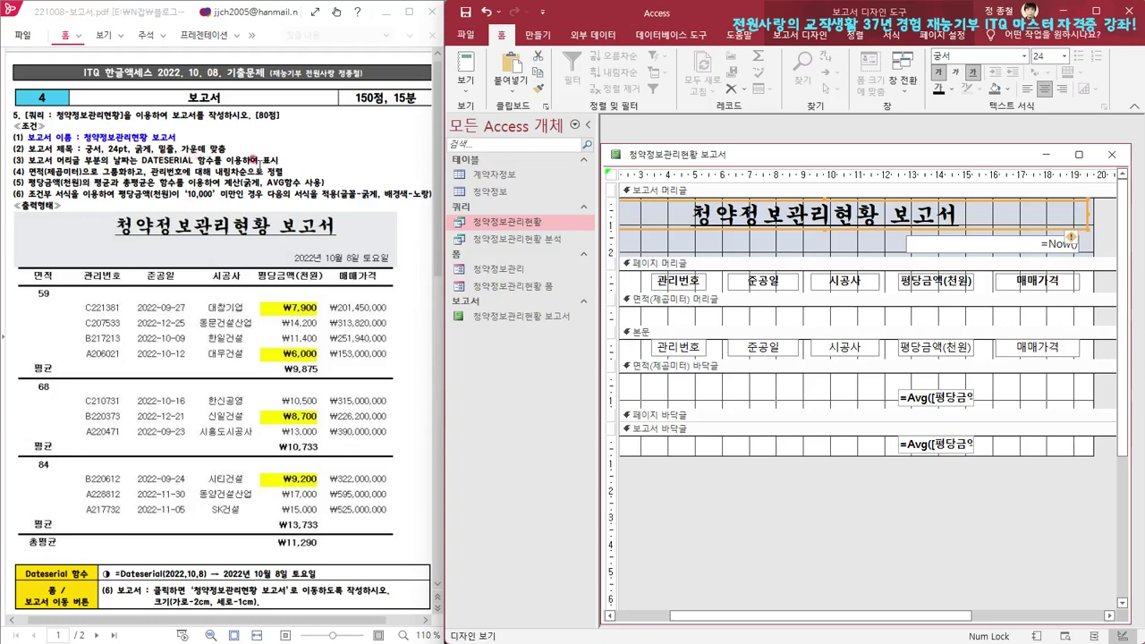
{"action": "left_click", "coordinate": [1066, 251]}
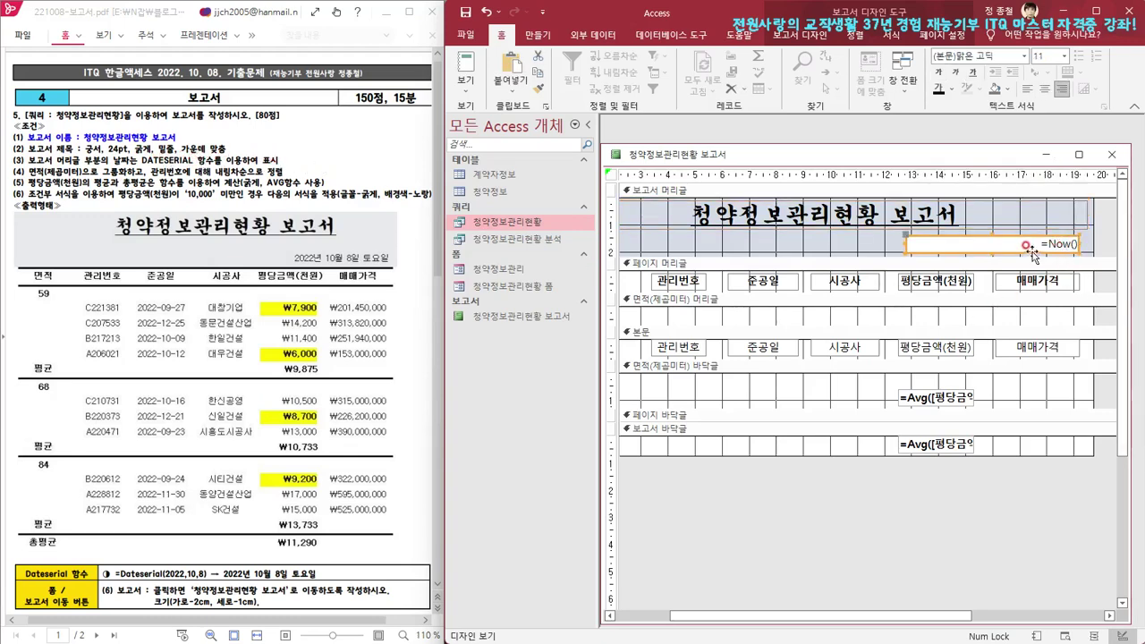
{"action": "double_click", "coordinate": [1031, 250]}
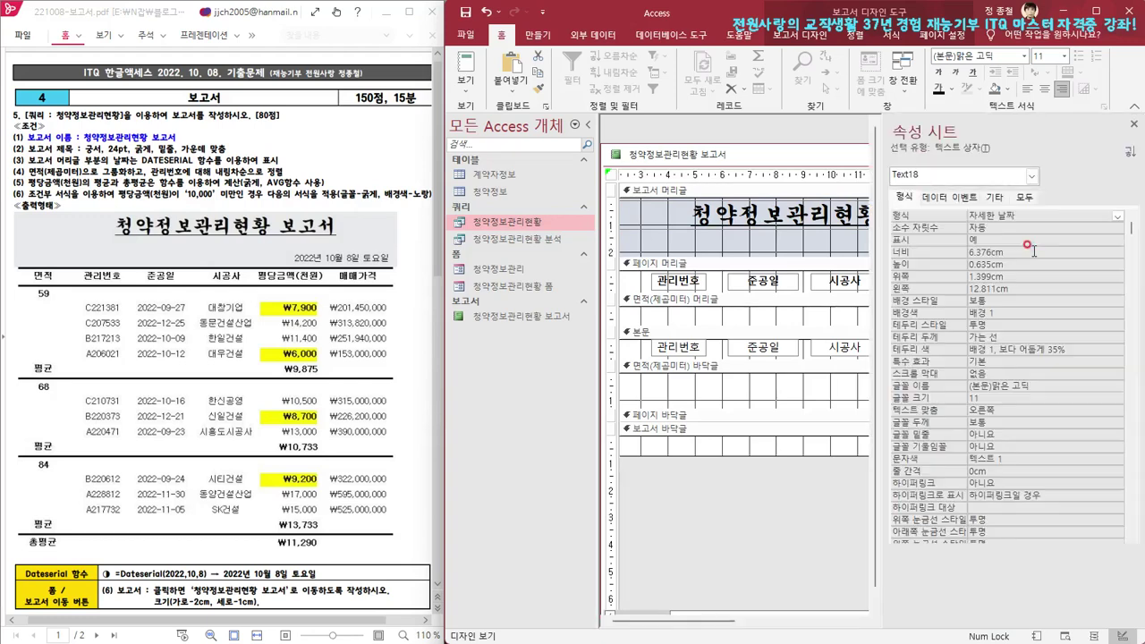
{"action": "left_click", "coordinate": [935, 197]}
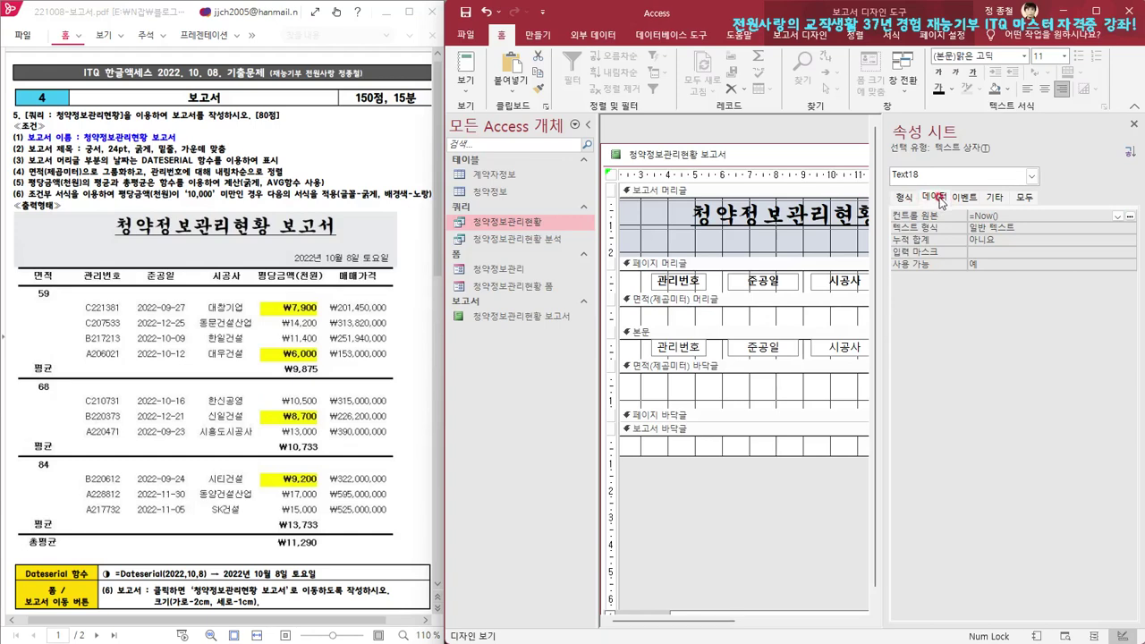
{"action": "left_click", "coordinate": [1014, 215]}
{"action": "left_click_drag", "start_coordinate": [970, 214], "coordinate": [1010, 218]}
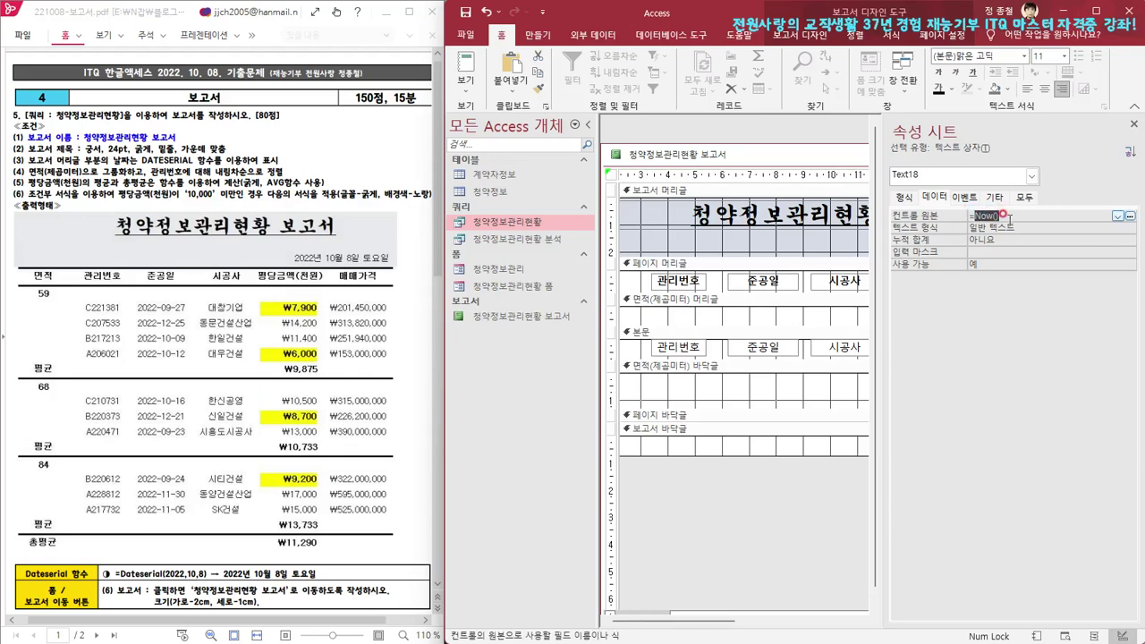
{"action": "type", "text": "ㅇ"}
{"action": "key", "text": "BackSpace"}
{"action": "type", "text": "dat"}
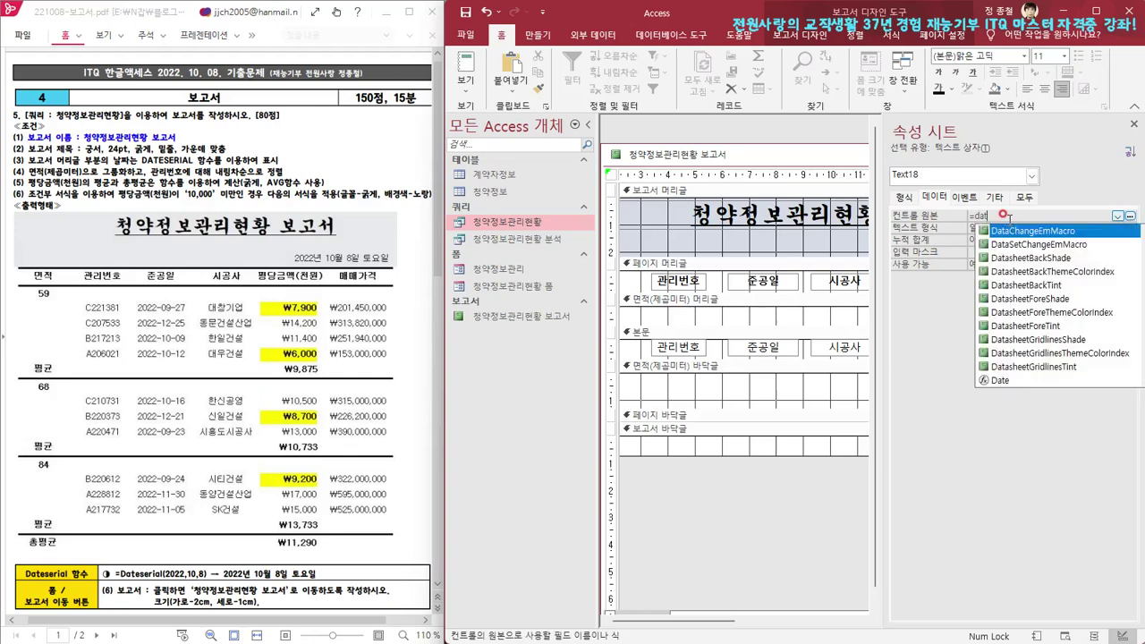
{"action": "type", "text": "e"}
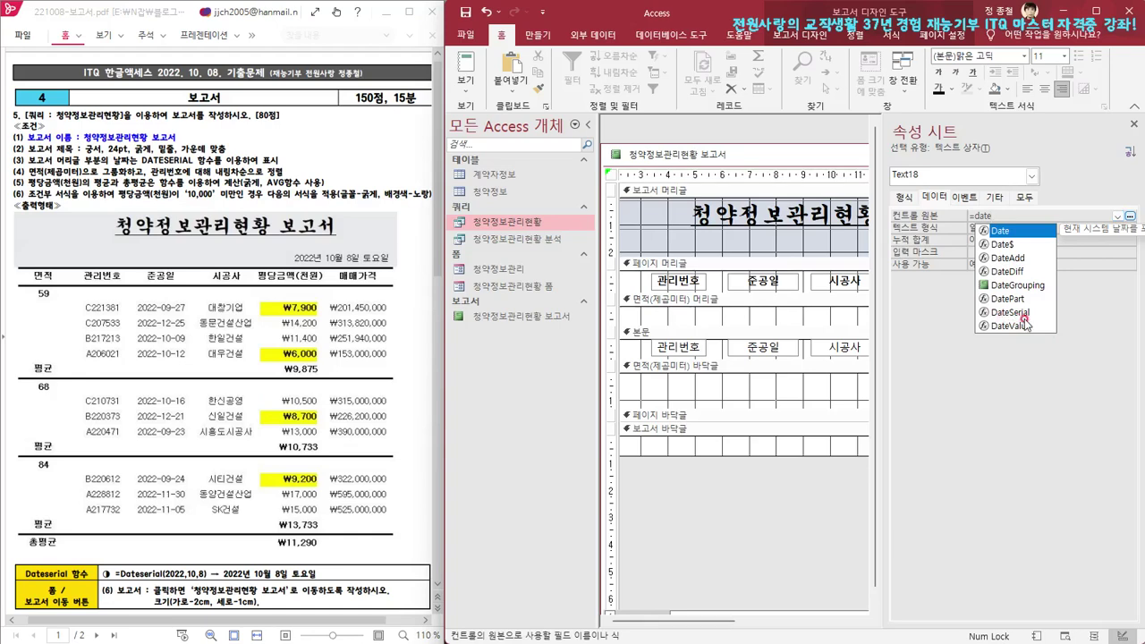
{"action": "double_click", "coordinate": [1022, 313]}
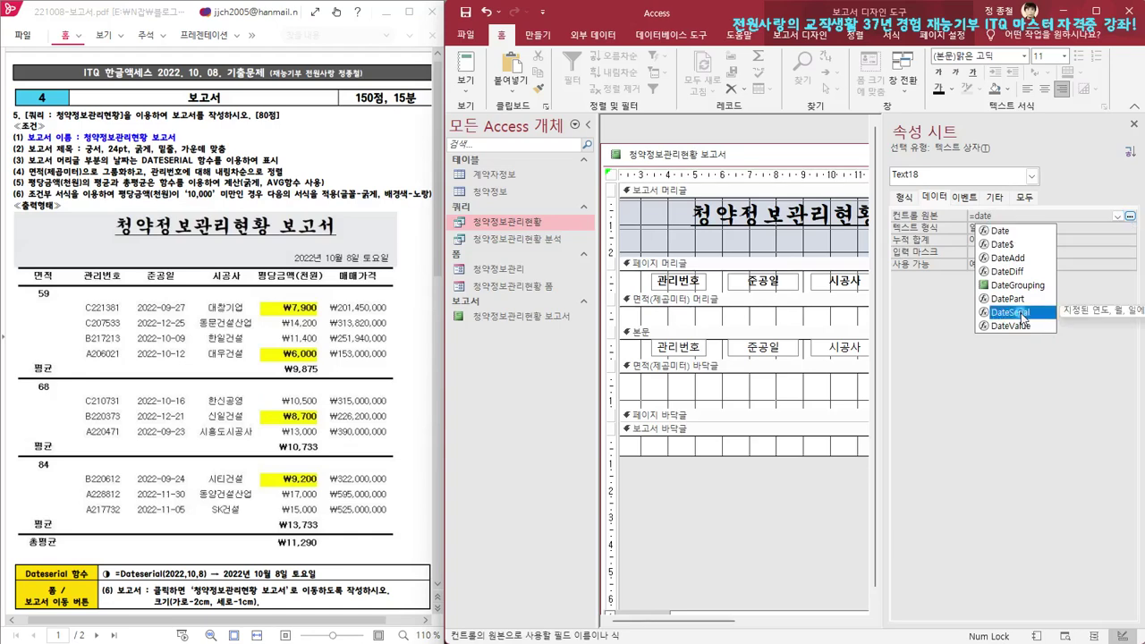
{"action": "type", "text": "("}
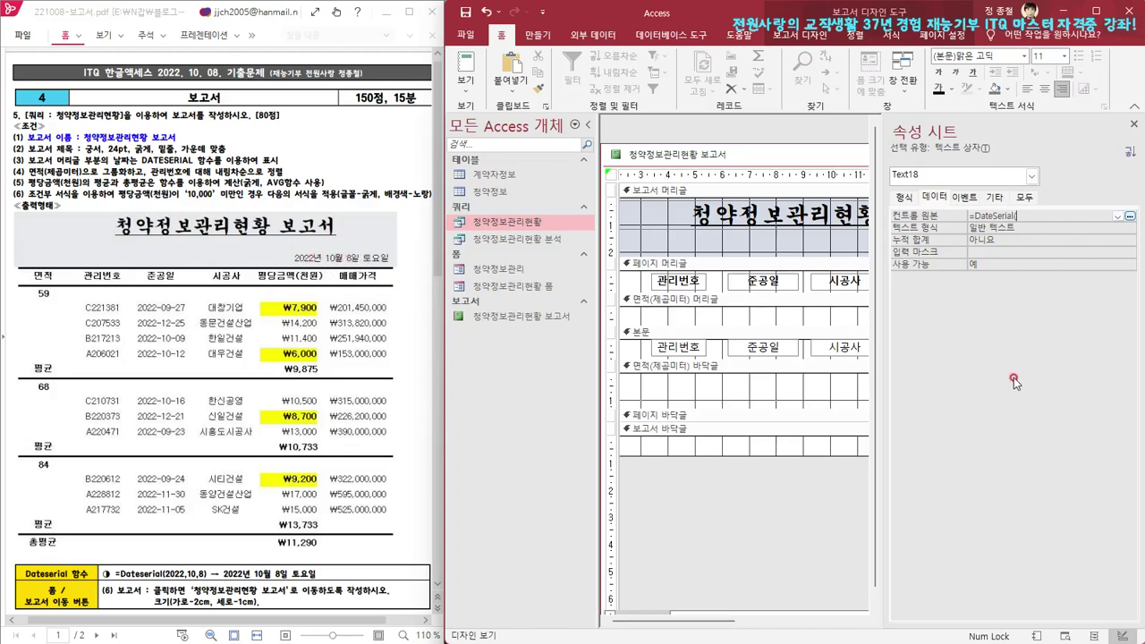
{"action": "type", "text": "2022"}
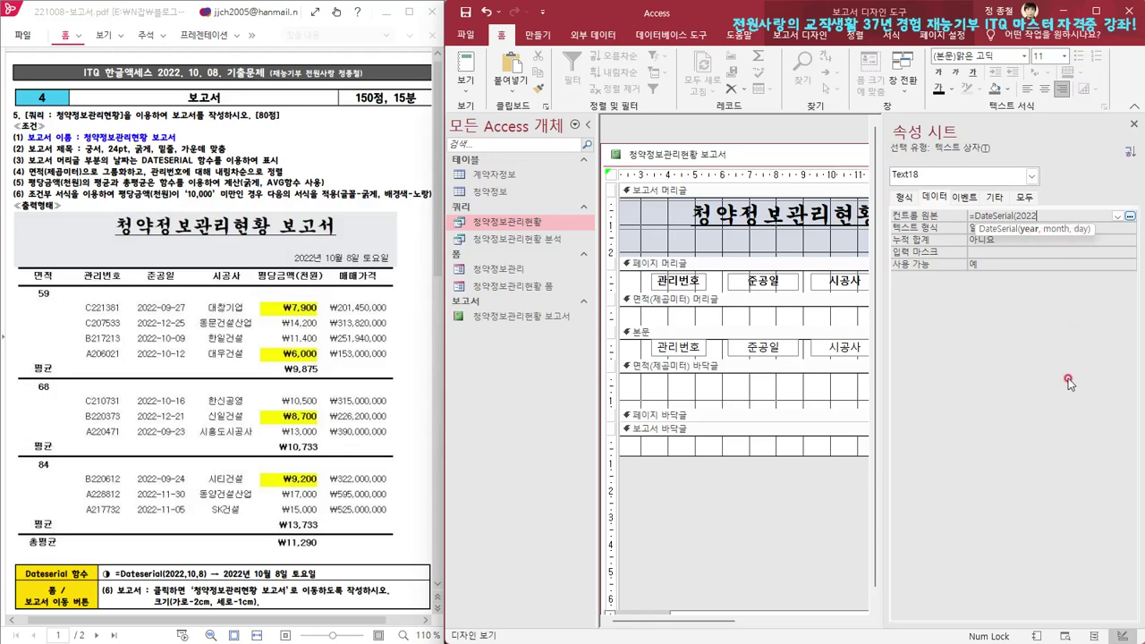
{"action": "type", "text": ",10,8)"}
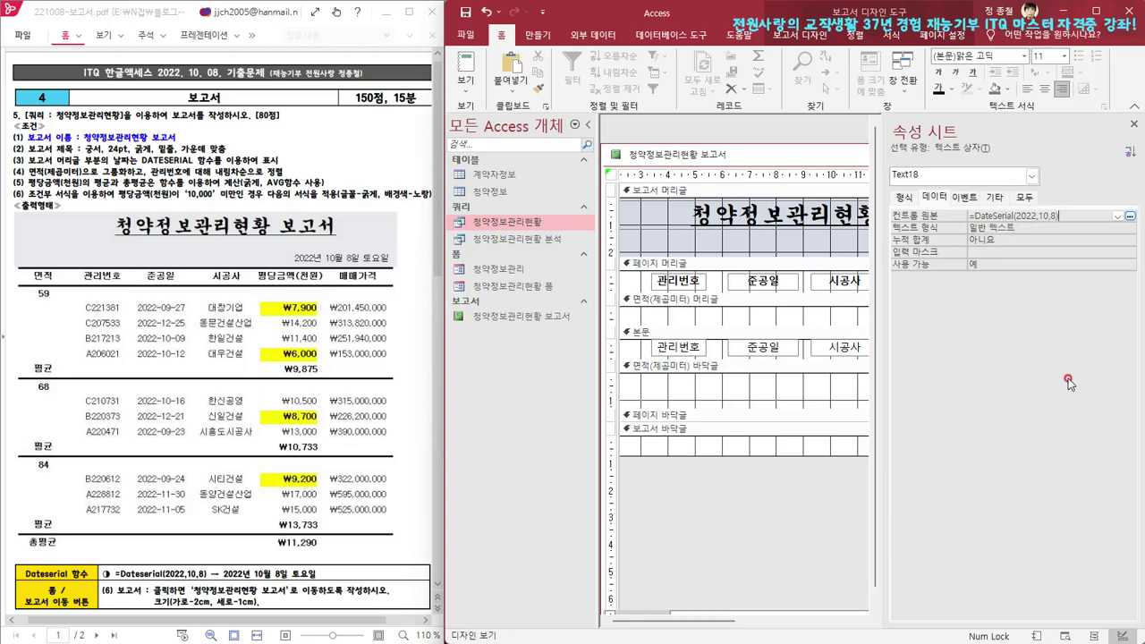
{"action": "key", "text": "Return"}
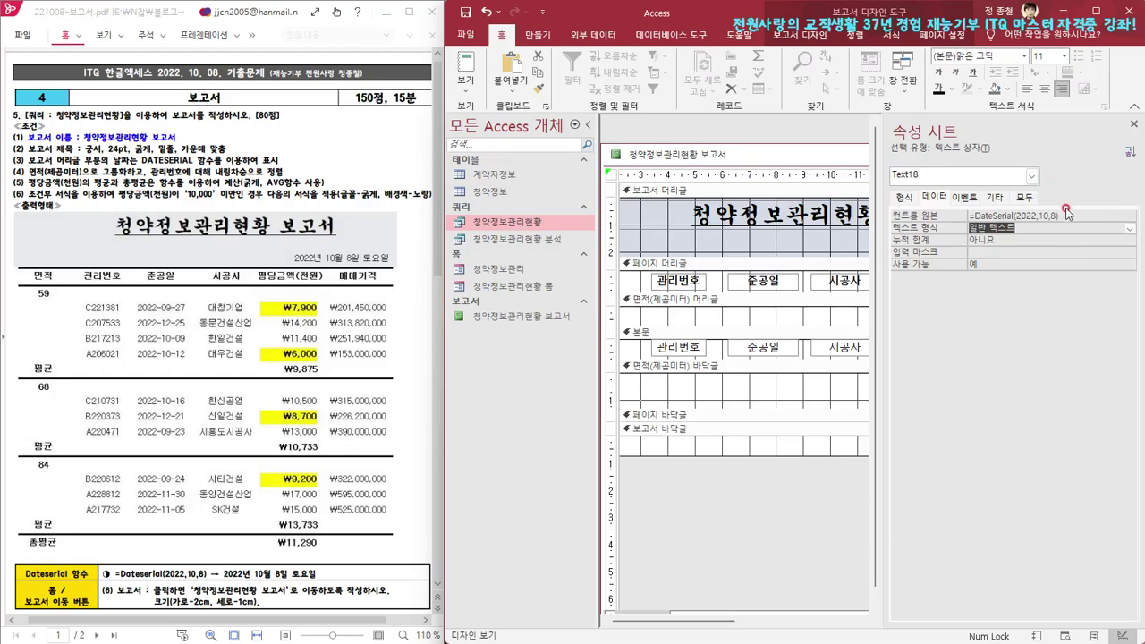
{"action": "left_click", "coordinate": [1133, 127]}
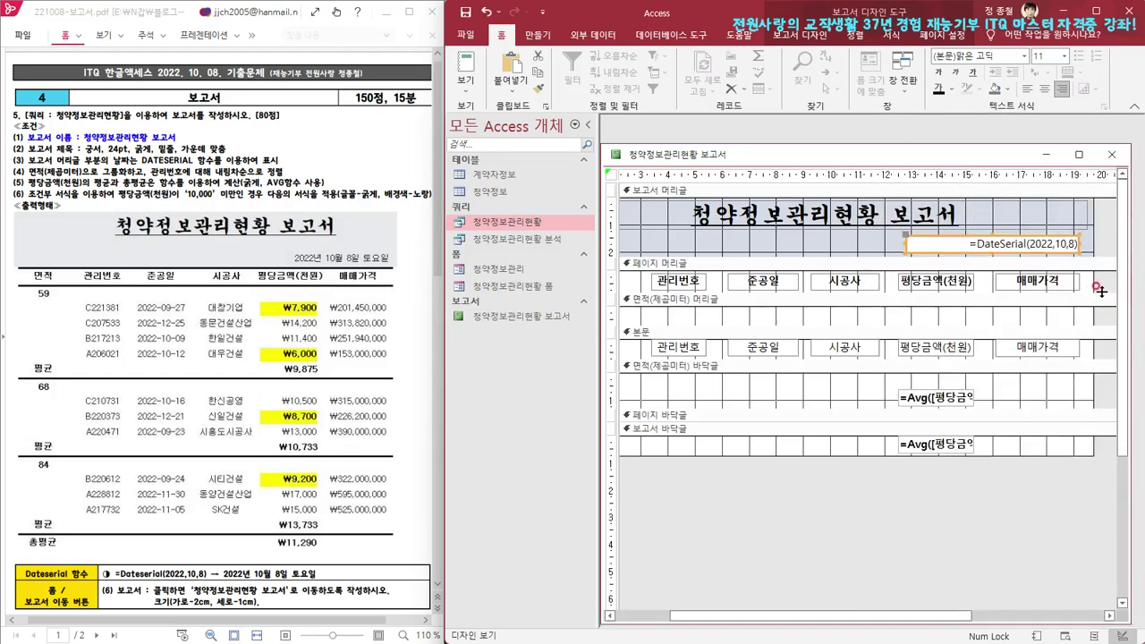
Check the title and date across the report's full width in Report View, then return to Design View
{"action": "right_click", "coordinate": [839, 157]}
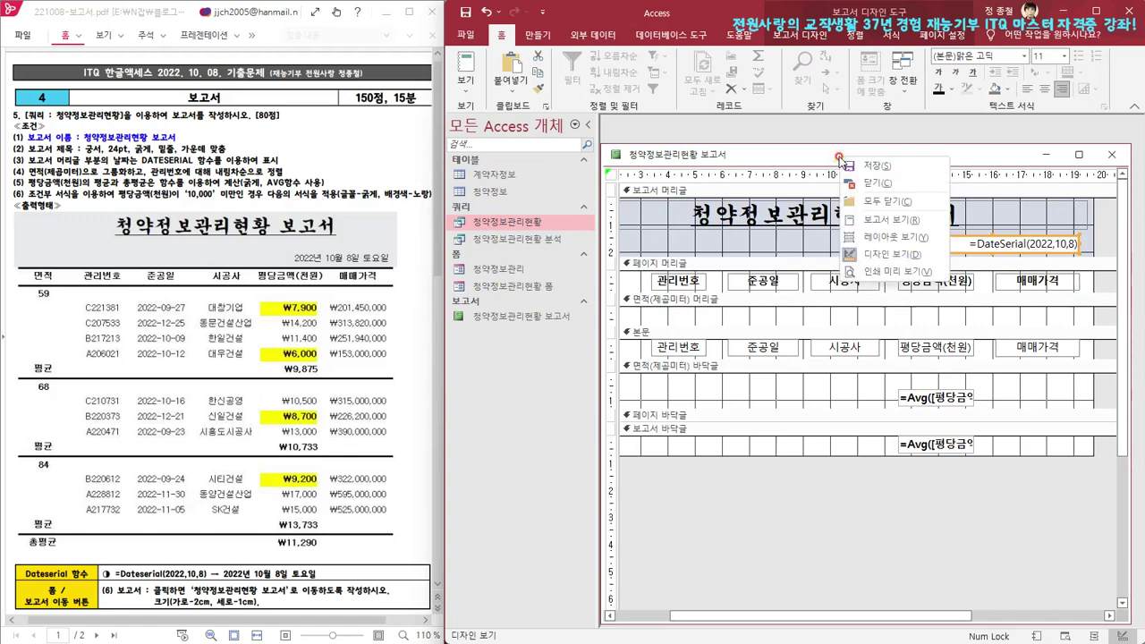
{"action": "left_click", "coordinate": [885, 219]}
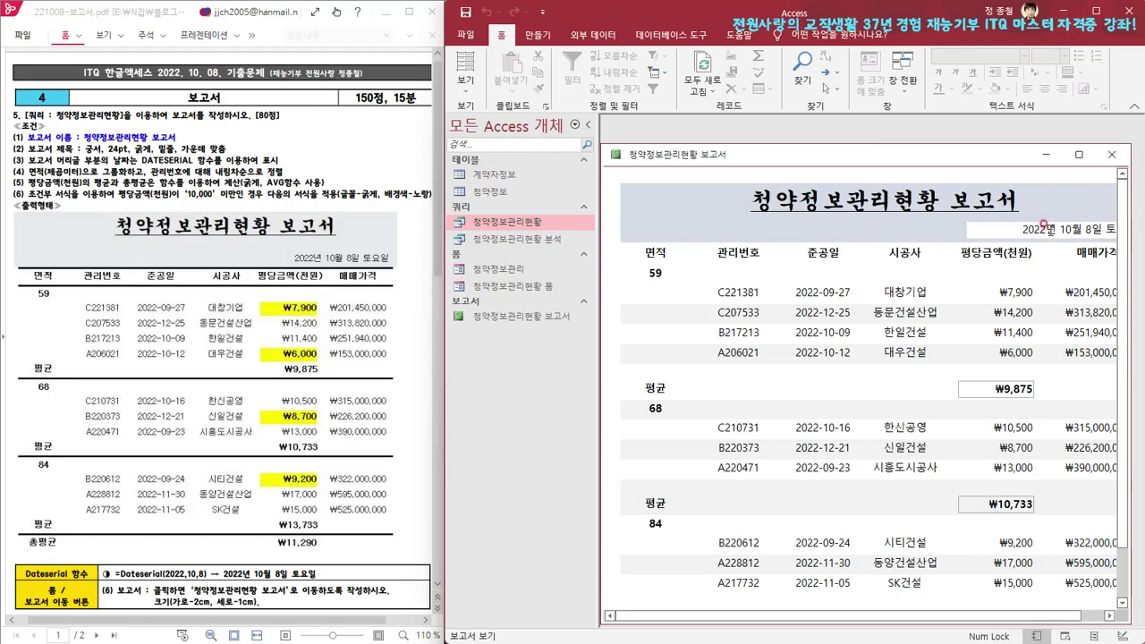
{"action": "left_click_drag", "start_coordinate": [1005, 617], "coordinate": [1039, 617]}
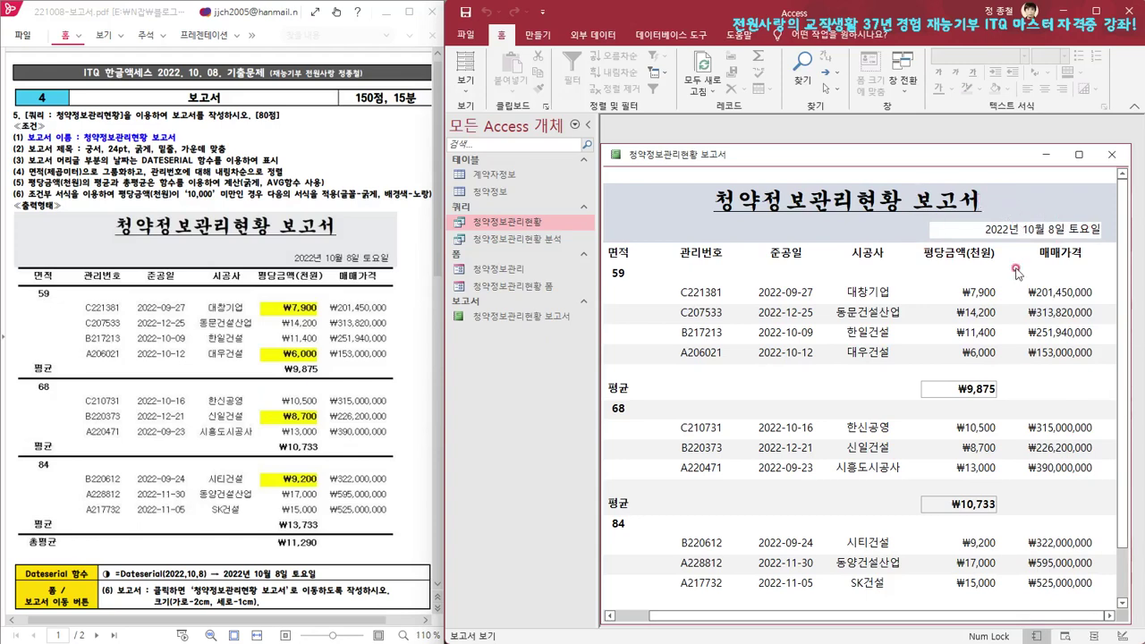
{"action": "right_click", "coordinate": [851, 154]}
{"action": "left_click", "coordinate": [883, 253]}
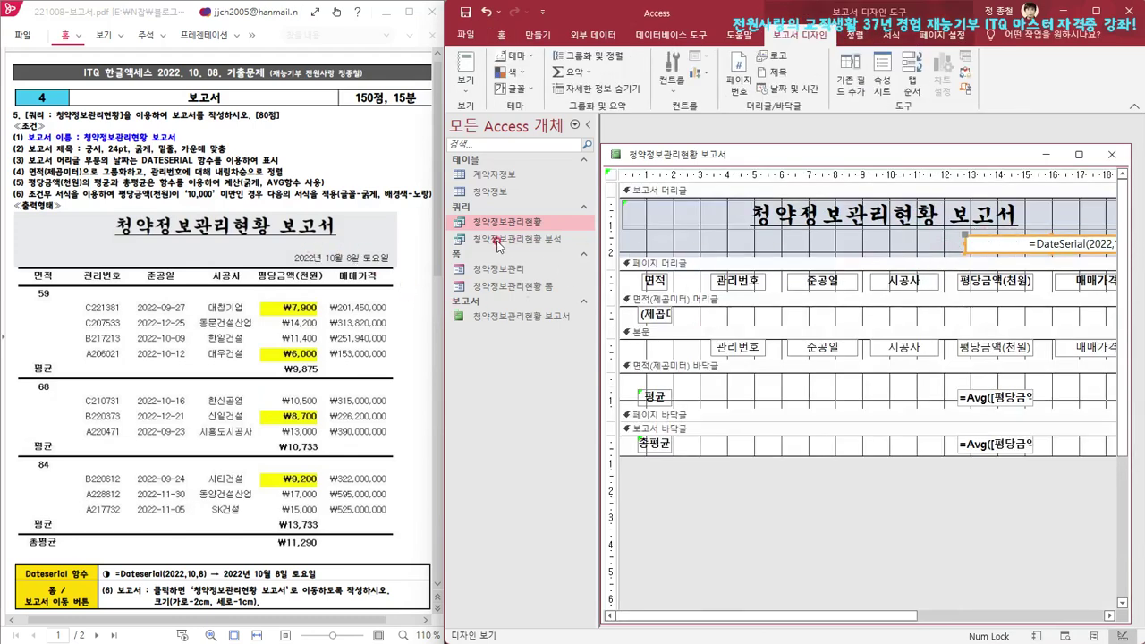
Set the background style of the date text box in the report header to 투명
{"action": "double_click", "coordinate": [983, 239]}
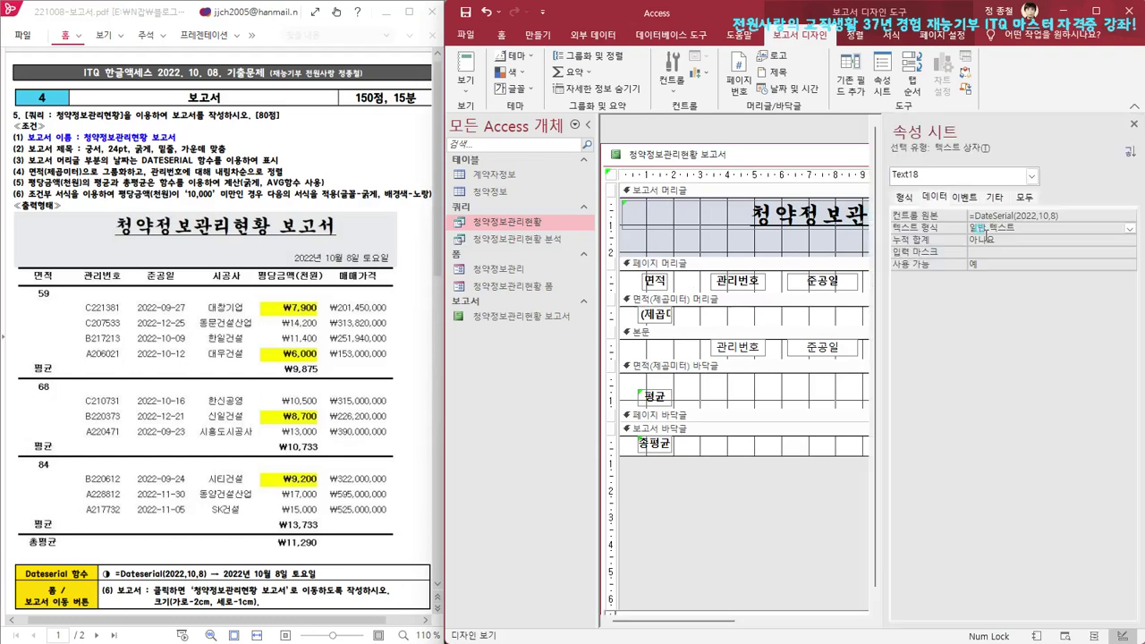
{"action": "left_click", "coordinate": [902, 198]}
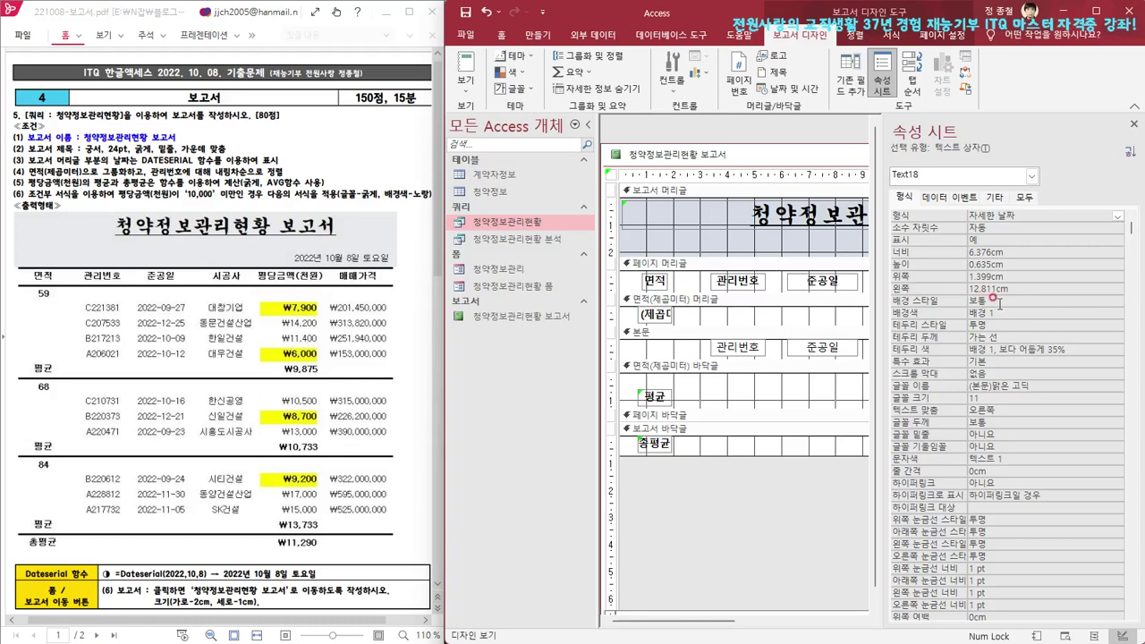
{"action": "left_click", "coordinate": [1066, 298]}
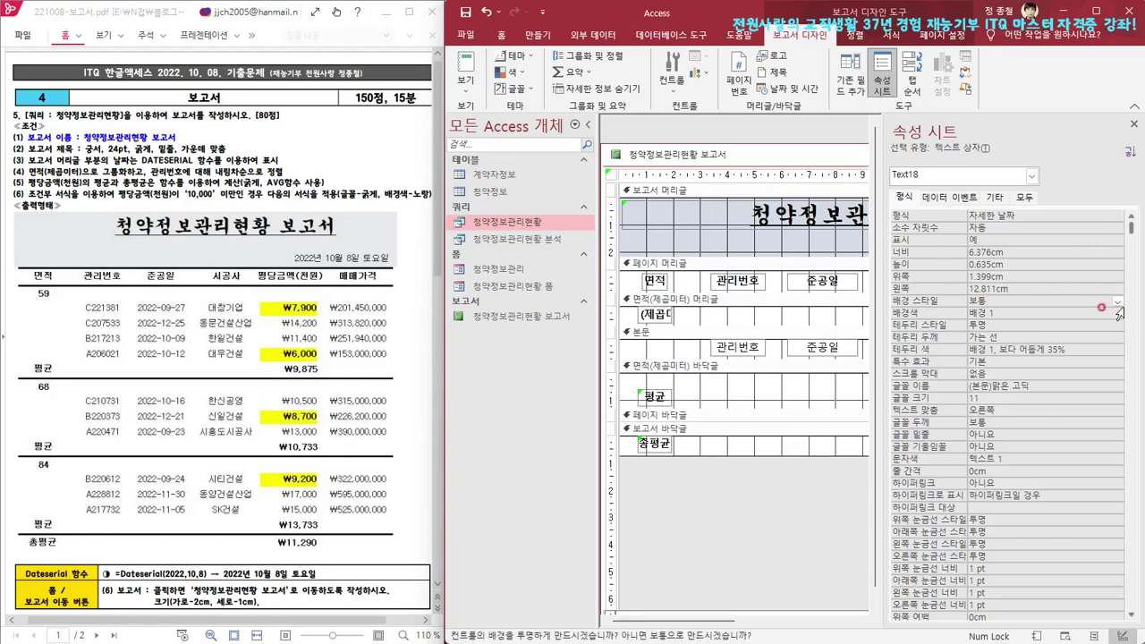
{"action": "left_click", "coordinate": [1117, 301]}
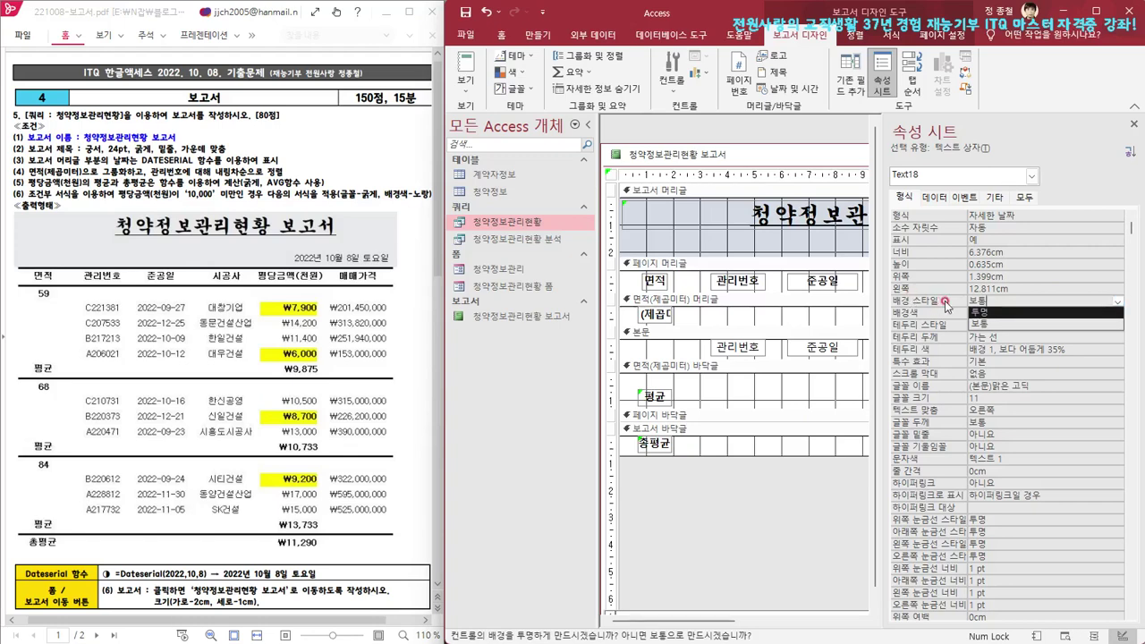
{"action": "left_click", "coordinate": [992, 312]}
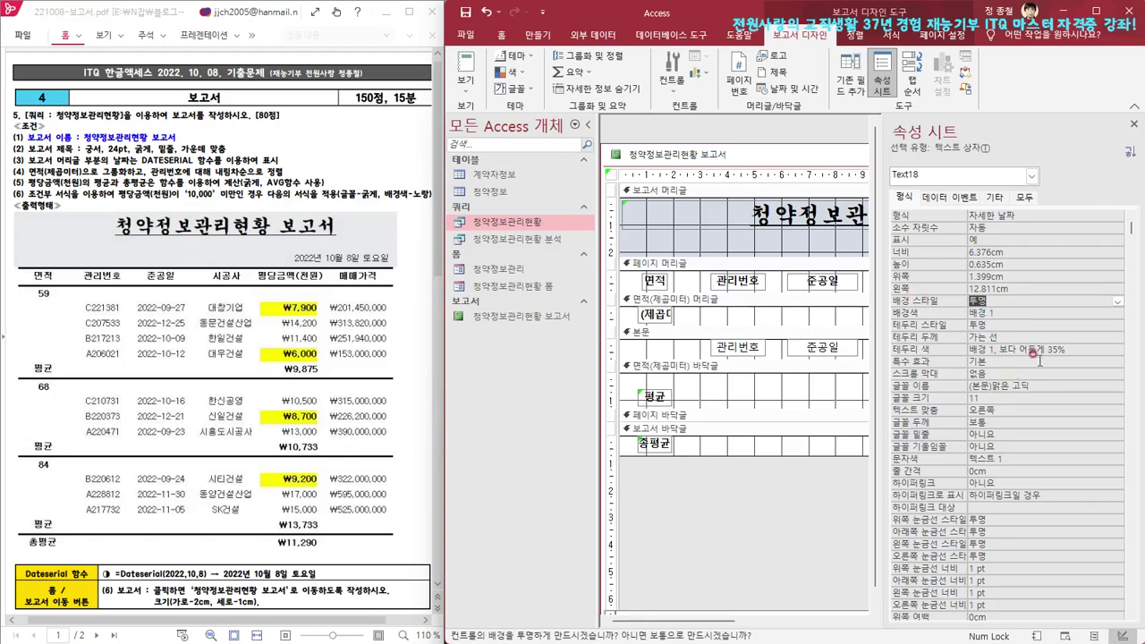
{"action": "left_click", "coordinate": [1133, 125]}
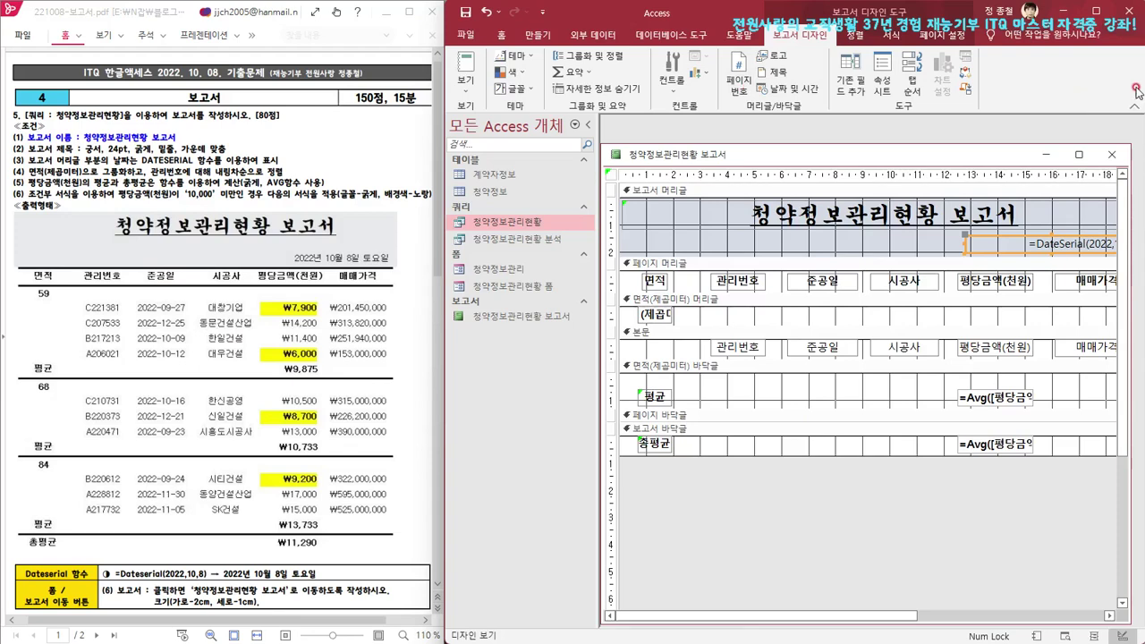
Draw a horizontal line about 19.5 cm long across the upper edge of the page header, above the column labels
{"action": "left_click", "coordinate": [675, 93]}
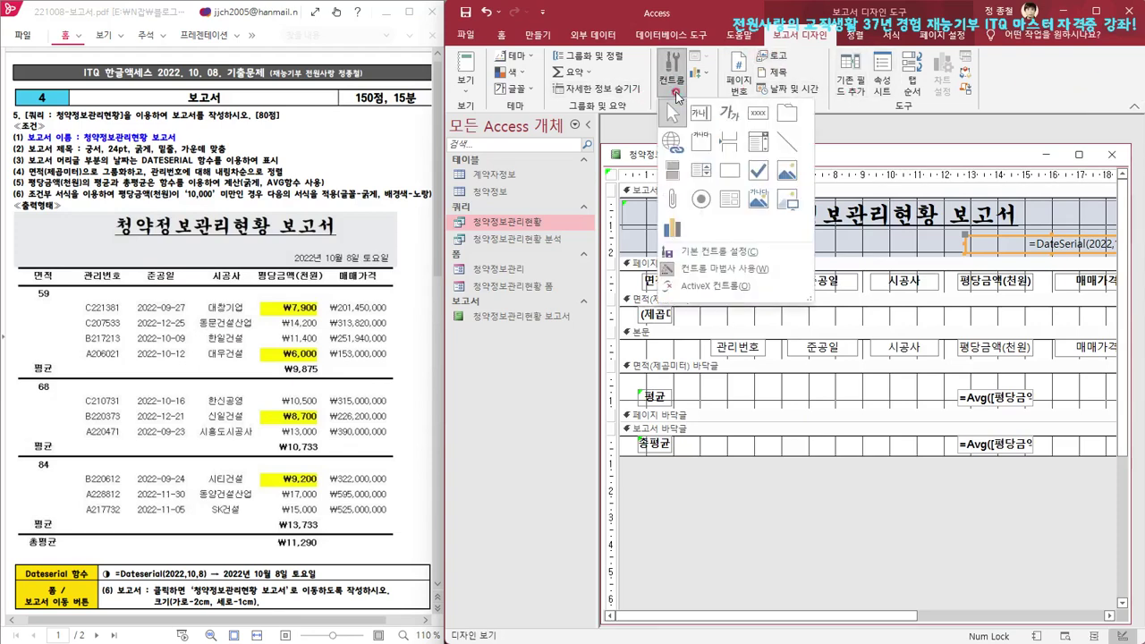
{"action": "left_click", "coordinate": [789, 143]}
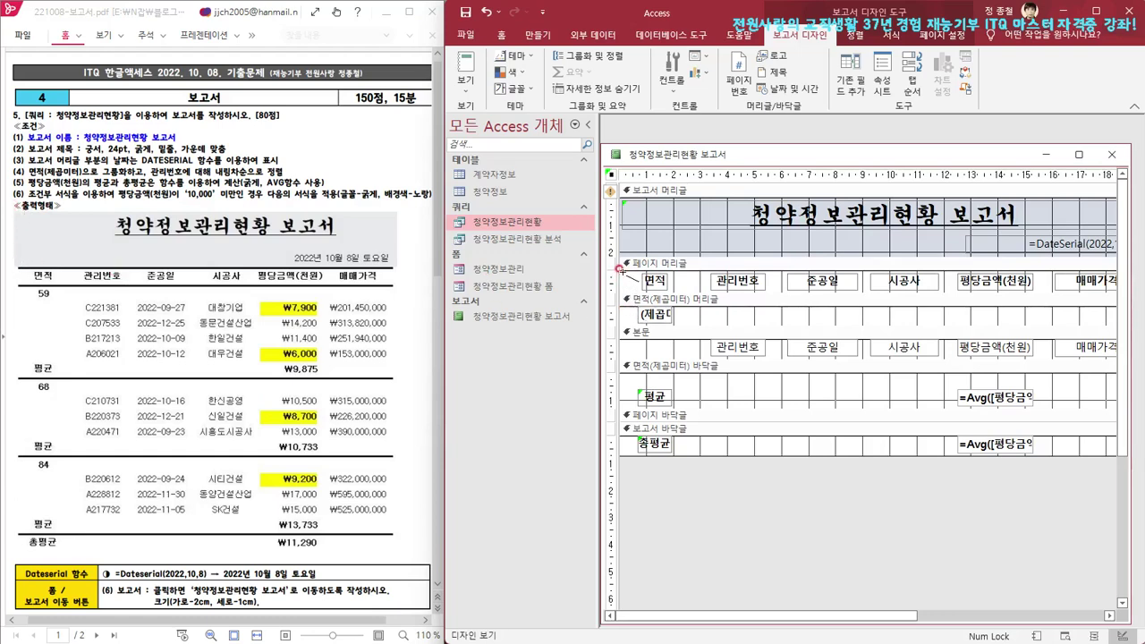
{"action": "mouse_move", "coordinate": [622, 271]}
{"action": "left_mouse_down"}
{"action": "mouse_move", "coordinate": [1121, 289]}
{"action": "mouse_move", "coordinate": [1099, 268]}
{"action": "mouse_move", "coordinate": [1023, 275]}
{"action": "left_mouse_up"}
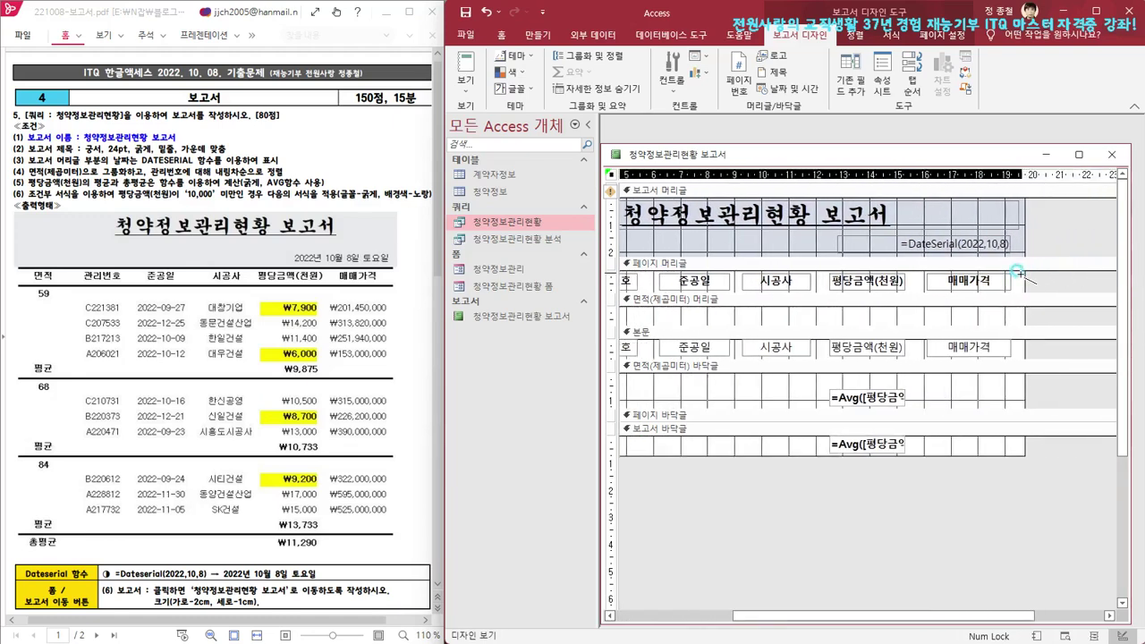
{"action": "left_click_drag", "start_coordinate": [1020, 274], "coordinate": [1010, 264]}
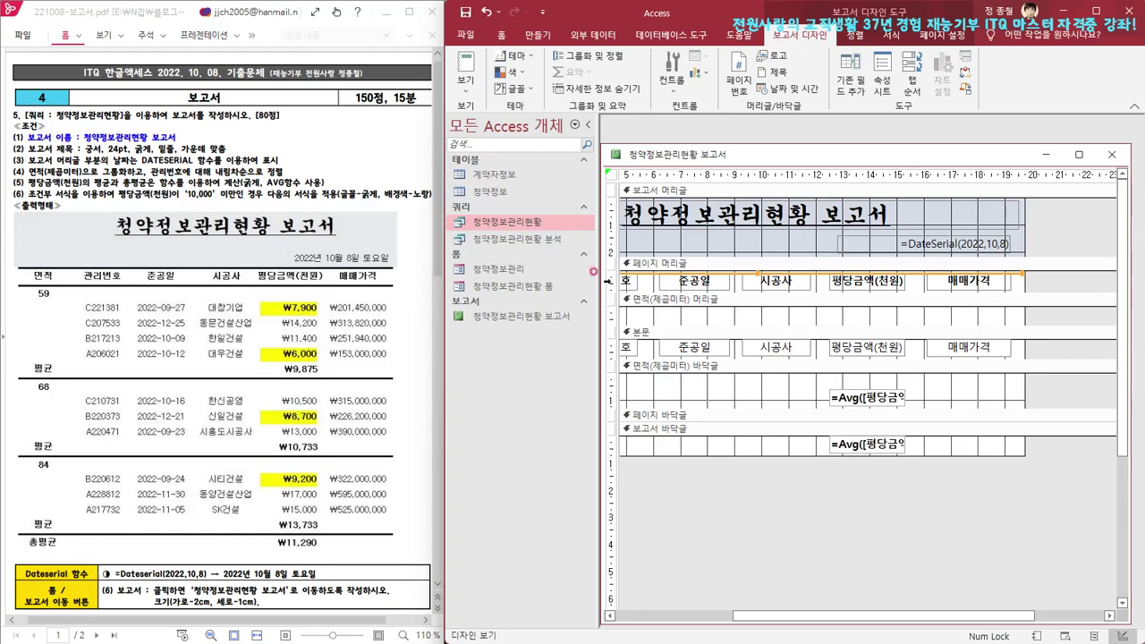
Set the border width of the page header line to 2 pt
{"action": "left_click", "coordinate": [809, 273]}
{"action": "double_click", "coordinate": [809, 272]}
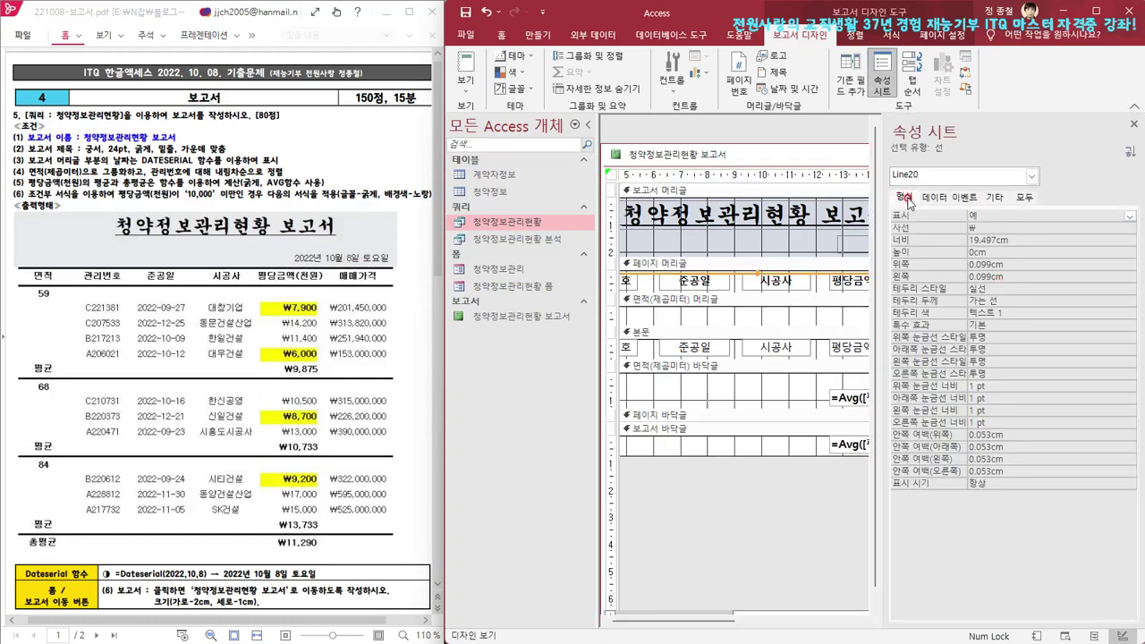
{"action": "left_click", "coordinate": [1015, 298]}
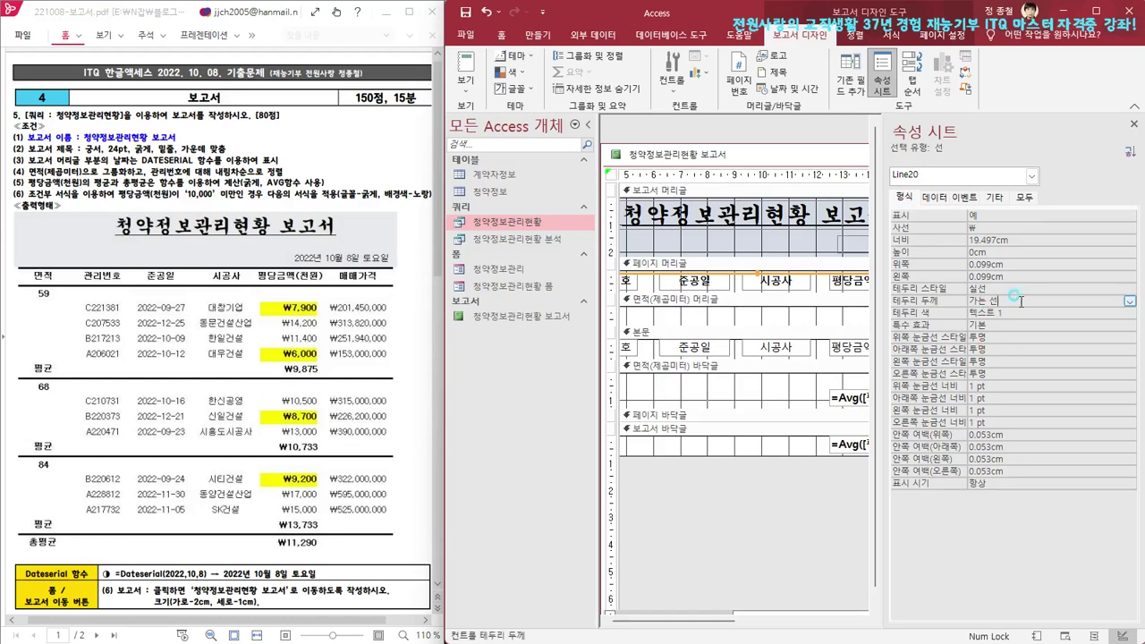
{"action": "left_click", "coordinate": [1129, 304]}
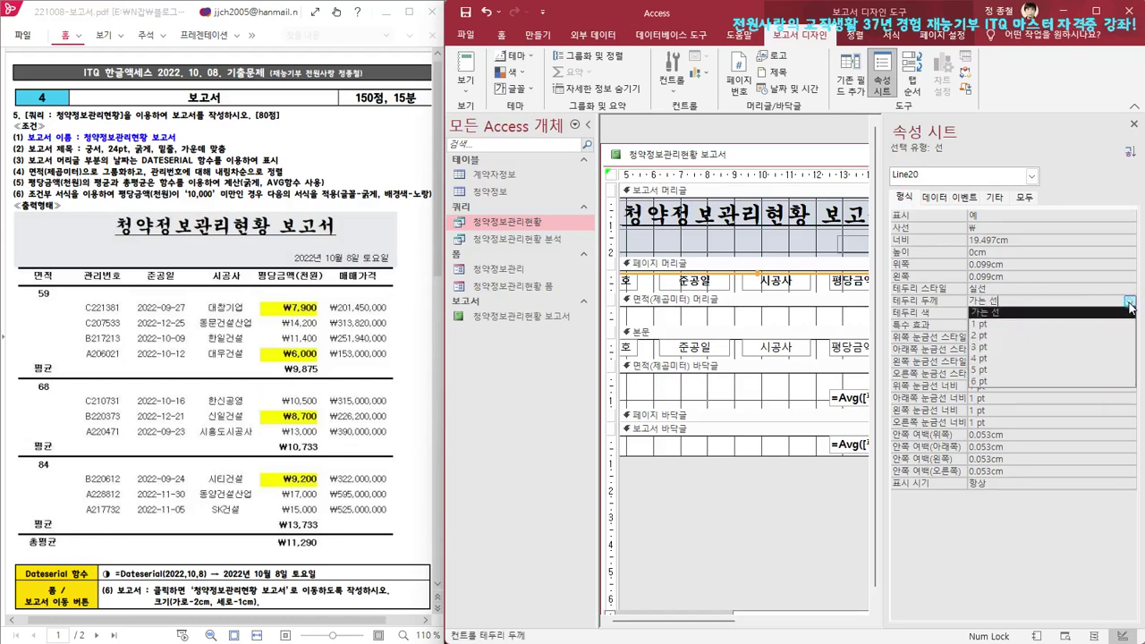
{"action": "left_click", "coordinate": [1051, 335]}
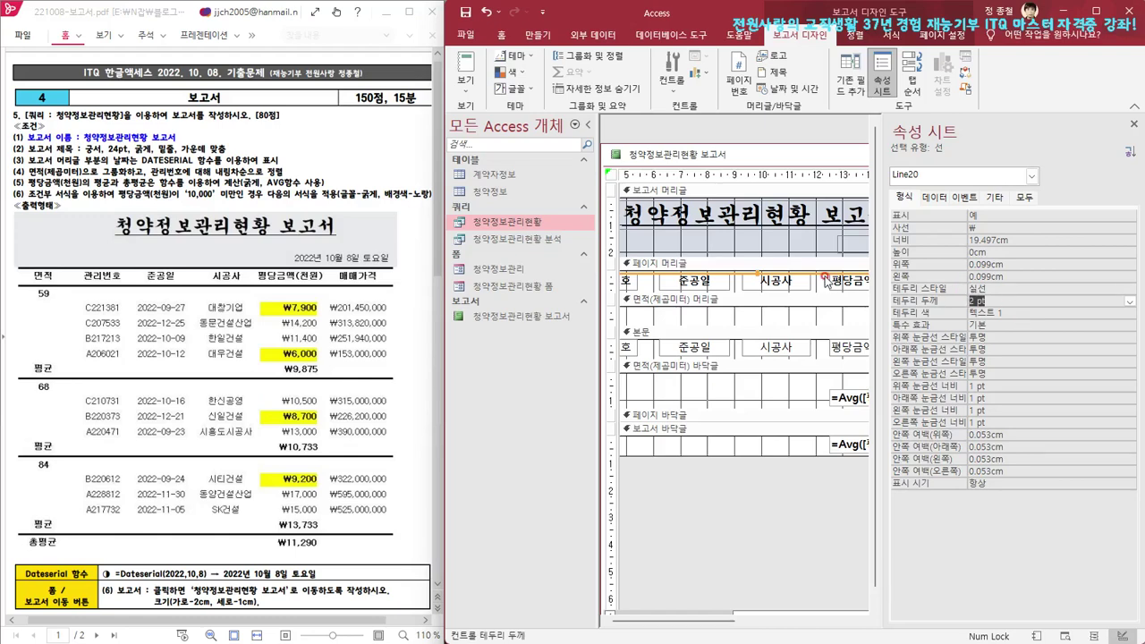
{"action": "left_click", "coordinate": [1133, 128]}
Check the page header line in Report View, then return to Design View
{"action": "right_click", "coordinate": [799, 158]}
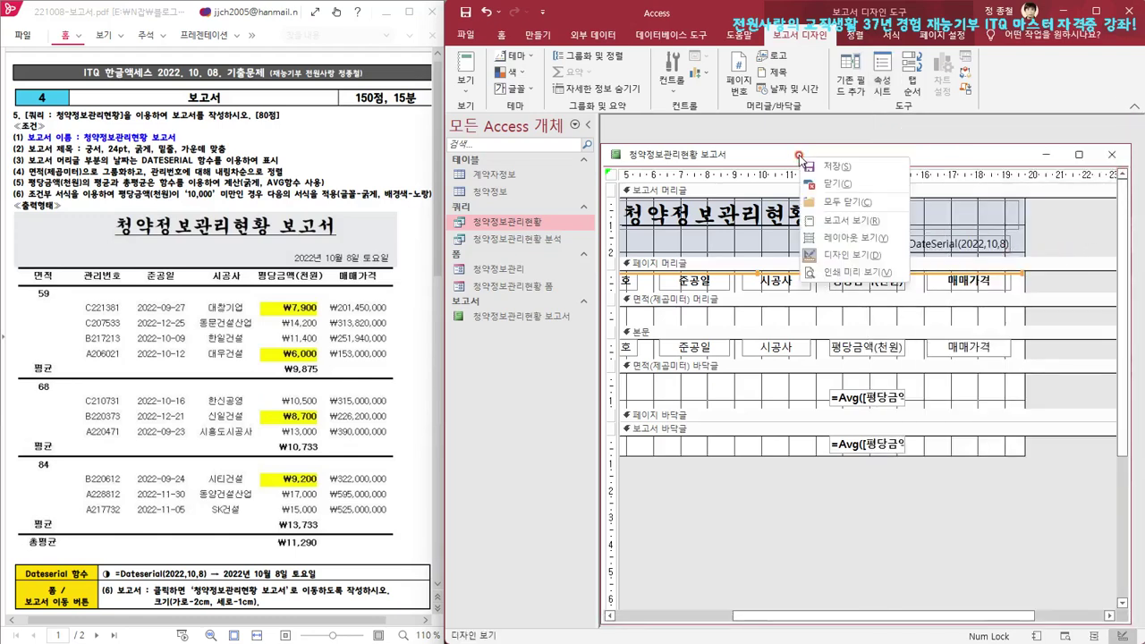
{"action": "left_click", "coordinate": [858, 222]}
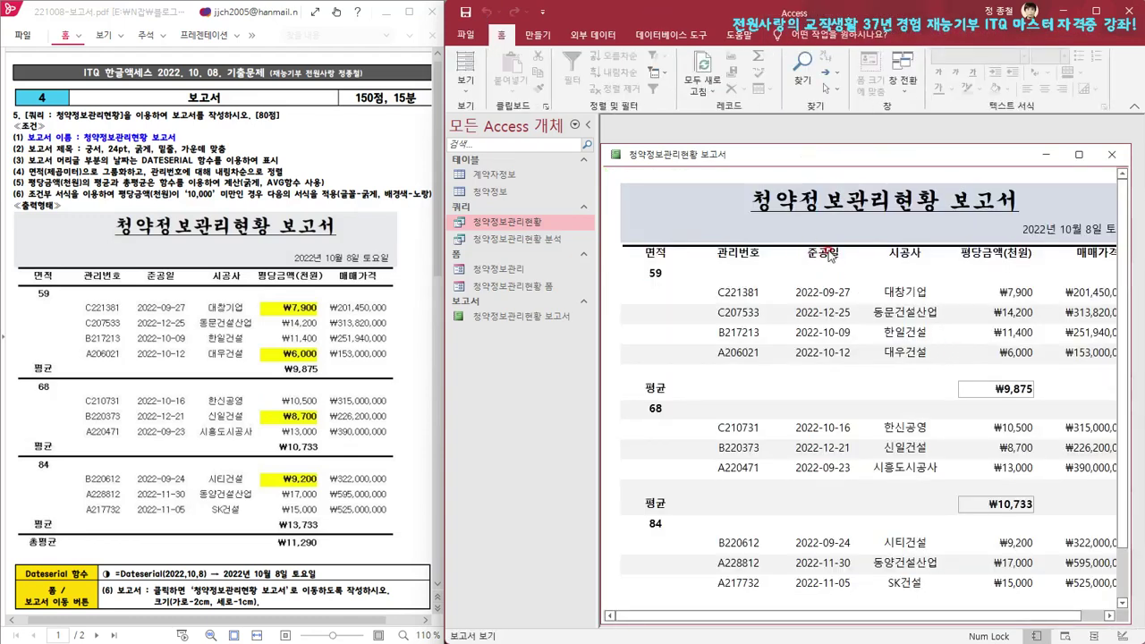
{"action": "right_click", "coordinate": [774, 155]}
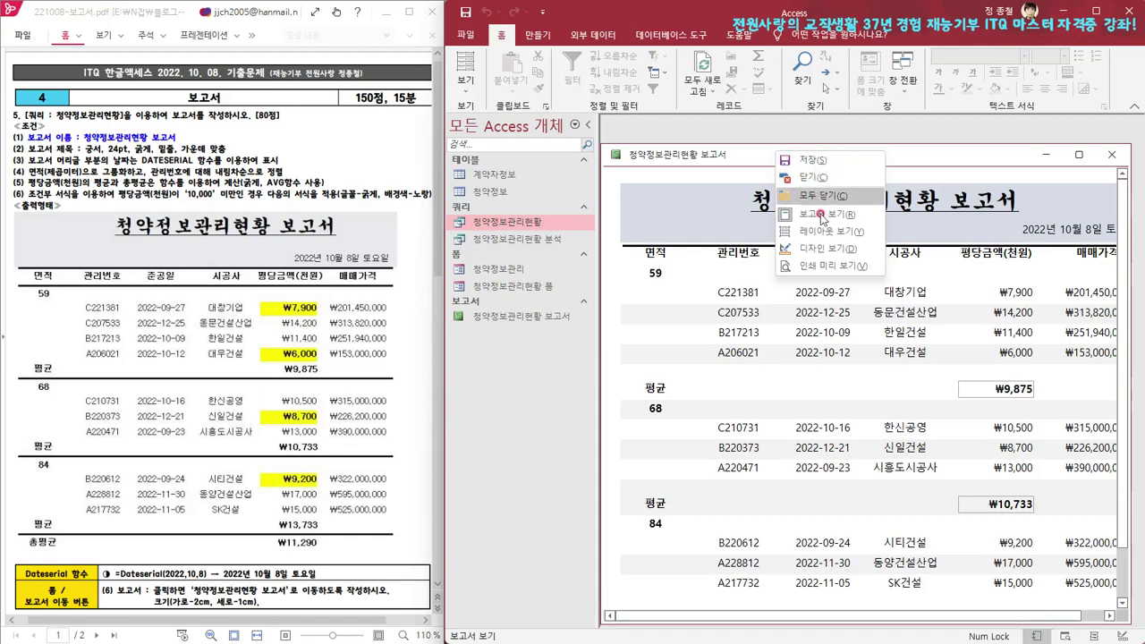
{"action": "left_click", "coordinate": [831, 253]}
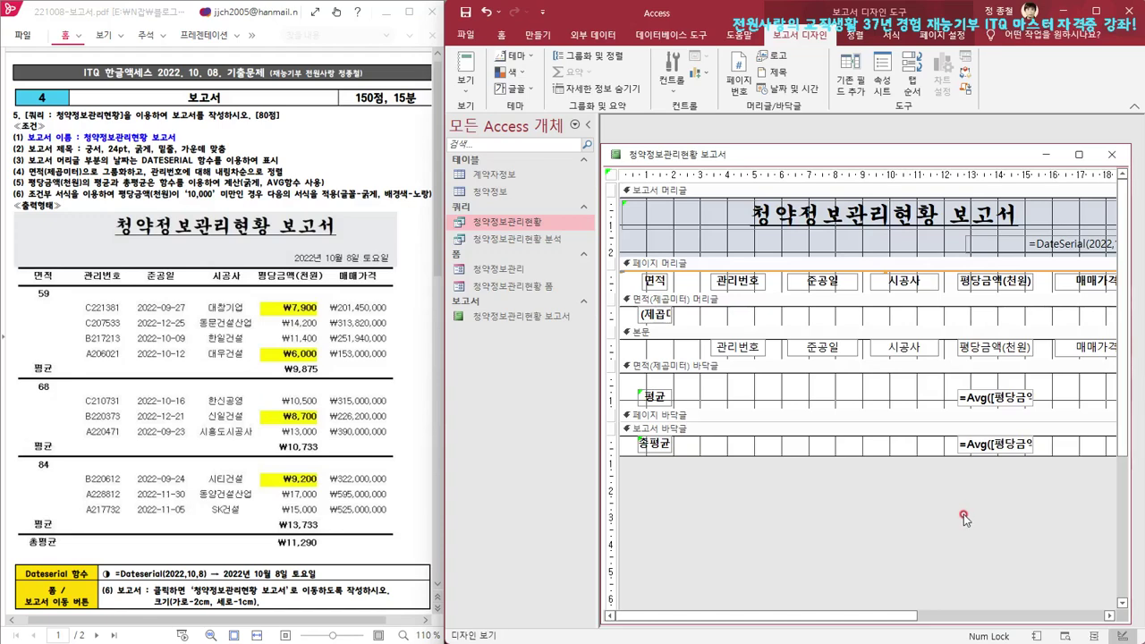
Duplicate the page header line twice and move one copy into the 면적(제곱미터) group footer, beneath the 평균 row
{"action": "key", "text": "Down"}
{"action": "key", "text": "Down"}
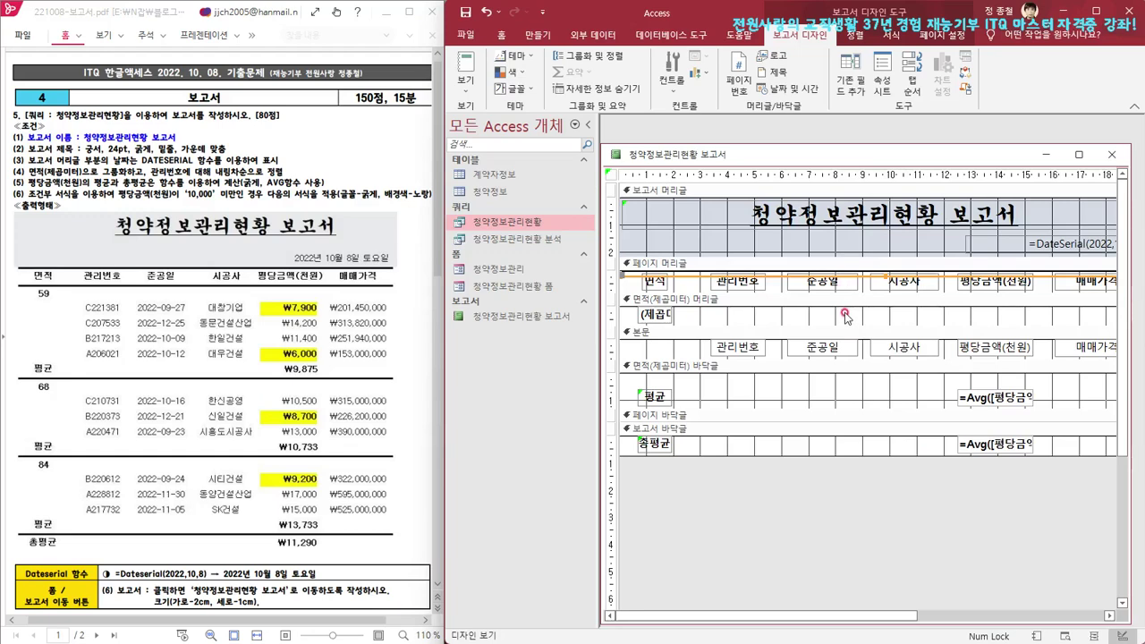
{"action": "key", "text": "Down"}
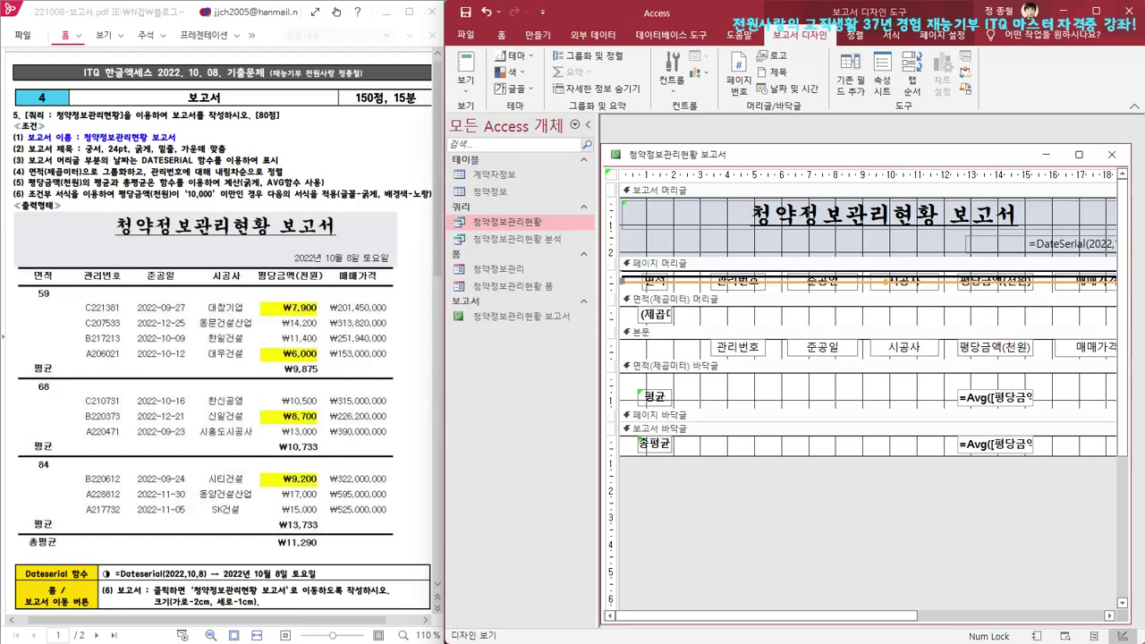
{"action": "left_click_drag", "start_coordinate": [885, 281], "coordinate": [885, 404]}
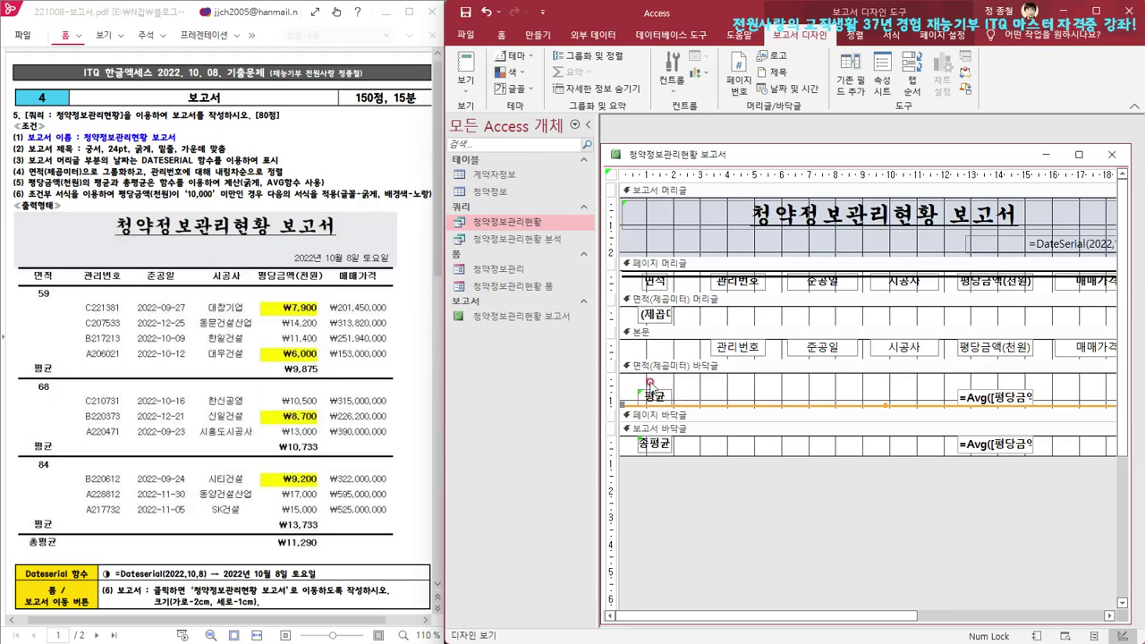
Move the 평균 label, average box and line up together in the 면적 group footer, then shrink the footer to fit them
{"action": "left_click_drag", "start_coordinate": [637, 376], "coordinate": [1019, 420]}
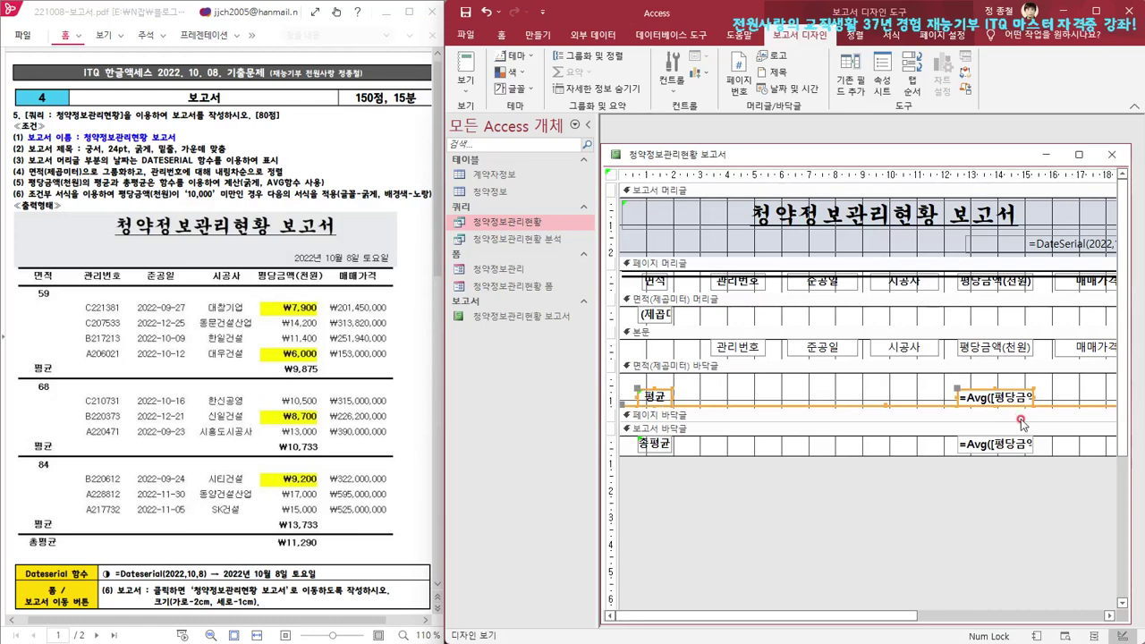
{"action": "key", "text": "Up"}
{"action": "key", "text": "Up"}
{"action": "key", "text": "Up"}
{"action": "key", "text": "Up"}
{"action": "key", "text": "Up"}
{"action": "key", "text": "Up"}
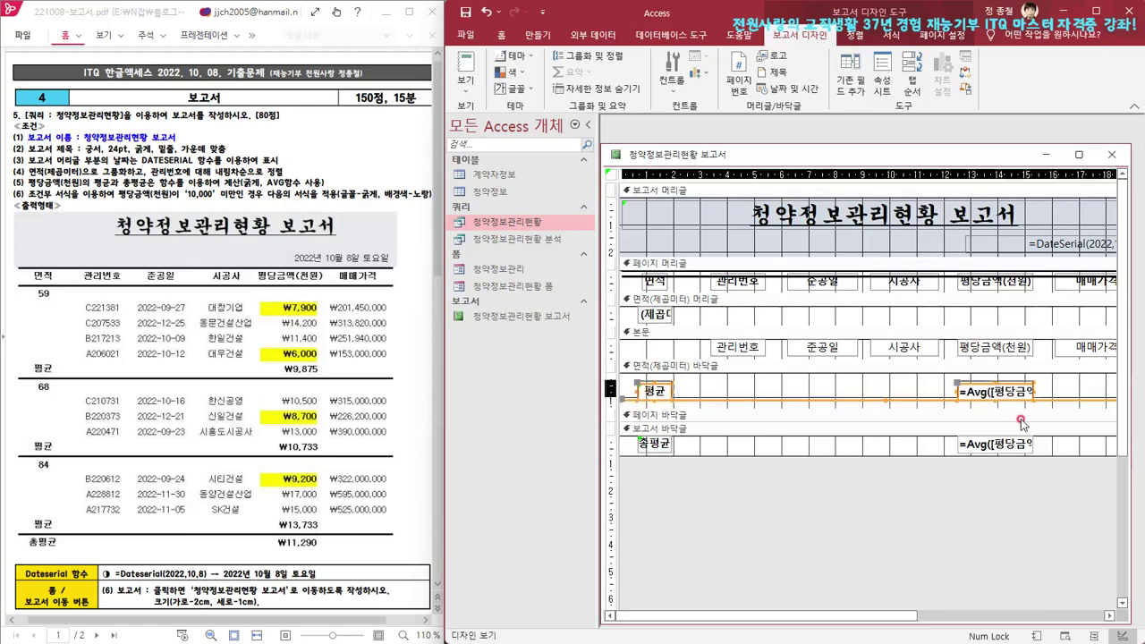
{"action": "key", "text": "Up"}
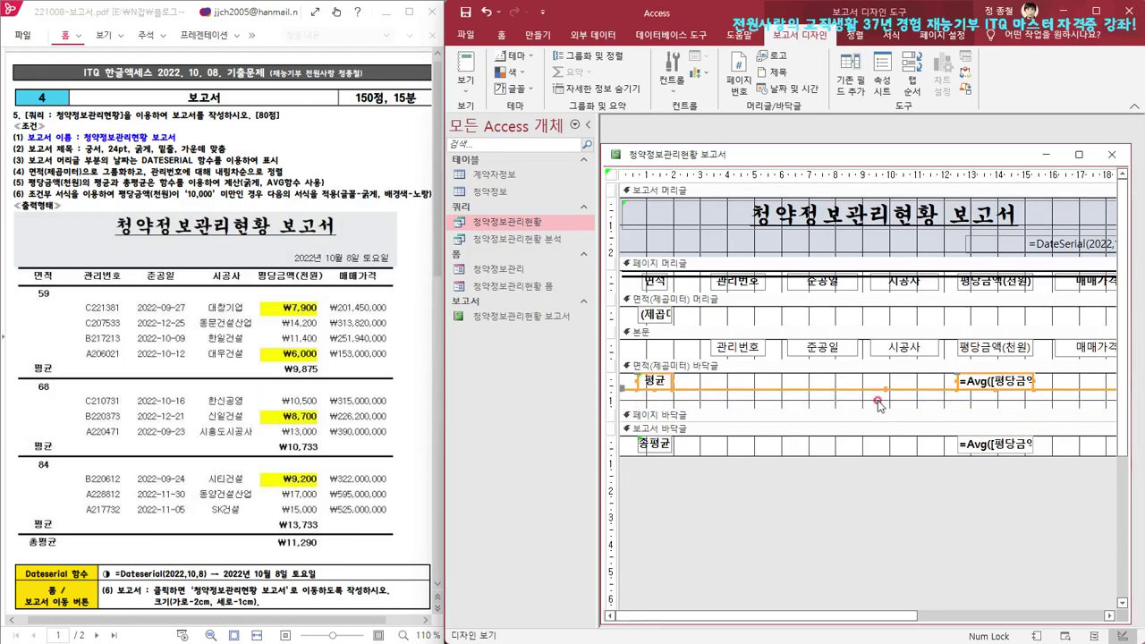
{"action": "left_click_drag", "start_coordinate": [870, 410], "coordinate": [867, 387]}
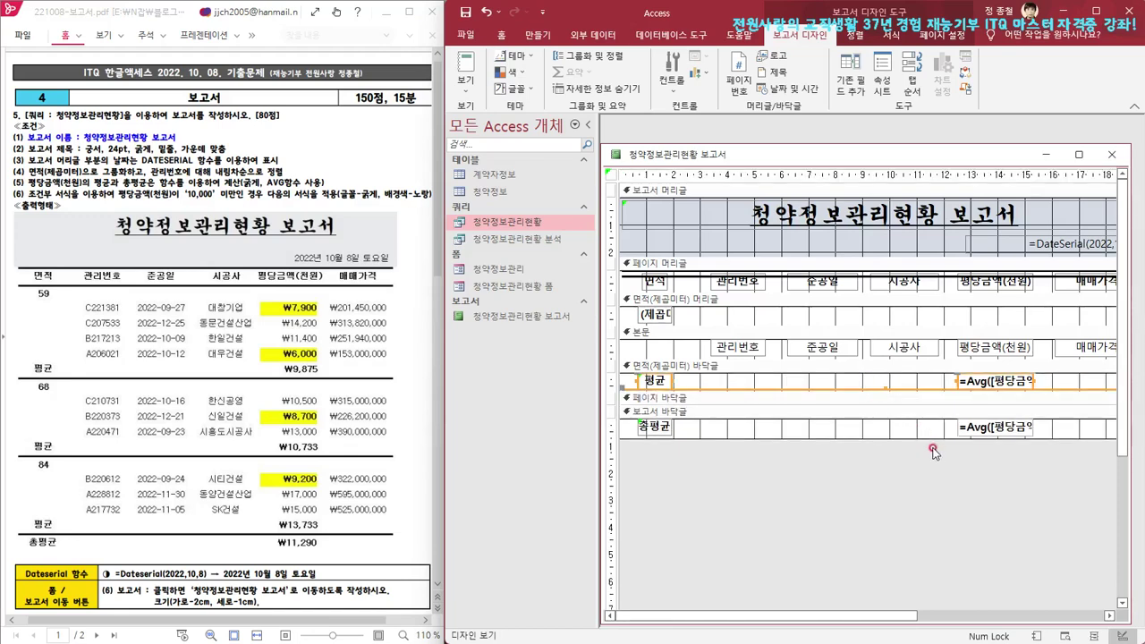
Move the second page header line down to just below the column labels, leaving the original line above them
{"action": "left_click", "coordinate": [837, 279]}
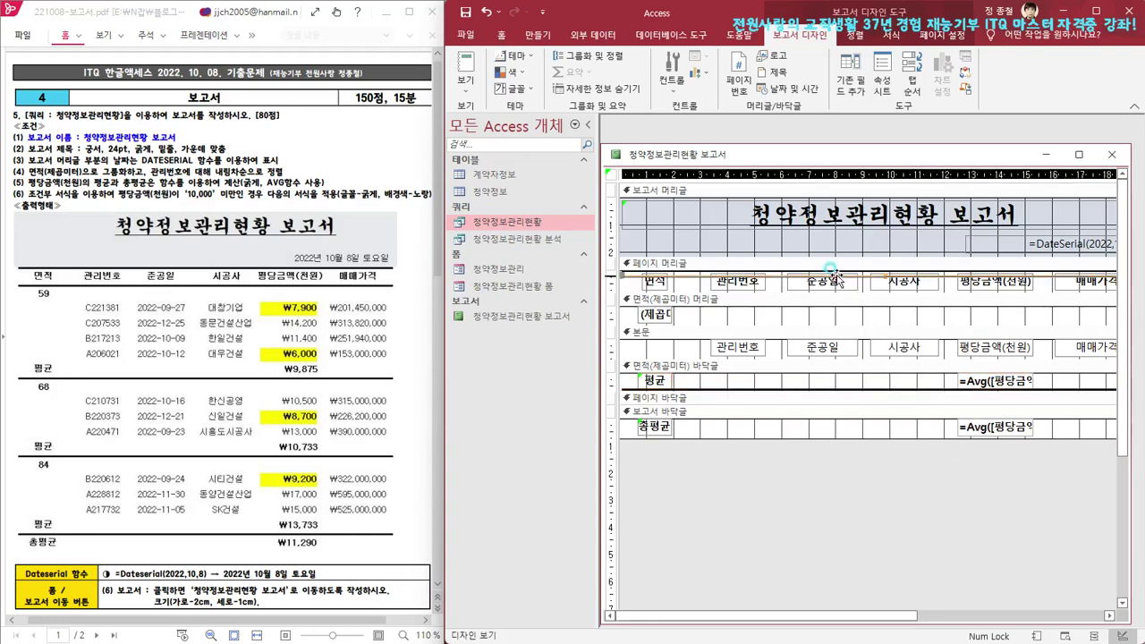
{"action": "key", "text": "Down"}
{"action": "key", "text": "Down"}
{"action": "key", "text": "Down"}
{"action": "key", "text": "Down"}
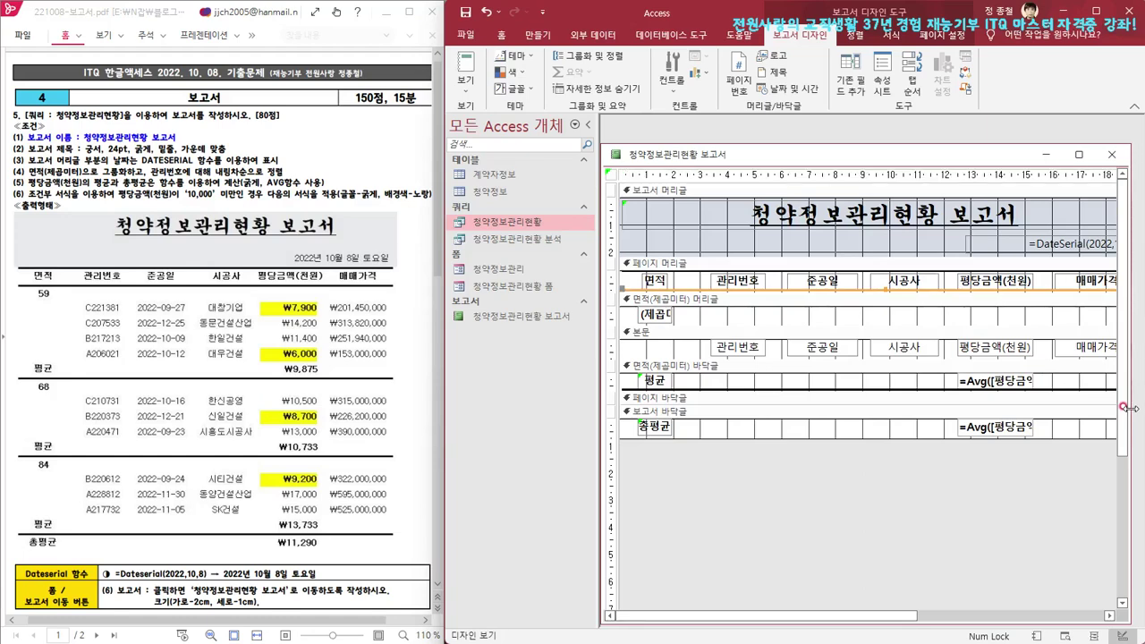
{"action": "left_click", "coordinate": [866, 276]}
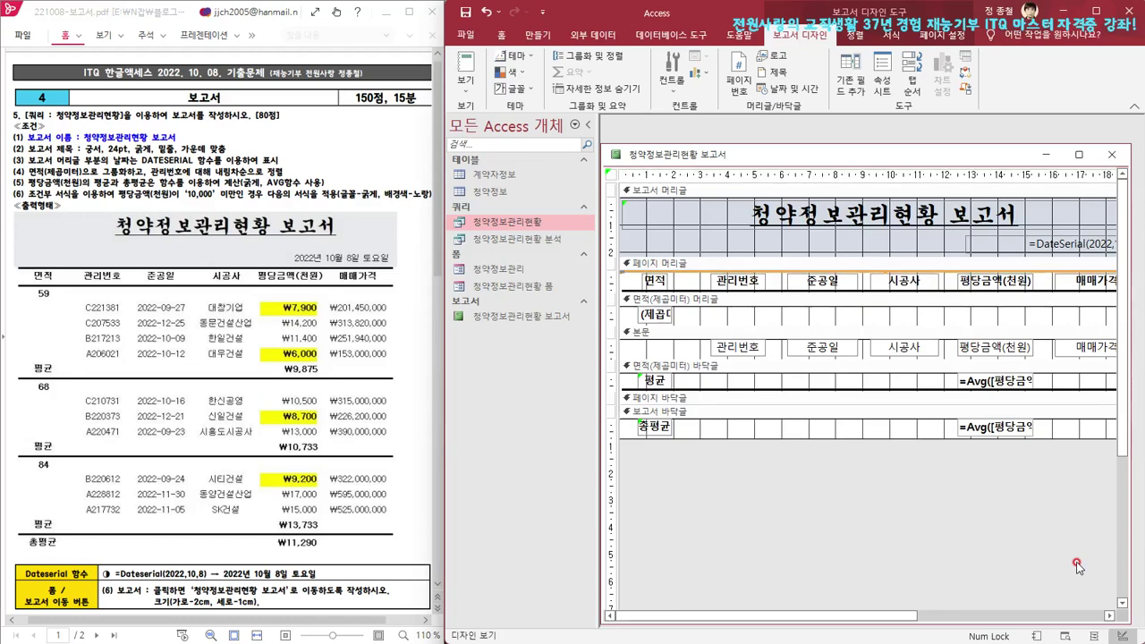
{"action": "left_click", "coordinate": [905, 244]}
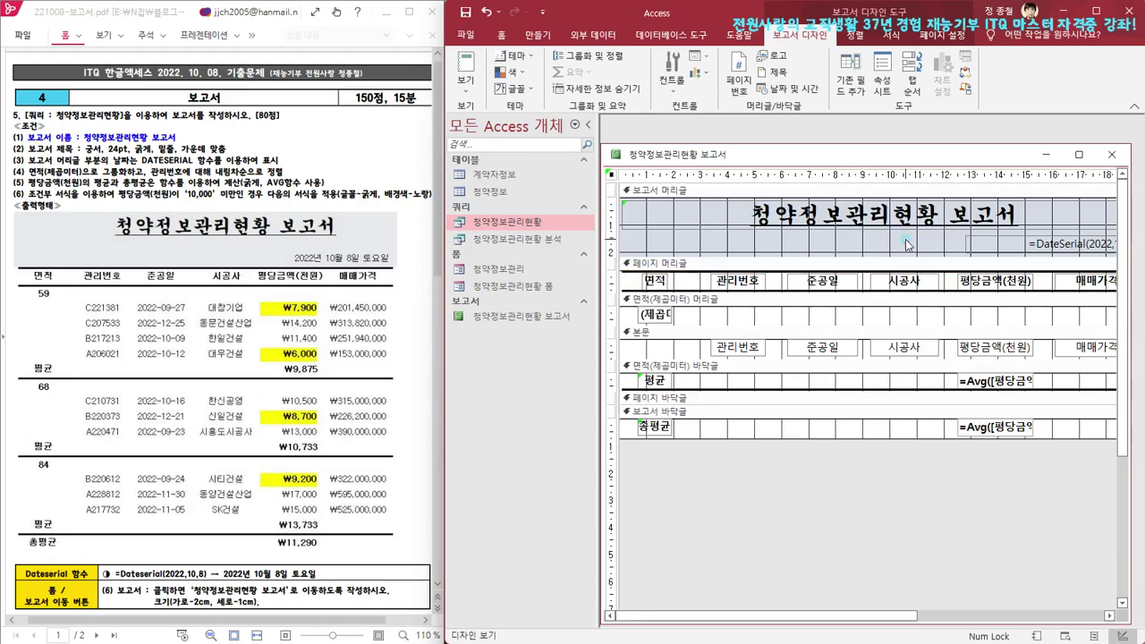
{"action": "left_click", "coordinate": [905, 244]}
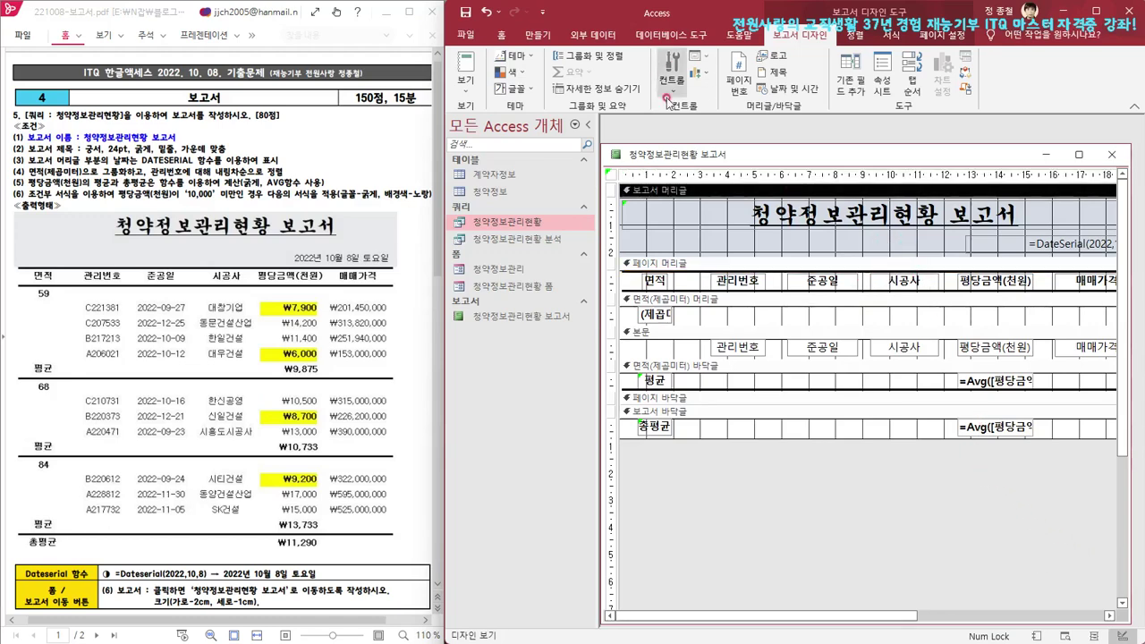
Check the separator lines in Report View, then switch the report to Layout View
{"action": "right_click", "coordinate": [726, 156]}
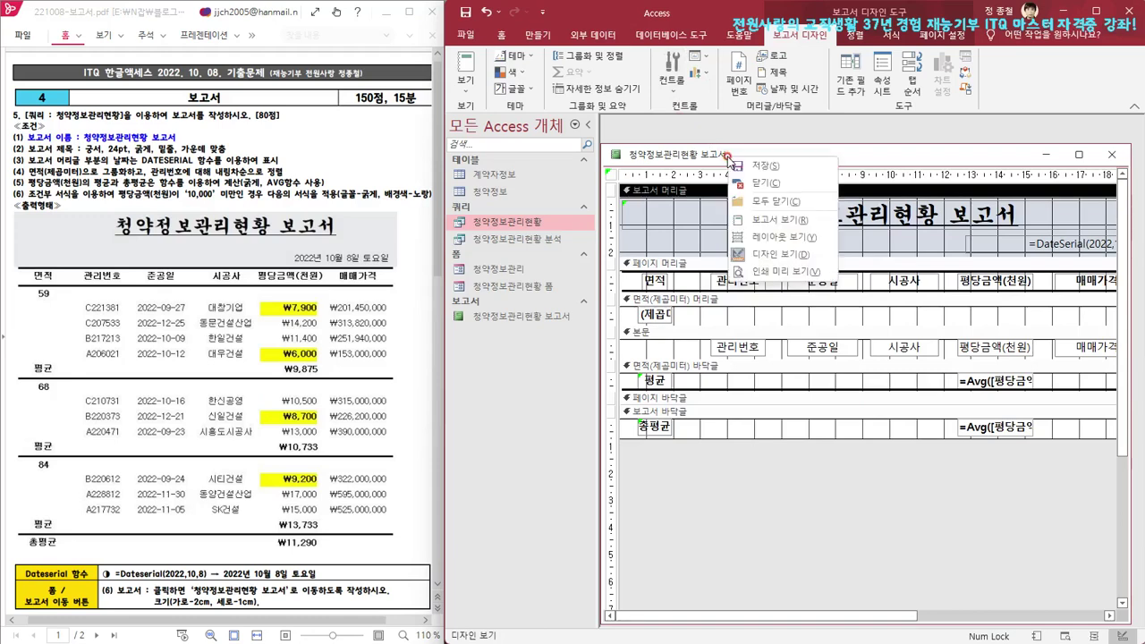
{"action": "left_click", "coordinate": [775, 219]}
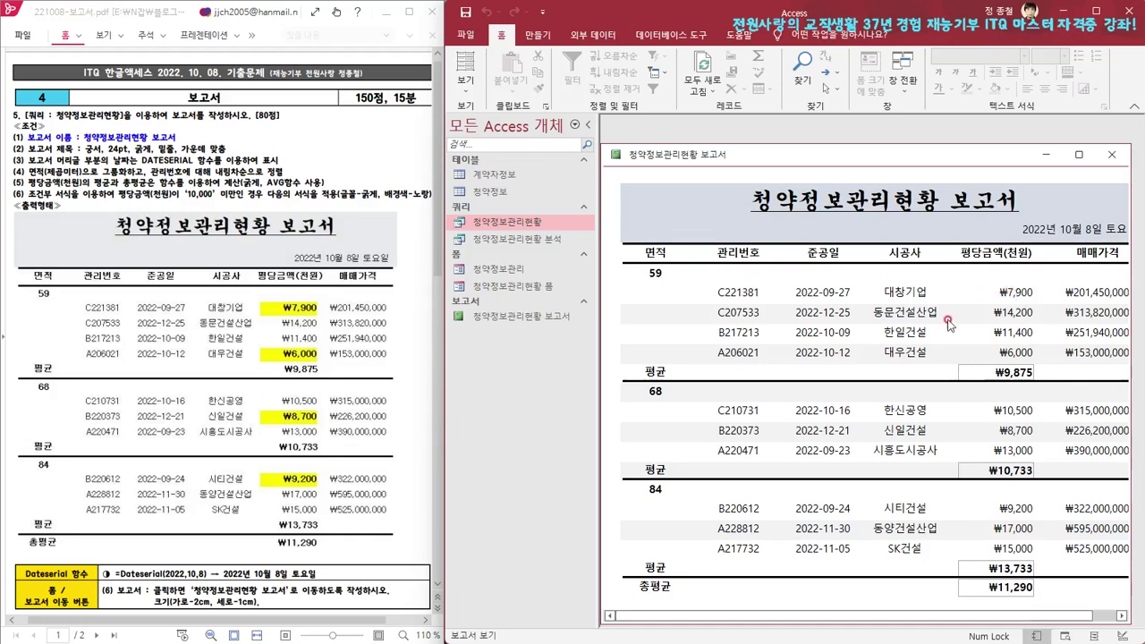
{"action": "right_click", "coordinate": [700, 157]}
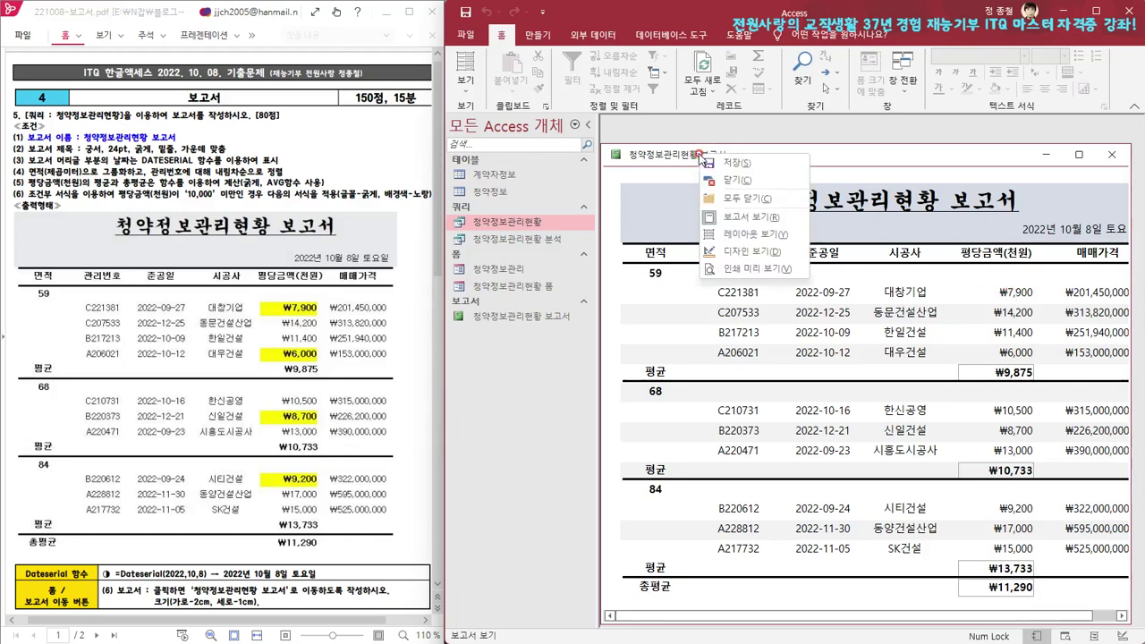
{"action": "left_click", "coordinate": [774, 235]}
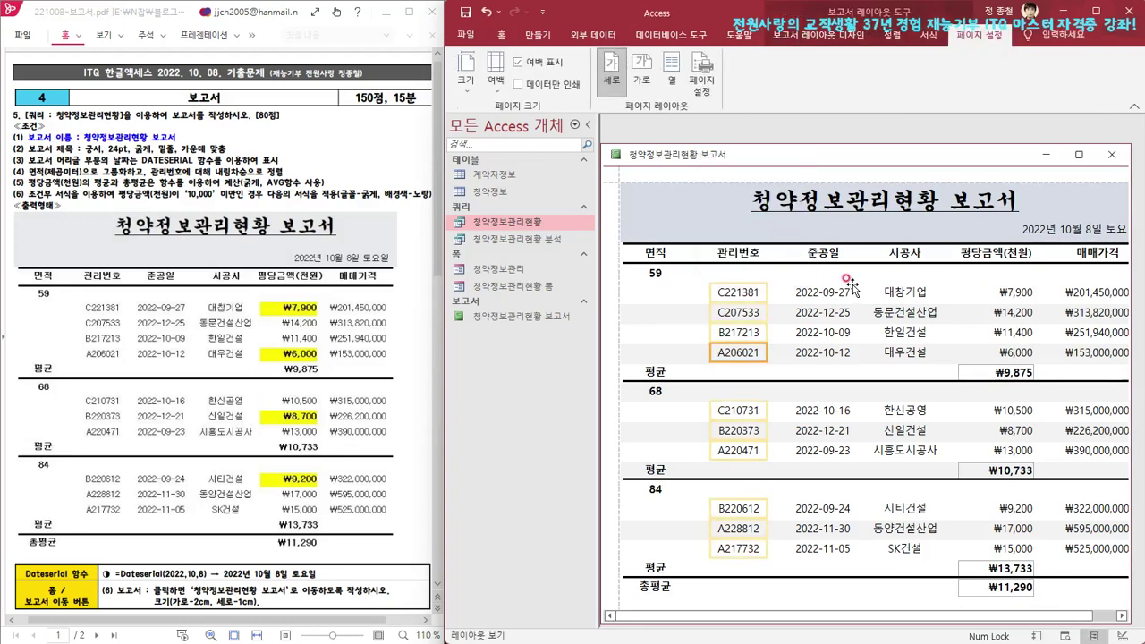
Set the alternate background color (다른 배경색) of the 본문 section to 색 없음
{"action": "left_click", "coordinate": [860, 317]}
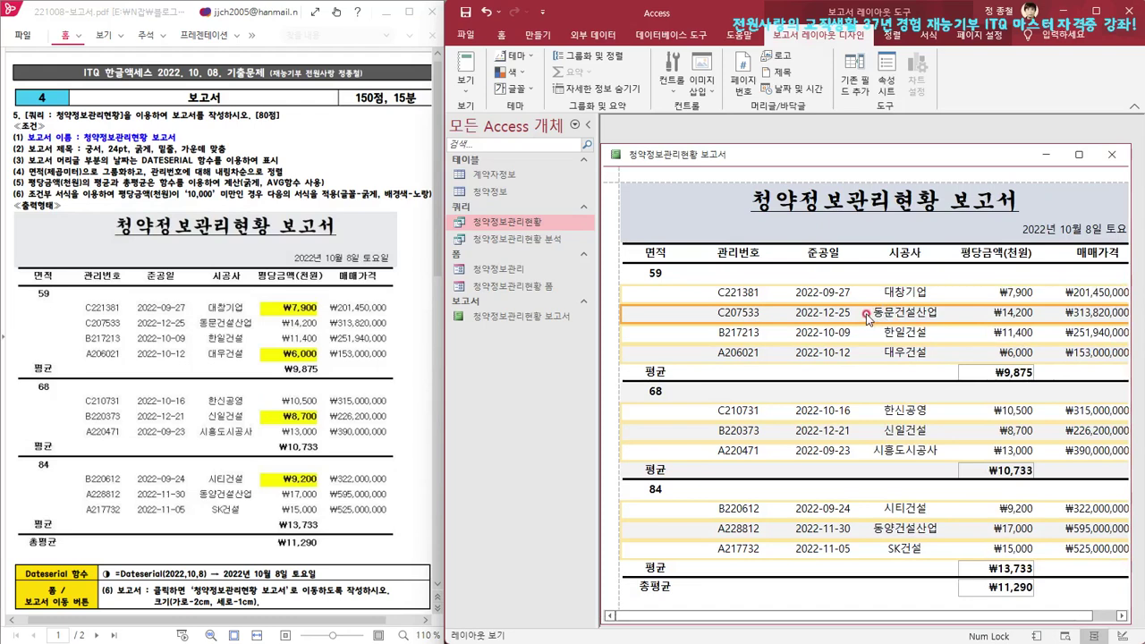
{"action": "right_click", "coordinate": [866, 315]}
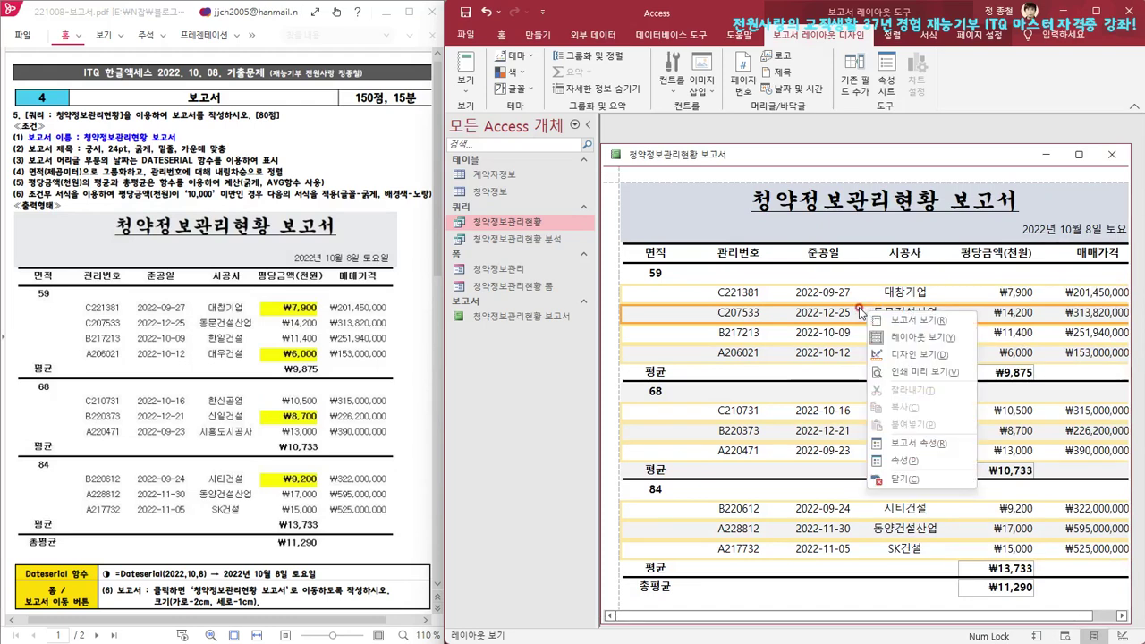
{"action": "left_click", "coordinate": [908, 461]}
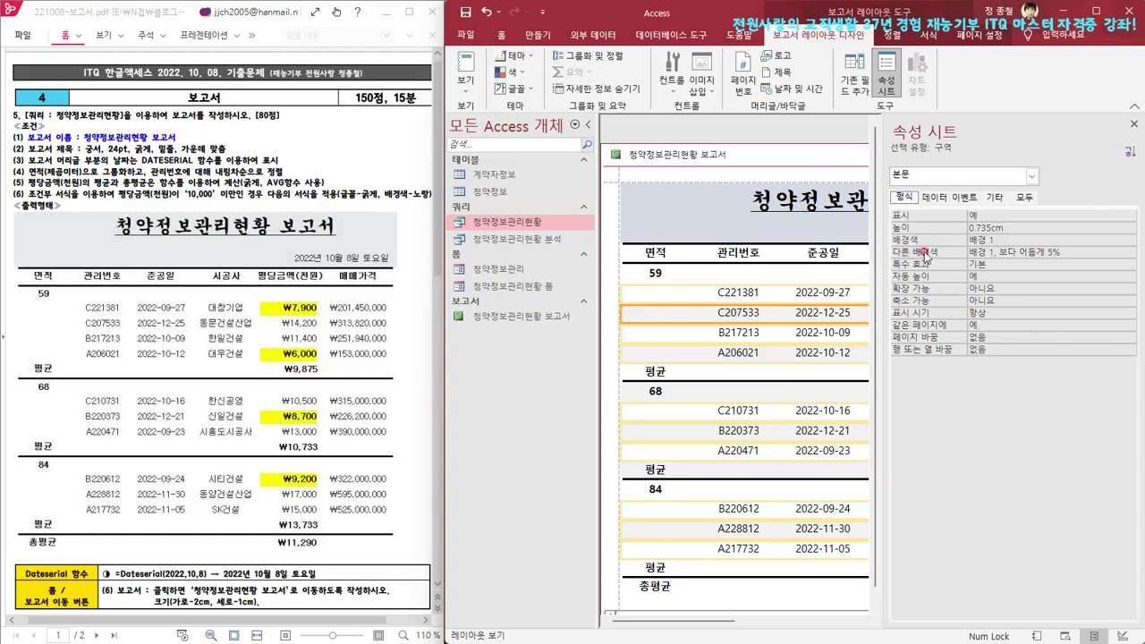
{"action": "left_click", "coordinate": [1073, 253]}
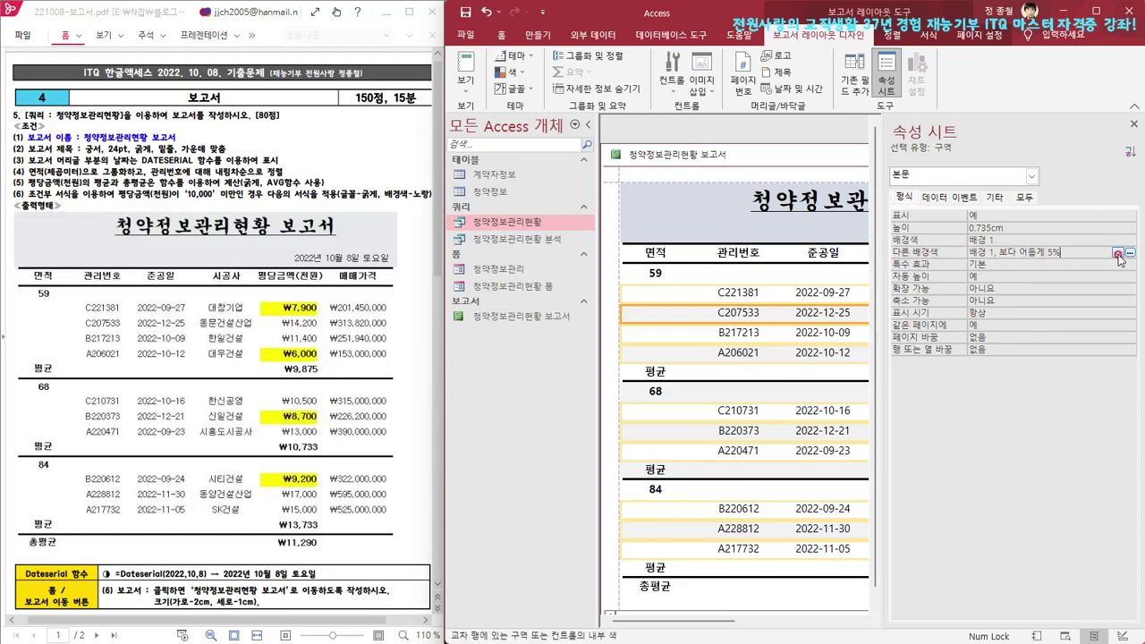
{"action": "left_click", "coordinate": [1117, 253]}
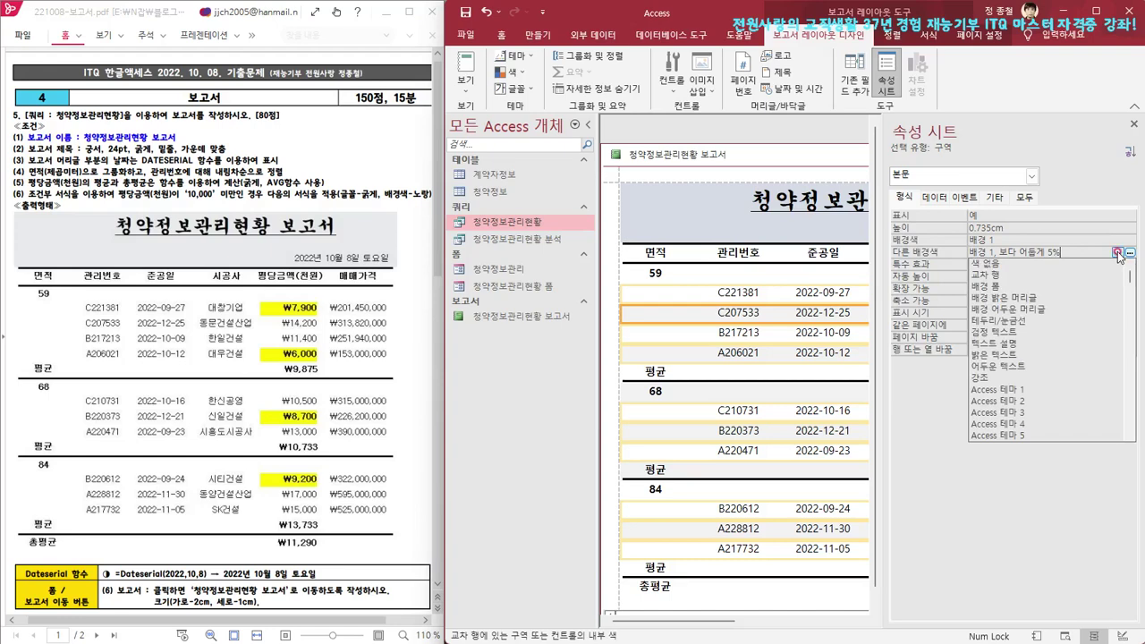
{"action": "left_click", "coordinate": [981, 265]}
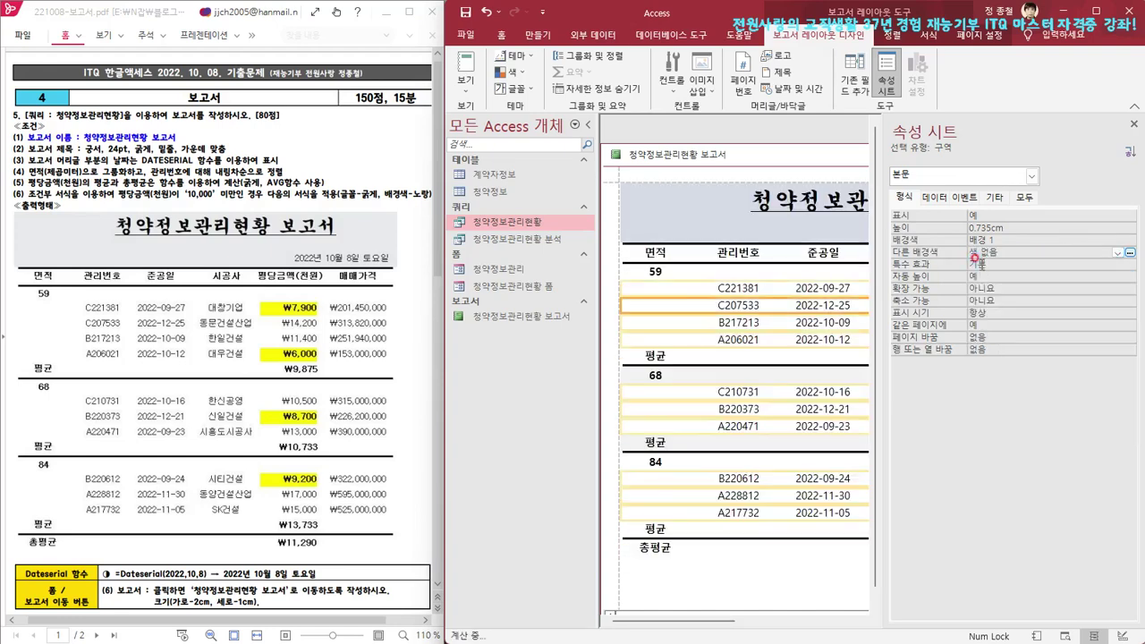
Set the alternate background color of the 면적 group header and group footer to 색 없음, then close the property sheet
{"action": "left_click", "coordinate": [741, 375]}
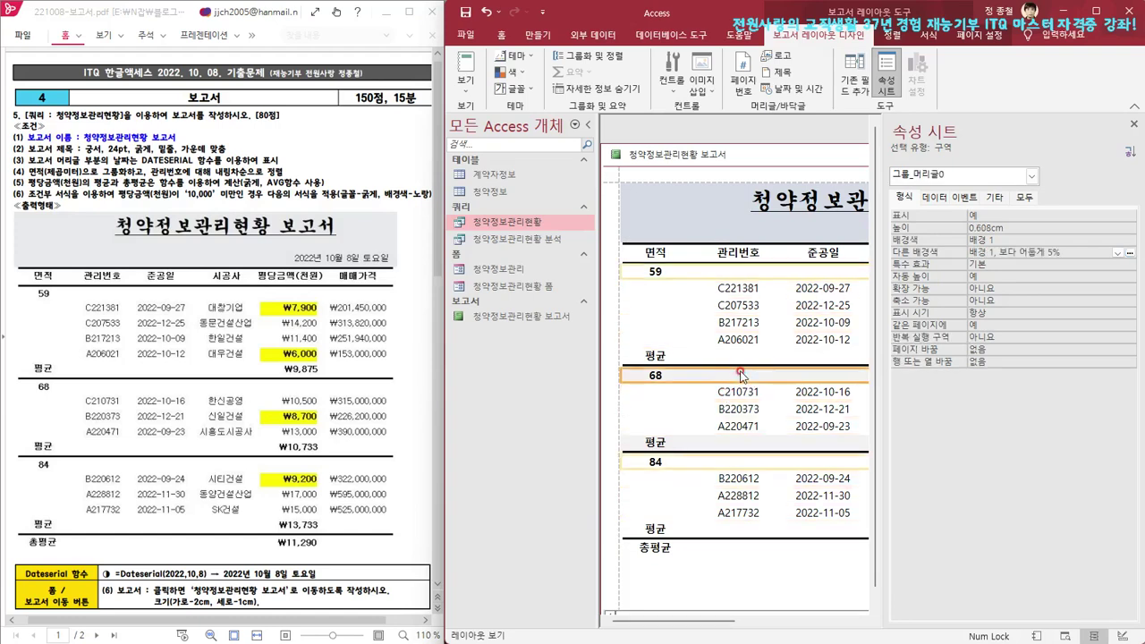
{"action": "left_click", "coordinate": [1118, 254]}
{"action": "left_click", "coordinate": [1001, 265]}
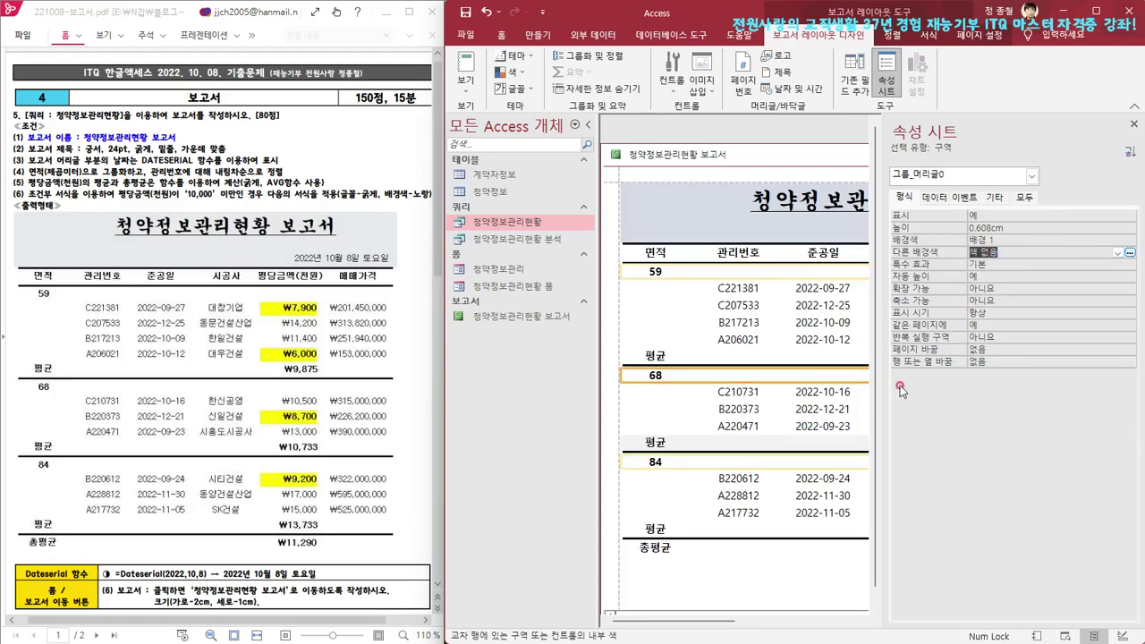
{"action": "left_click", "coordinate": [773, 443]}
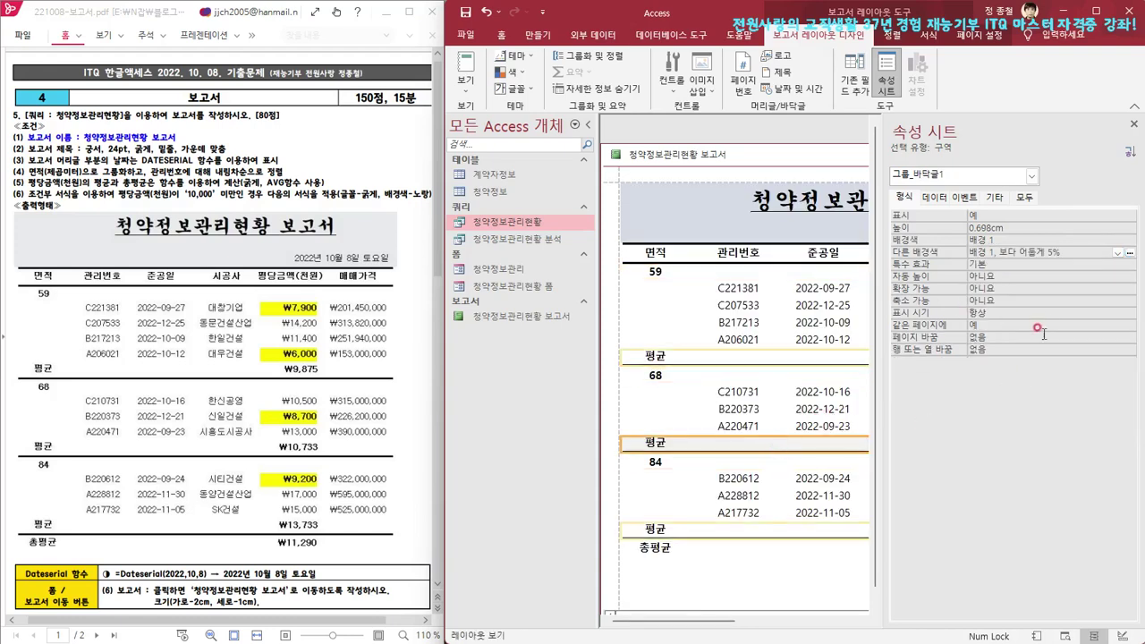
{"action": "left_click", "coordinate": [1116, 254]}
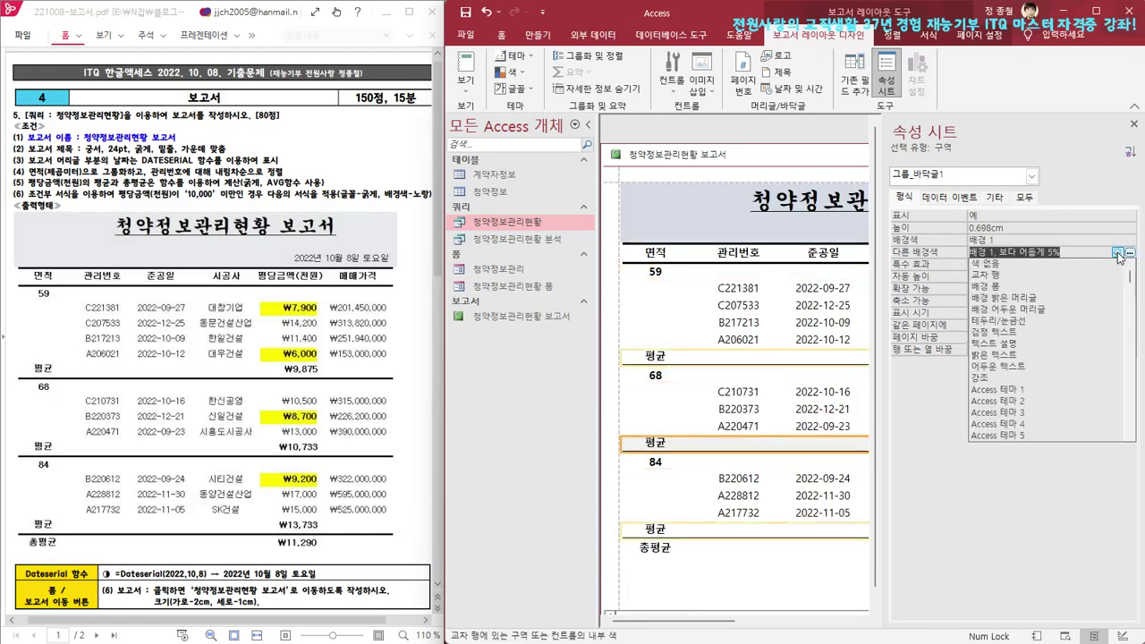
{"action": "left_click", "coordinate": [1014, 265]}
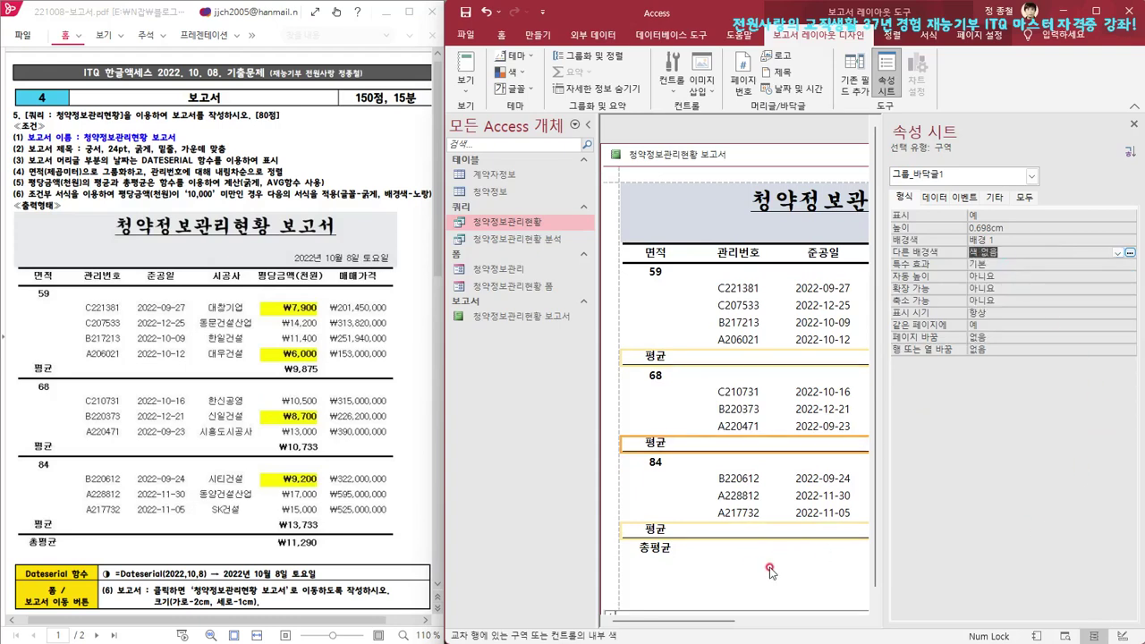
{"action": "left_click", "coordinate": [706, 211]}
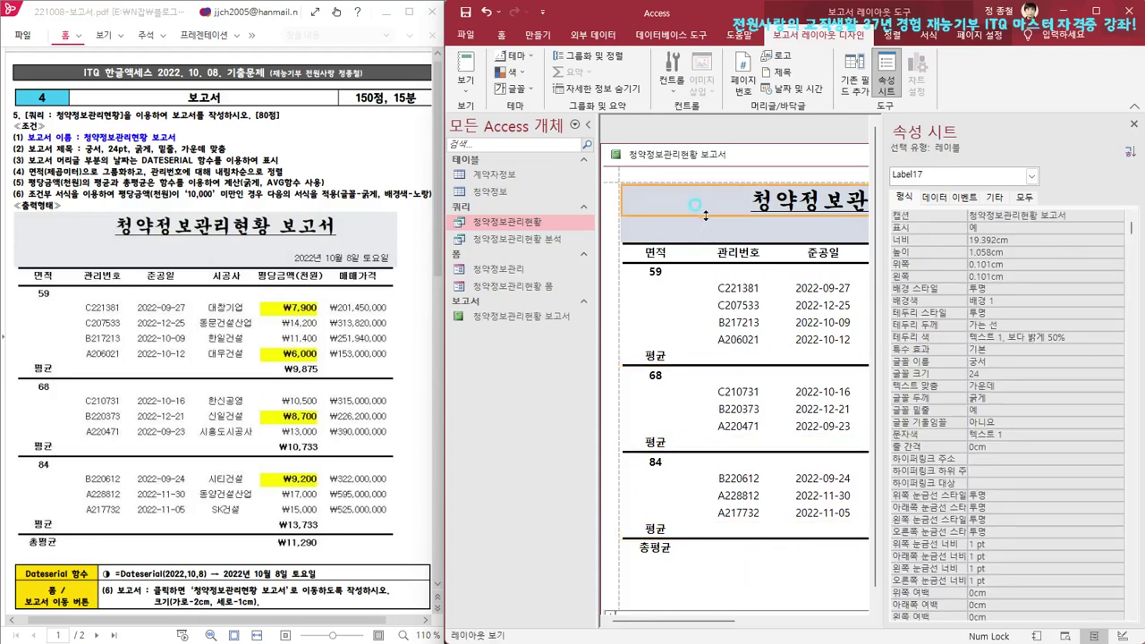
{"action": "left_click", "coordinate": [1133, 123]}
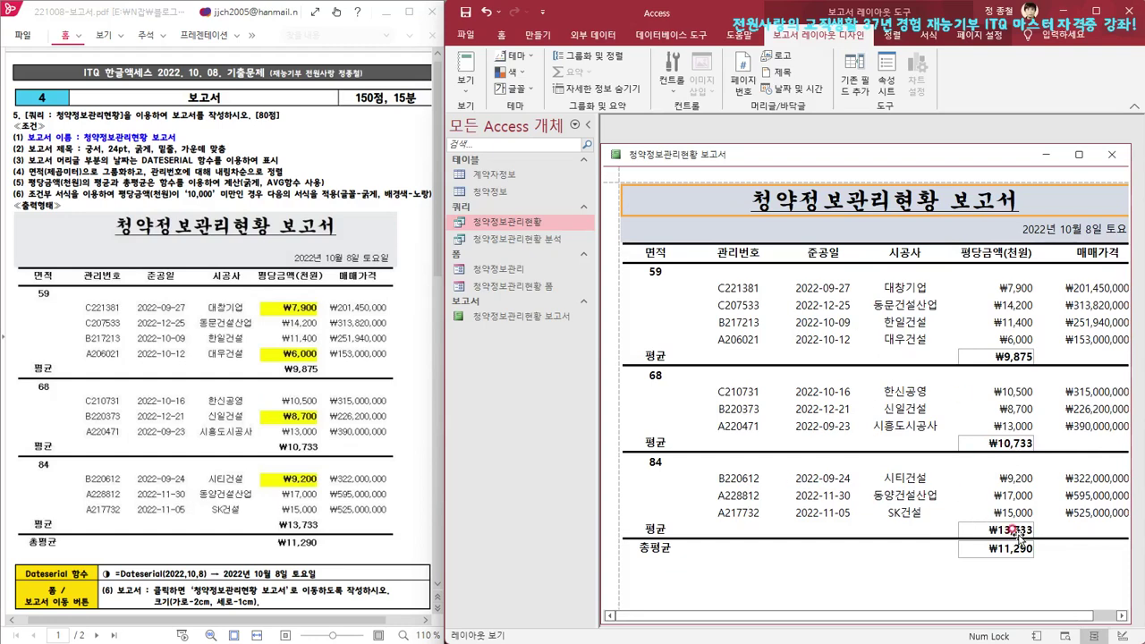
Set the border style (테두리 스타일) of the group average and overall average boxes to 투명, then close the property sheet
{"action": "left_click", "coordinate": [981, 355]}
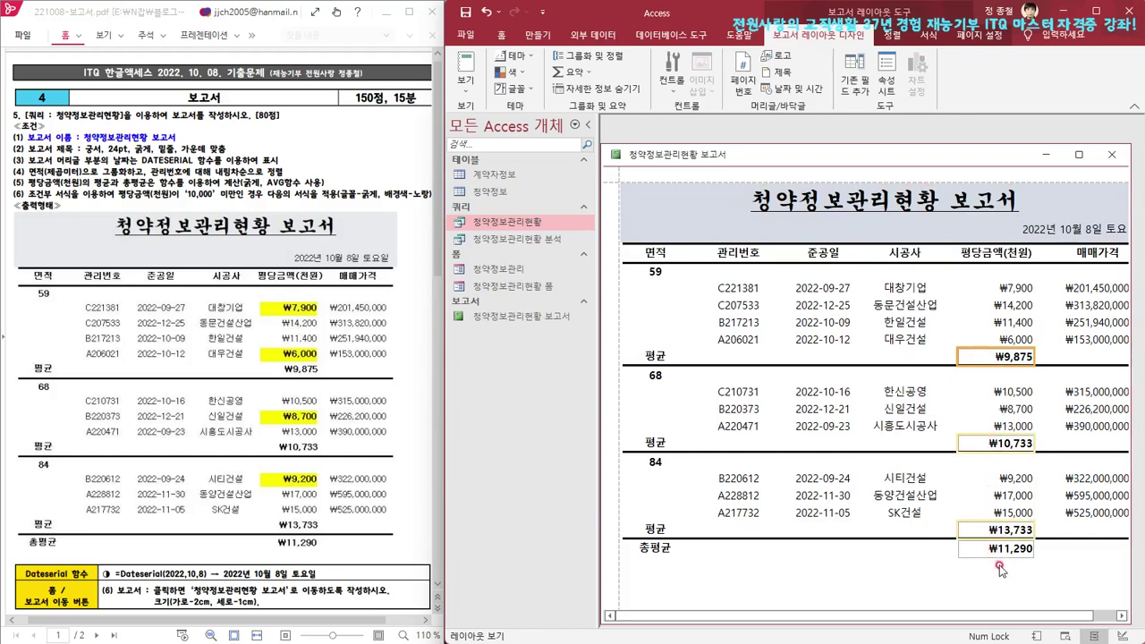
{"action": "left_click", "coordinate": [975, 552]}
{"action": "left_click", "coordinate": [981, 528]}
{"action": "left_click", "coordinate": [983, 529]}
{"action": "left_click", "coordinate": [980, 549], "text": "shift"}
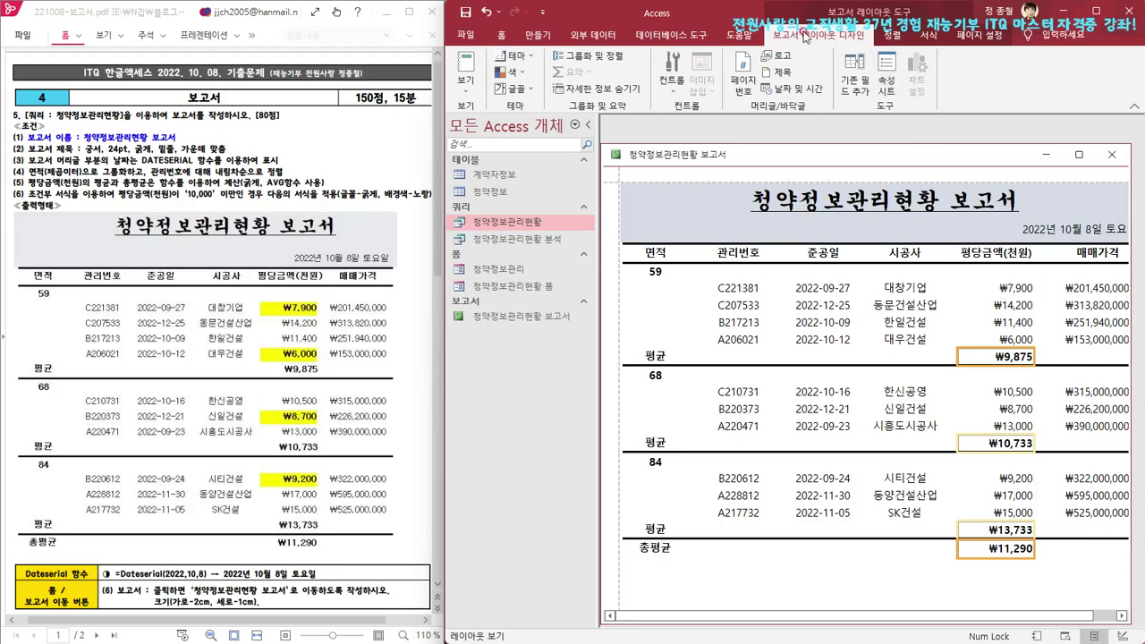
{"action": "left_click", "coordinate": [885, 63]}
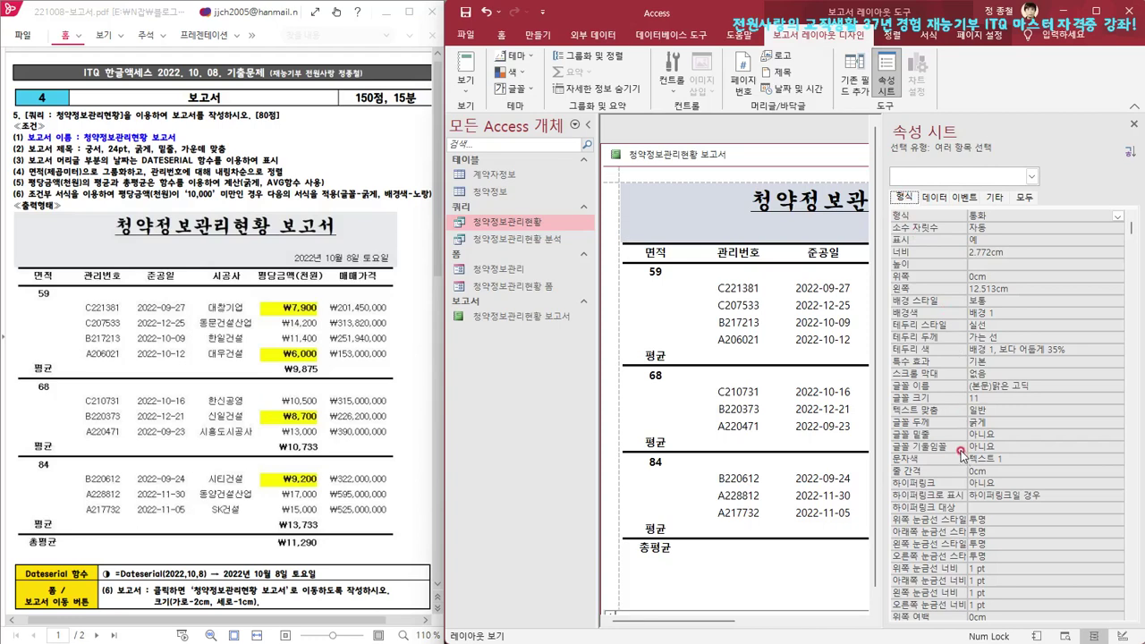
{"action": "left_click", "coordinate": [1011, 325]}
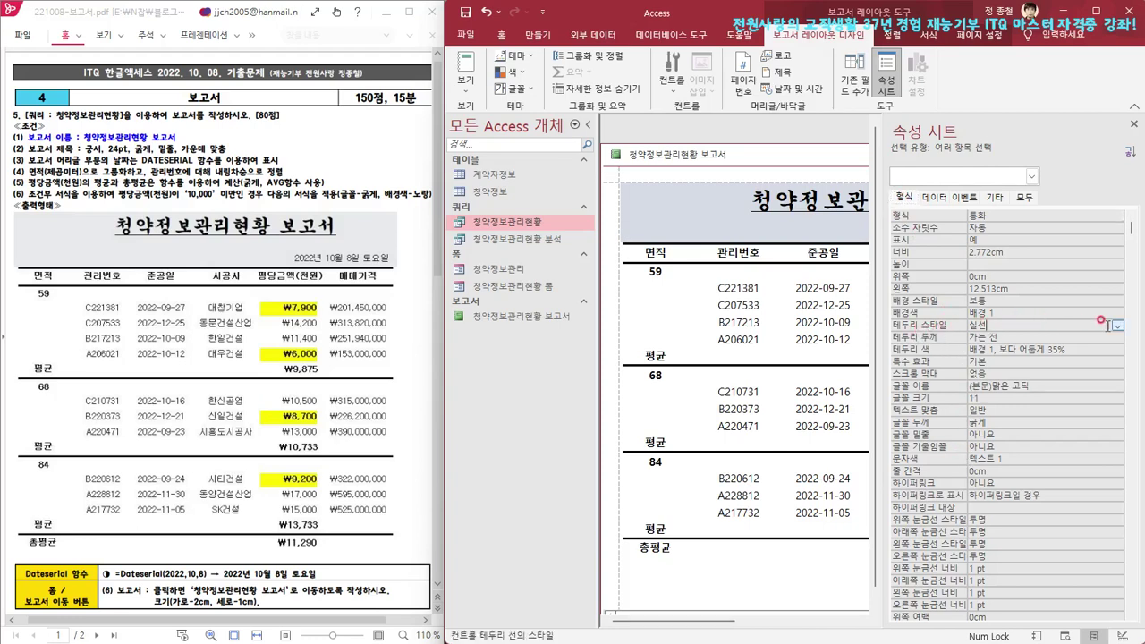
{"action": "left_click", "coordinate": [1117, 326]}
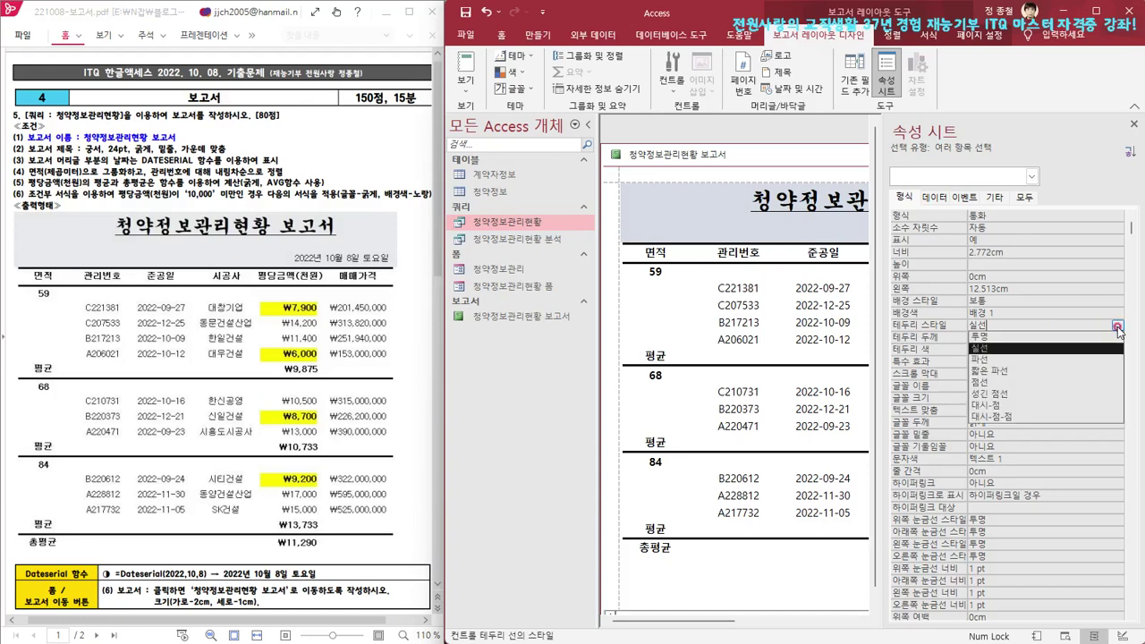
{"action": "left_click", "coordinate": [1021, 337]}
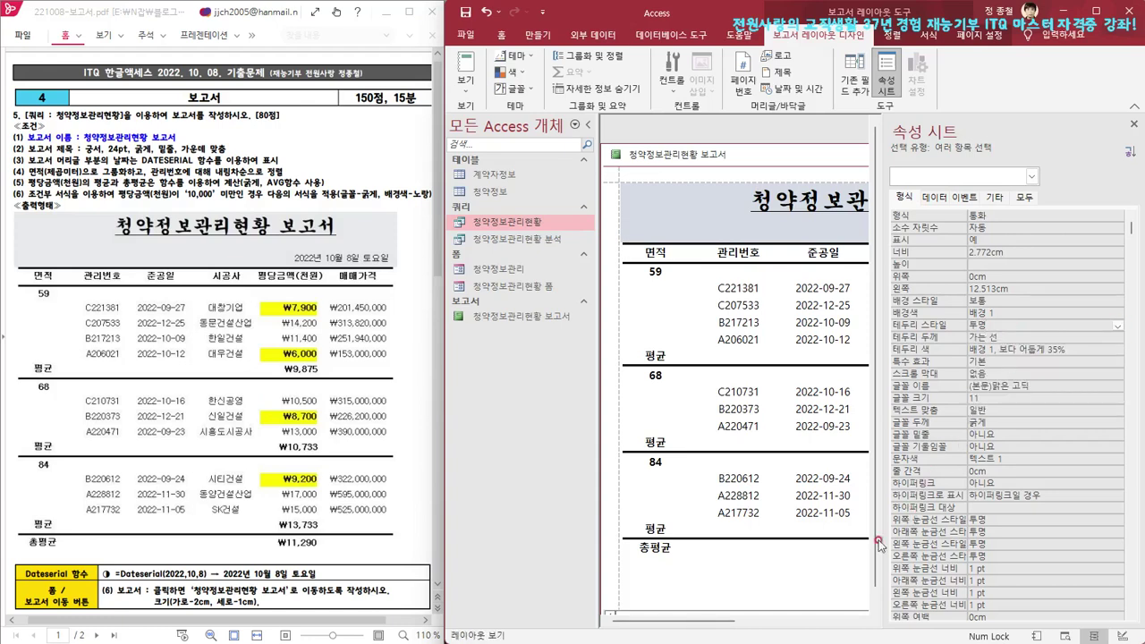
{"action": "left_click", "coordinate": [832, 569]}
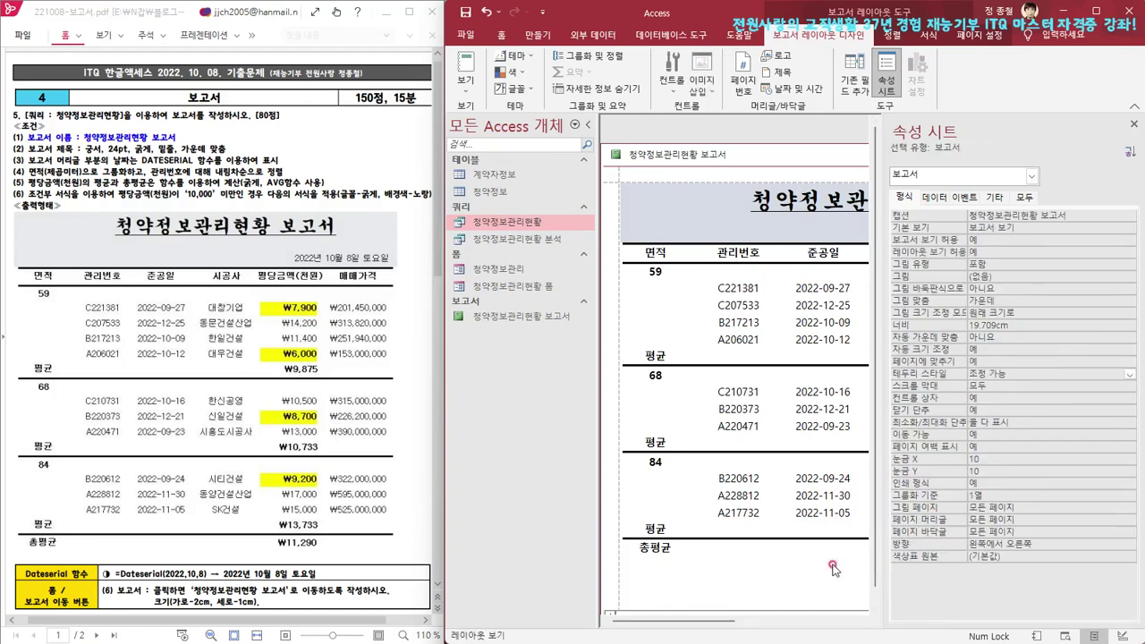
{"action": "left_click", "coordinate": [1134, 124]}
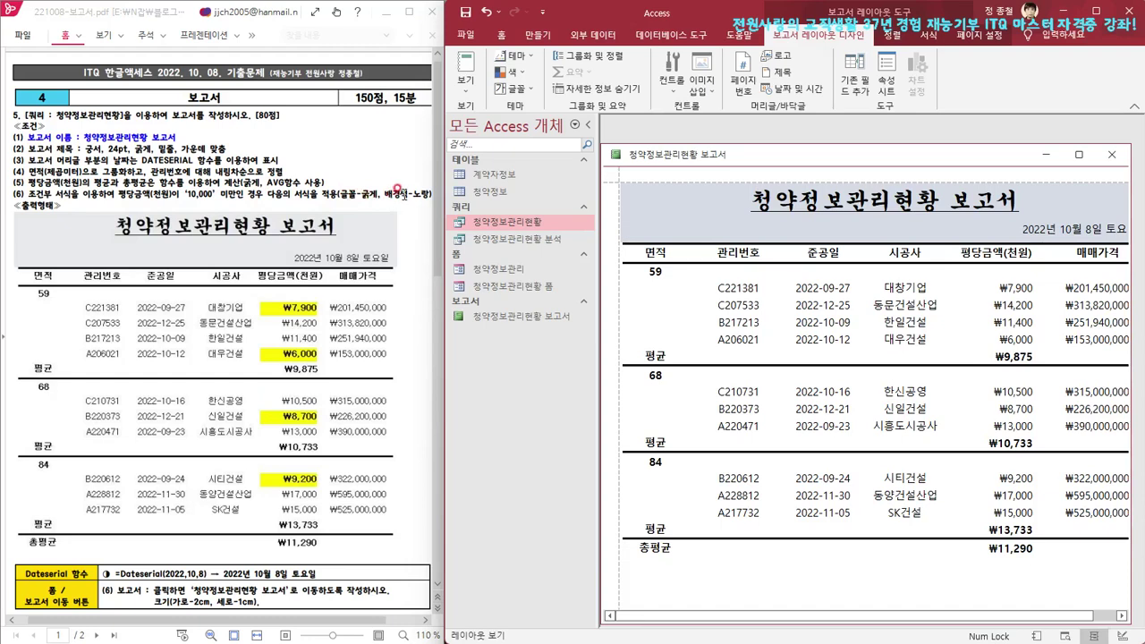
Start a new conditional formatting rule for the 평당금액(천원) detail values with the condition 다음 값보다 작음 10000
{"action": "left_click", "coordinate": [1019, 314]}
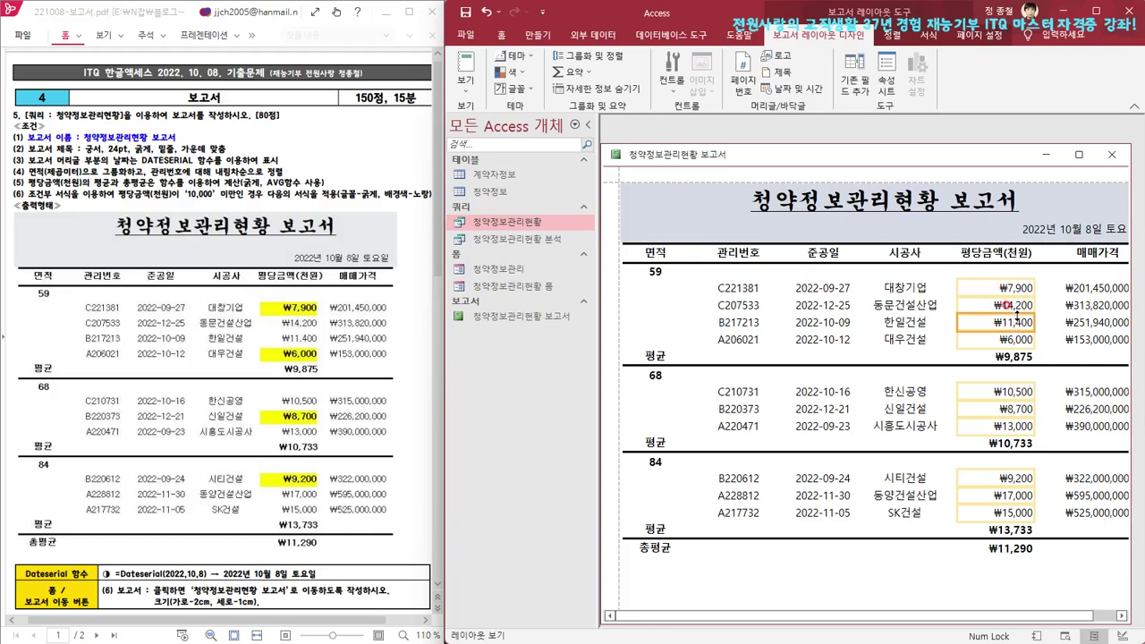
{"action": "left_click", "coordinate": [935, 37]}
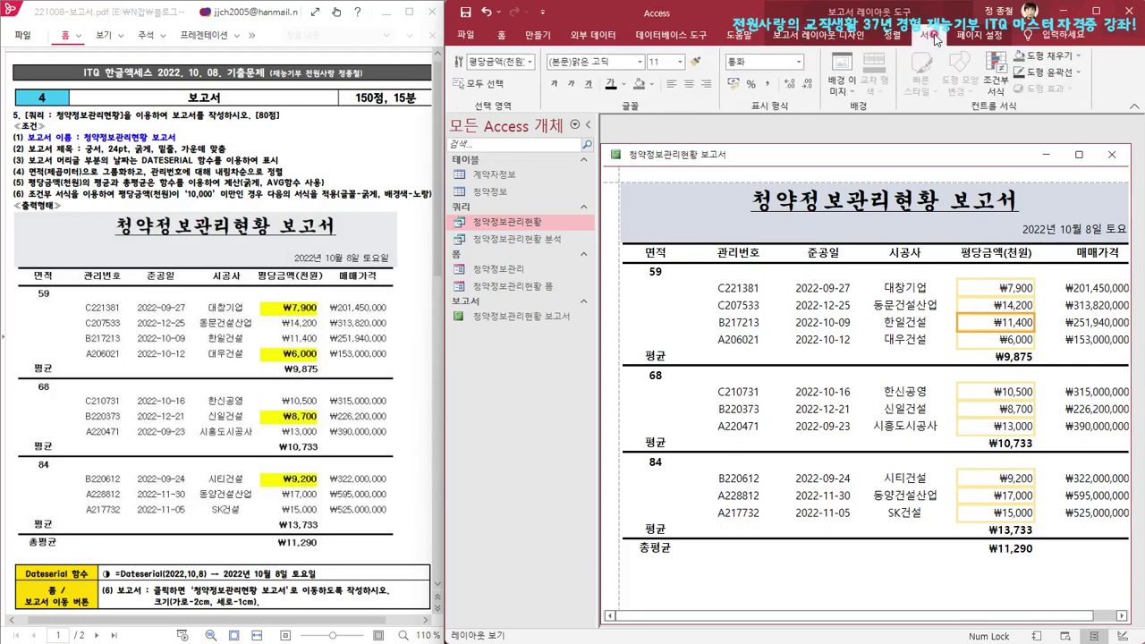
{"action": "left_click", "coordinate": [996, 79]}
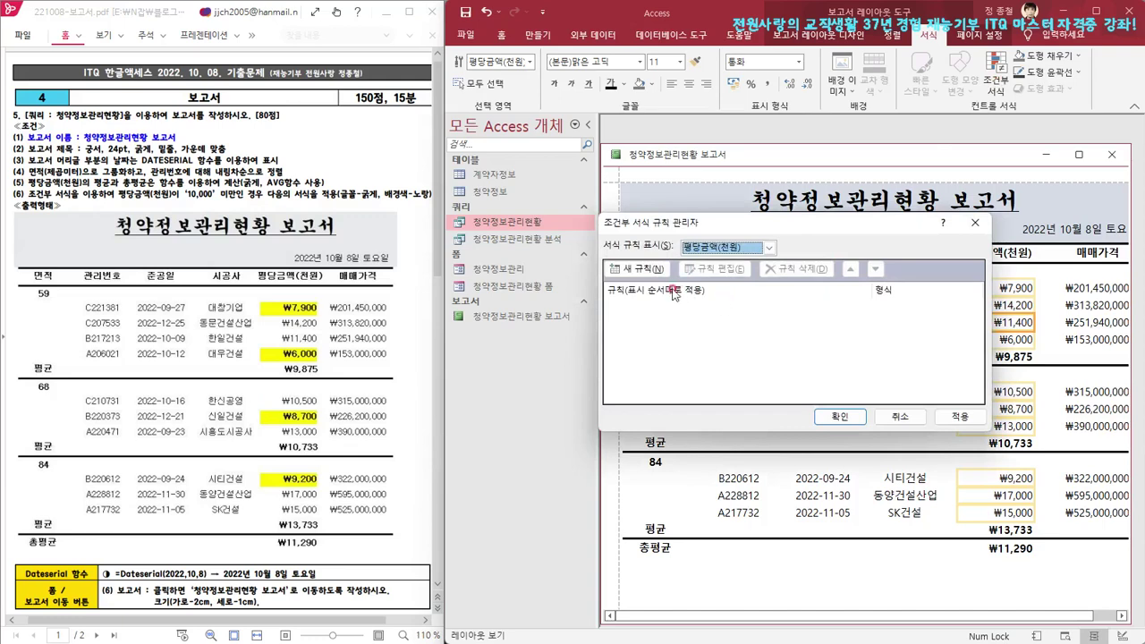
{"action": "left_click", "coordinate": [640, 270]}
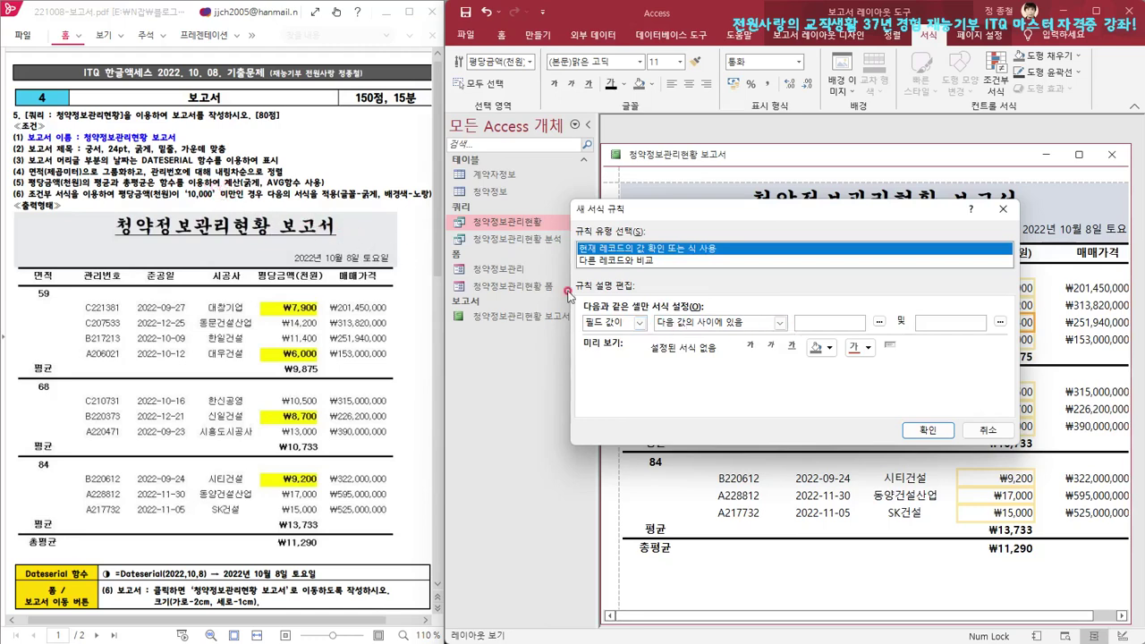
{"action": "left_click", "coordinate": [781, 324]}
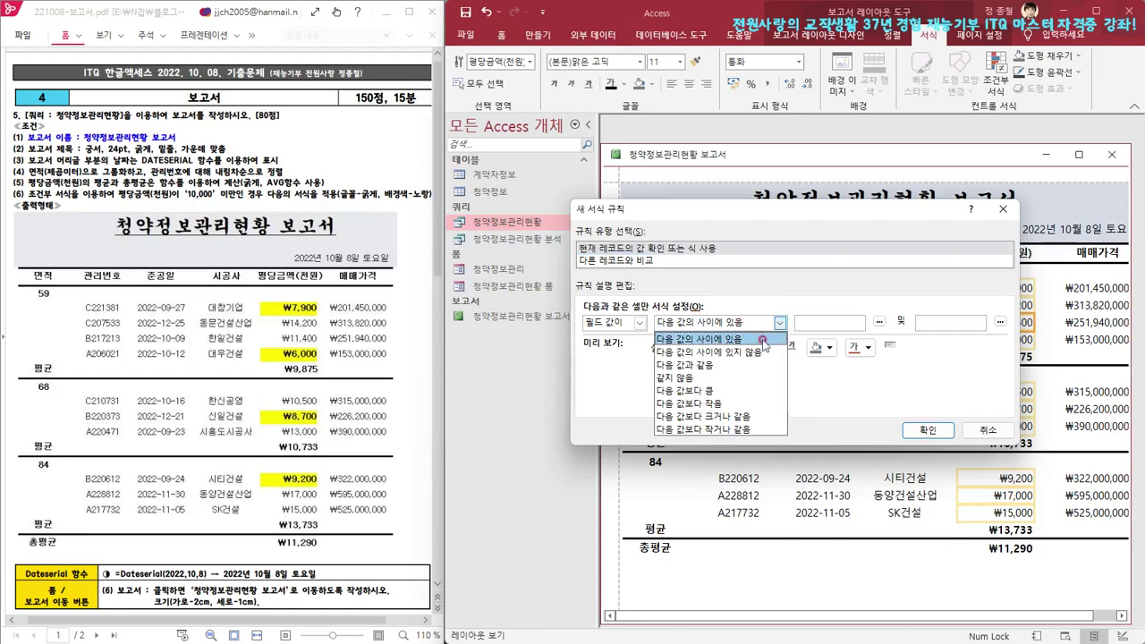
{"action": "left_click", "coordinate": [718, 404]}
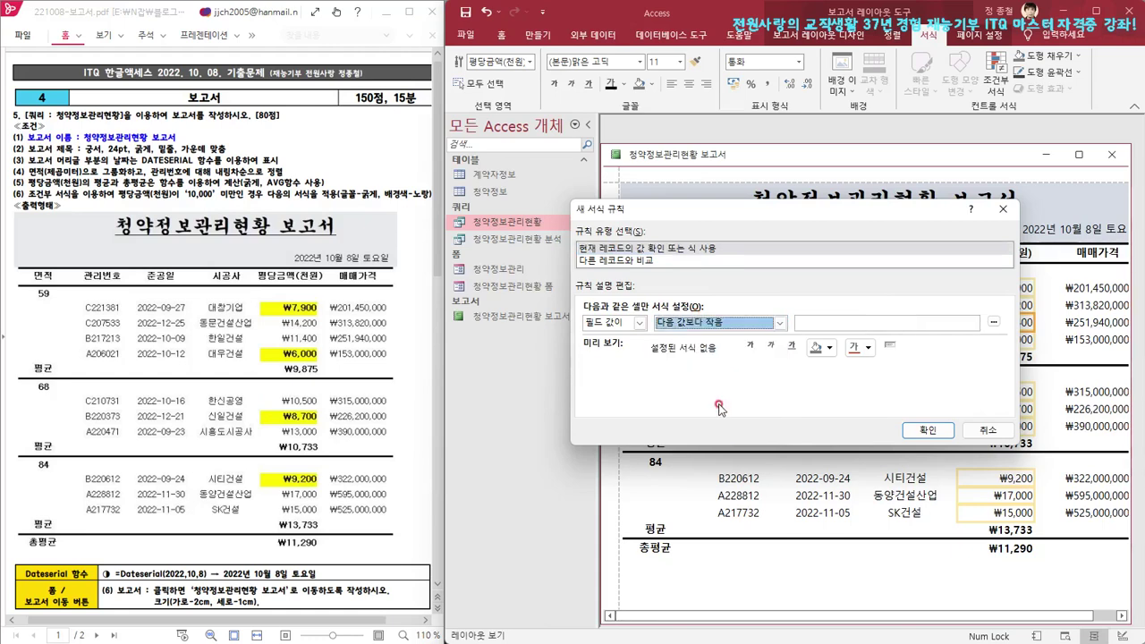
{"action": "left_click", "coordinate": [816, 323]}
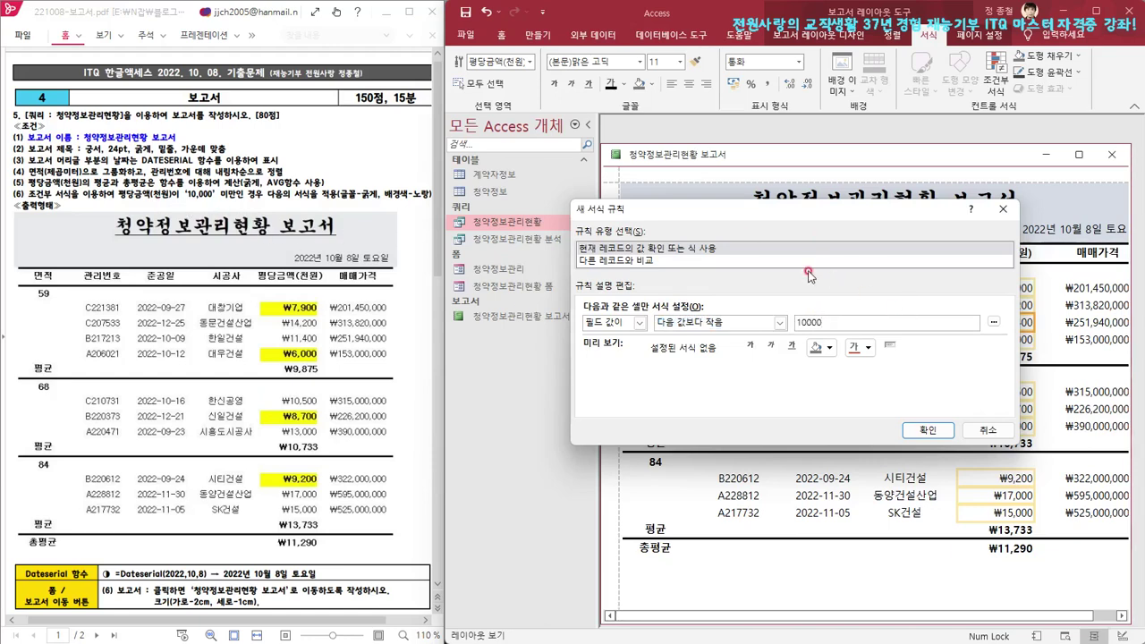
Give the rule's format a yellow background and bold font, then confirm the rule and apply it to the report
{"action": "left_click", "coordinate": [830, 349]}
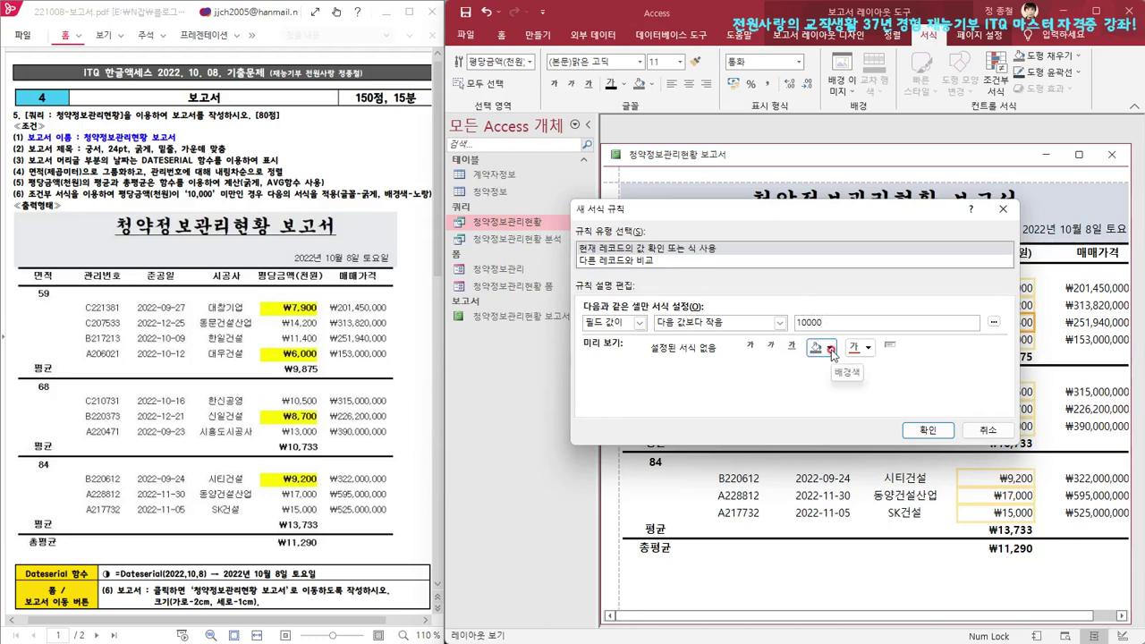
{"action": "left_click", "coordinate": [830, 349]}
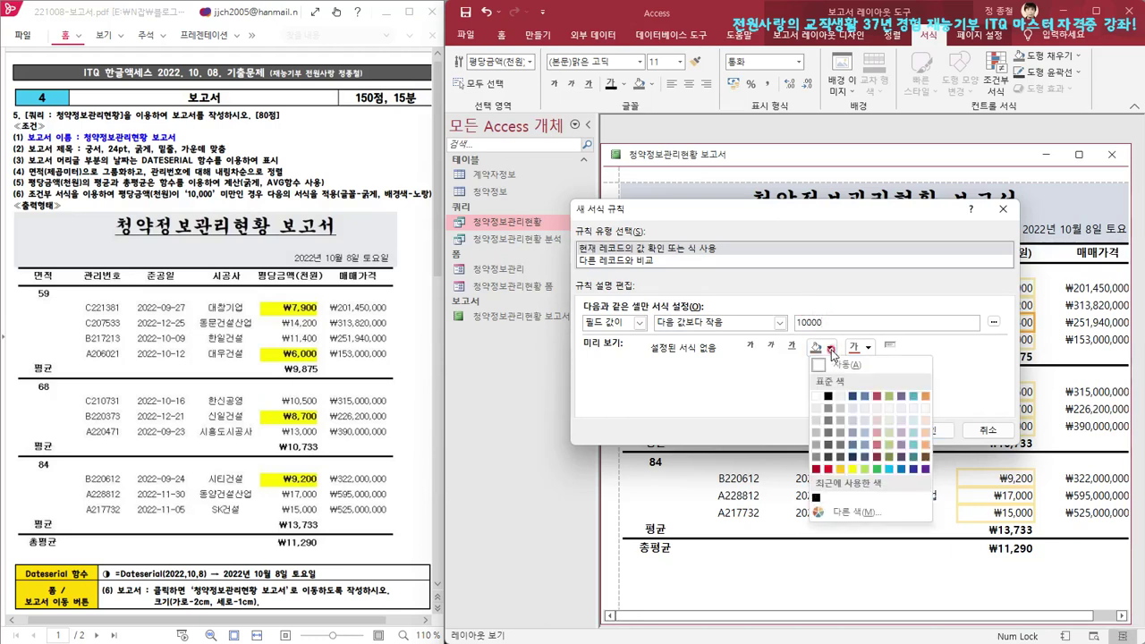
{"action": "left_click", "coordinate": [853, 471]}
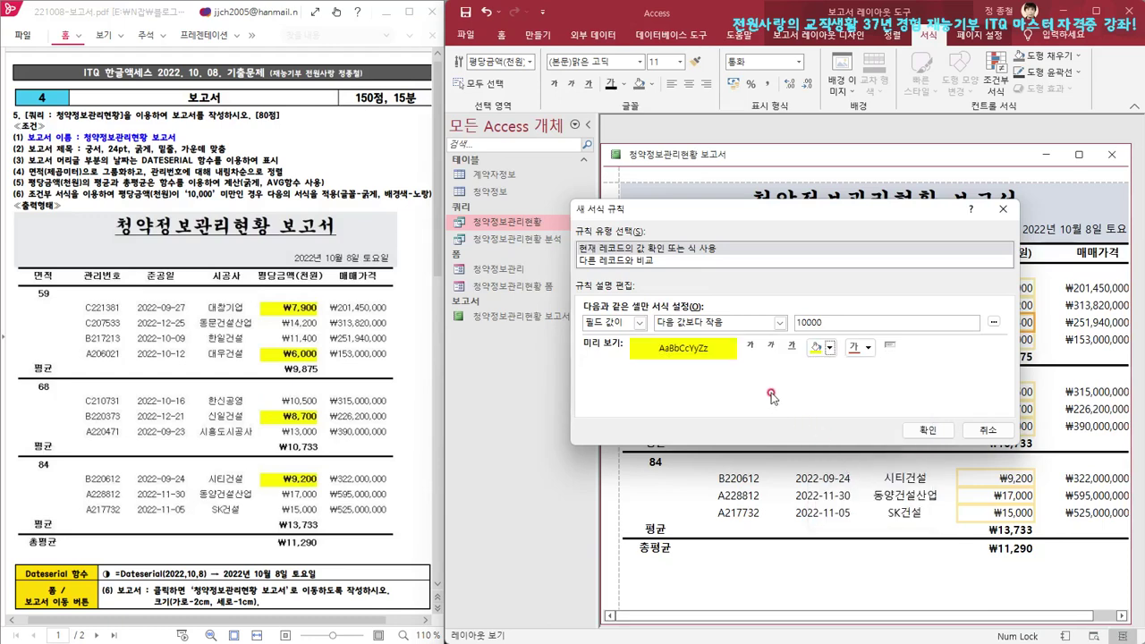
{"action": "left_click", "coordinate": [754, 345]}
{"action": "left_click", "coordinate": [751, 346]}
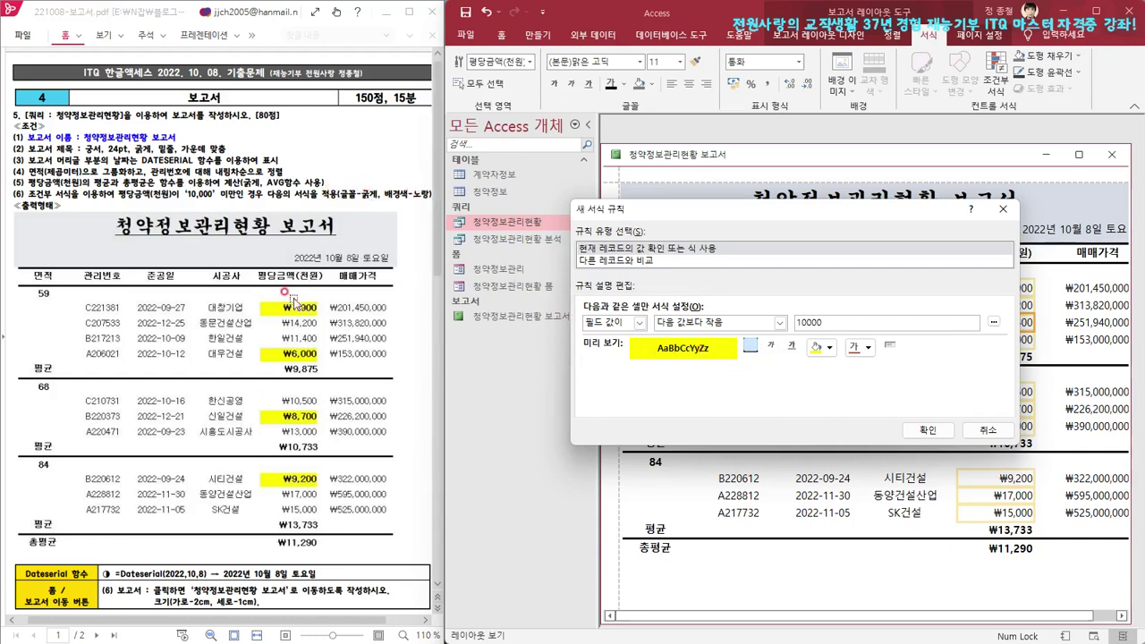
{"action": "left_click", "coordinate": [927, 432]}
{"action": "left_click", "coordinate": [851, 416]}
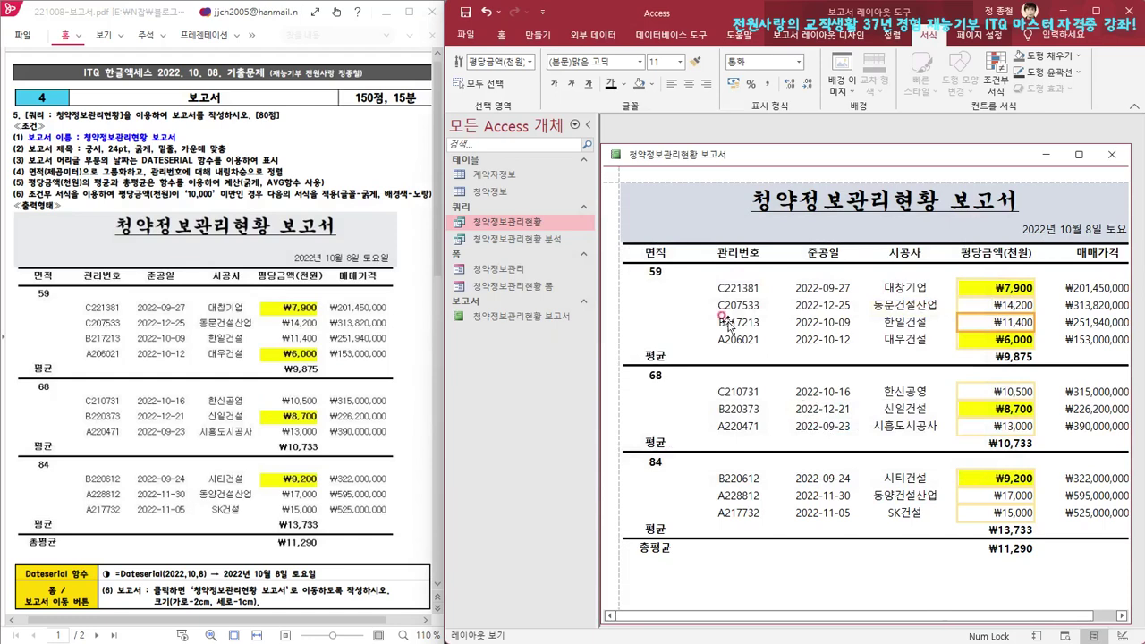
Save the 청약정보관리현황 보고서 report and close it
{"action": "left_click", "coordinate": [682, 213]}
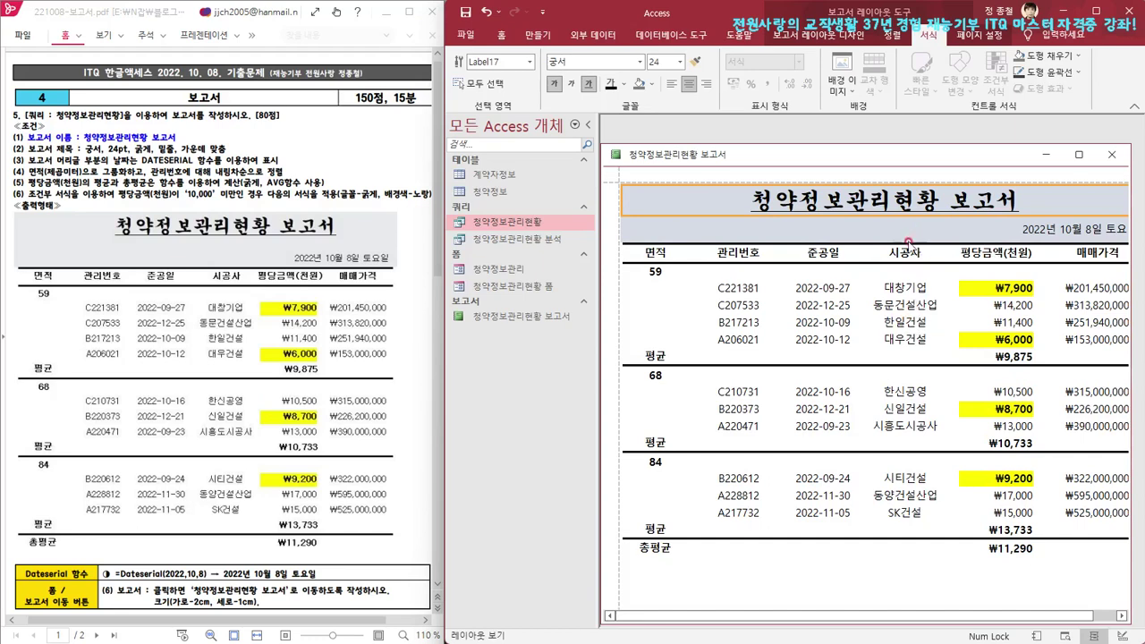
{"action": "right_click", "coordinate": [674, 156]}
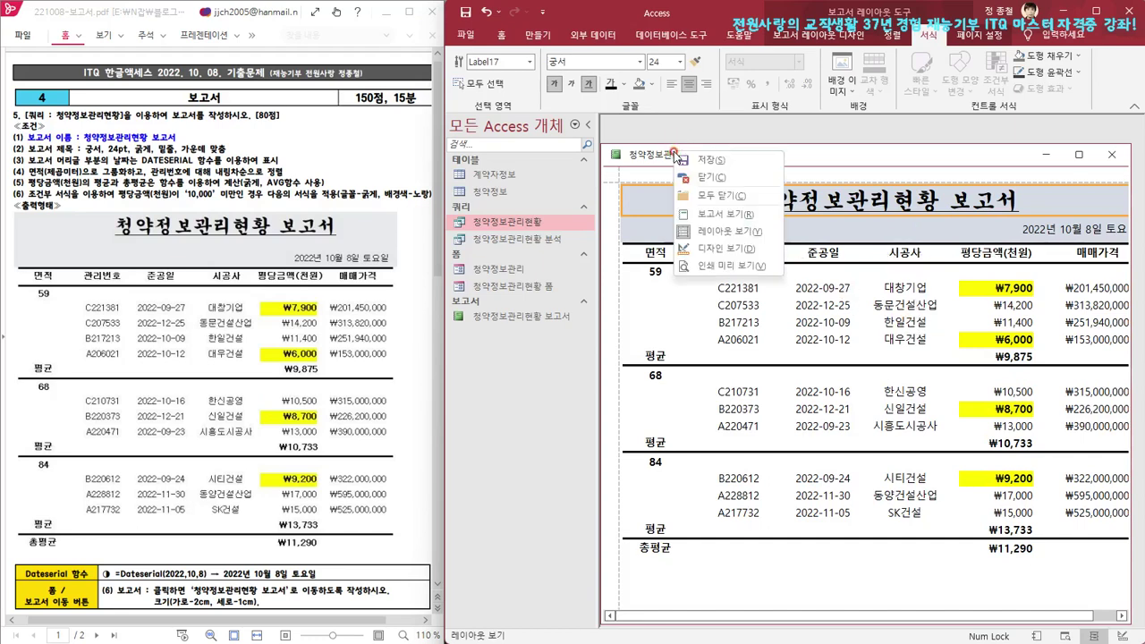
{"action": "left_click", "coordinate": [715, 159]}
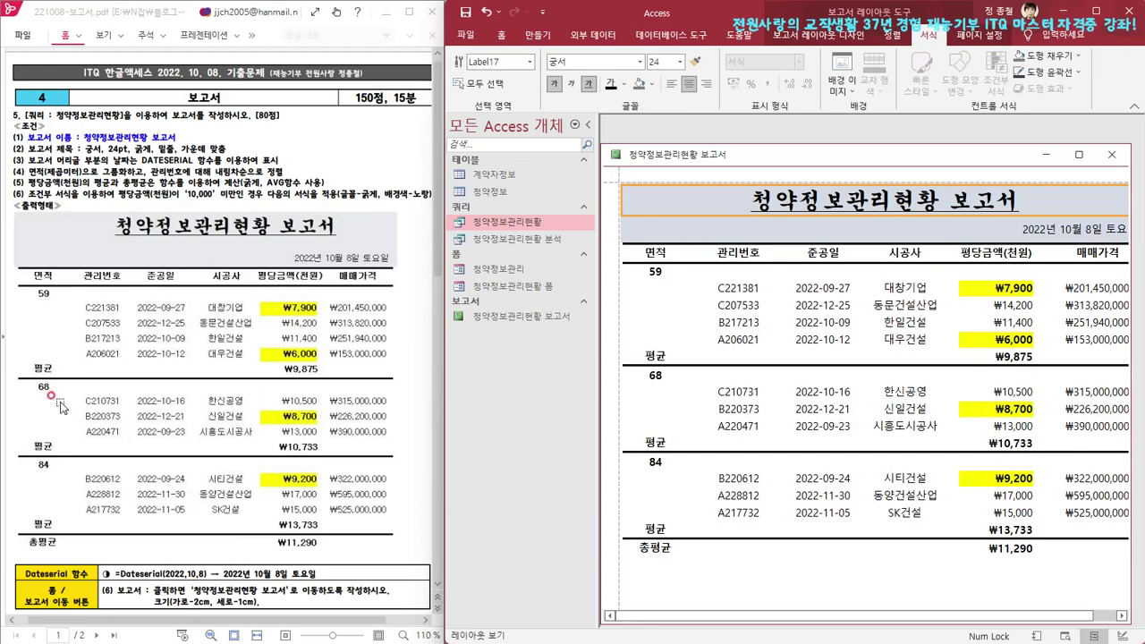
{"action": "left_click", "coordinate": [1112, 157]}
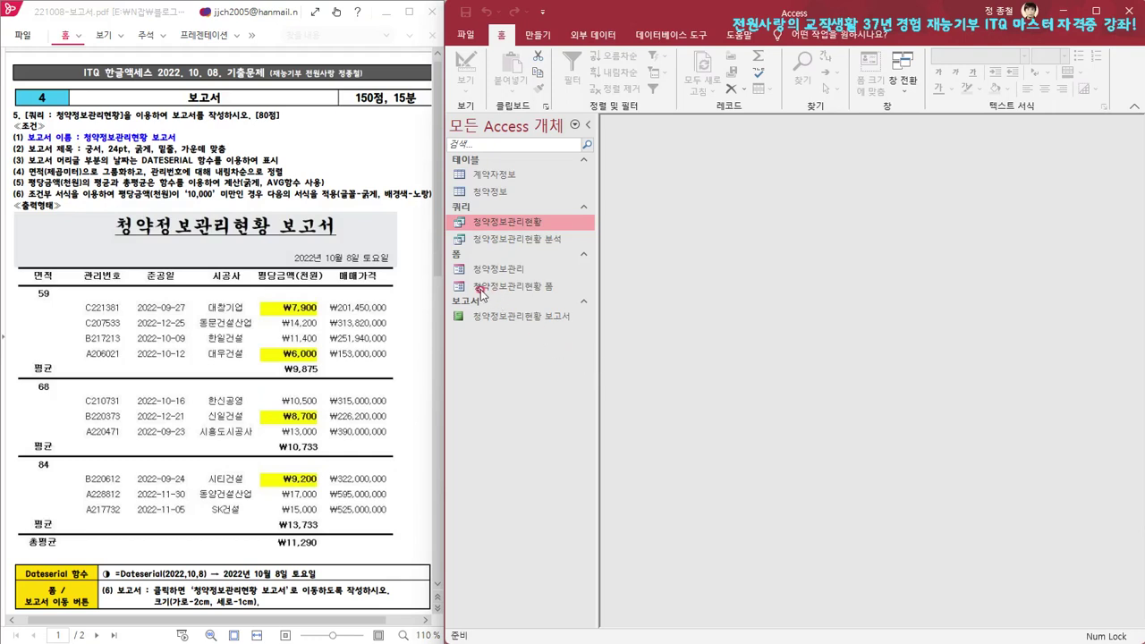
Open the 청약정보관리현황 폼 form and switch it to Design View
{"action": "left_click", "coordinate": [521, 289]}
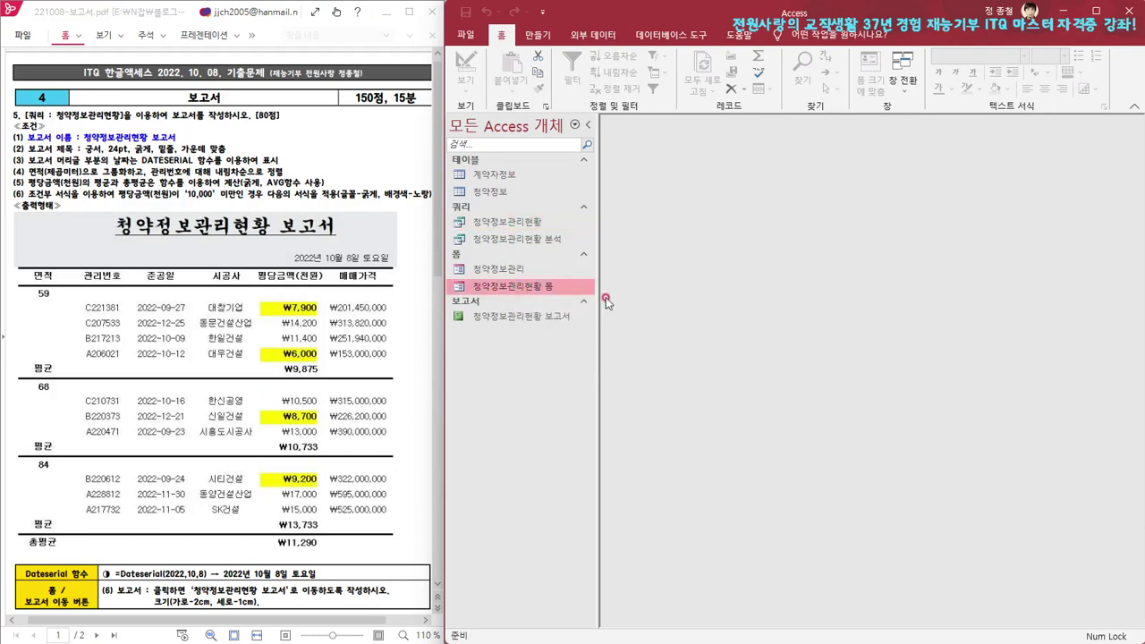
{"action": "double_click", "coordinate": [518, 288]}
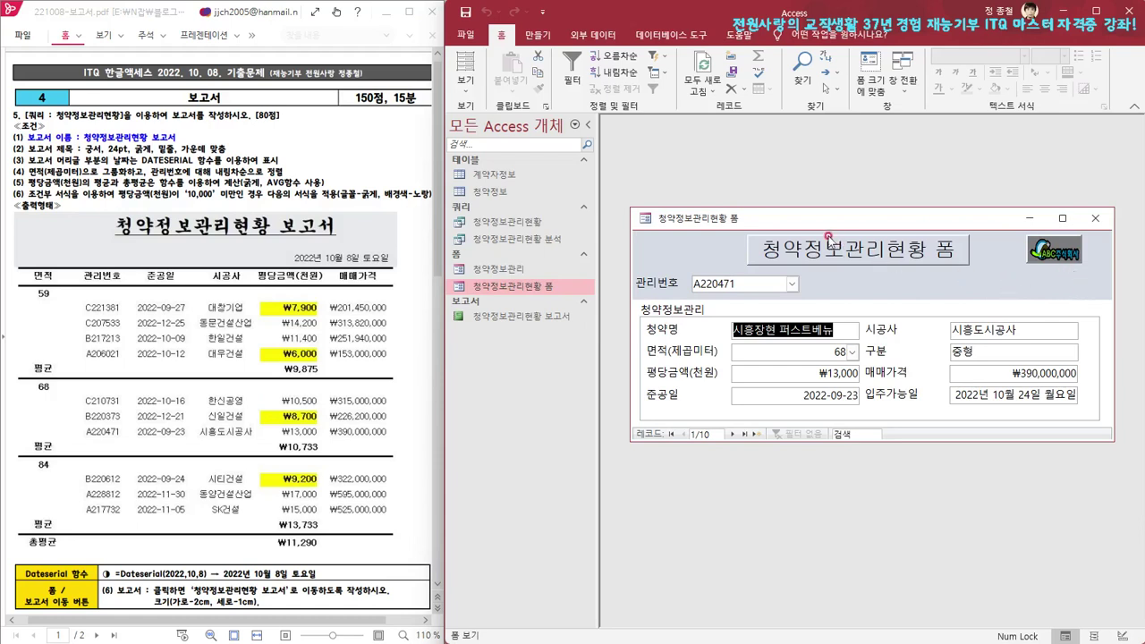
{"action": "right_click", "coordinate": [779, 218]}
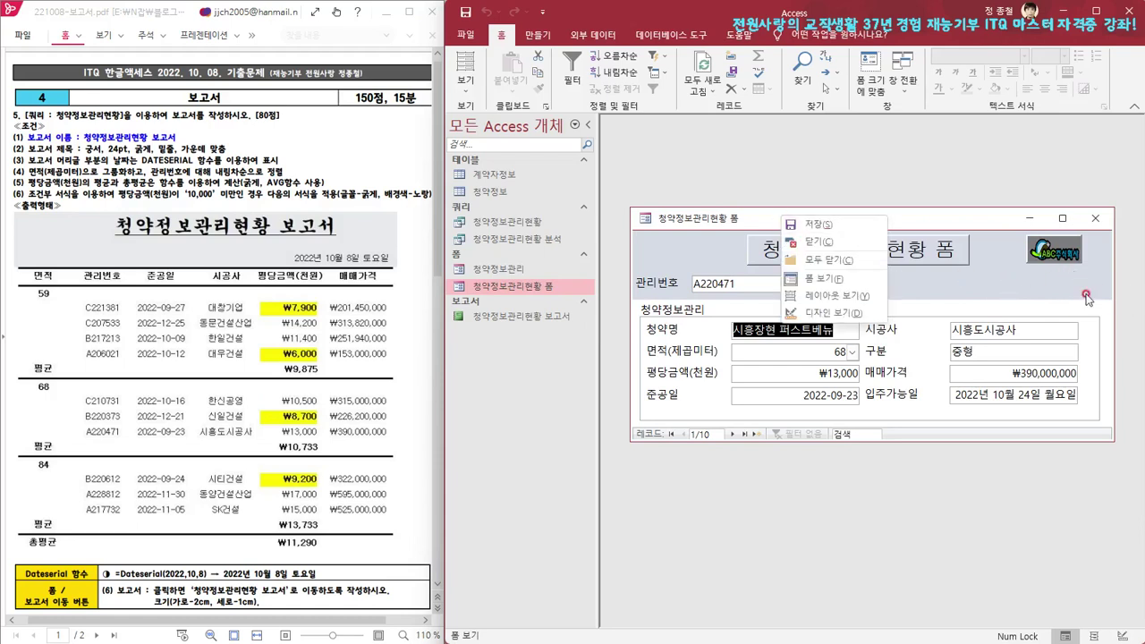
{"action": "left_click", "coordinate": [834, 315]}
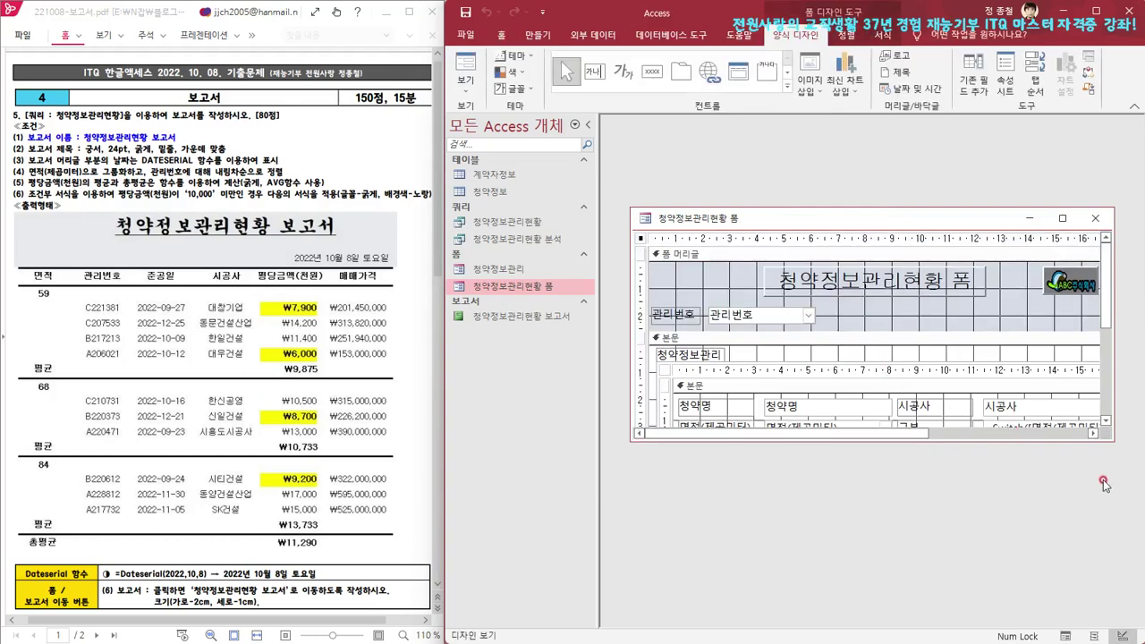
Draw a command button about 1.5 cm wide and 0.8 cm high in the form header, just below the logo
{"action": "left_click_drag", "start_coordinate": [913, 437], "coordinate": [1009, 439]}
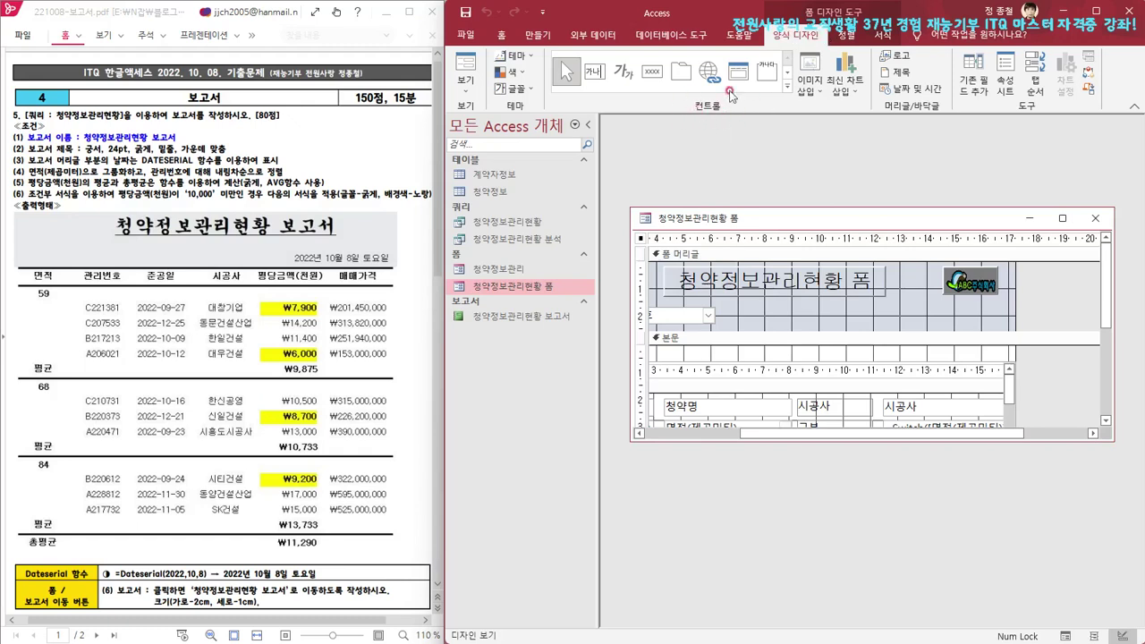
{"action": "left_click", "coordinate": [654, 75]}
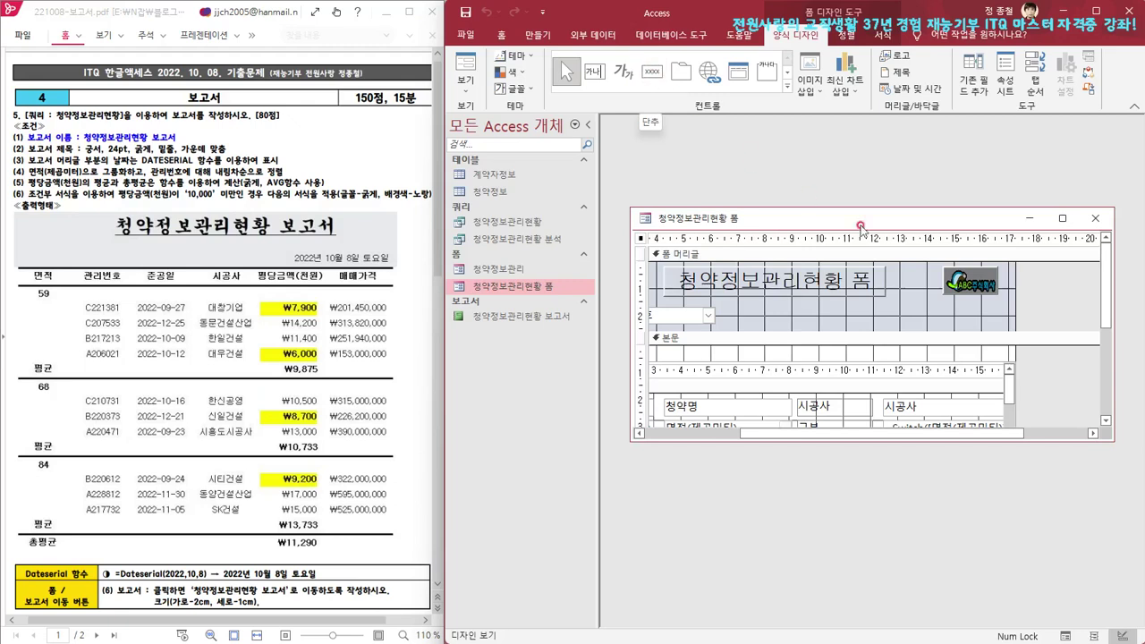
{"action": "left_click", "coordinate": [653, 75]}
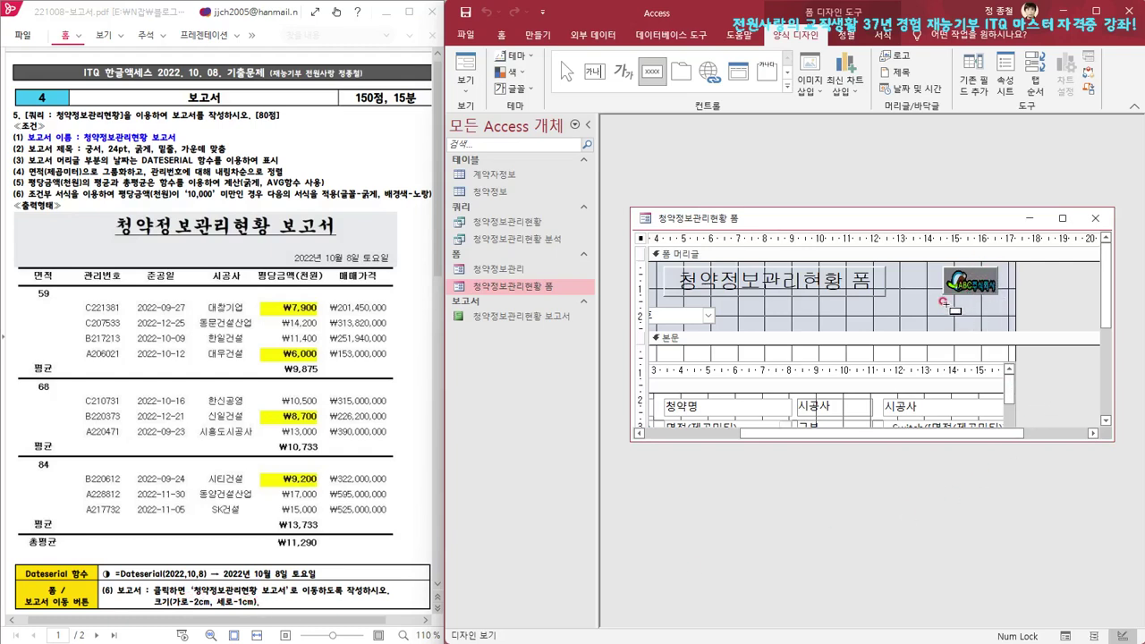
{"action": "left_click_drag", "start_coordinate": [943, 301], "coordinate": [996, 325]}
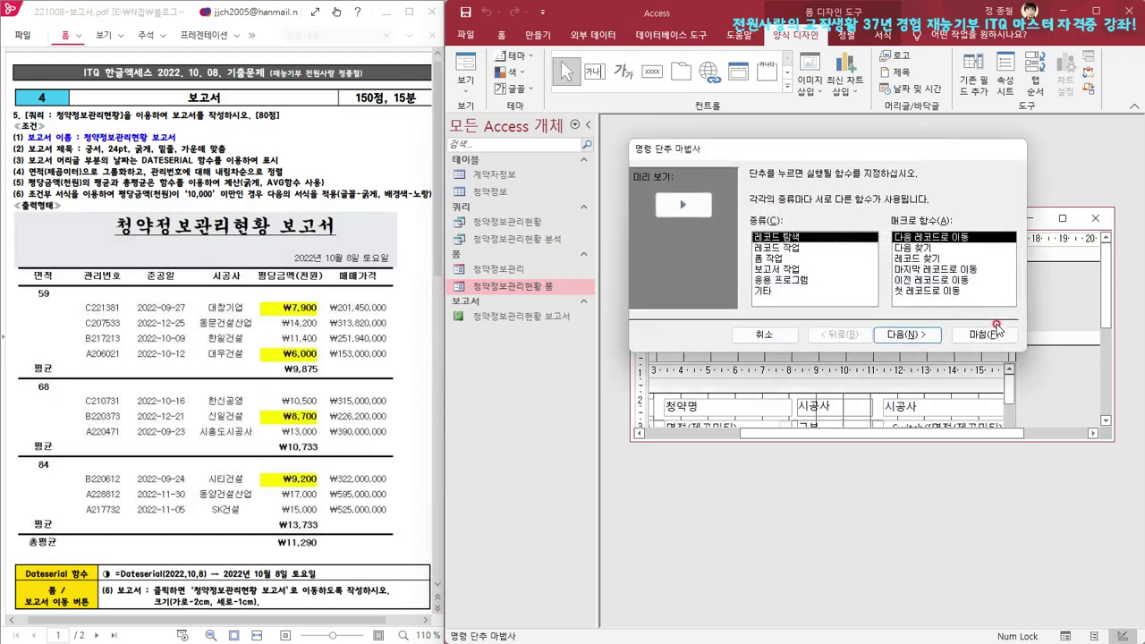
Assign the button the 보고서 작업 action 보고서 열기 with 청약정보관리현황 보고서 as the report
{"action": "left_click", "coordinate": [770, 269]}
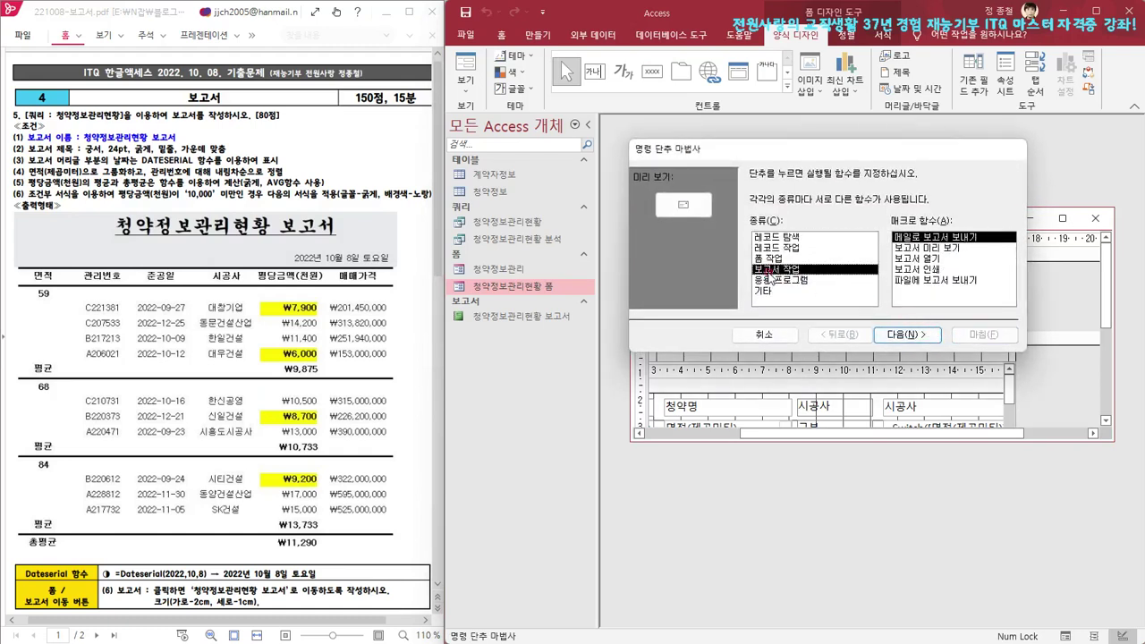
{"action": "left_click", "coordinate": [935, 258]}
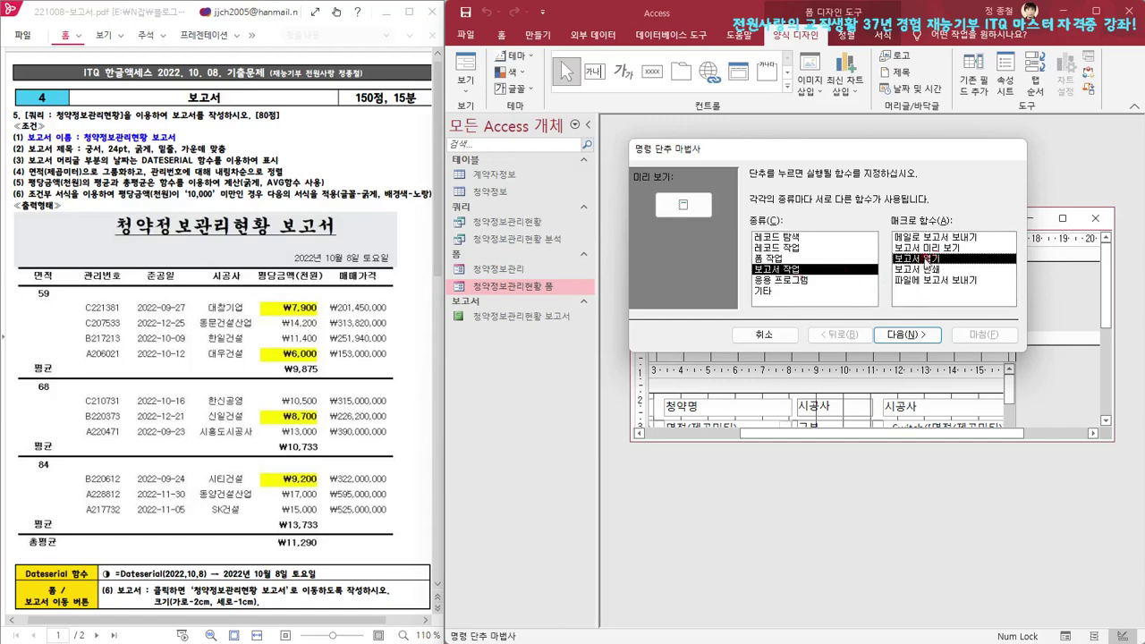
{"action": "left_click", "coordinate": [908, 336]}
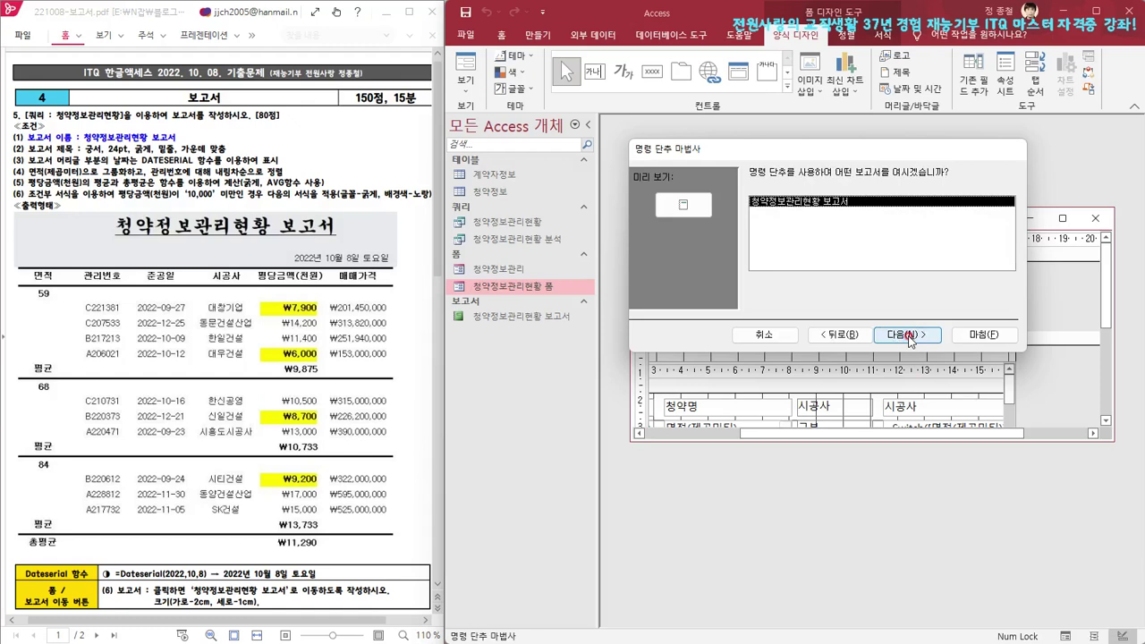
{"action": "left_click", "coordinate": [804, 212]}
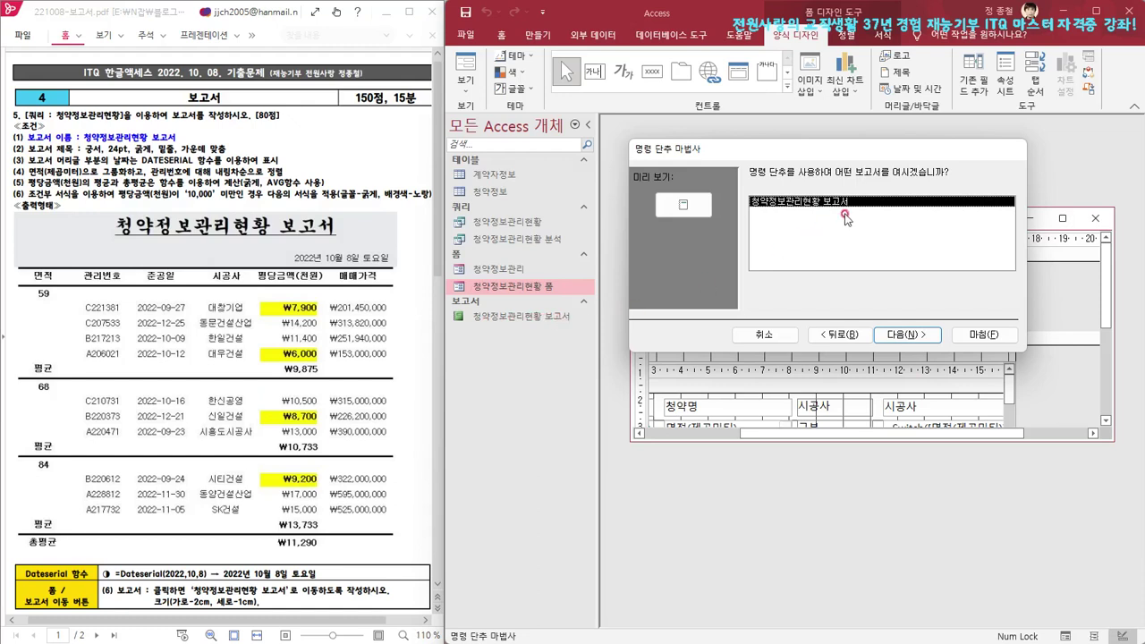
{"action": "left_click", "coordinate": [902, 336]}
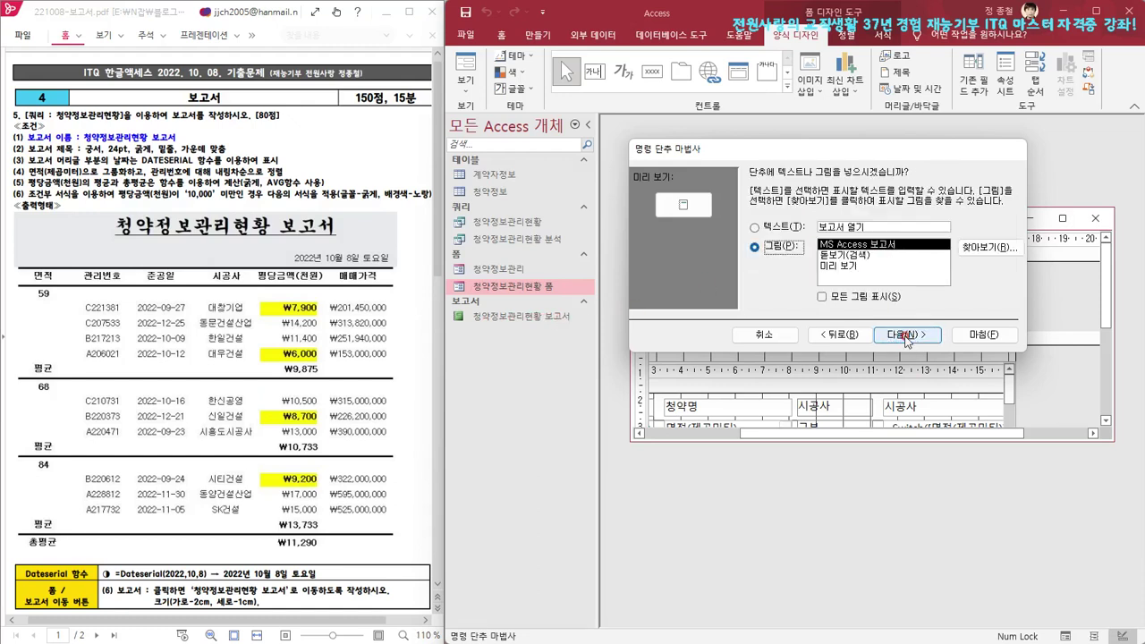
Show text instead of a picture on the button and set its caption to 보고서
{"action": "left_click", "coordinate": [706, 216]}
{"action": "left_click", "coordinate": [754, 228]}
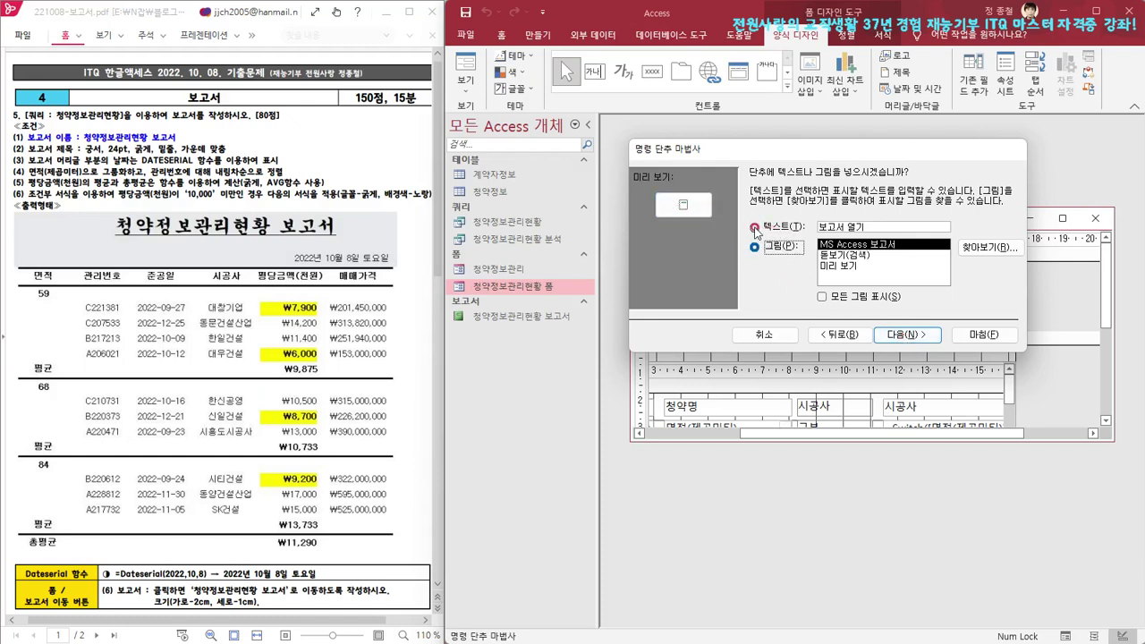
{"action": "left_click", "coordinate": [680, 207]}
{"action": "left_click", "coordinate": [842, 234]}
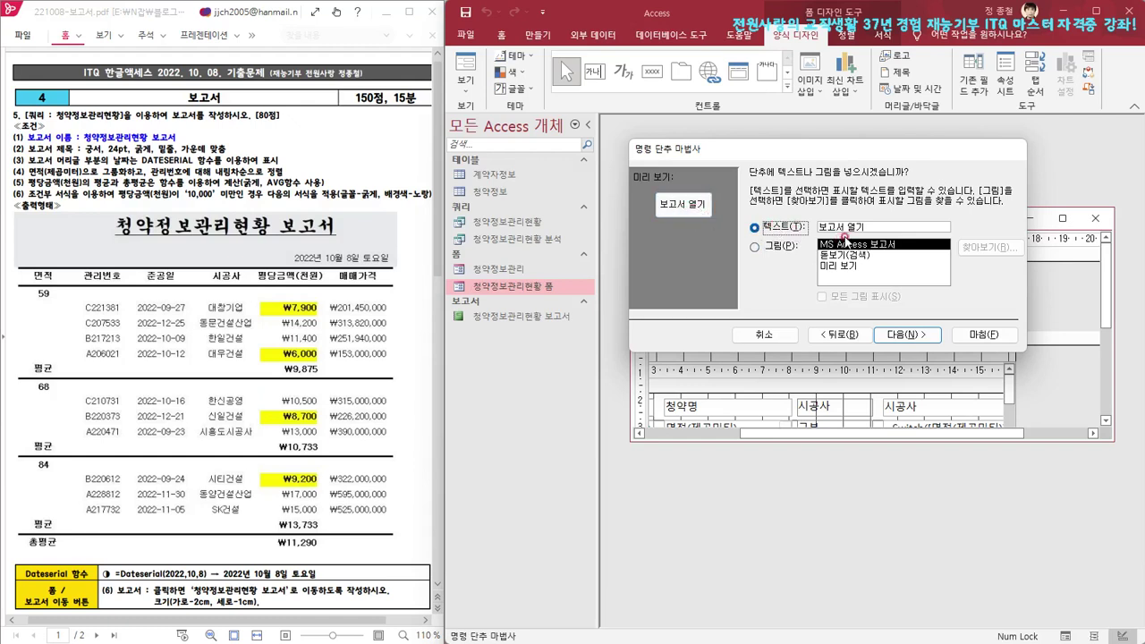
{"action": "left_click_drag", "start_coordinate": [843, 227], "coordinate": [880, 225]}
{"action": "key", "text": "Delete"}
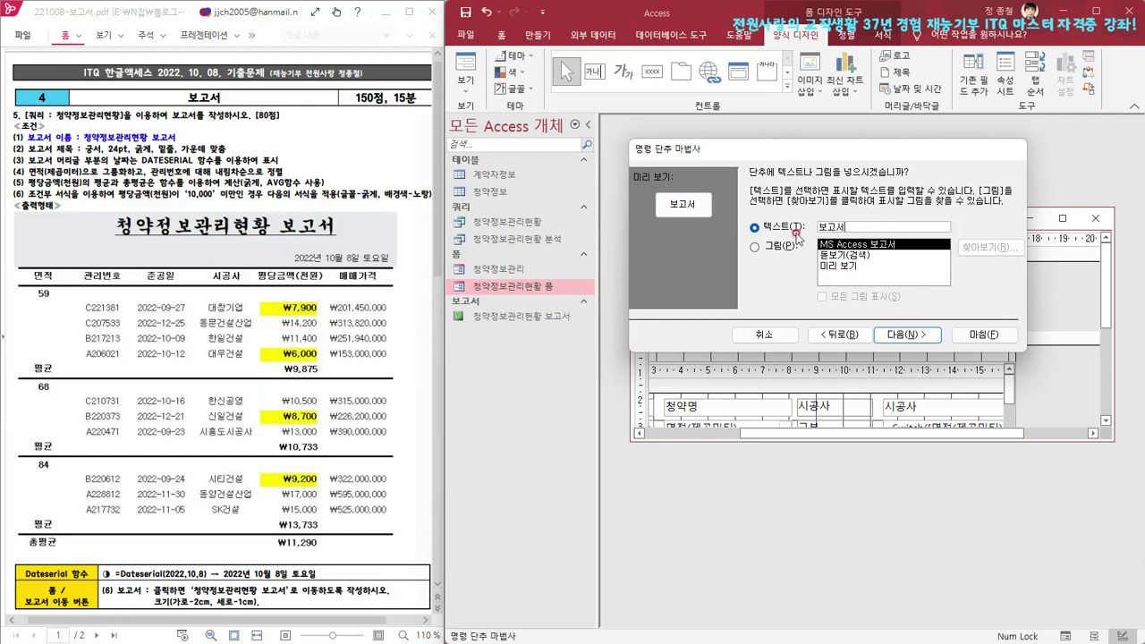
{"action": "left_click", "coordinate": [697, 203]}
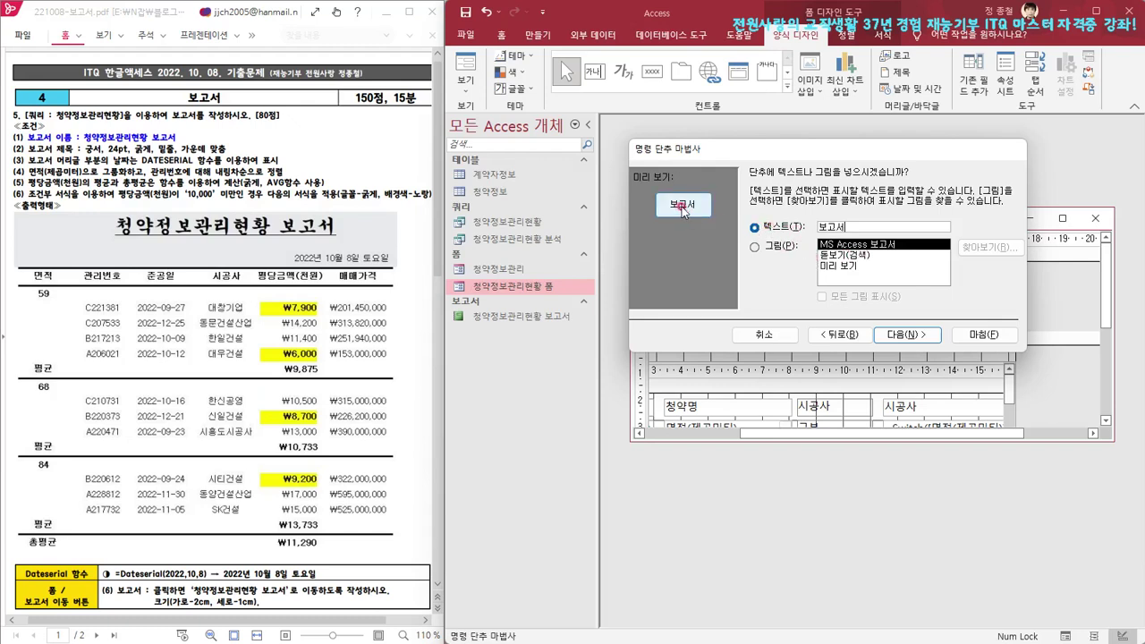
Name the command button 보고서 and finish the wizard
{"action": "left_click", "coordinate": [918, 335]}
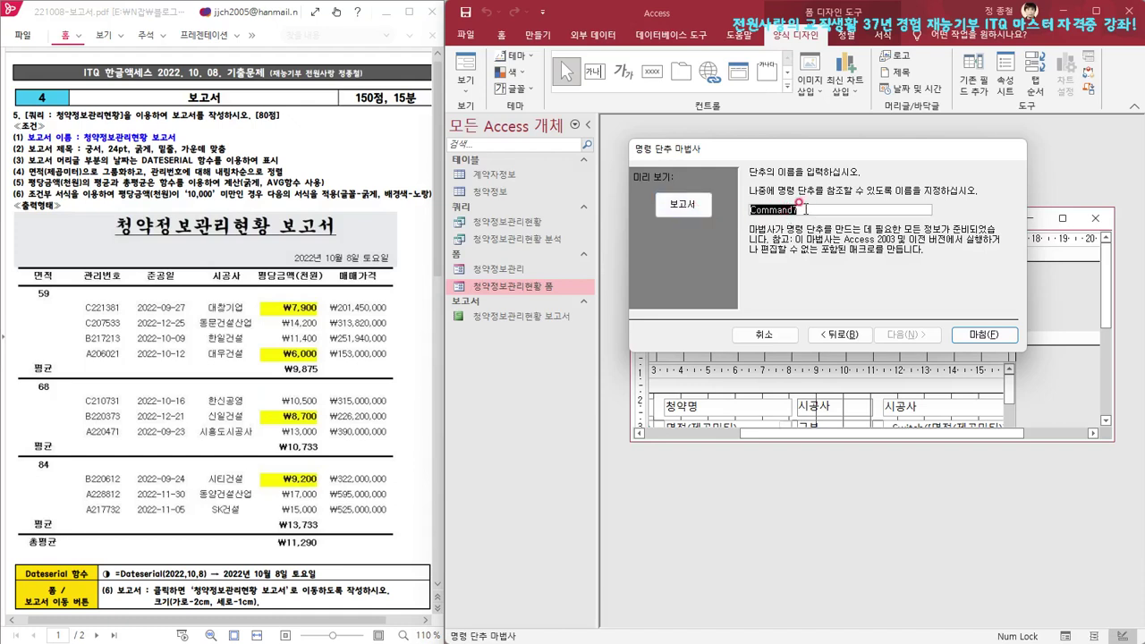
{"action": "type", "text": "ㅂ"}
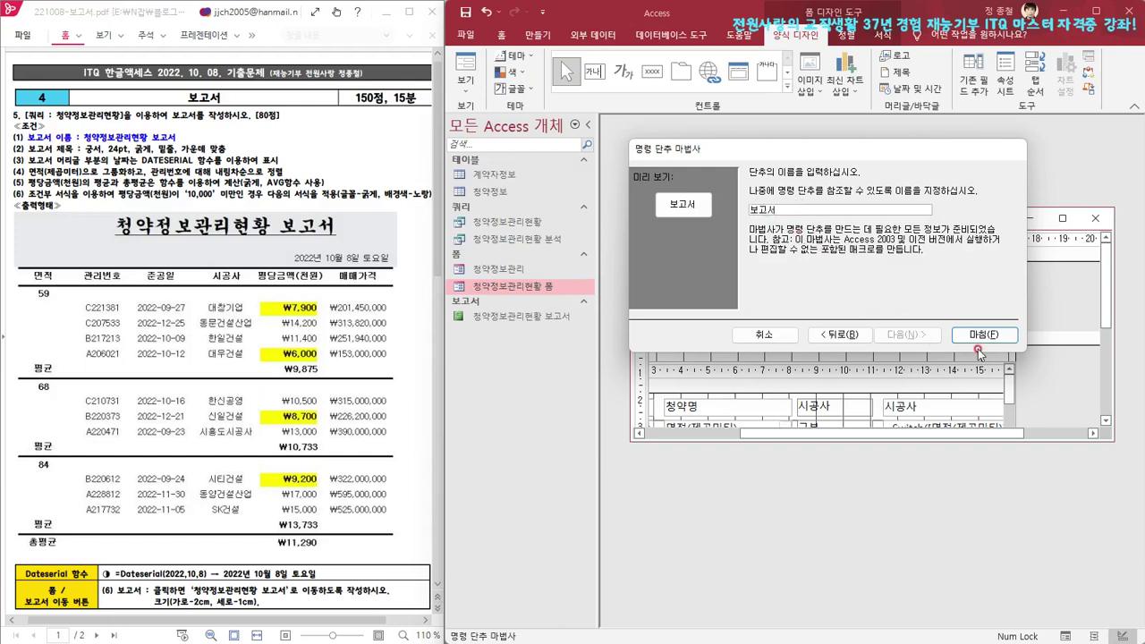
{"action": "left_click_drag", "start_coordinate": [793, 206], "coordinate": [775, 205]}
{"action": "left_click", "coordinate": [981, 334]}
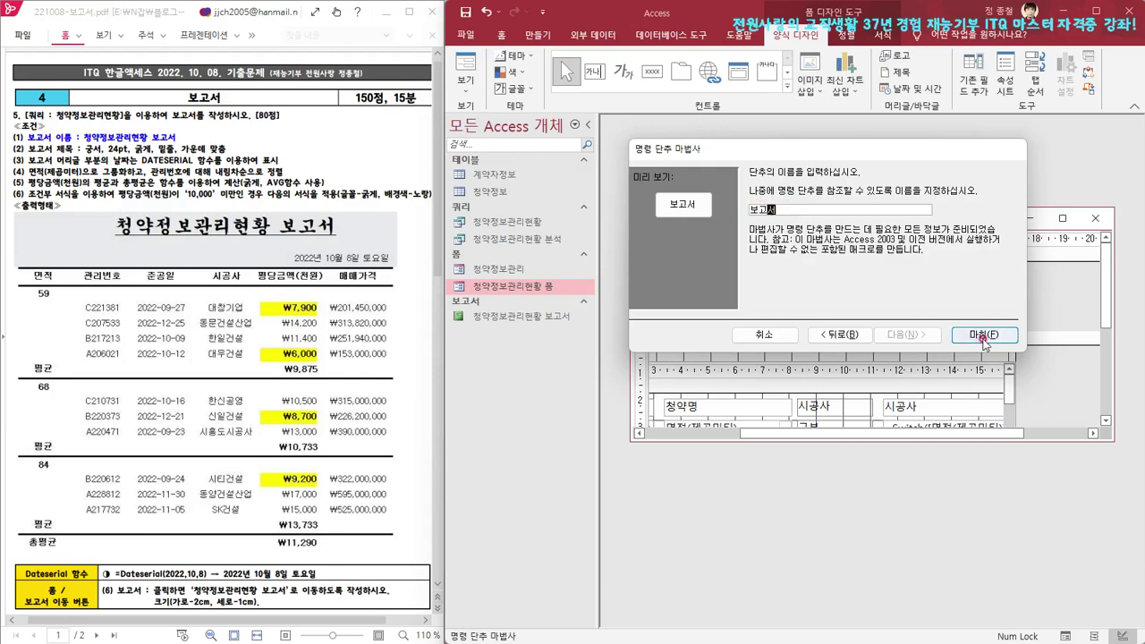
{"action": "left_click", "coordinate": [983, 336]}
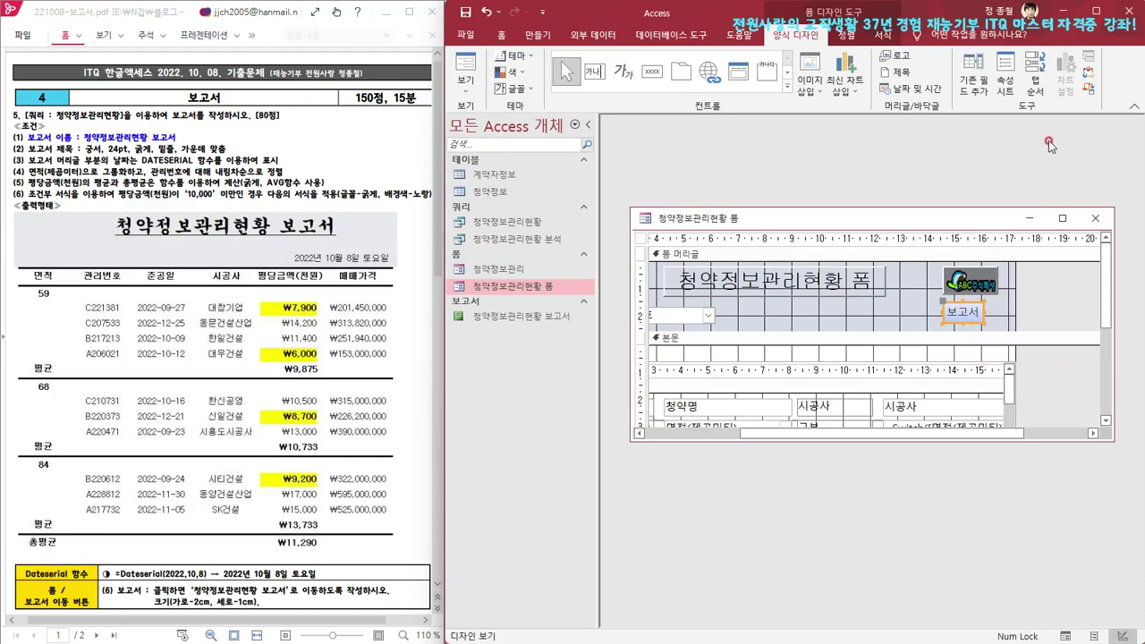
Set the 보고서 button's width to 2 cm and its height to 1 cm
{"action": "left_click", "coordinate": [1011, 62]}
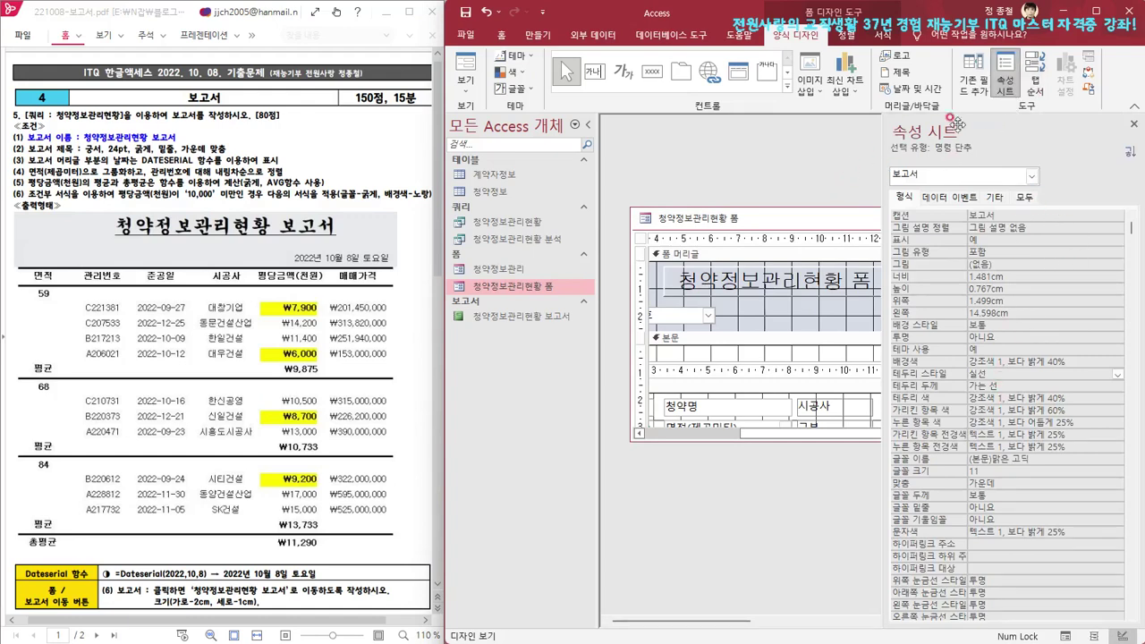
{"action": "left_click", "coordinate": [1133, 124]}
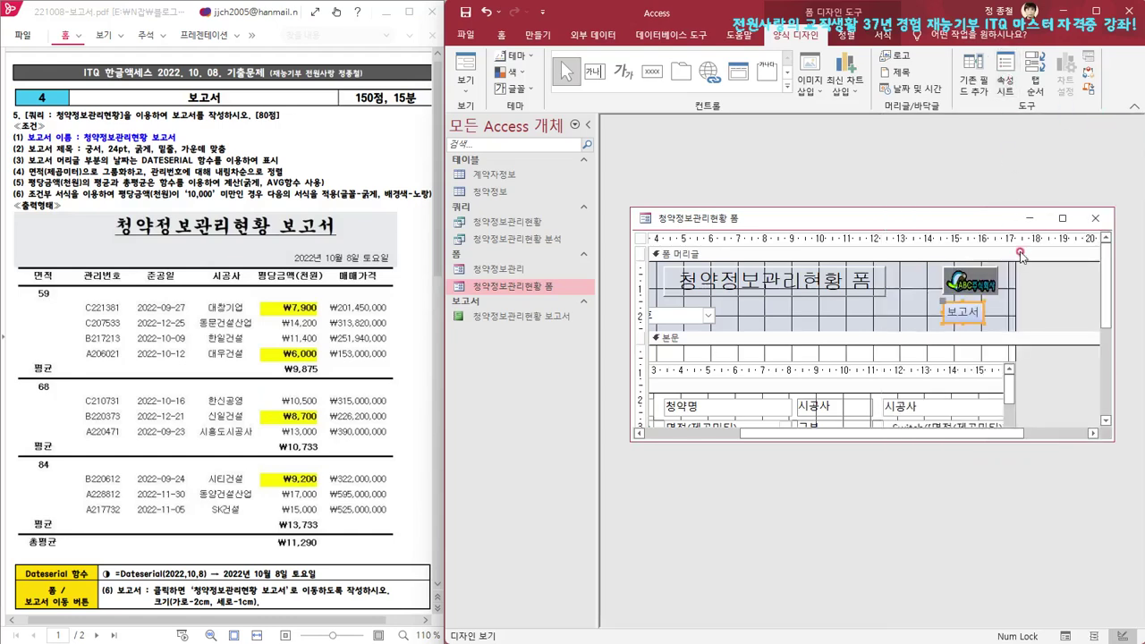
{"action": "right_click", "coordinate": [973, 307]}
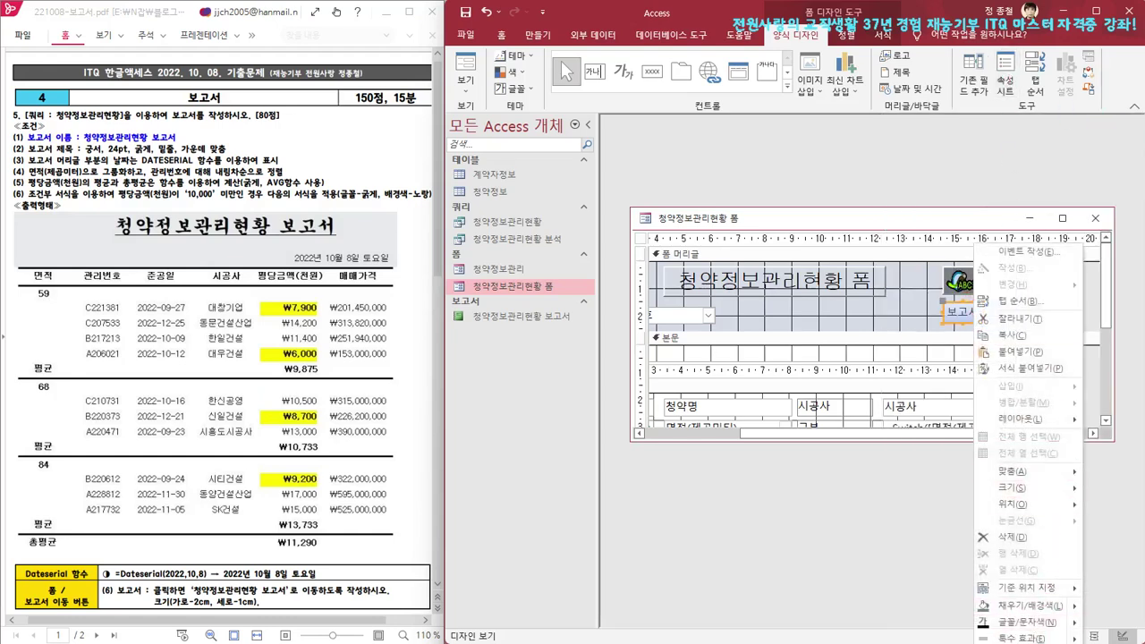
{"action": "left_click", "coordinate": [1010, 643]}
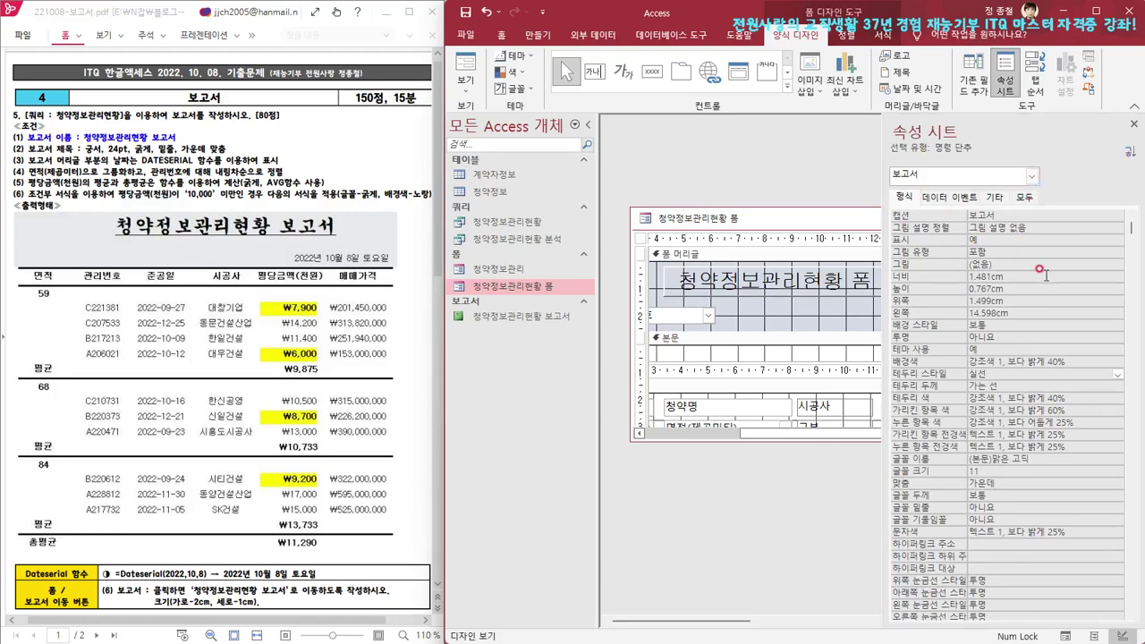
{"action": "left_click", "coordinate": [930, 278]}
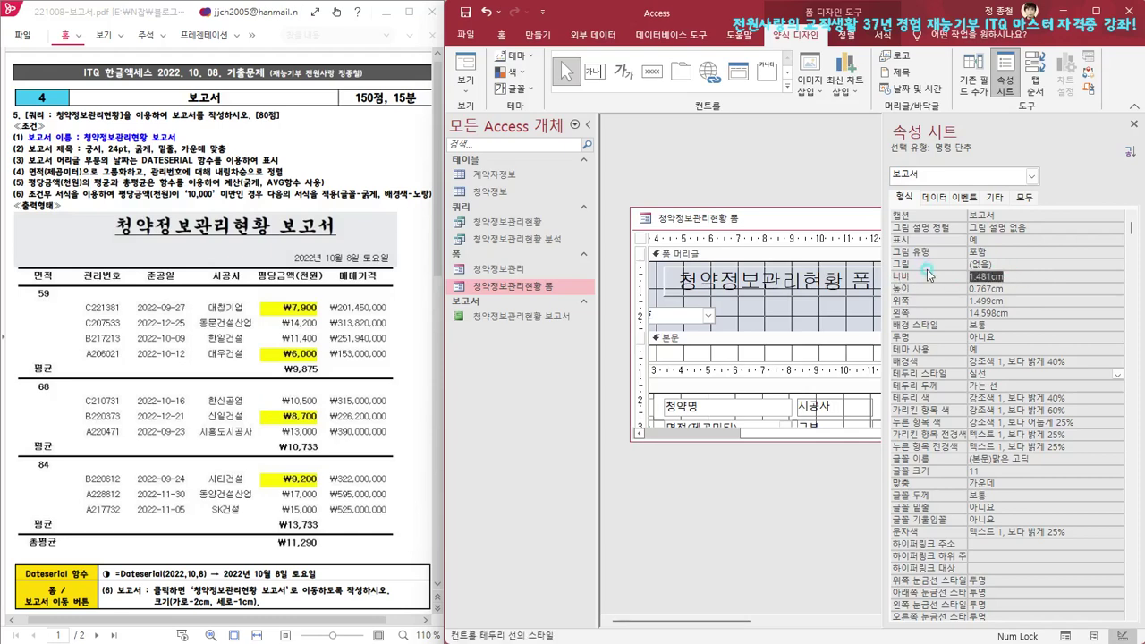
{"action": "type", "text": "2"}
{"action": "left_click", "coordinate": [1013, 279]}
{"action": "left_click", "coordinate": [943, 288]}
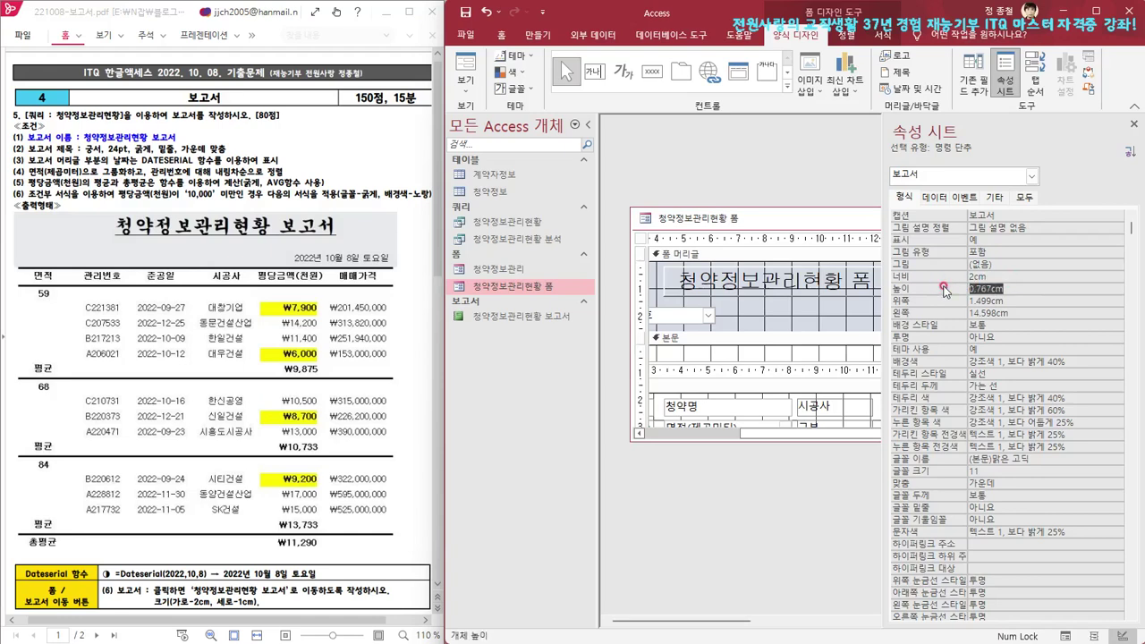
{"action": "type", "text": "1"}
{"action": "left_click", "coordinate": [1133, 126]}
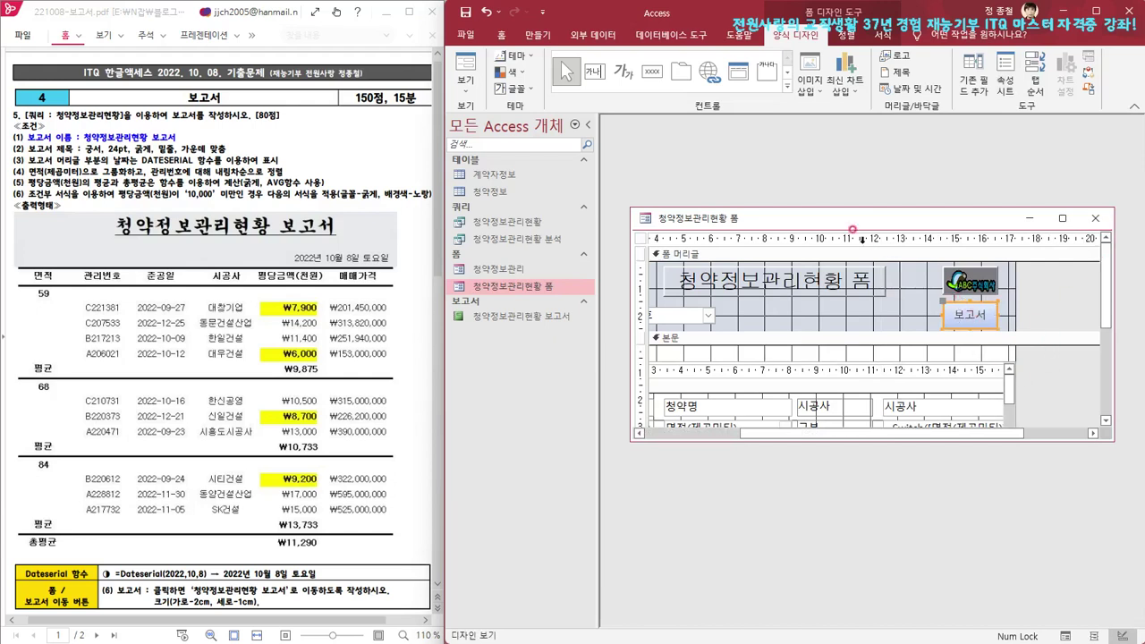
Switch the form to Form View and test the 보고서 button, closing the report after each opening
{"action": "right_click", "coordinate": [803, 220]}
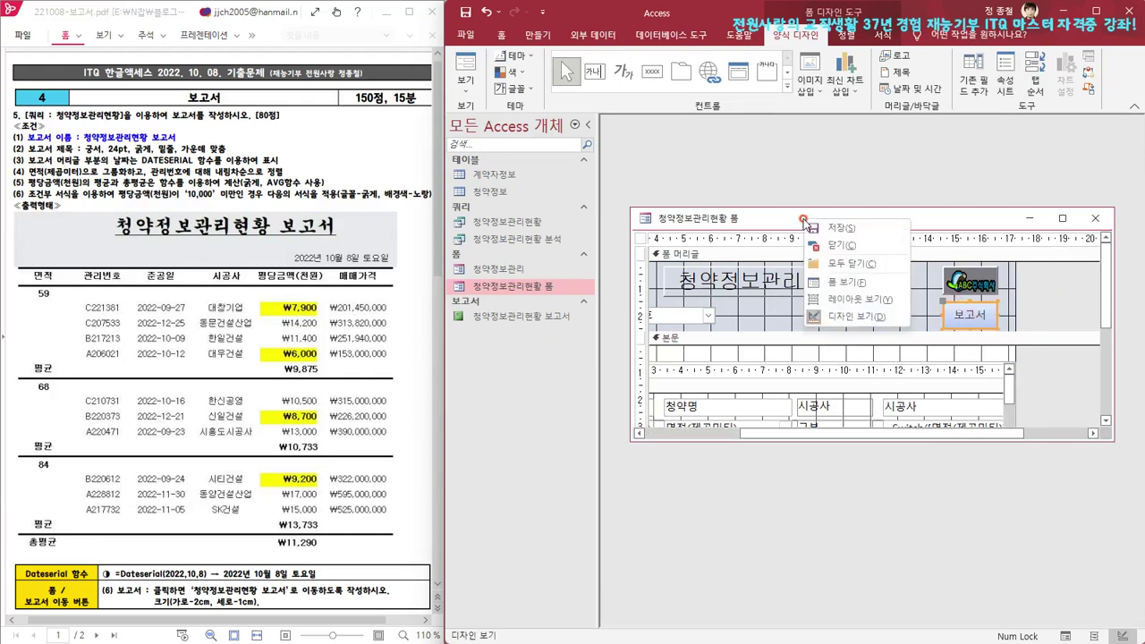
{"action": "left_click", "coordinate": [846, 283]}
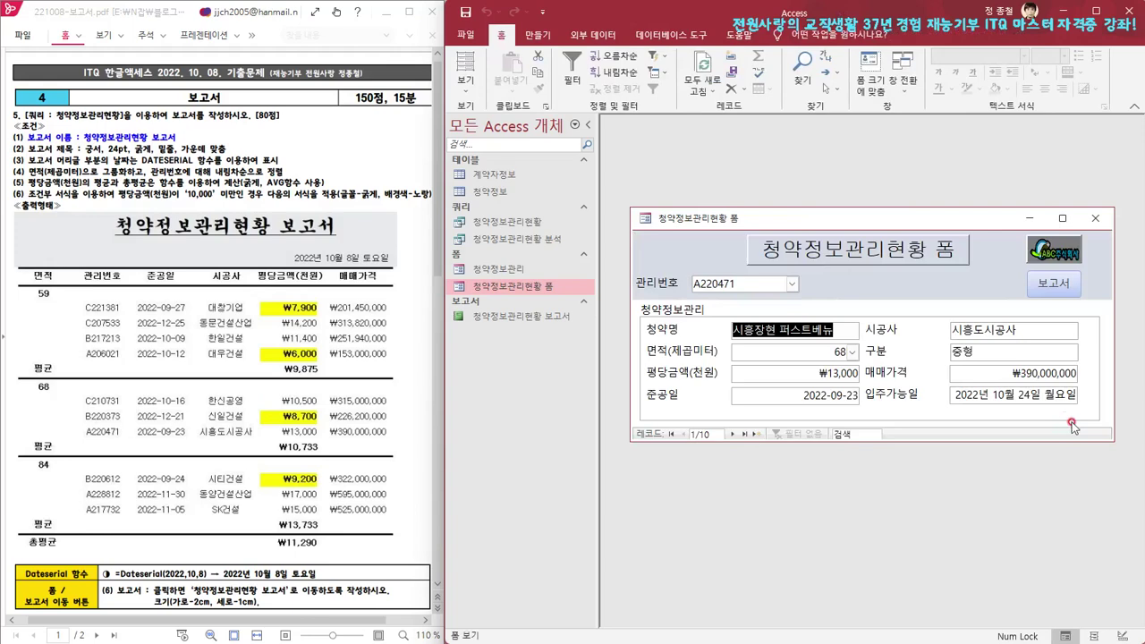
{"action": "left_click", "coordinate": [1064, 285]}
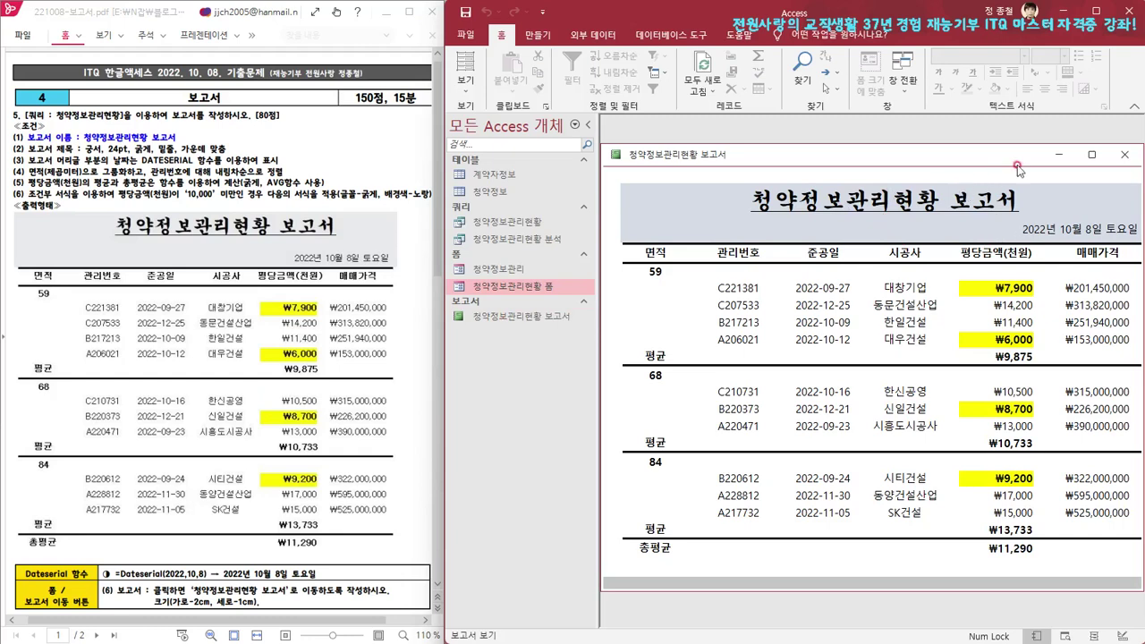
{"action": "left_click", "coordinate": [1125, 156]}
{"action": "left_click", "coordinate": [1062, 284]}
{"action": "left_click", "coordinate": [1124, 155]}
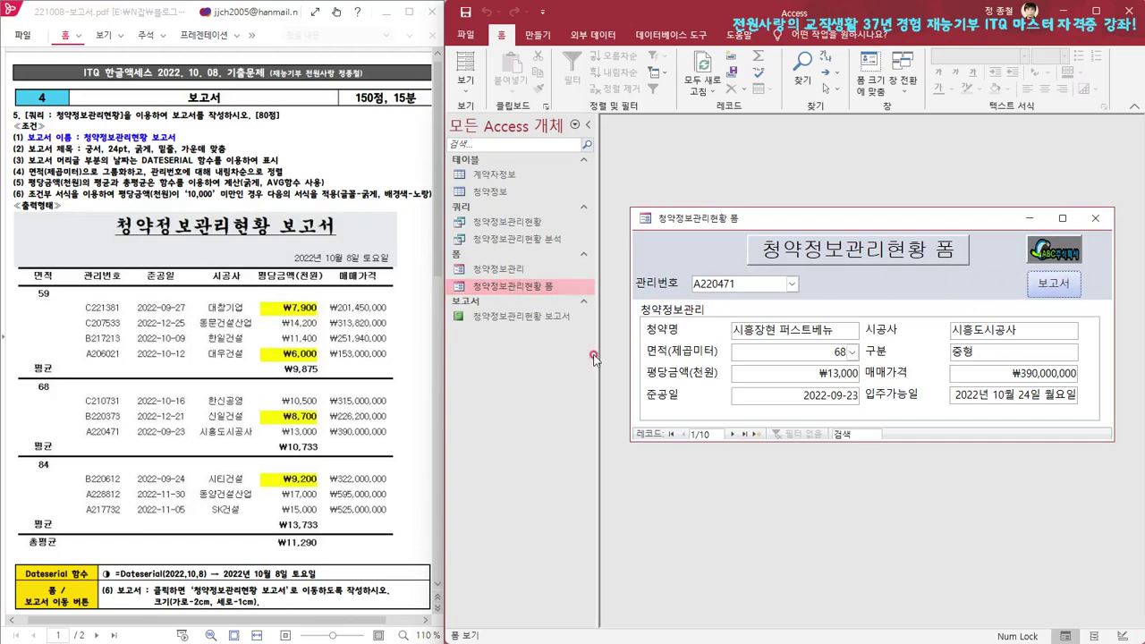
{"action": "left_click", "coordinate": [1072, 284]}
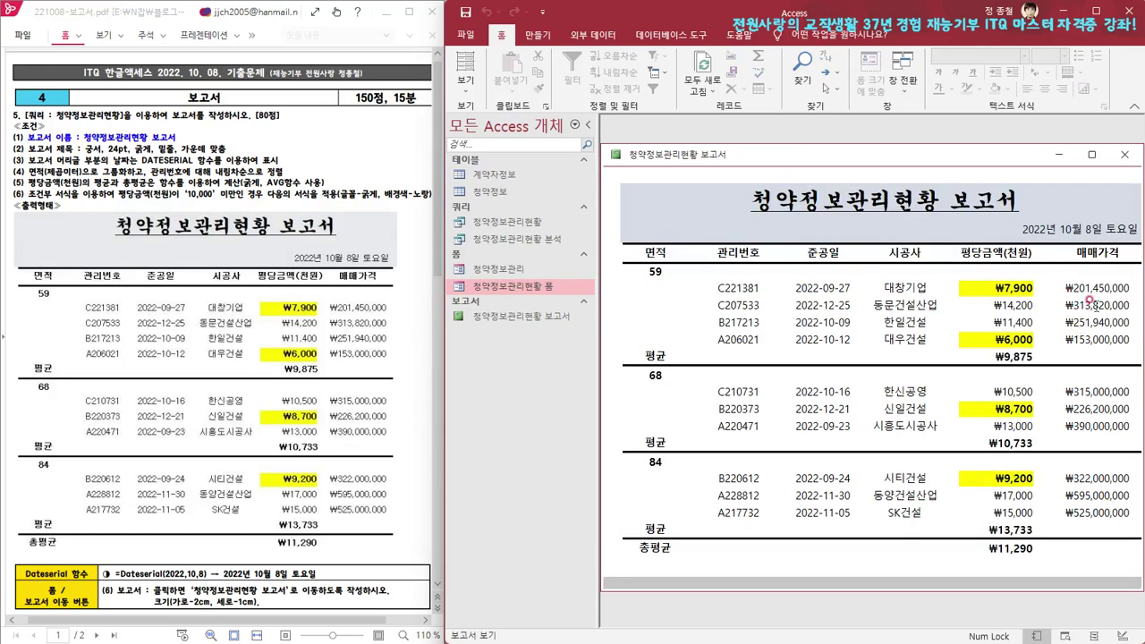
{"action": "left_click", "coordinate": [1124, 155]}
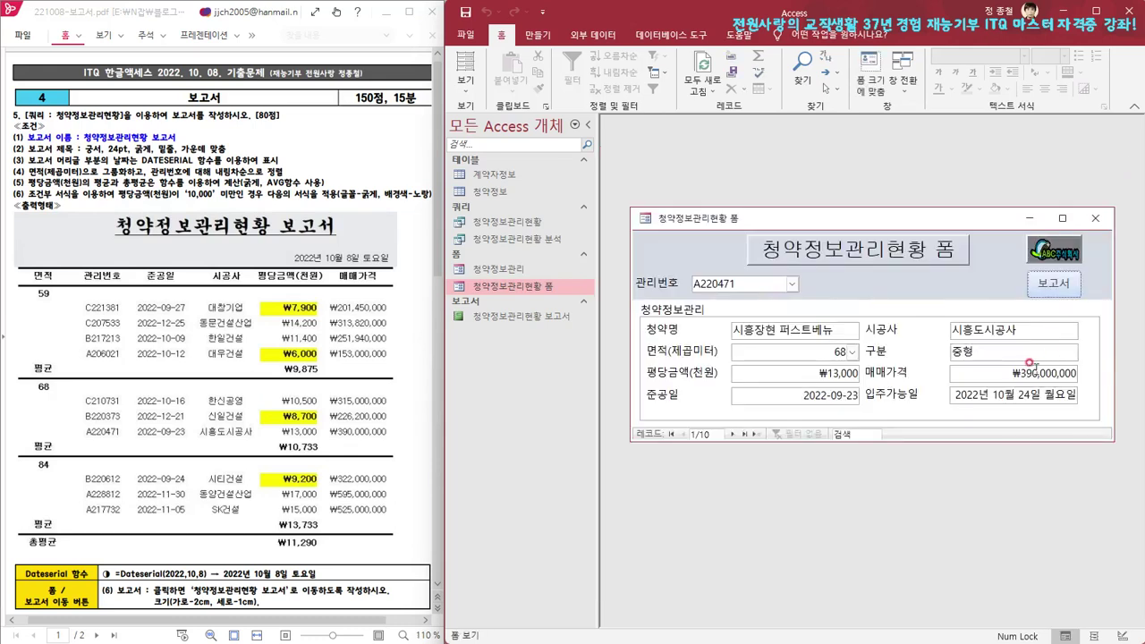
Close the 청약정보관리현황 폼 form and save its design changes
{"action": "left_click", "coordinate": [1095, 218]}
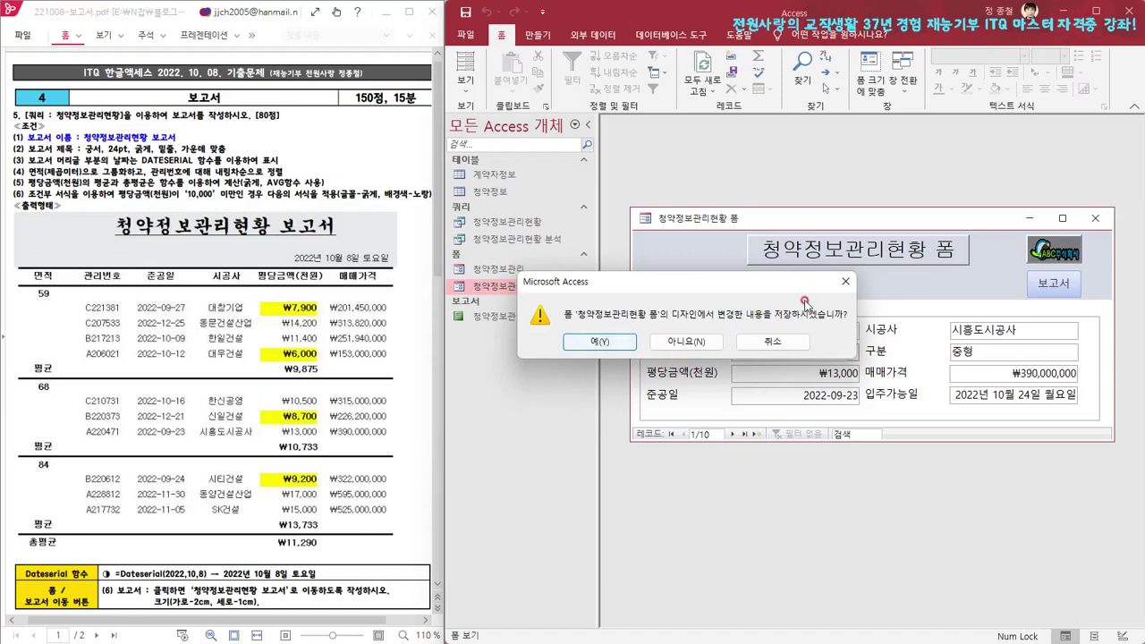
{"action": "left_click", "coordinate": [600, 343]}
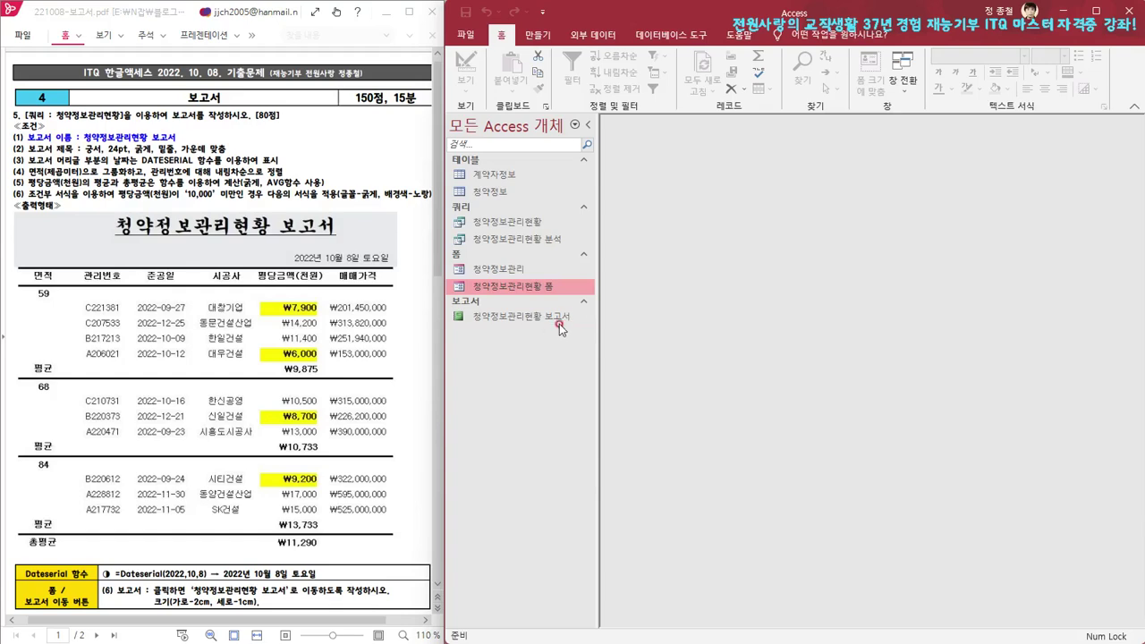
Start the Label Wizard for a new label report based on the 계약자정보 table
{"action": "scroll", "coordinate": [319, 416], "scroll_direction": "down", "scroll_amount": 10}
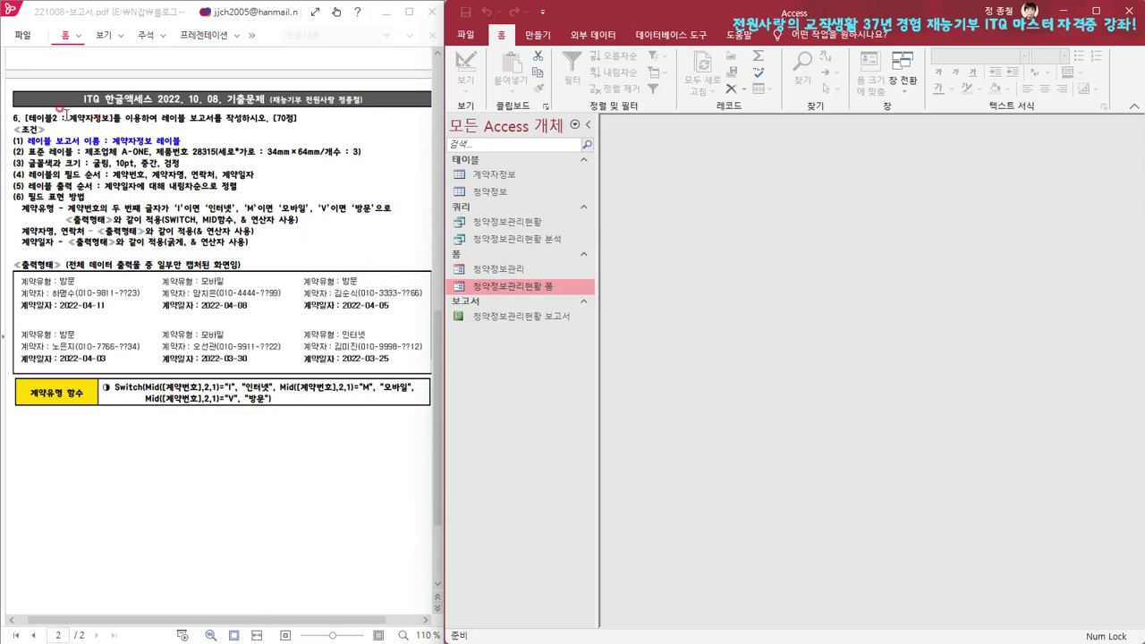
{"action": "left_click", "coordinate": [499, 178]}
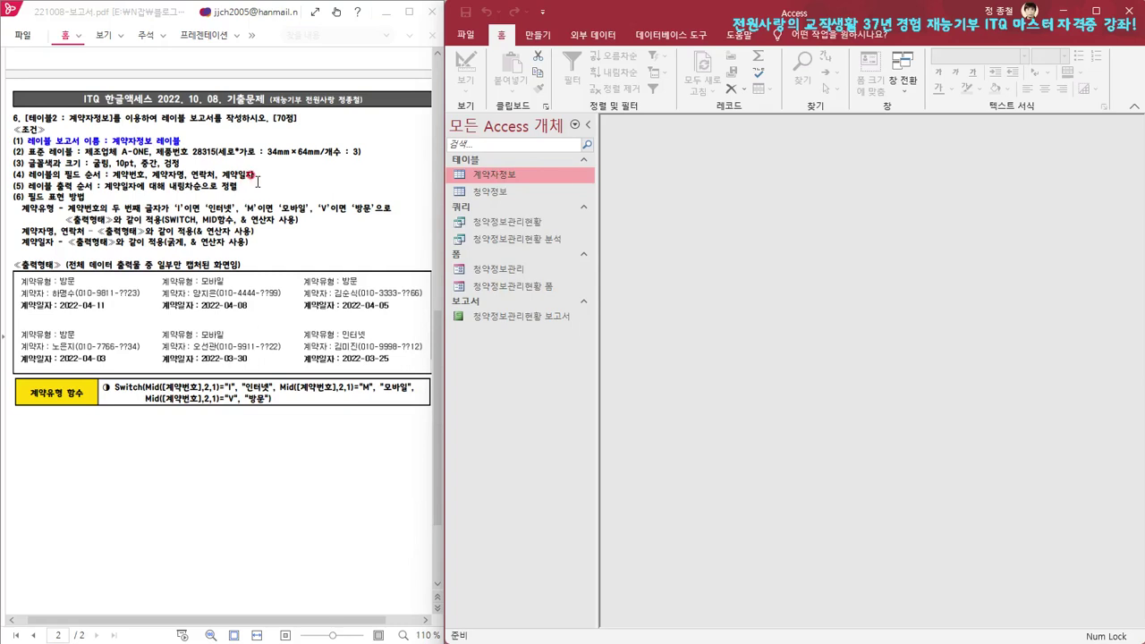
{"action": "left_click", "coordinate": [533, 36]}
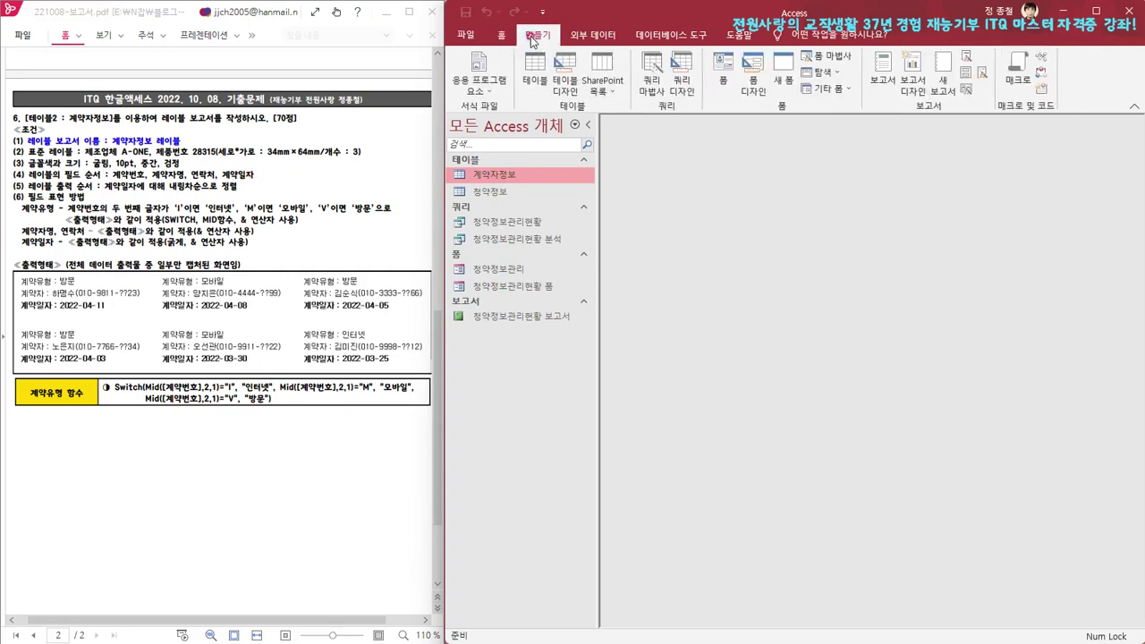
{"action": "left_click", "coordinate": [966, 79]}
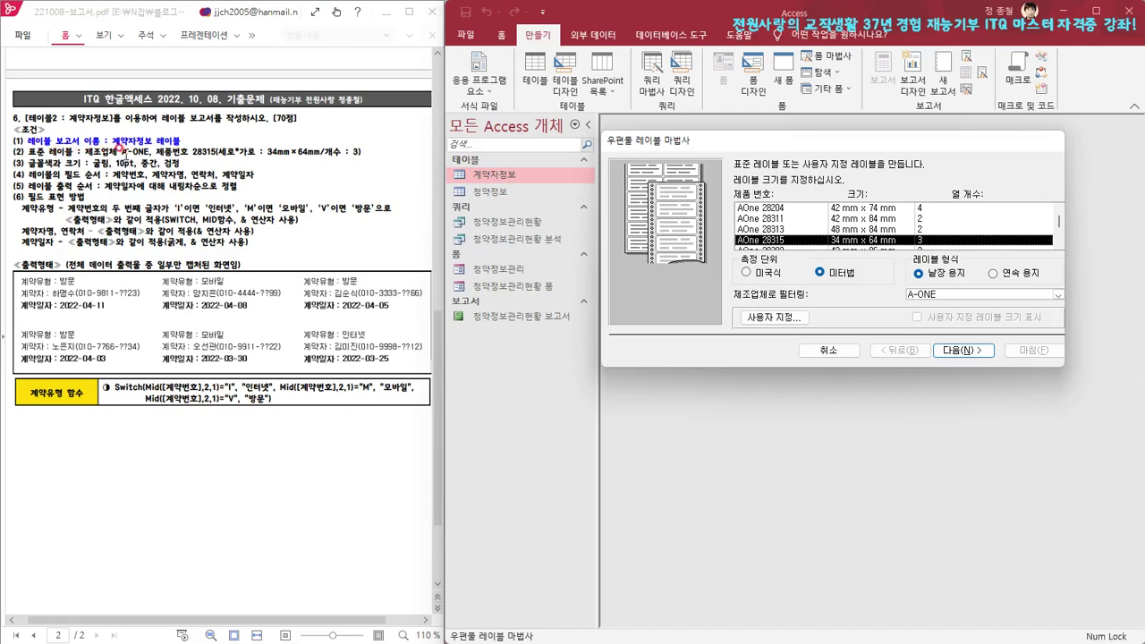
Filter the standard labels by manufacturer A-ONE and choose product AOne 28315, 34 mm x 64 mm with 3 columns
{"action": "left_click", "coordinate": [934, 291]}
{"action": "left_click", "coordinate": [942, 313]}
{"action": "left_click", "coordinate": [1057, 294]}
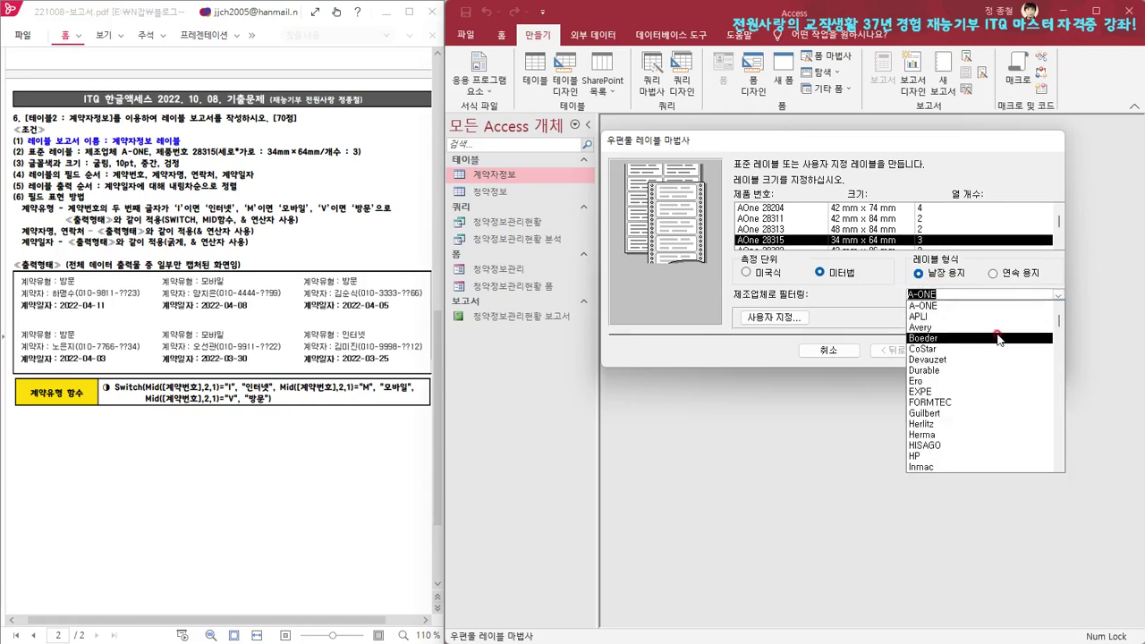
{"action": "scroll", "coordinate": [997, 338], "scroll_direction": "up", "scroll_amount": 1}
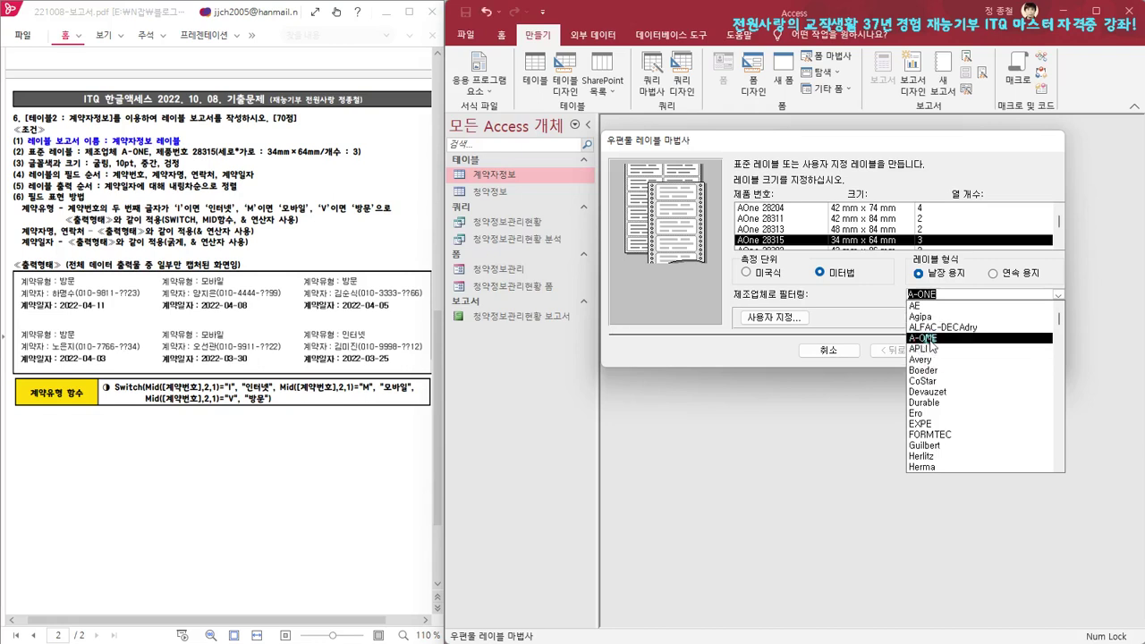
{"action": "left_click", "coordinate": [930, 344]}
{"action": "scroll", "coordinate": [788, 237], "scroll_direction": "up", "scroll_amount": 3}
{"action": "scroll", "coordinate": [788, 235], "scroll_direction": "up", "scroll_amount": 2}
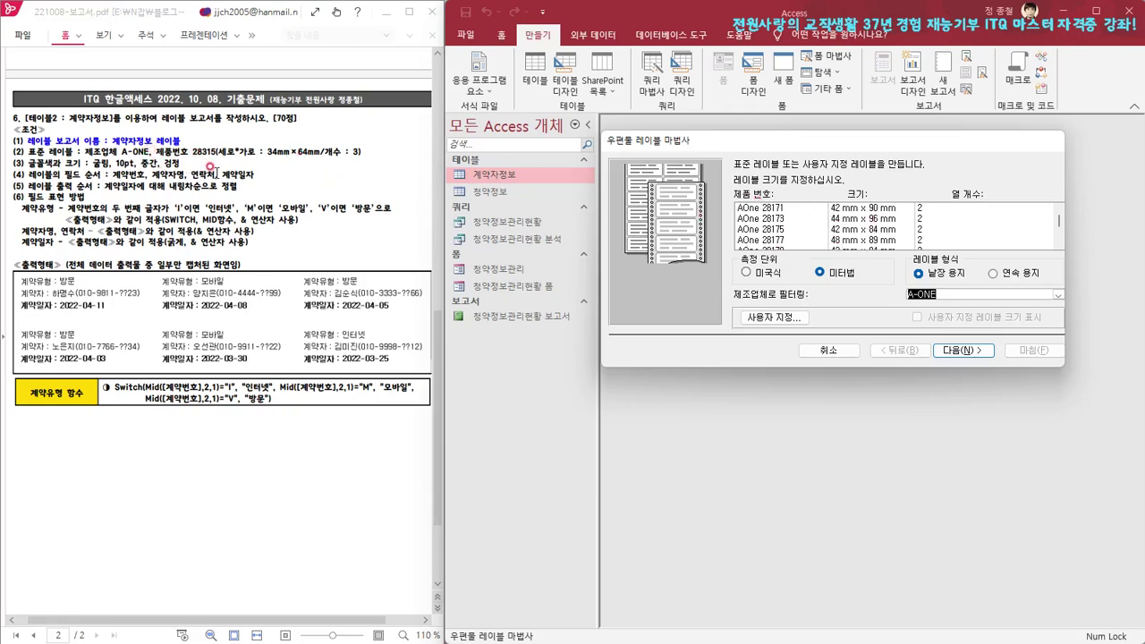
{"action": "scroll", "coordinate": [807, 210], "scroll_direction": "down", "scroll_amount": 1}
{"action": "scroll", "coordinate": [806, 211], "scroll_direction": "down", "scroll_amount": 2}
{"action": "scroll", "coordinate": [806, 214], "scroll_direction": "down", "scroll_amount": 2}
{"action": "left_click", "coordinate": [807, 239]}
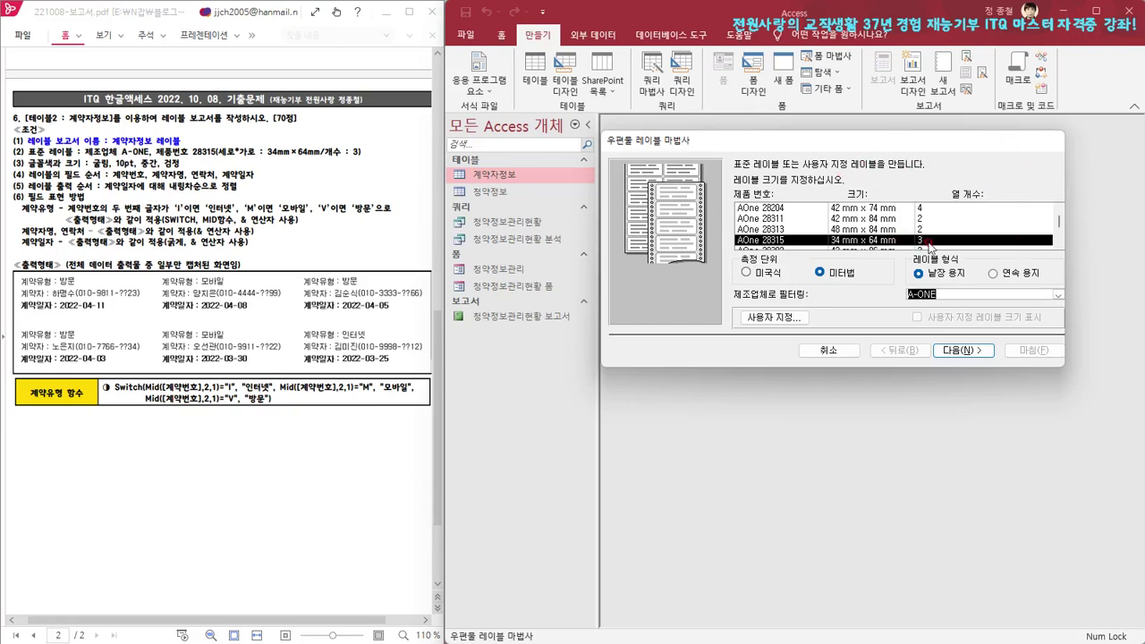
{"action": "left_click", "coordinate": [955, 352]}
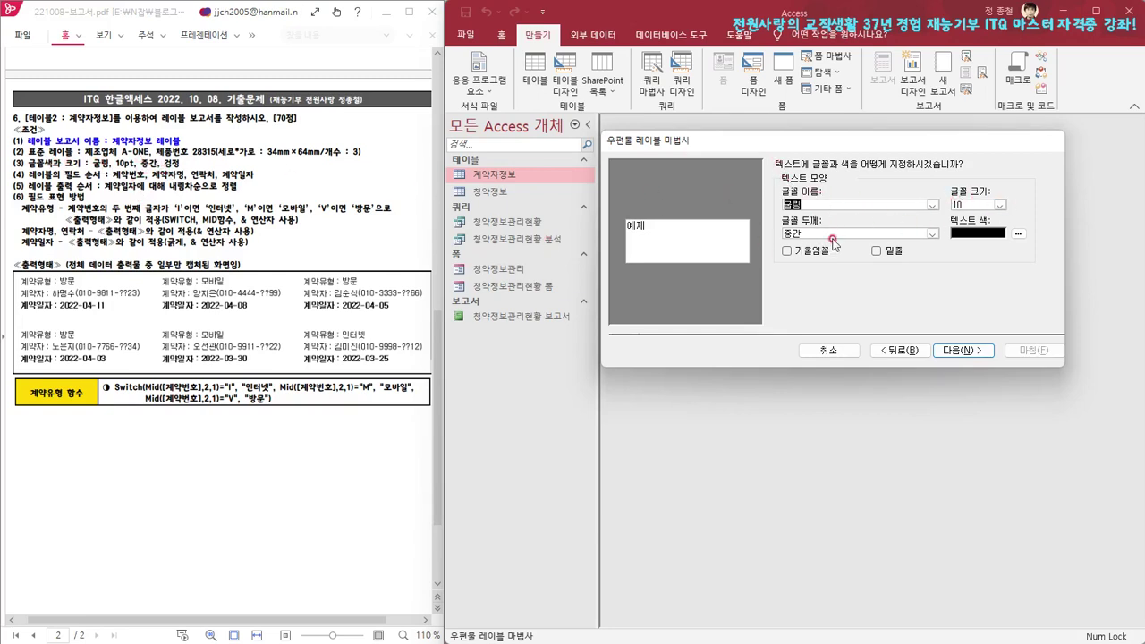
Set the label text's font weight to 중간 and its colour to black, keeping 굴림 at 10 pt
{"action": "left_click", "coordinate": [933, 235]}
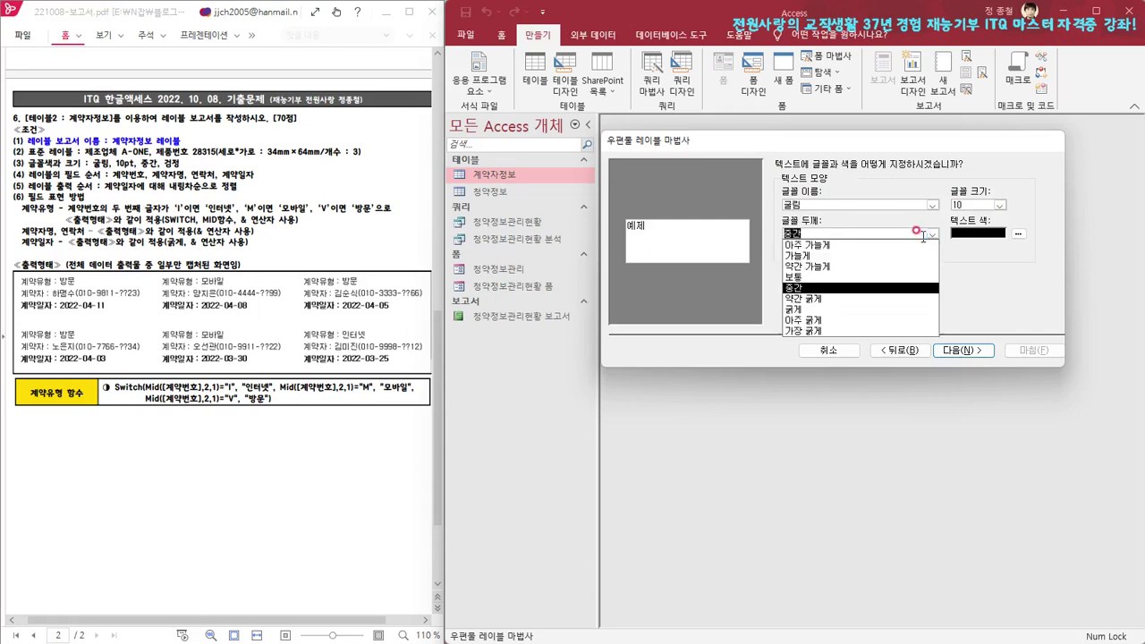
{"action": "left_click", "coordinate": [872, 288]}
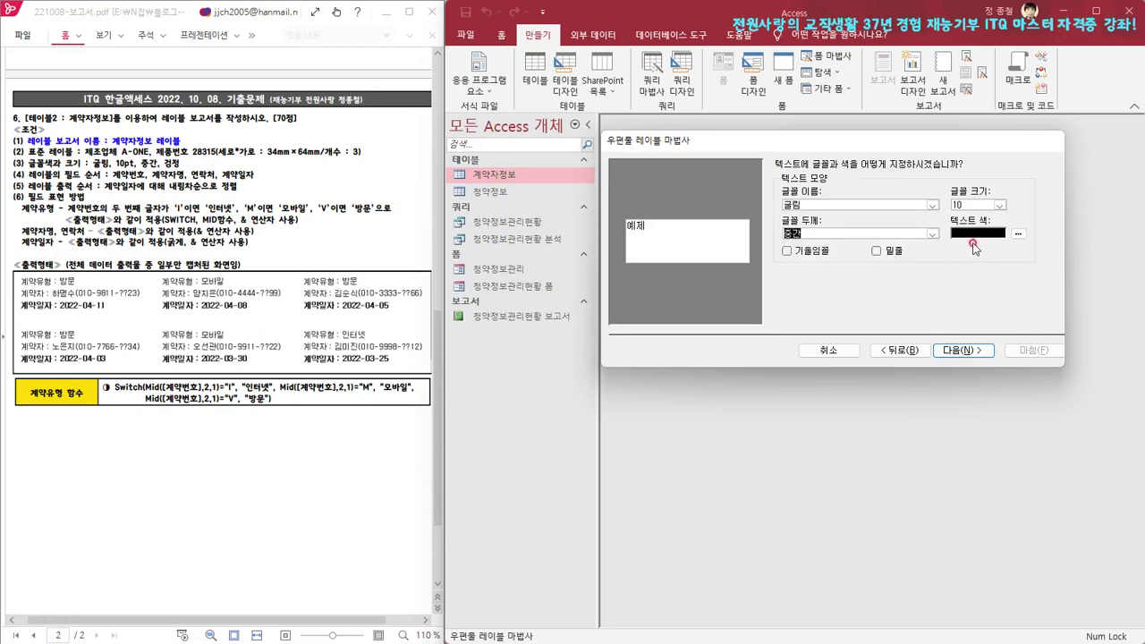
{"action": "left_click", "coordinate": [1018, 234]}
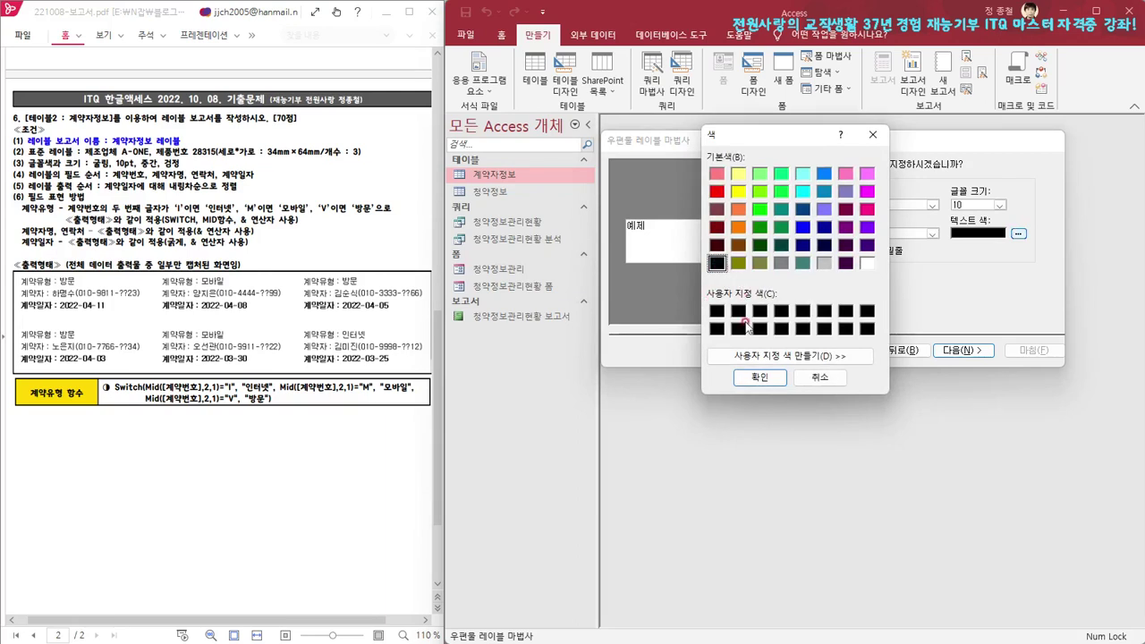
{"action": "left_click", "coordinate": [759, 377]}
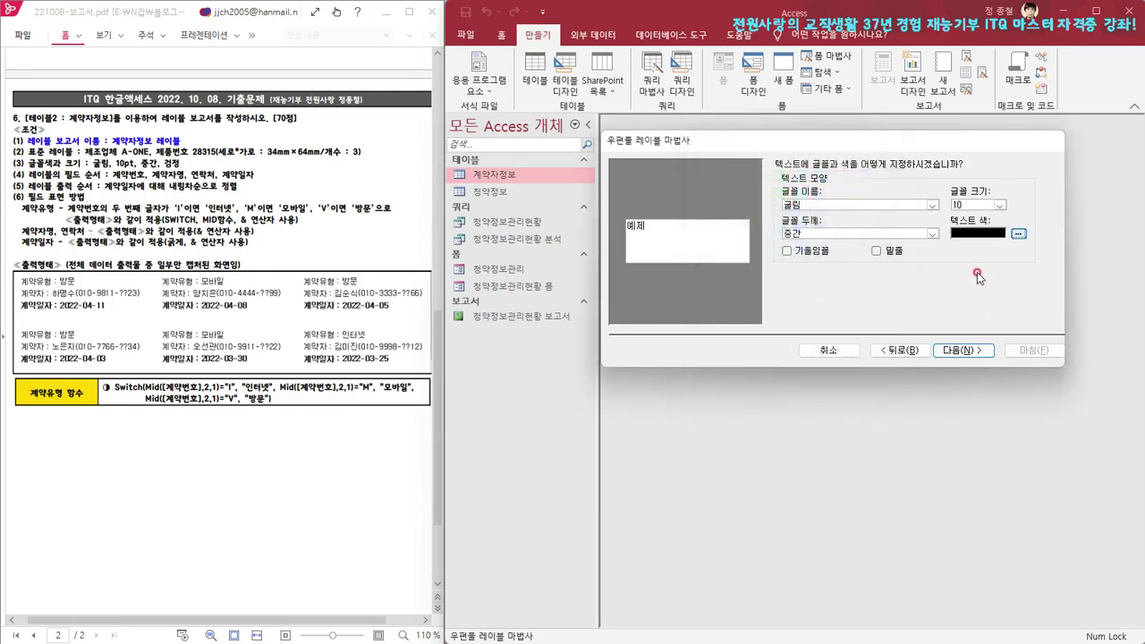
{"action": "left_click", "coordinate": [975, 354]}
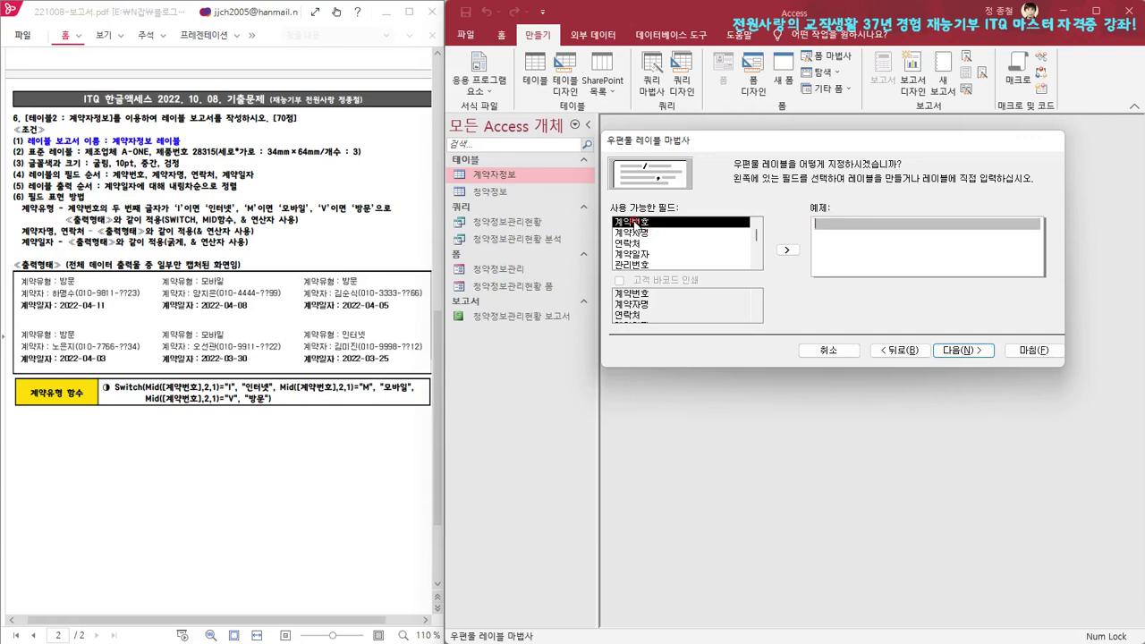
Compose the label's first line as "계약유형 : {계약번호}"
{"action": "double_click", "coordinate": [634, 223]}
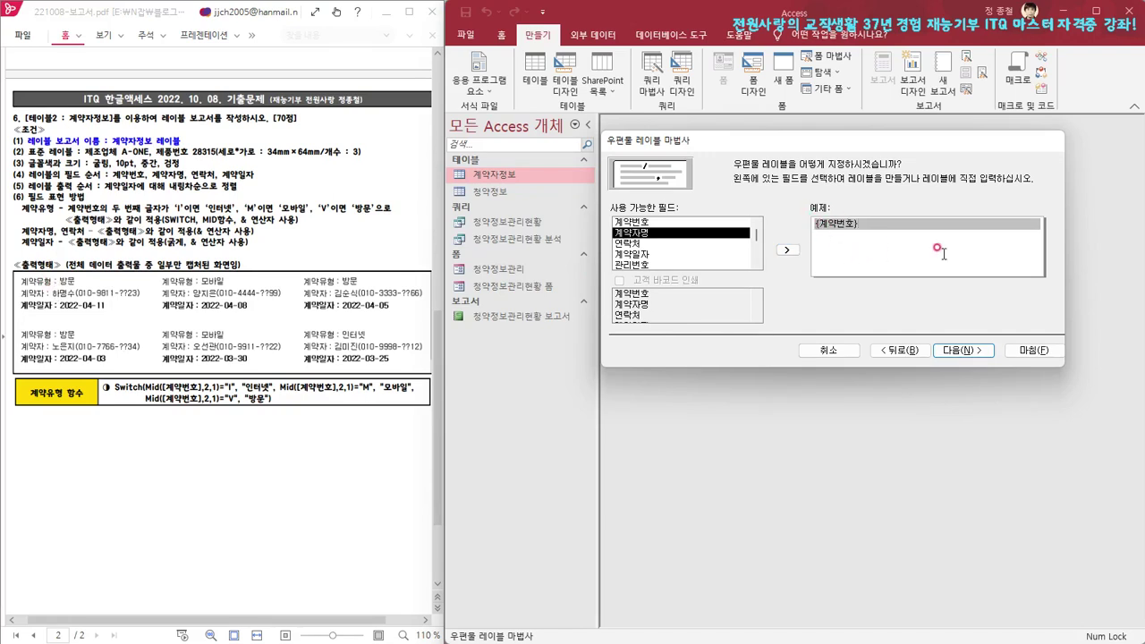
{"action": "type", "text": "ㄱ"}
{"action": "type", "text": "약유형"}
{"action": "type", "text": " :"}
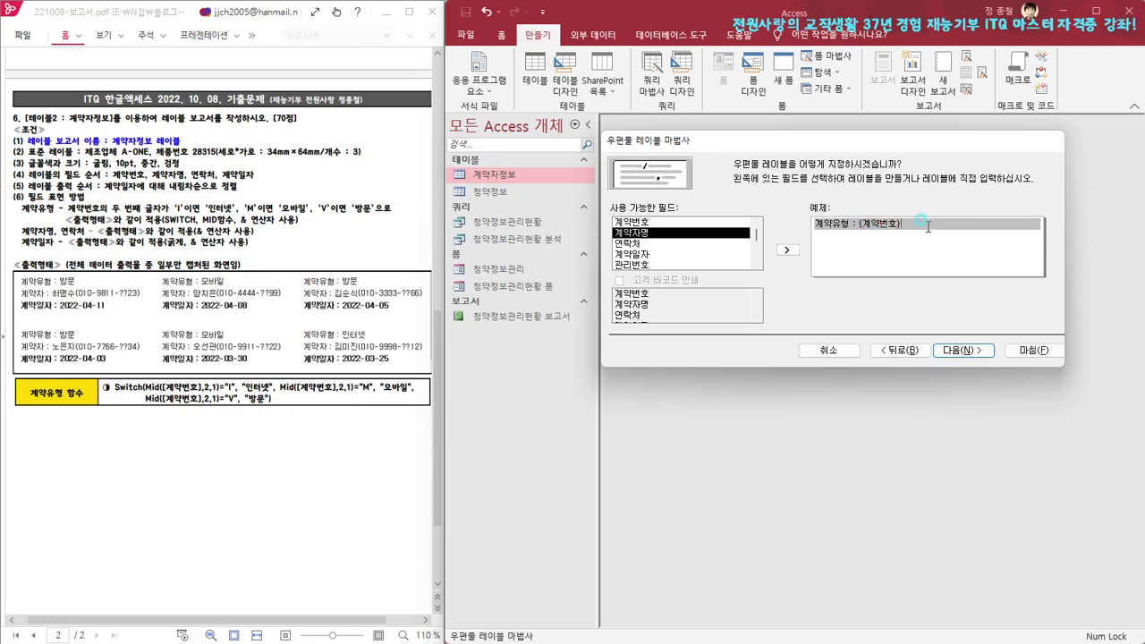
Compose the label's second line as "계약자 : {계약자명}({연락처})"
{"action": "key", "text": "Return"}
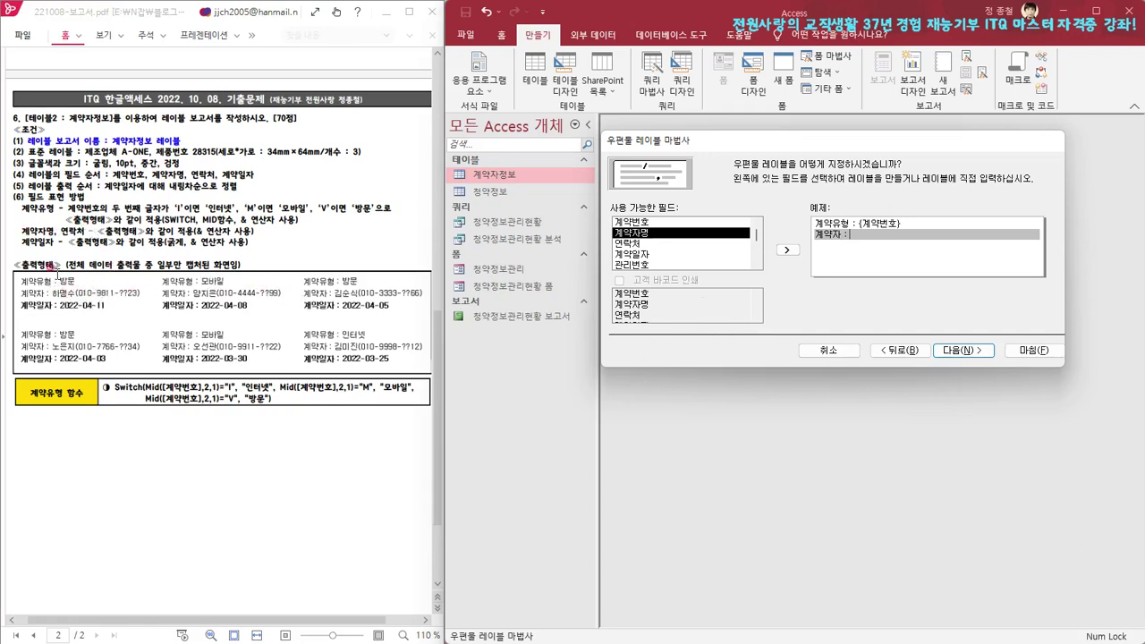
{"action": "double_click", "coordinate": [626, 232]}
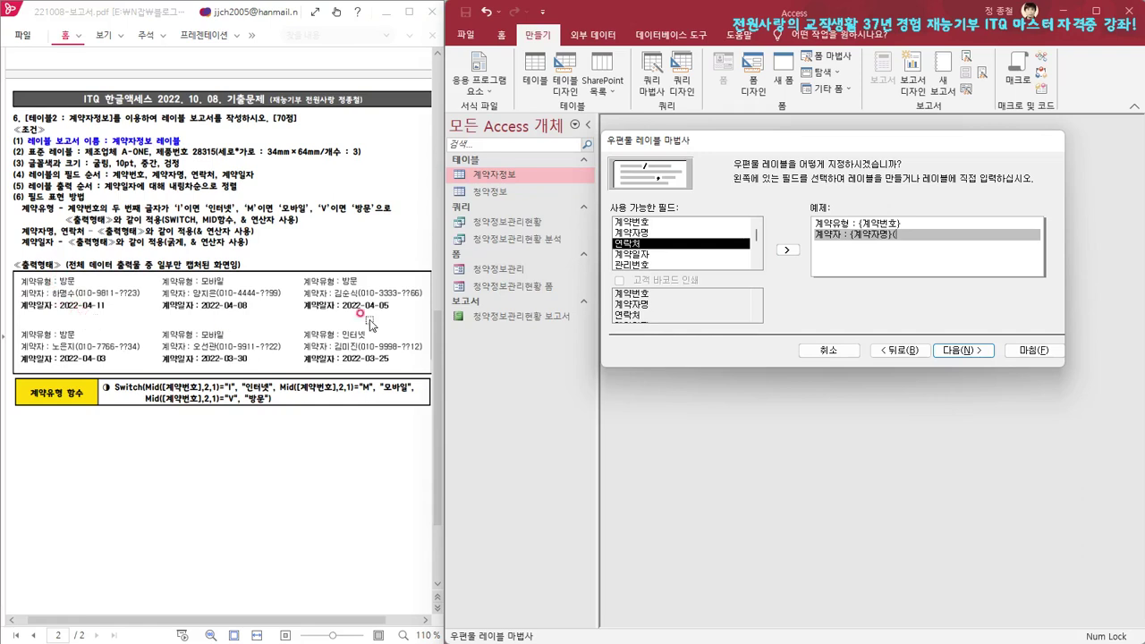
{"action": "double_click", "coordinate": [636, 242]}
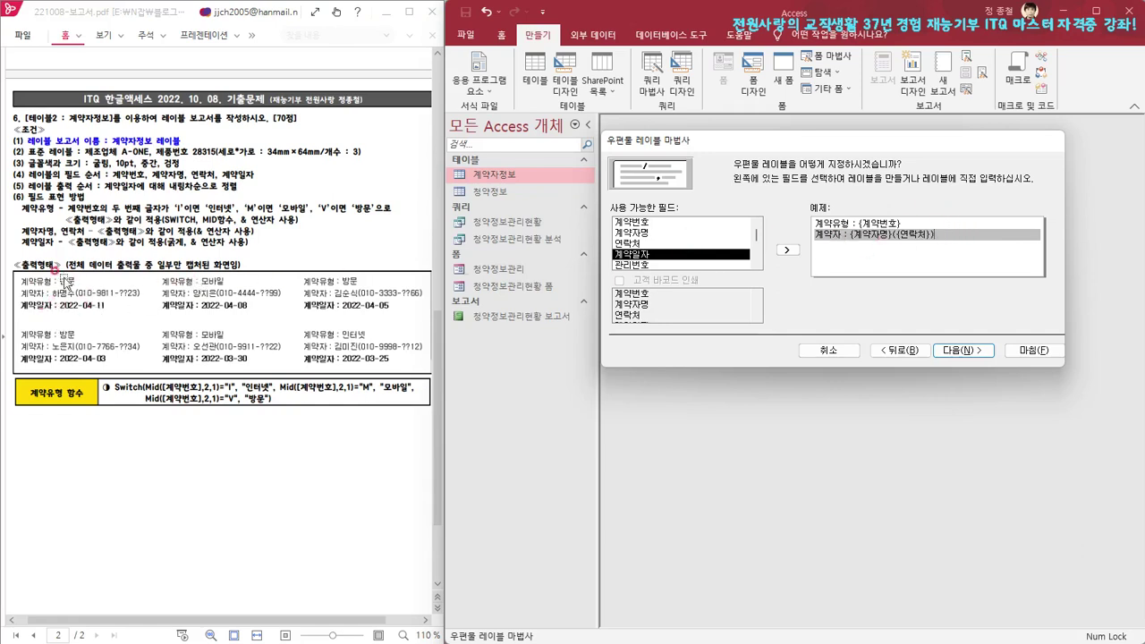
{"action": "left_click", "coordinate": [941, 232]}
Add the third label line "계약일자 : {계약일자}" and sort the labels by 계약일자
{"action": "key", "text": "Return"}
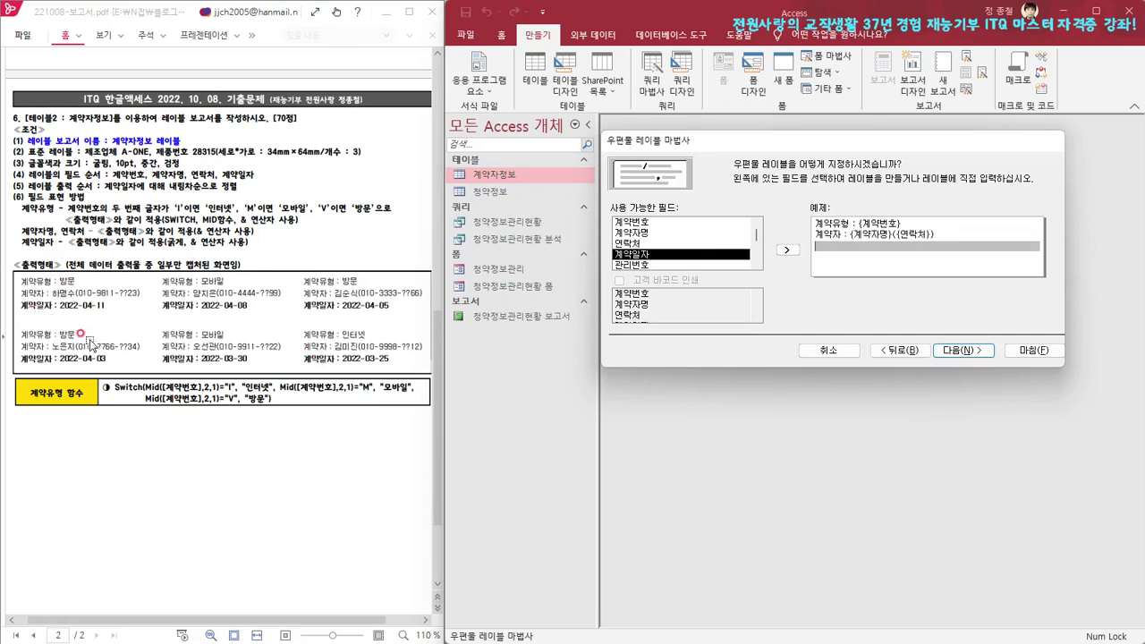
{"action": "type", "text": "계약일자 :"}
{"action": "double_click", "coordinate": [631, 254]}
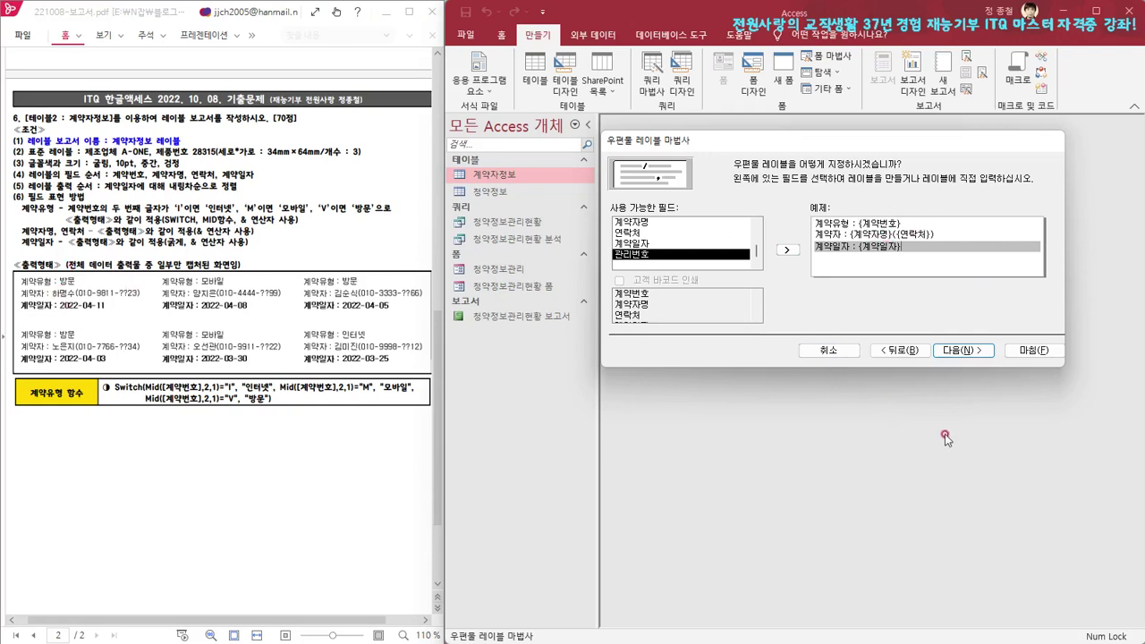
{"action": "left_click", "coordinate": [959, 352]}
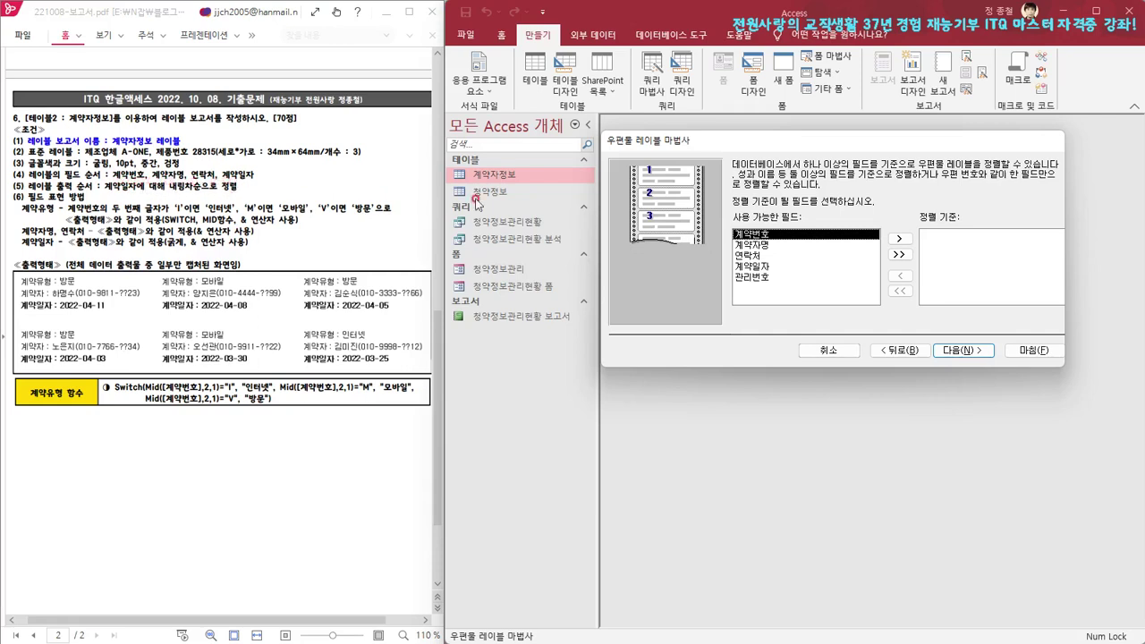
{"action": "double_click", "coordinate": [762, 266]}
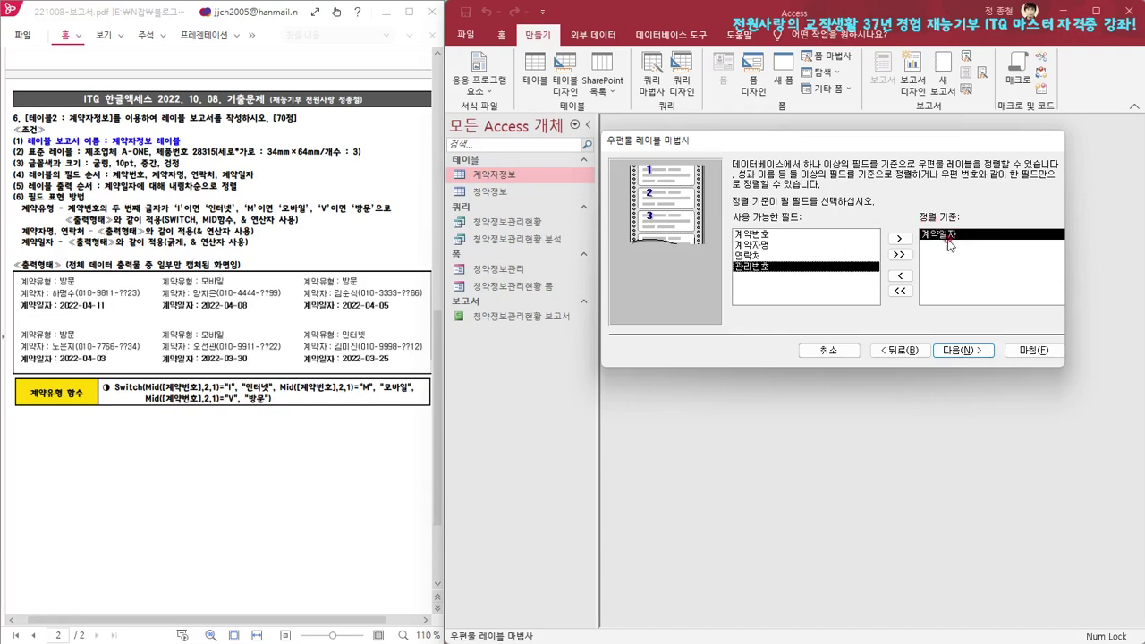
{"action": "left_click", "coordinate": [955, 349]}
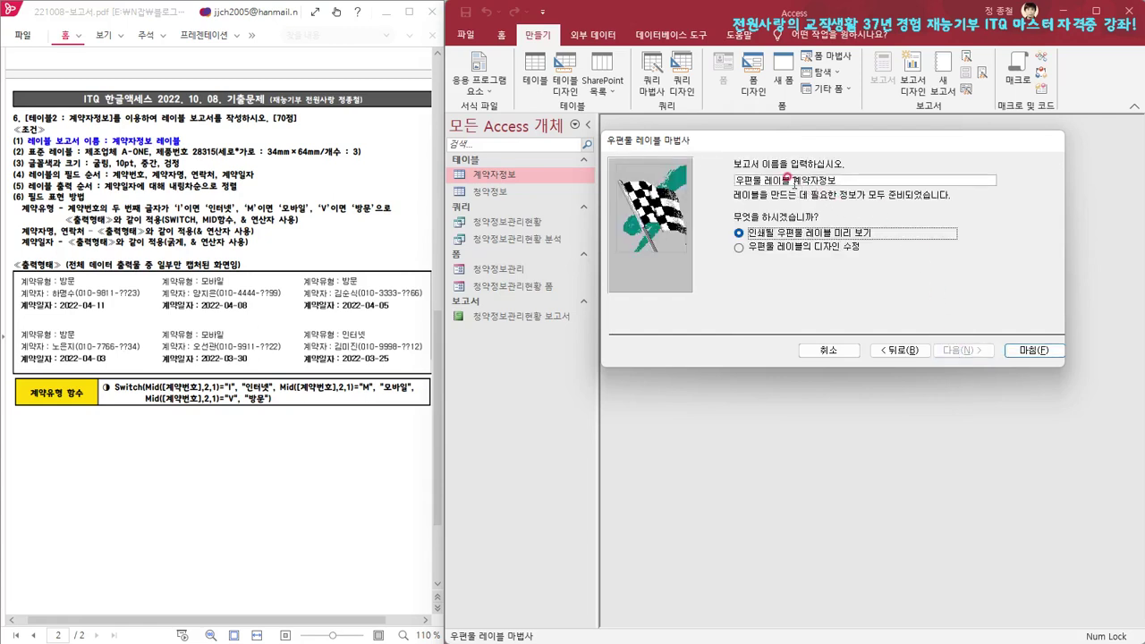
Name the label report 계약자정보 레이블 and finish the wizard with the option to modify the label design
{"action": "left_click_drag", "start_coordinate": [793, 180], "coordinate": [846, 181]}
{"action": "key", "text": "BackSpace"}
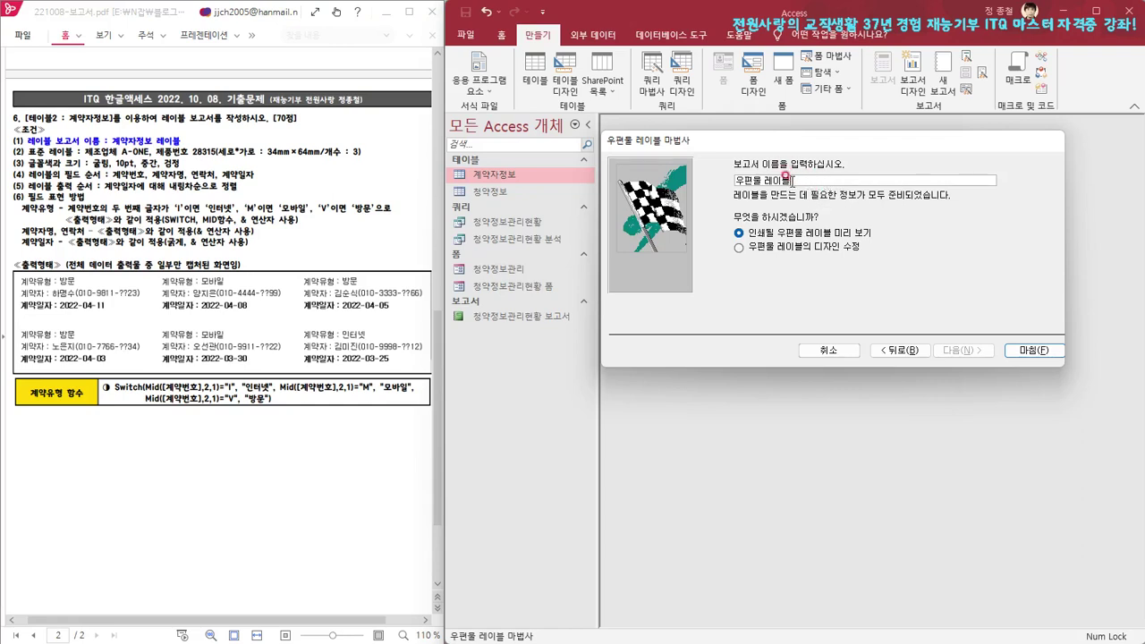
{"action": "left_click_drag", "start_coordinate": [758, 182], "coordinate": [685, 188]}
{"action": "type", "text": "계약자정보"}
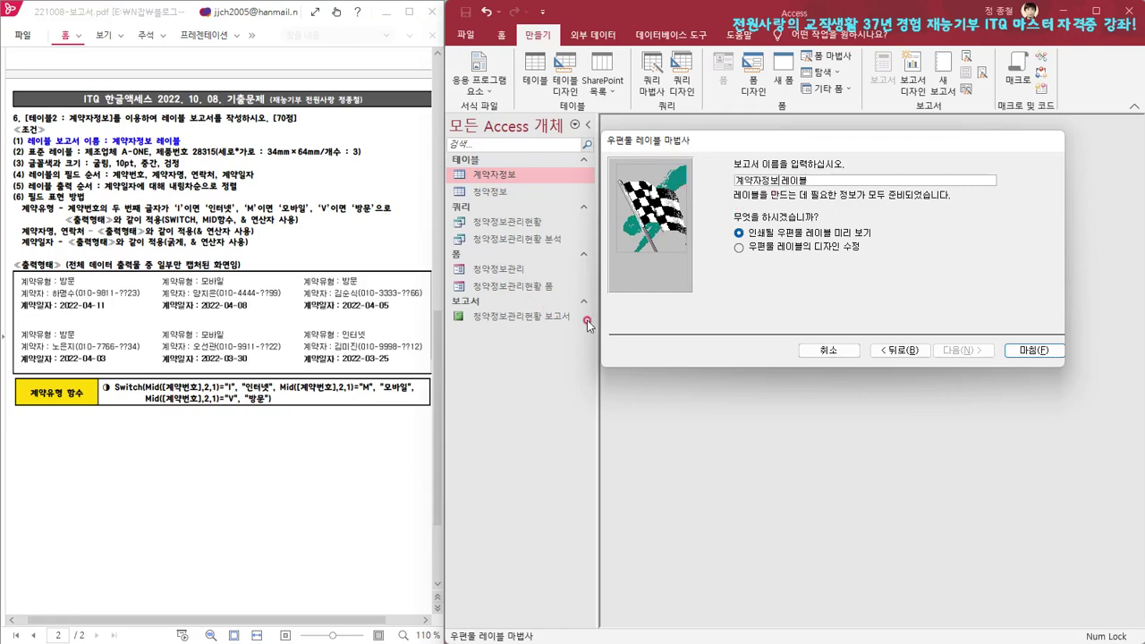
{"action": "key", "text": "Delete"}
{"action": "left_click", "coordinate": [815, 252]}
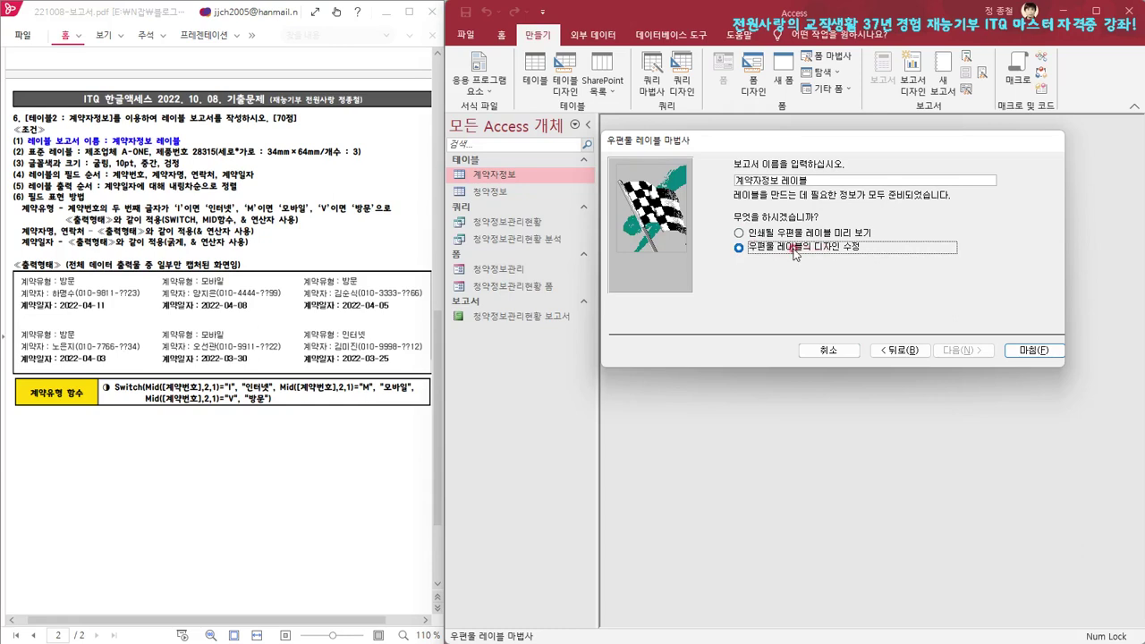
{"action": "left_click", "coordinate": [1033, 351]}
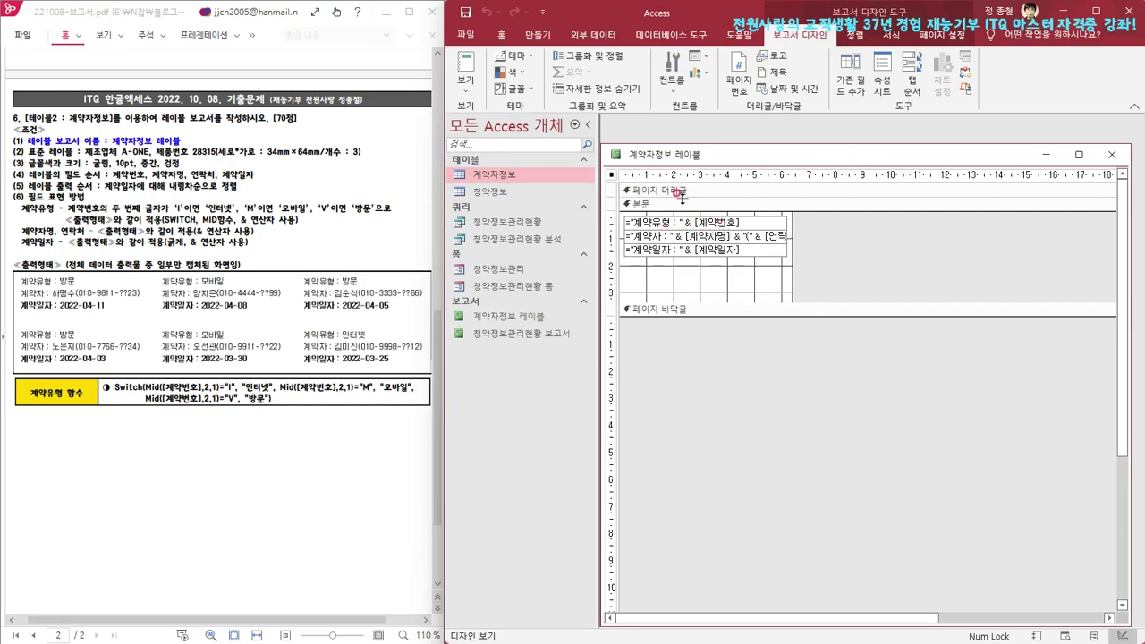
Check the label layout in Report View, then return the report to Design View
{"action": "right_click", "coordinate": [669, 157]}
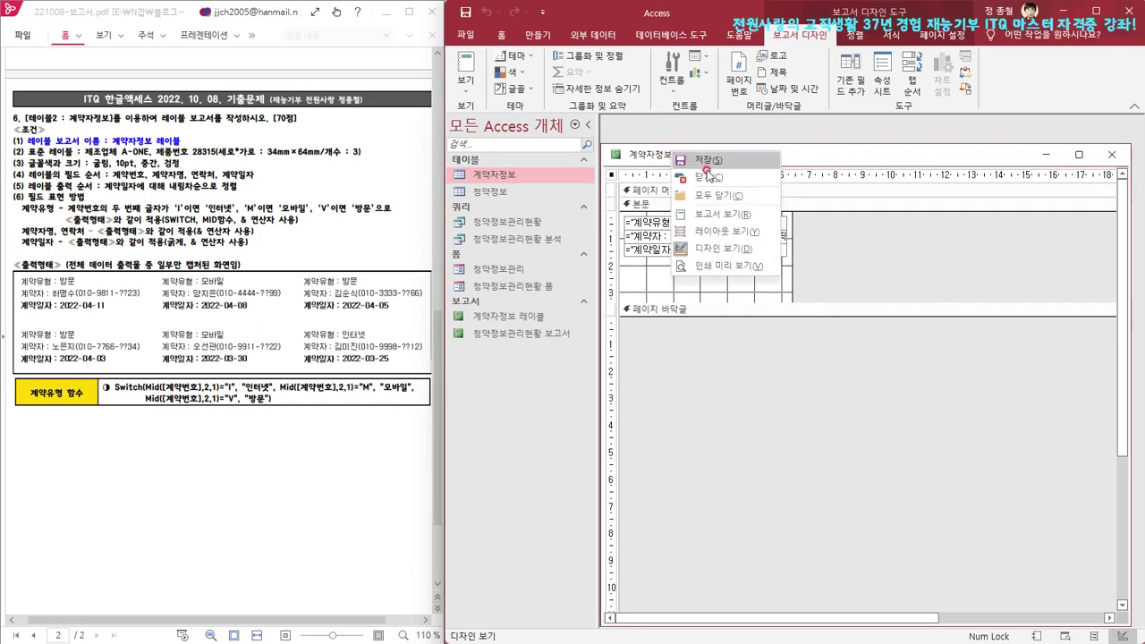
{"action": "left_click", "coordinate": [724, 215]}
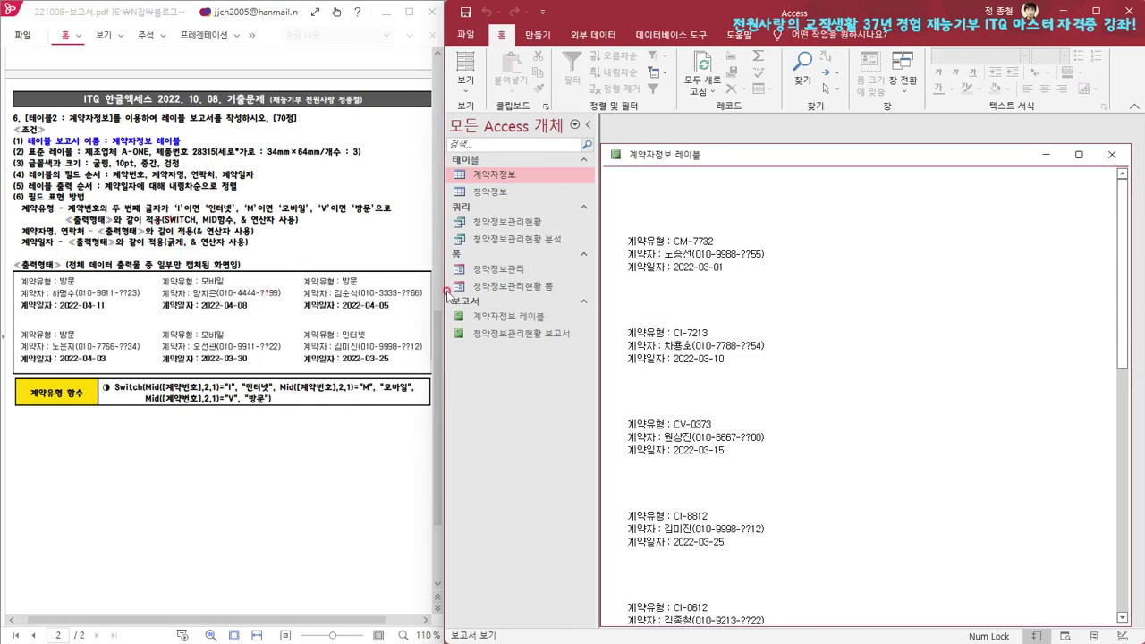
{"action": "right_click", "coordinate": [694, 157]}
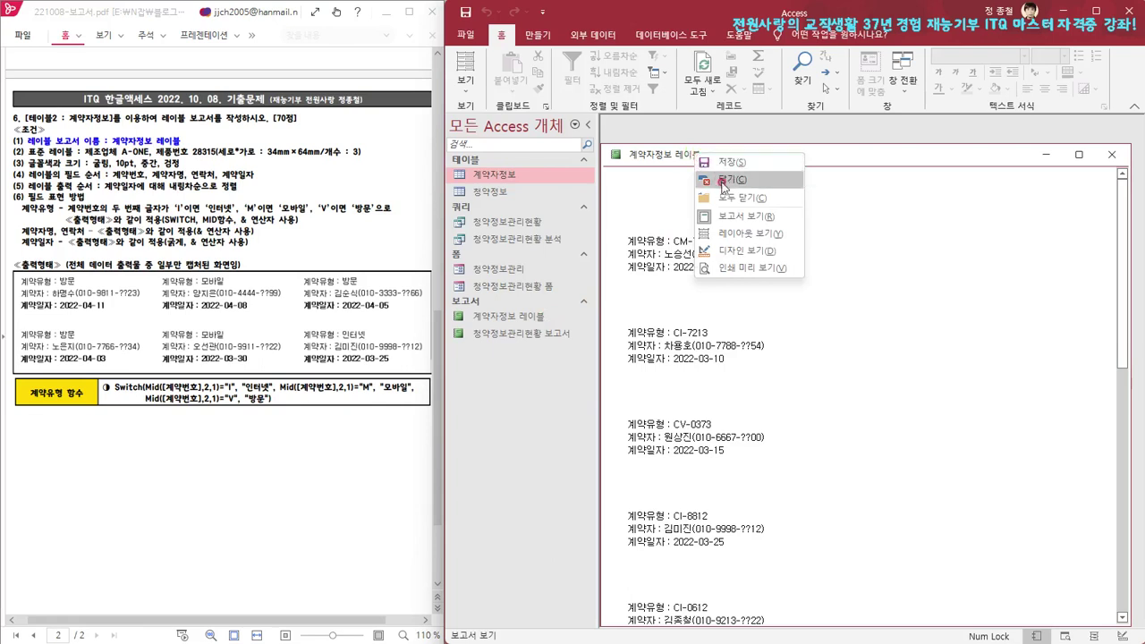
{"action": "left_click", "coordinate": [755, 268]}
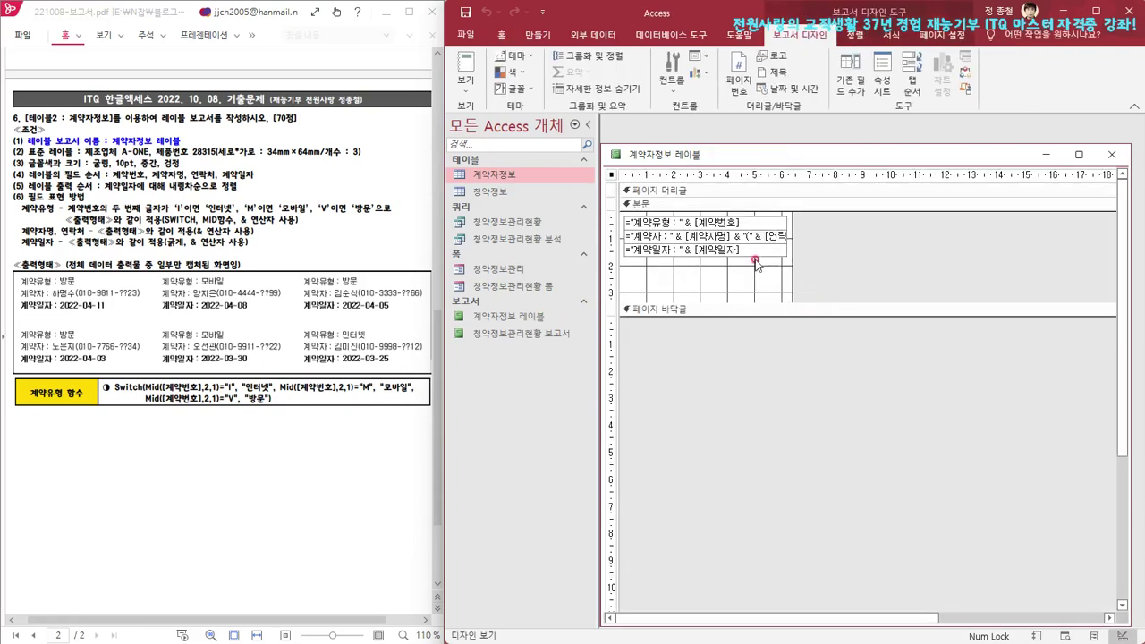
In the label's first line, start a Switch expression after "계약유형 : " with Mid([계약번호], 2, 1
{"action": "left_click", "coordinate": [690, 219]}
{"action": "left_click", "coordinate": [920, 347]}
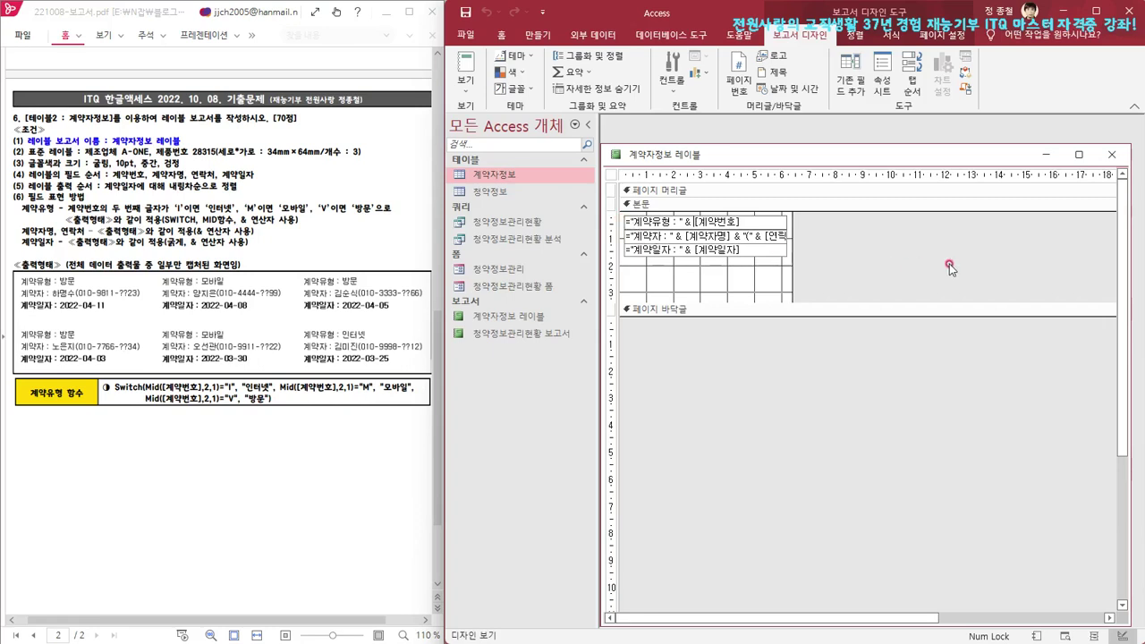
{"action": "type", "text": "switch"}
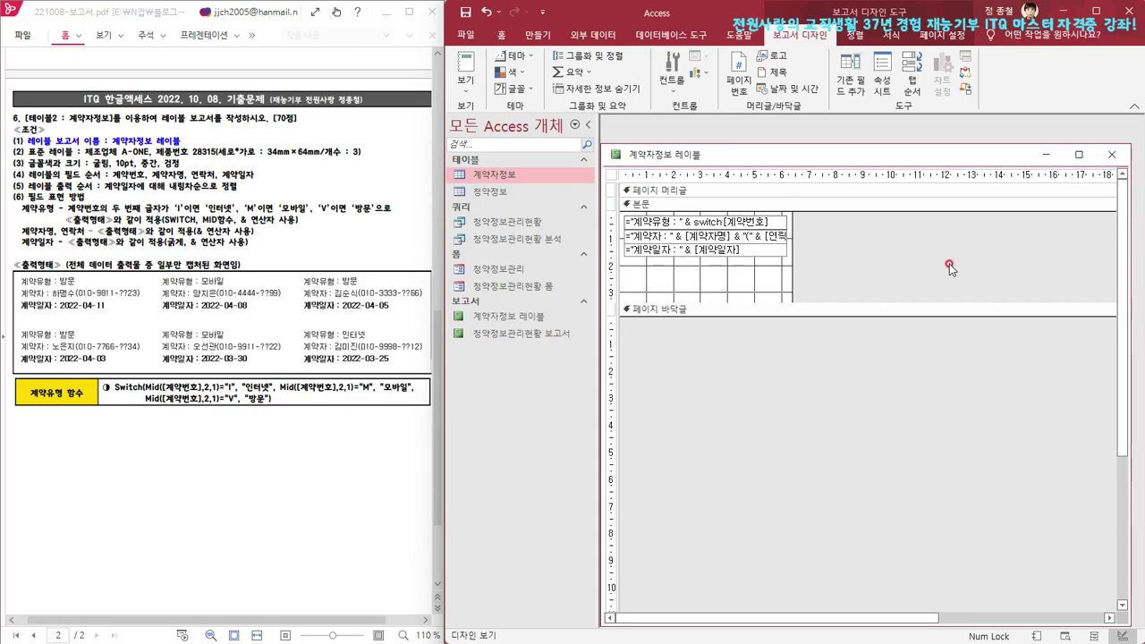
{"action": "type", "text": "("}
{"action": "type", "text": "md"}
{"action": "type", "text": "id"}
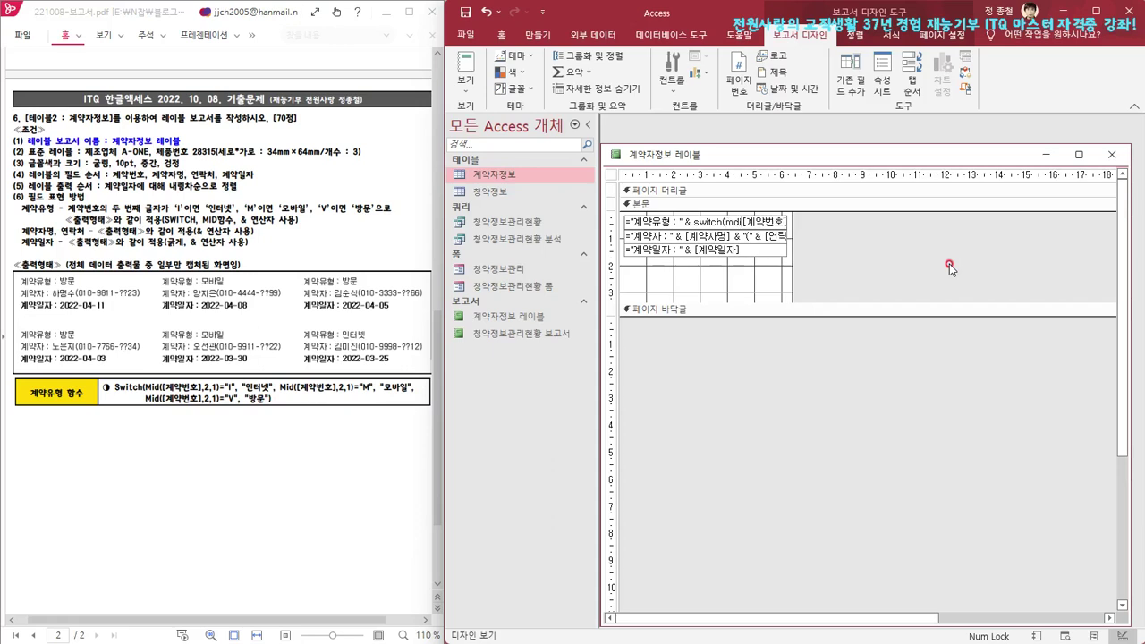
{"action": "type", "text": "("}
{"action": "key", "text": "End"}
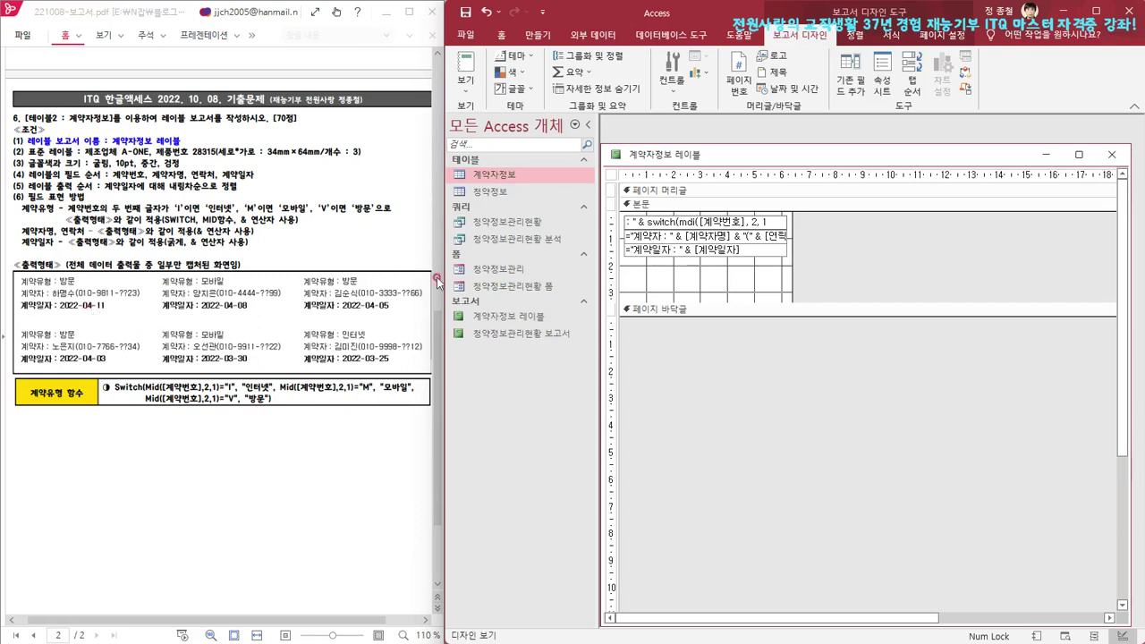
{"action": "left_click", "coordinate": [687, 222]}
{"action": "key", "text": "Delete"}
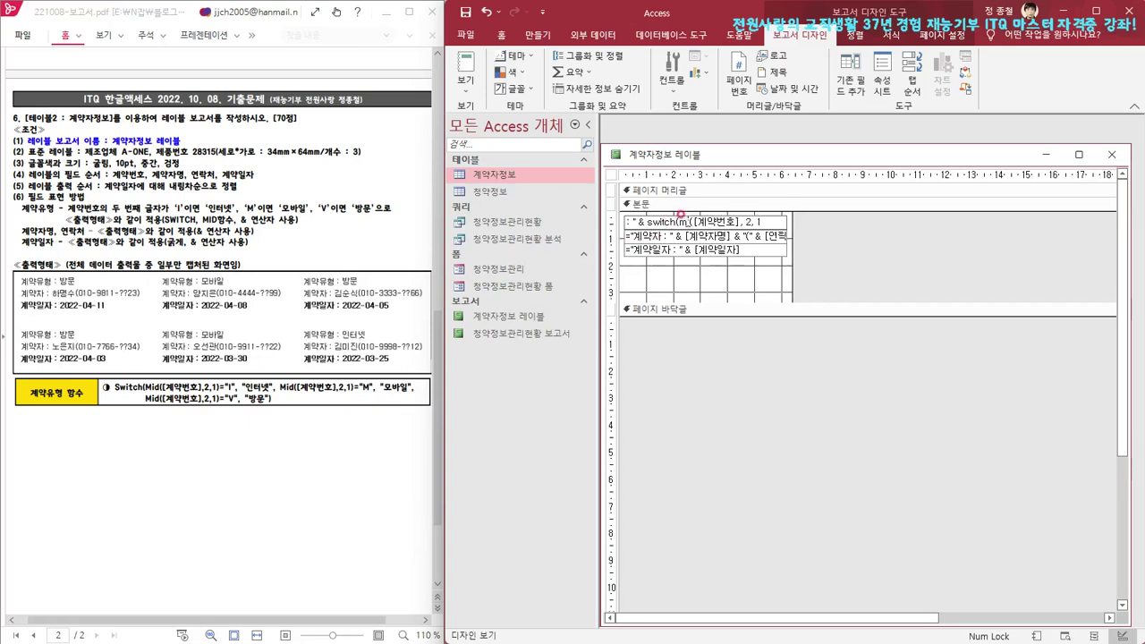
{"action": "type", "text": "d"}
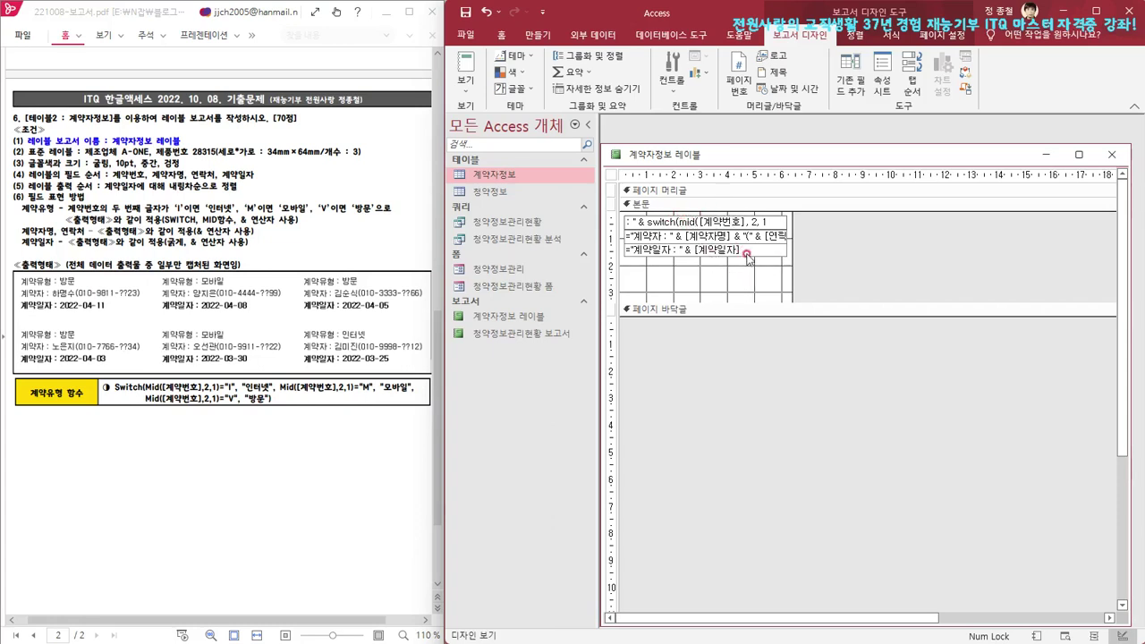
Complete the first Switch condition so that "I" as the second character of 계약번호 returns "인터넷"
{"action": "left_click", "coordinate": [783, 222]}
{"action": "type", "text": "\"ㅑ"}
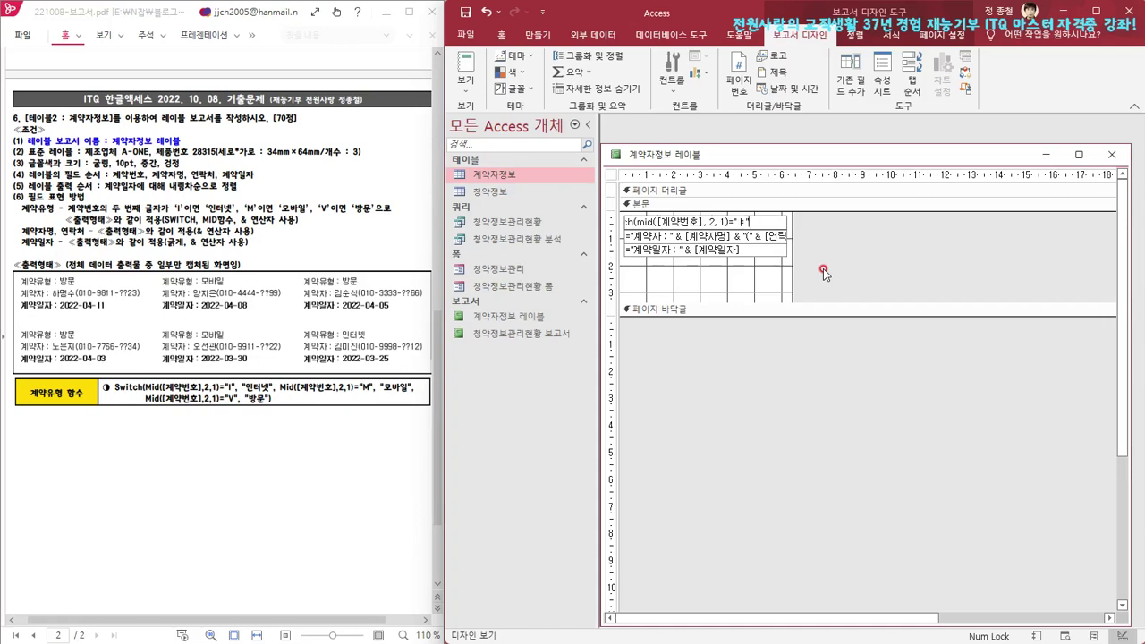
{"action": "key", "text": "BackSpace"}
{"action": "type", "text": "I\""}
{"action": "type", "text": ","}
{"action": "type", "text": " \""}
{"action": "type", "text": "인터네"}
{"action": "type", "text": "ㅅ\""}
{"action": "type", "text": ","}
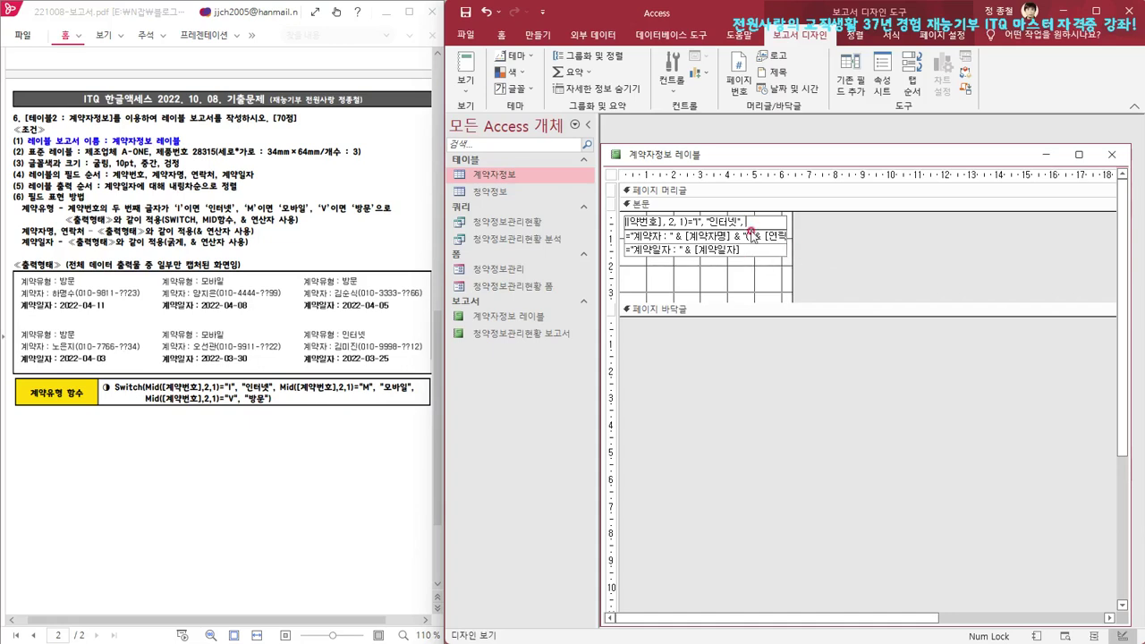
Add a second Switch condition that returns "모바일" when Mid([계약번호],2,1) equals "M"
{"action": "left_click_drag", "start_coordinate": [738, 220], "coordinate": [644, 220]}
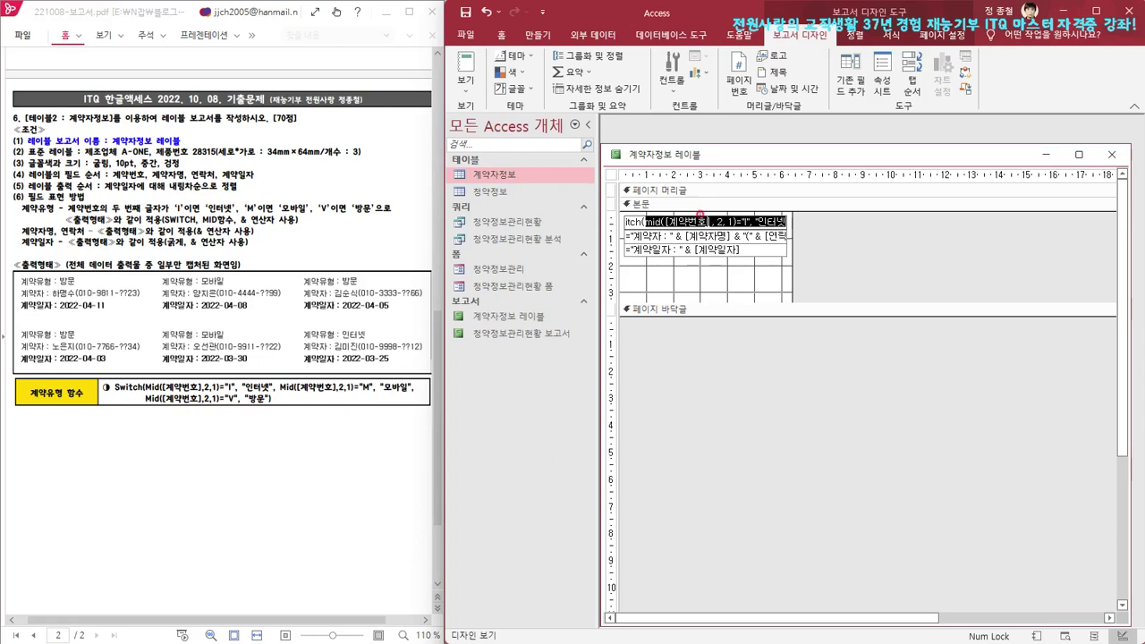
{"action": "left_click", "coordinate": [703, 221]}
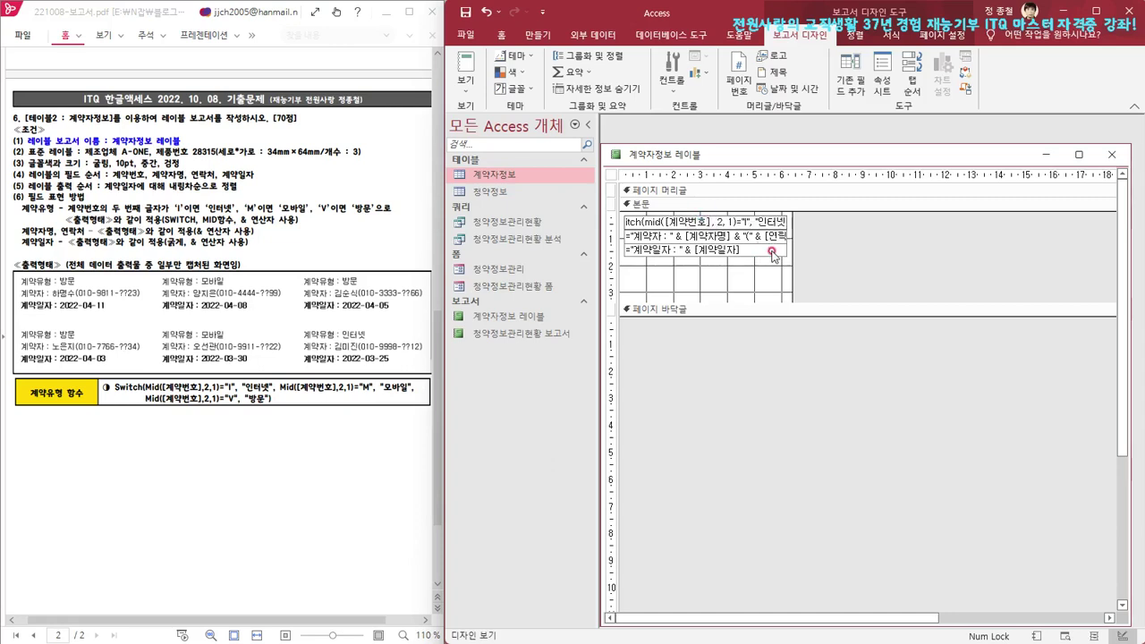
{"action": "key", "text": "End"}
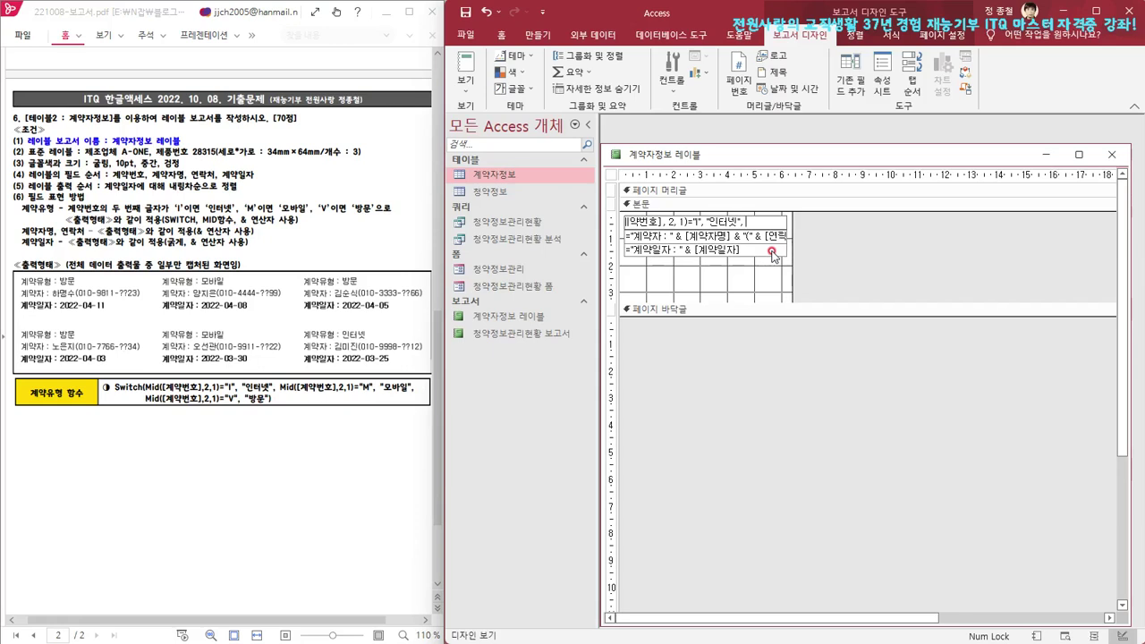
{"action": "key", "text": "BackSpace"}
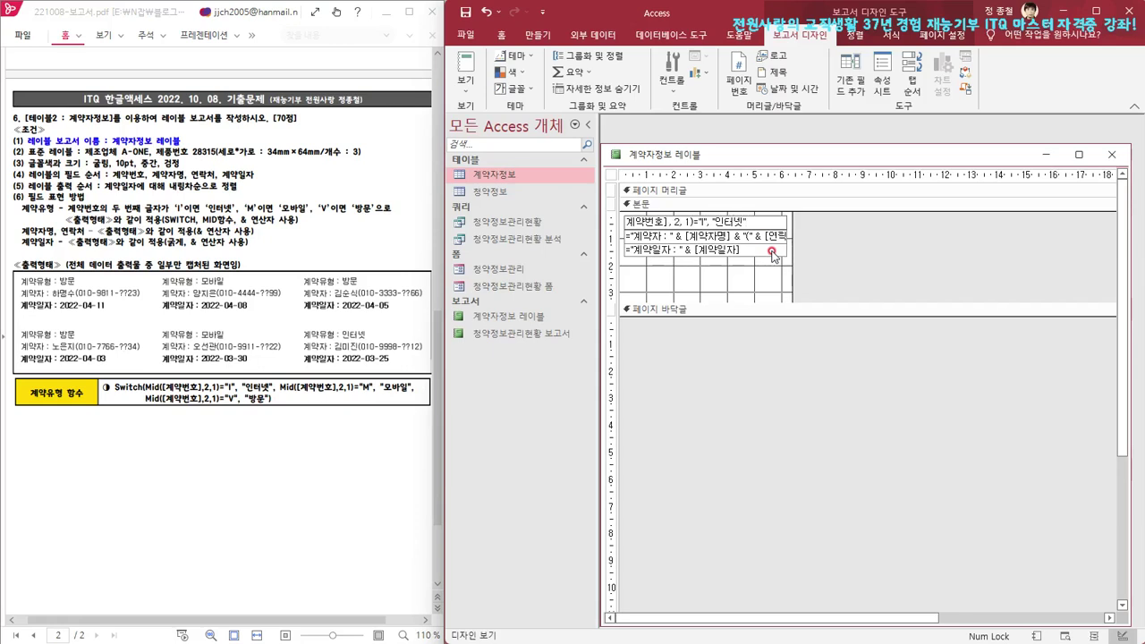
{"action": "left_click", "coordinate": [698, 220]}
{"action": "type", "text": "M"}
{"action": "key", "text": "BackSpace"}
{"action": "key", "text": "BackSpace"}
{"action": "key", "text": "BackSpace"}
{"action": "type", "text": "모바일"}
Add the last Switch condition, returning "방문" when Mid([계약번호],2,1) equals "V", and finish the expression
{"action": "key", "text": "ctrl+z"}
{"action": "key", "text": "BackSpace"}
{"action": "type", "text": "V"}
{"action": "key", "text": "Right"}
{"action": "key", "text": "Right"}
{"action": "key", "text": "Delete"}
{"action": "key", "text": "Delete"}
{"action": "key", "text": "Delete"}
{"action": "type", "text": "방문"}
{"action": "key", "text": "Right"}
Check the 계약유형 values of the labels in Report View, then go back to Design View
{"action": "right_click", "coordinate": [691, 156]}
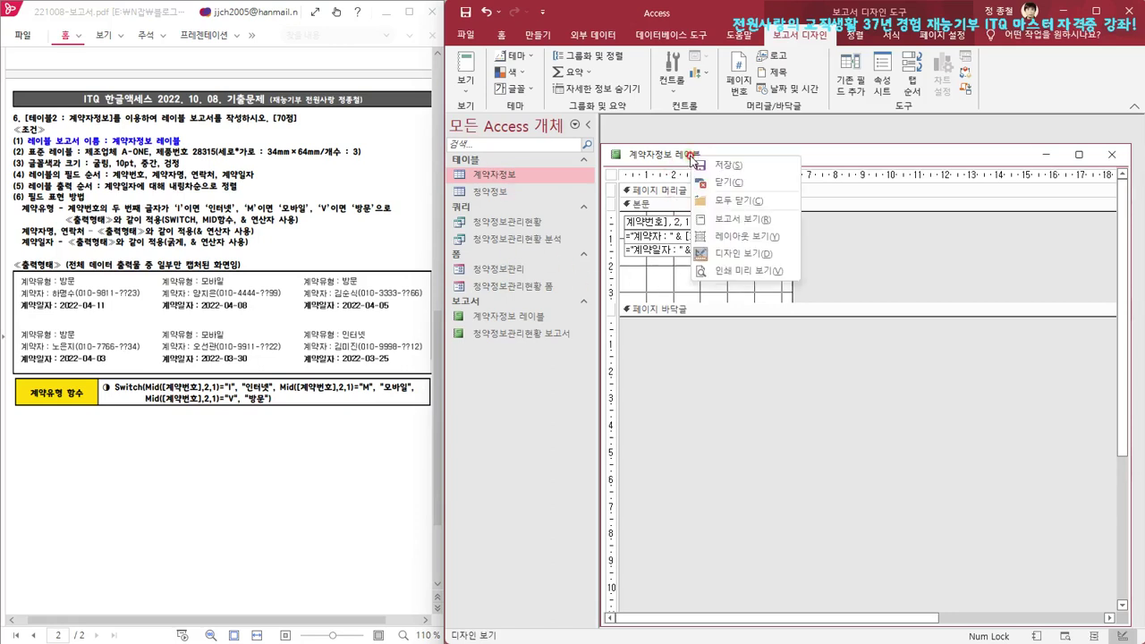
{"action": "left_click", "coordinate": [740, 225]}
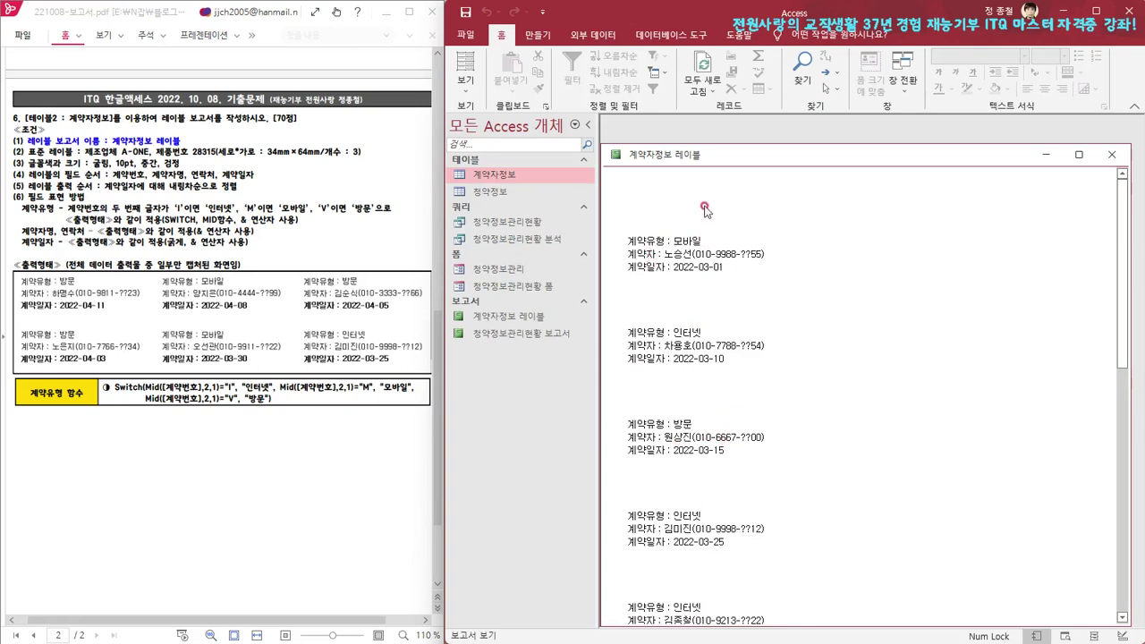
{"action": "right_click", "coordinate": [693, 153]}
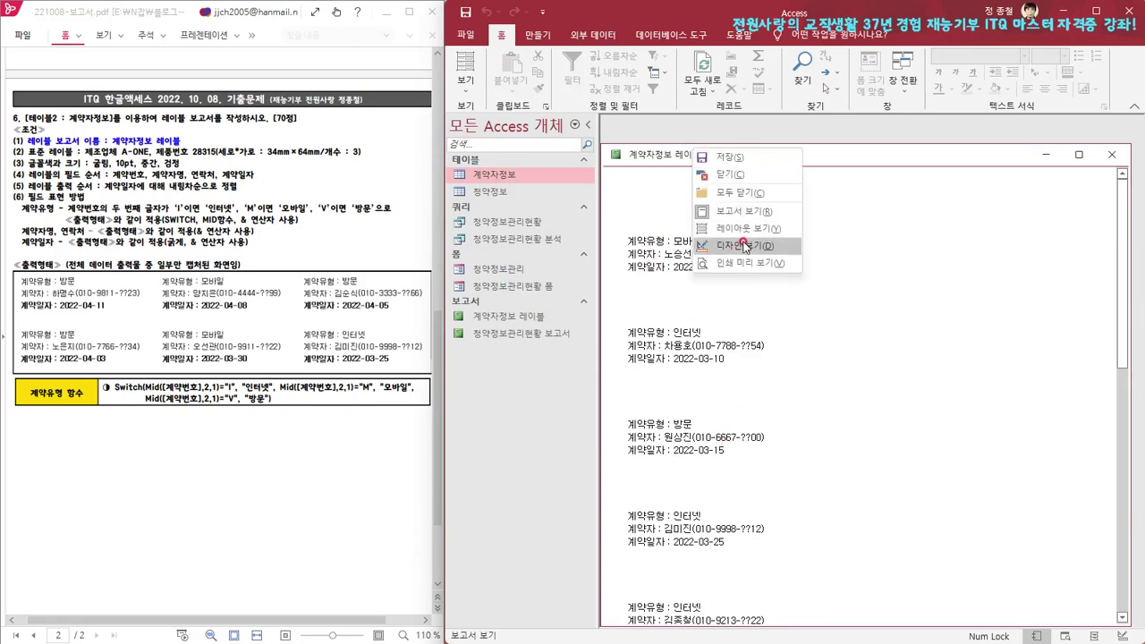
{"action": "left_click", "coordinate": [746, 248]}
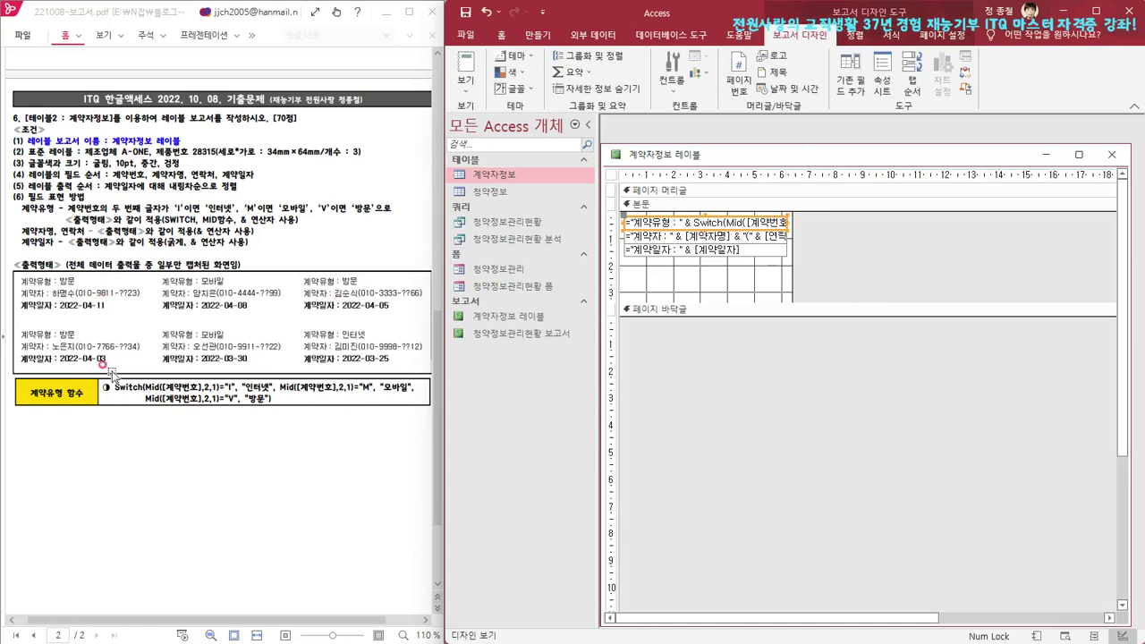
Make the 계약일자 line bold, check the labels in Print Preview and return to Design View
{"action": "left_click", "coordinate": [649, 251]}
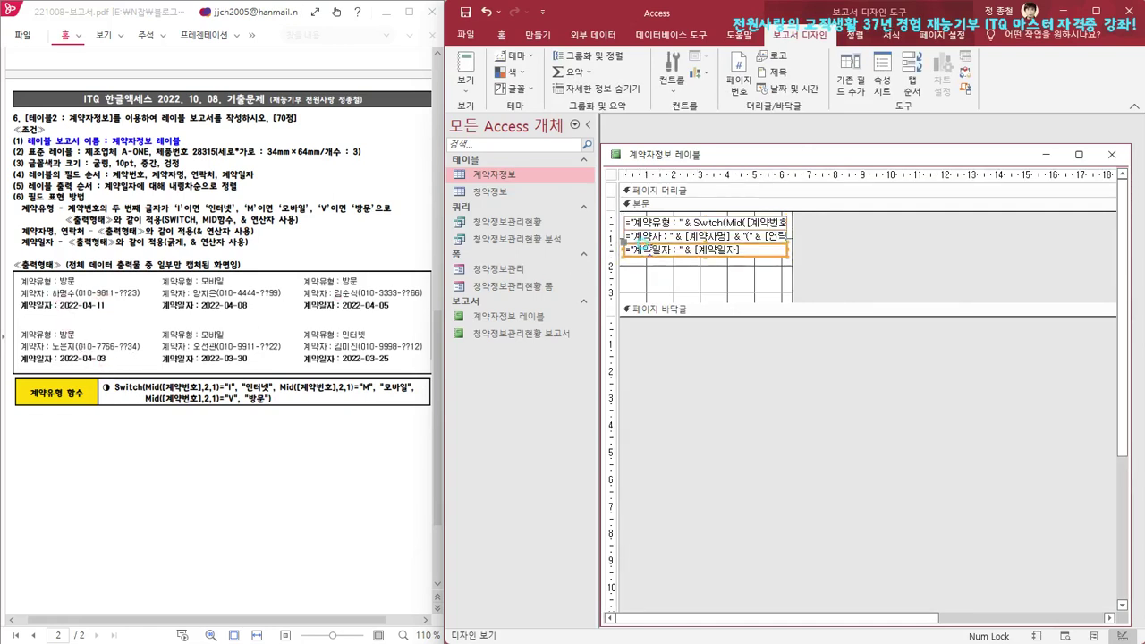
{"action": "left_click", "coordinate": [501, 35]}
{"action": "left_click", "coordinate": [938, 72]}
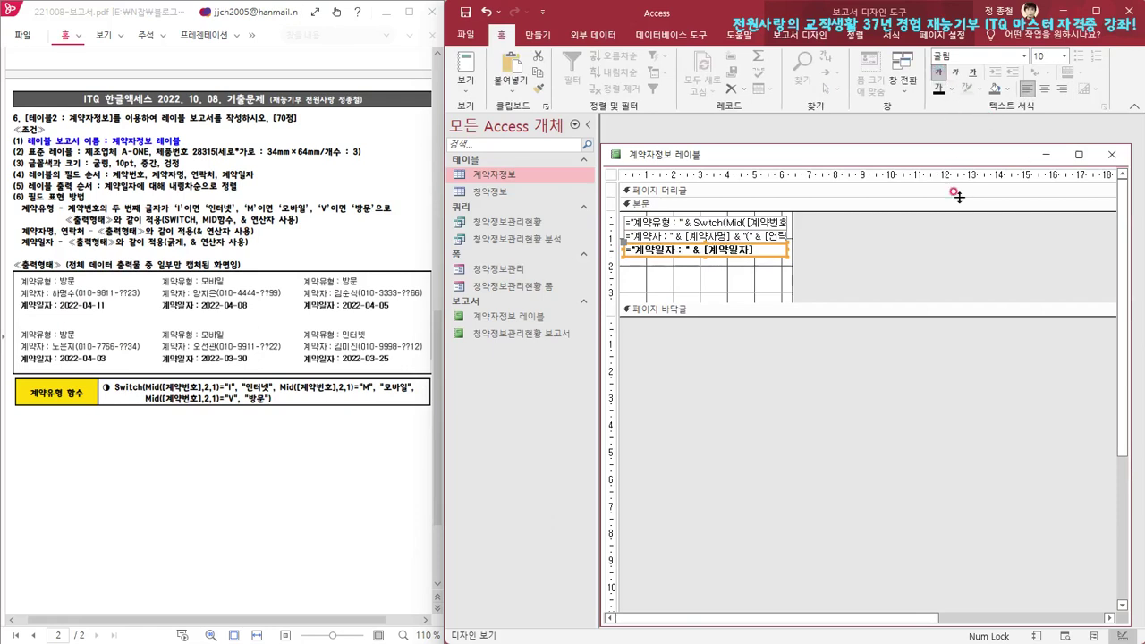
{"action": "right_click", "coordinate": [653, 154]}
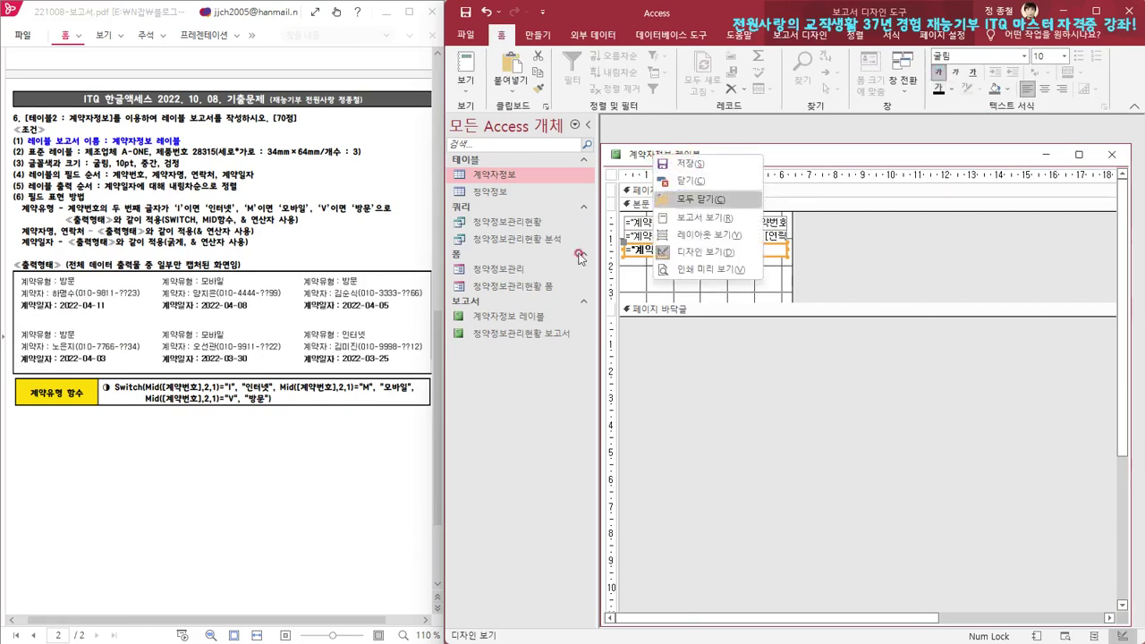
{"action": "left_click", "coordinate": [710, 269]}
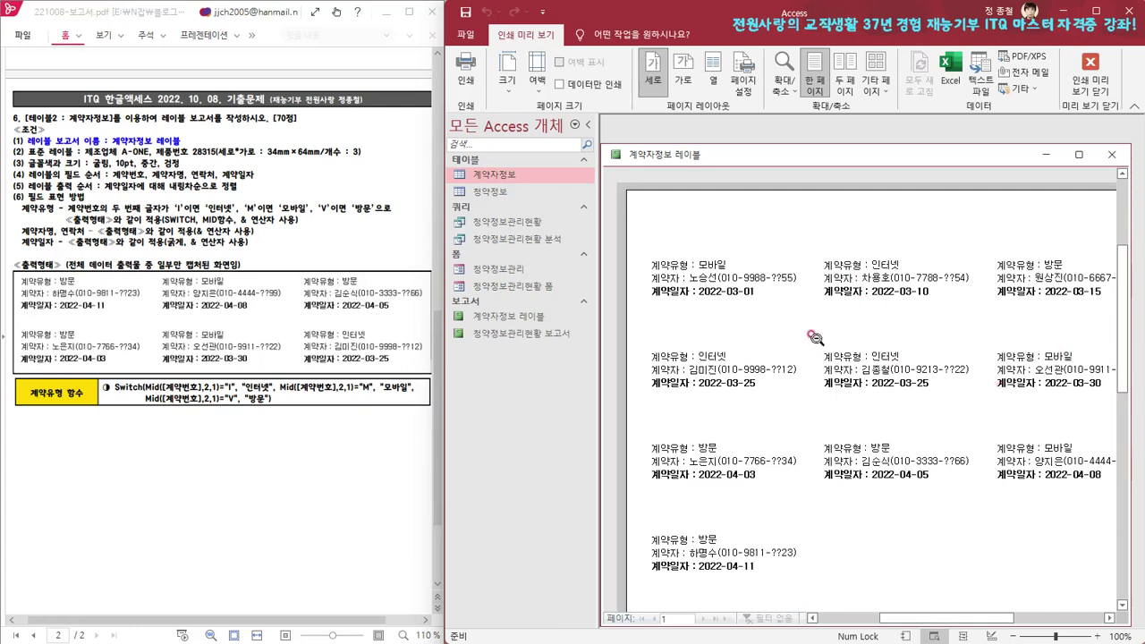
{"action": "right_click", "coordinate": [761, 159]}
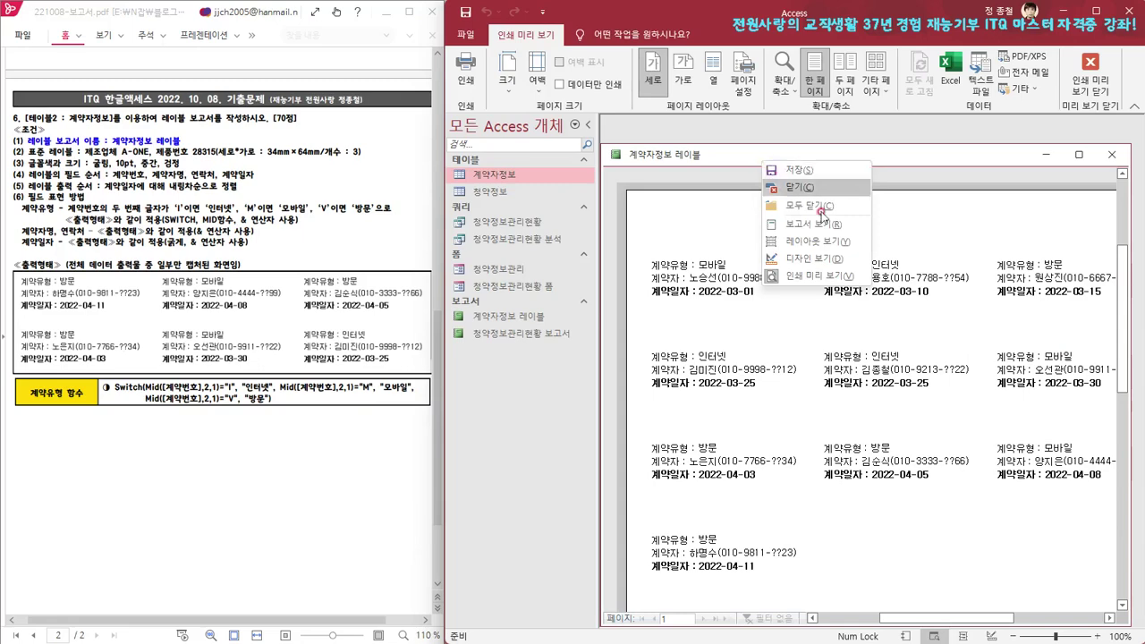
{"action": "left_click", "coordinate": [811, 258]}
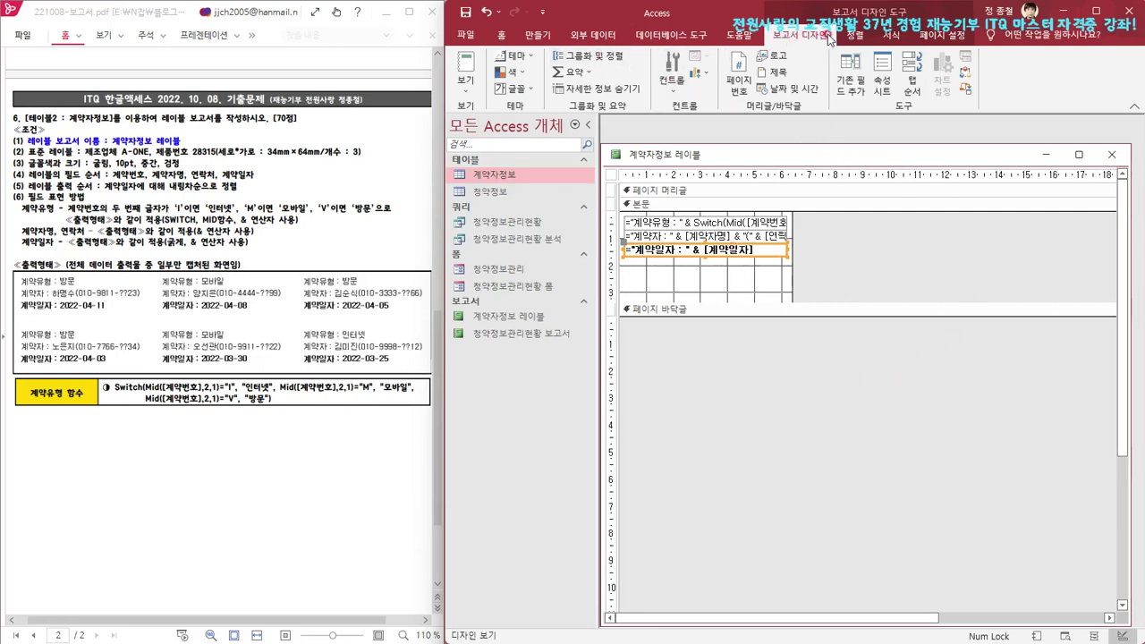
Change the 계약일자 sort order to descending (내림차순), check it in Print Preview and return to Design View
{"action": "left_click", "coordinate": [615, 60]}
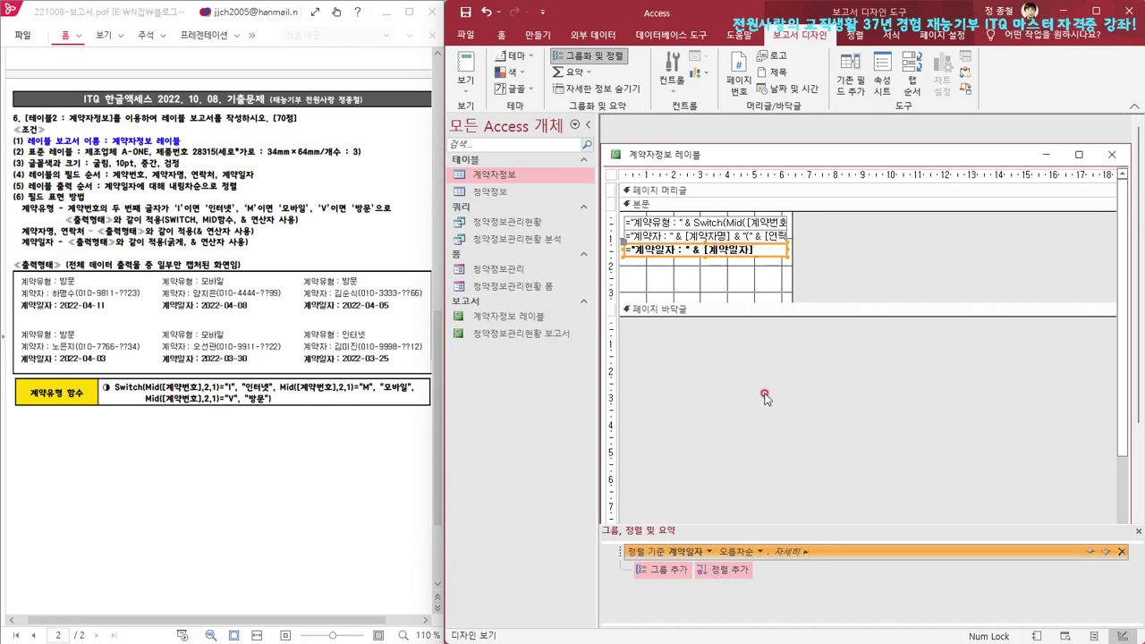
{"action": "left_click", "coordinate": [760, 552]}
{"action": "left_click", "coordinate": [738, 581]}
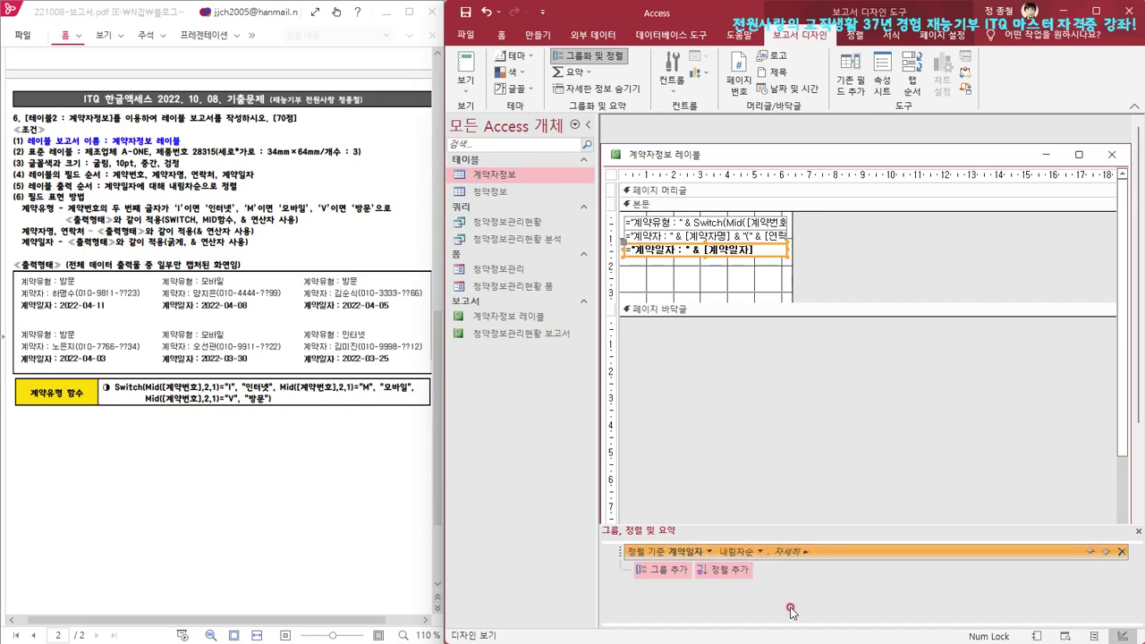
{"action": "right_click", "coordinate": [762, 156]}
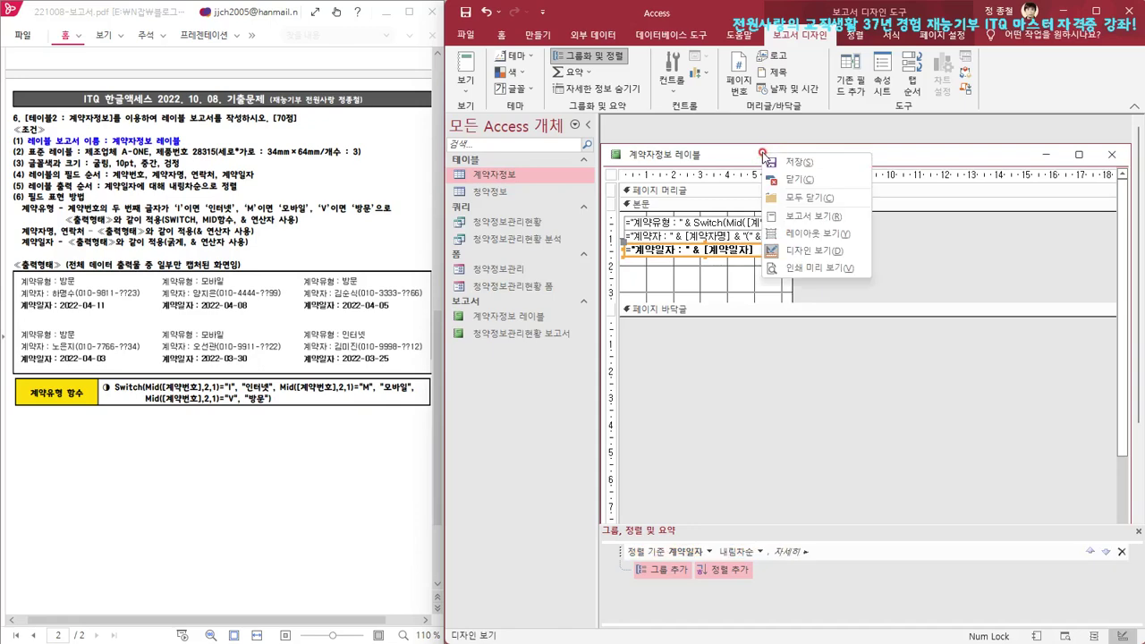
{"action": "left_click", "coordinate": [815, 268]}
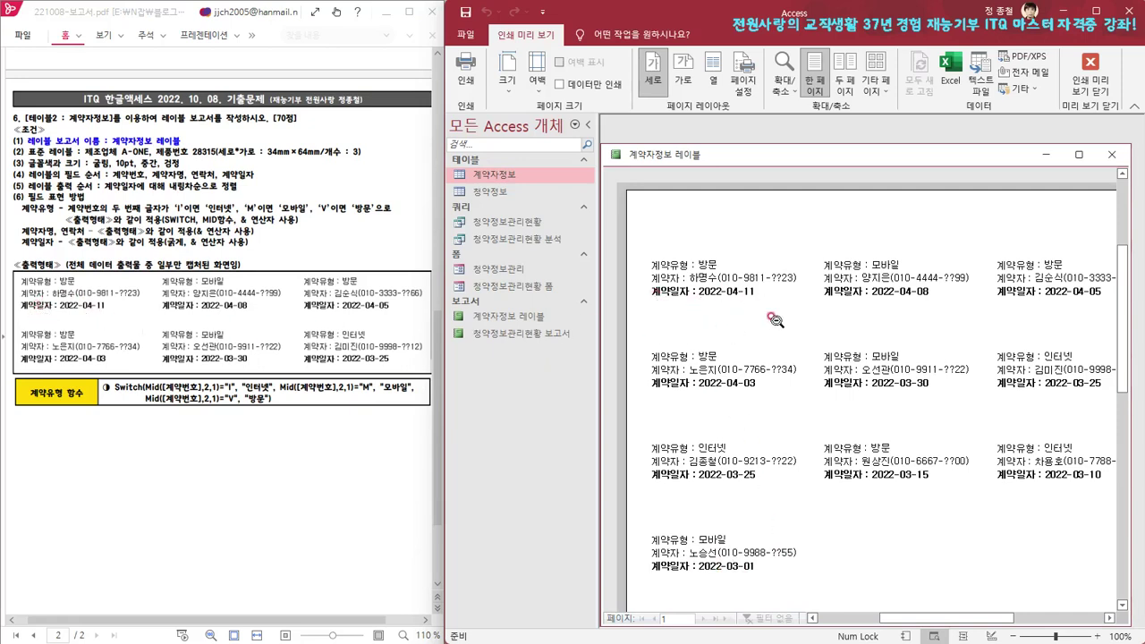
{"action": "right_click", "coordinate": [752, 154]}
{"action": "left_click", "coordinate": [805, 246]}
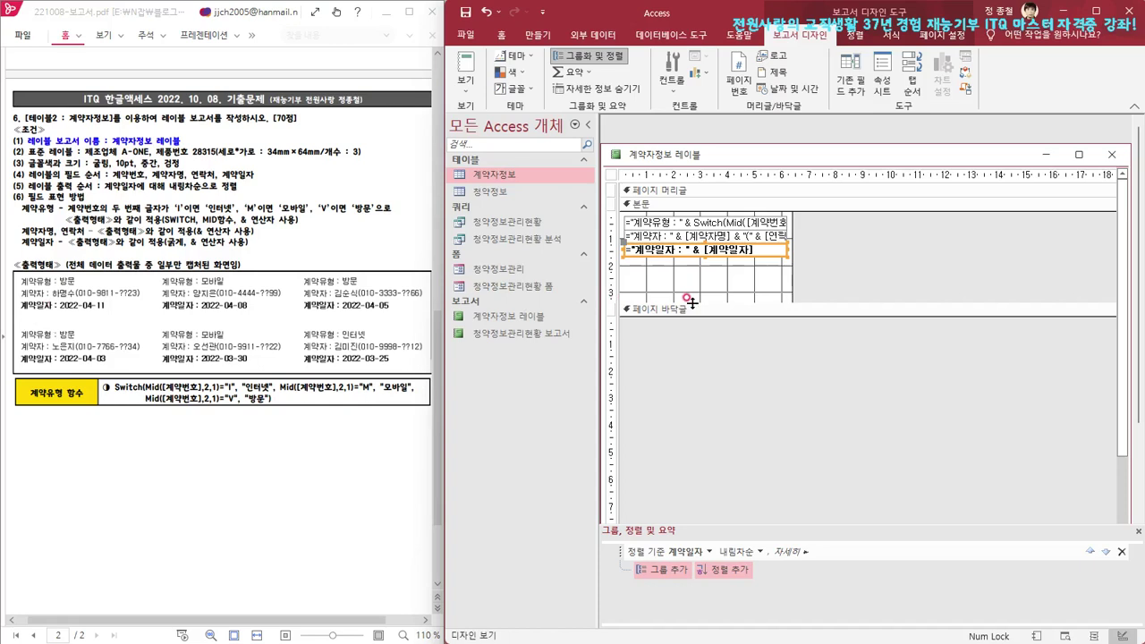
Shrink the label report's detail section to about 2.5 cm high and preview the tighter label spacing
{"action": "left_click_drag", "start_coordinate": [692, 303], "coordinate": [696, 279]}
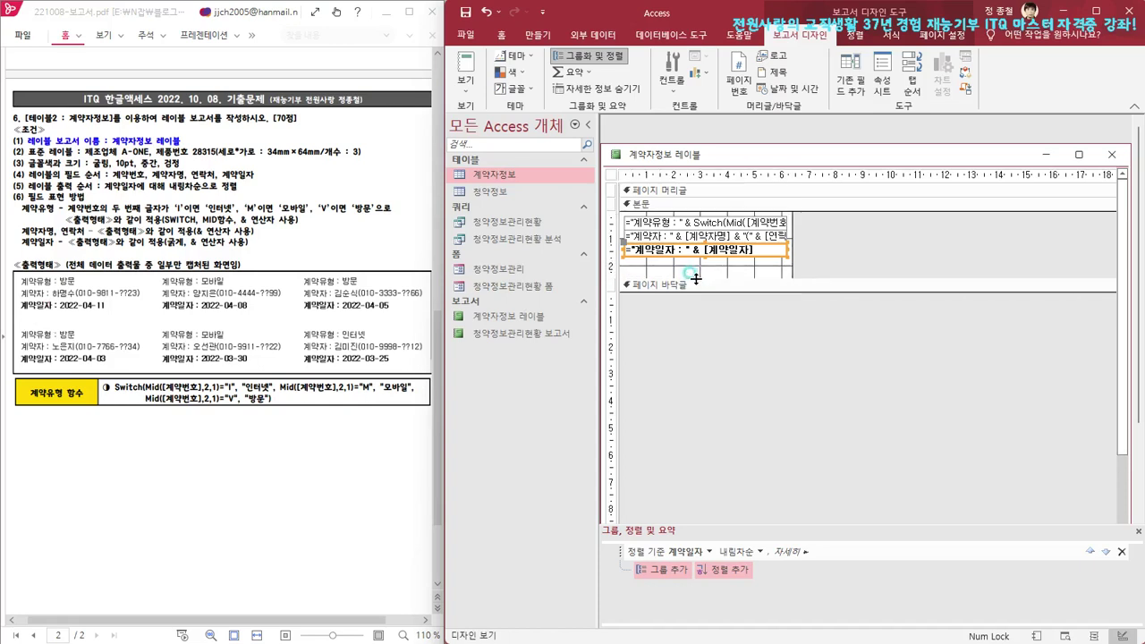
{"action": "right_click", "coordinate": [689, 158]}
{"action": "left_click", "coordinate": [748, 270]}
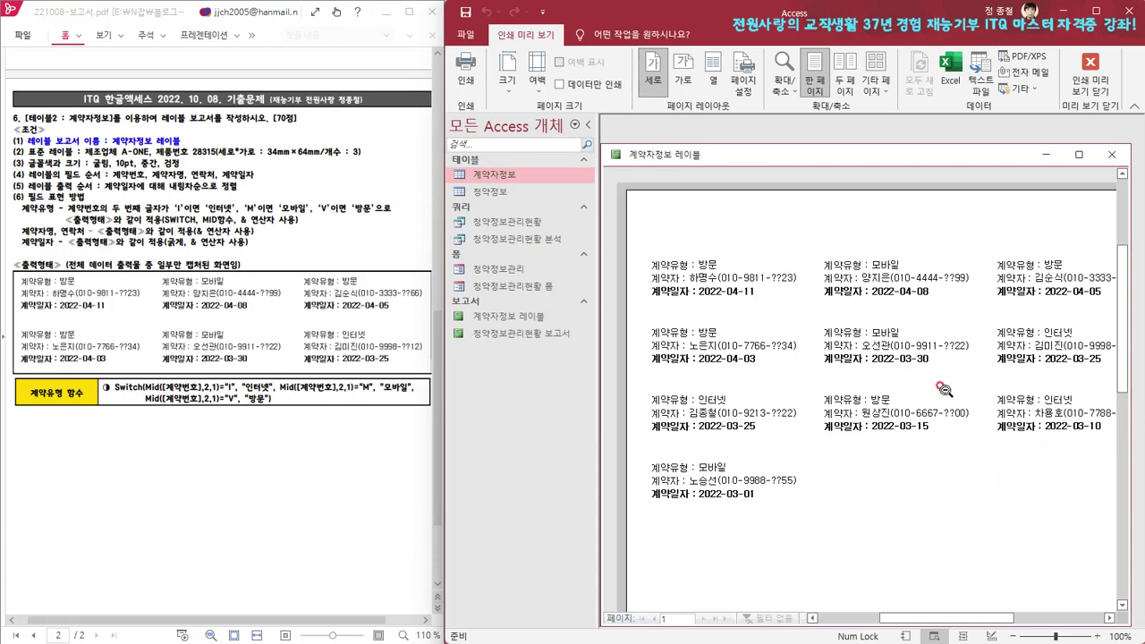
Save the 계약자정보 레이블 report and close it
{"action": "right_click", "coordinate": [787, 153]}
{"action": "left_click", "coordinate": [721, 157]}
{"action": "right_click", "coordinate": [721, 156]}
{"action": "left_click", "coordinate": [761, 160]}
{"action": "left_click", "coordinate": [1112, 154]}
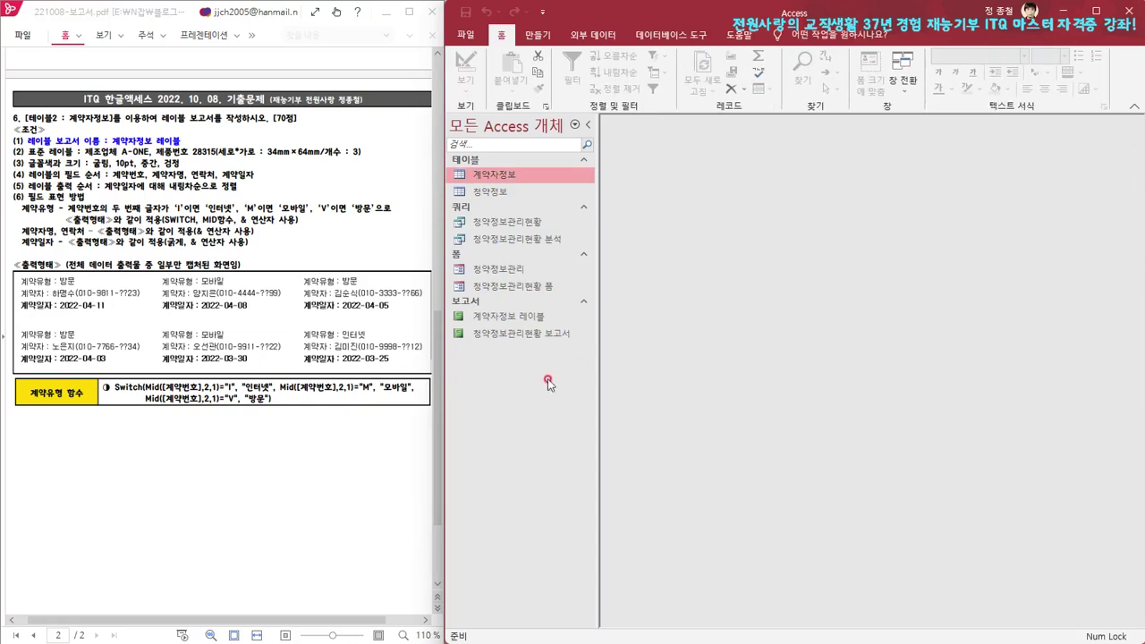
Save the database on the desktop under the new name 서221008-보고서.accdb and enable its content
{"action": "left_click", "coordinate": [466, 37]}
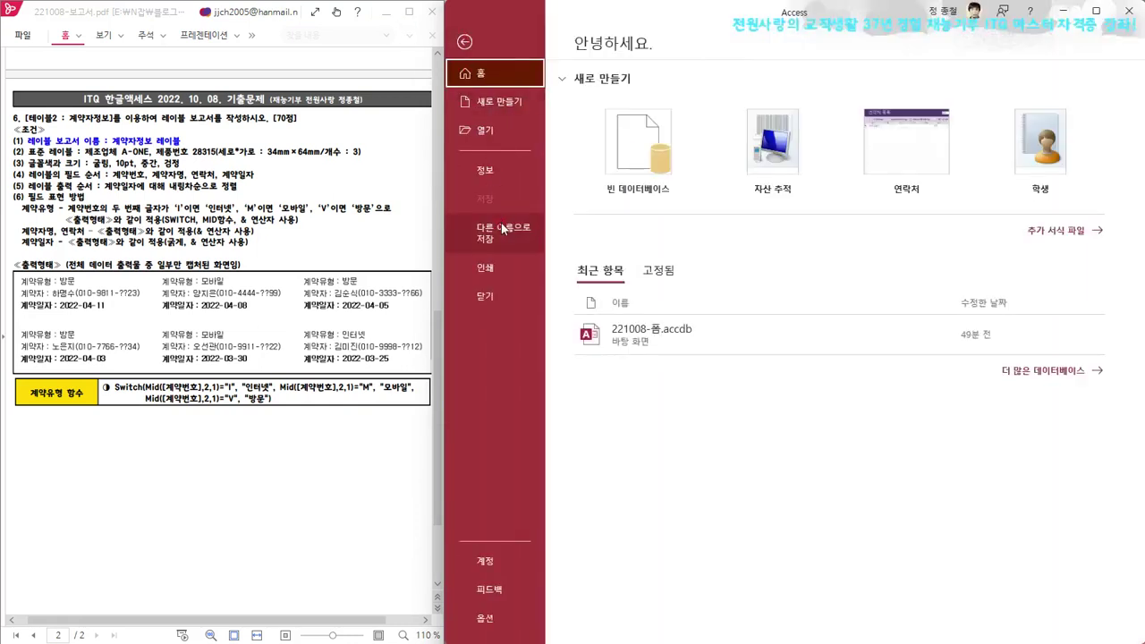
{"action": "left_click", "coordinate": [502, 229]}
{"action": "left_click", "coordinate": [836, 511]}
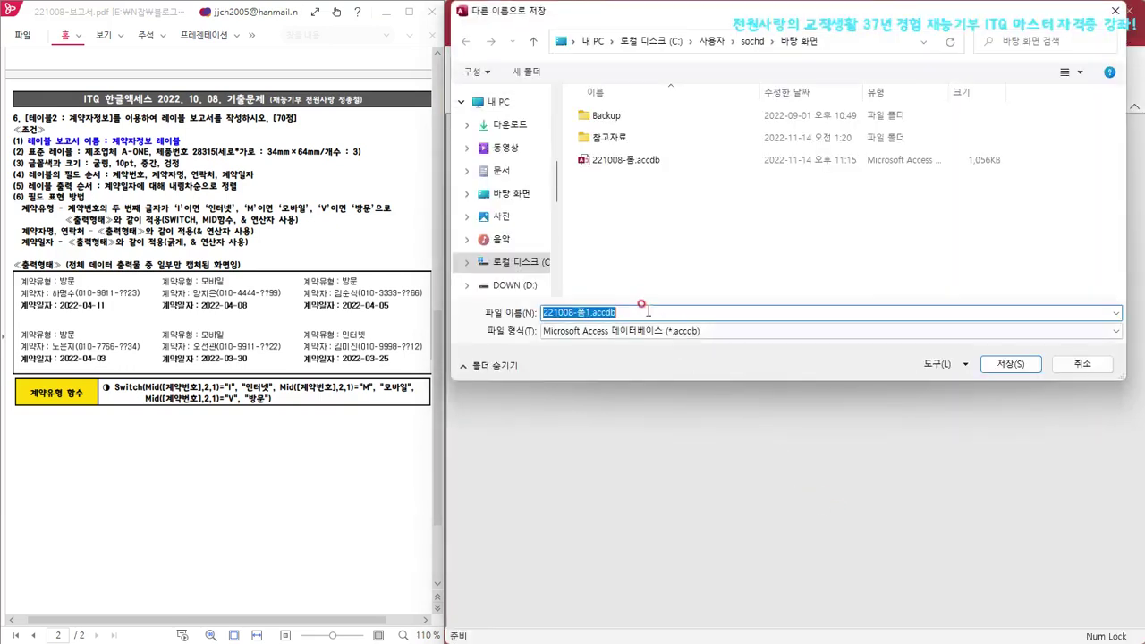
{"action": "left_click", "coordinate": [510, 197]}
{"action": "left_click", "coordinate": [592, 308]}
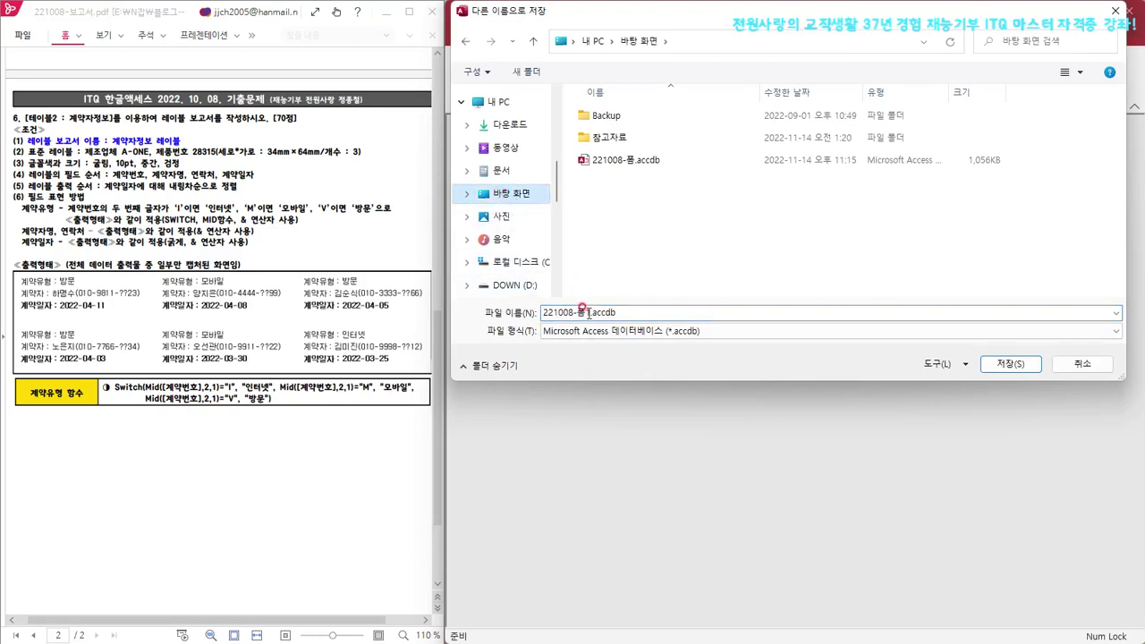
{"action": "double_click", "coordinate": [583, 312]}
{"action": "left_click_drag", "start_coordinate": [577, 312], "coordinate": [587, 312]}
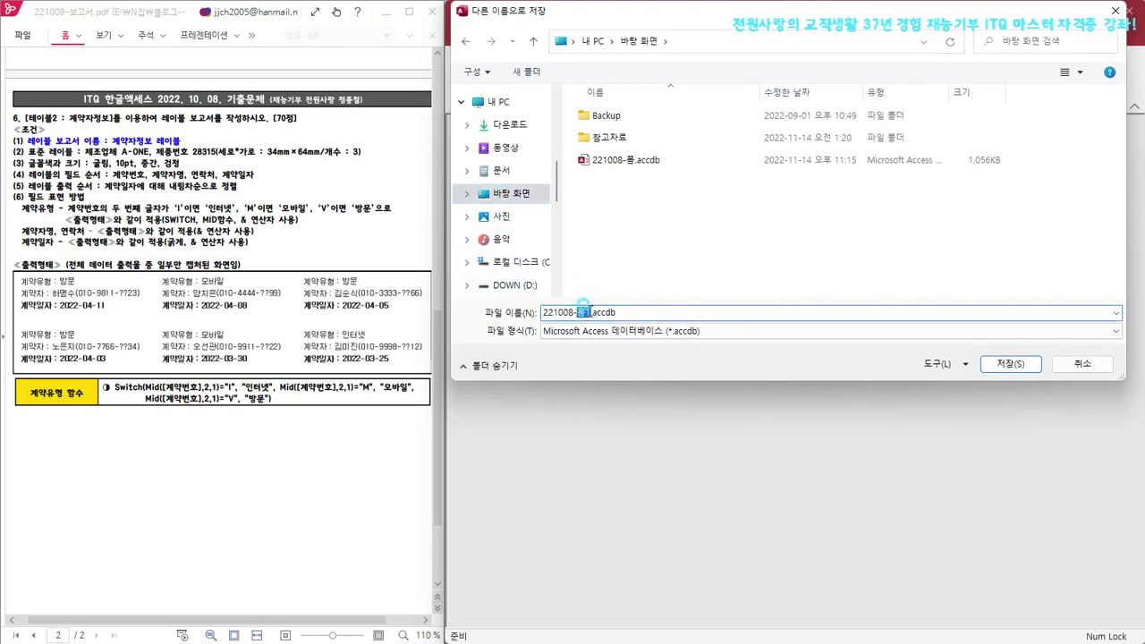
{"action": "type", "text": "보고서"}
{"action": "left_click", "coordinate": [1019, 372]}
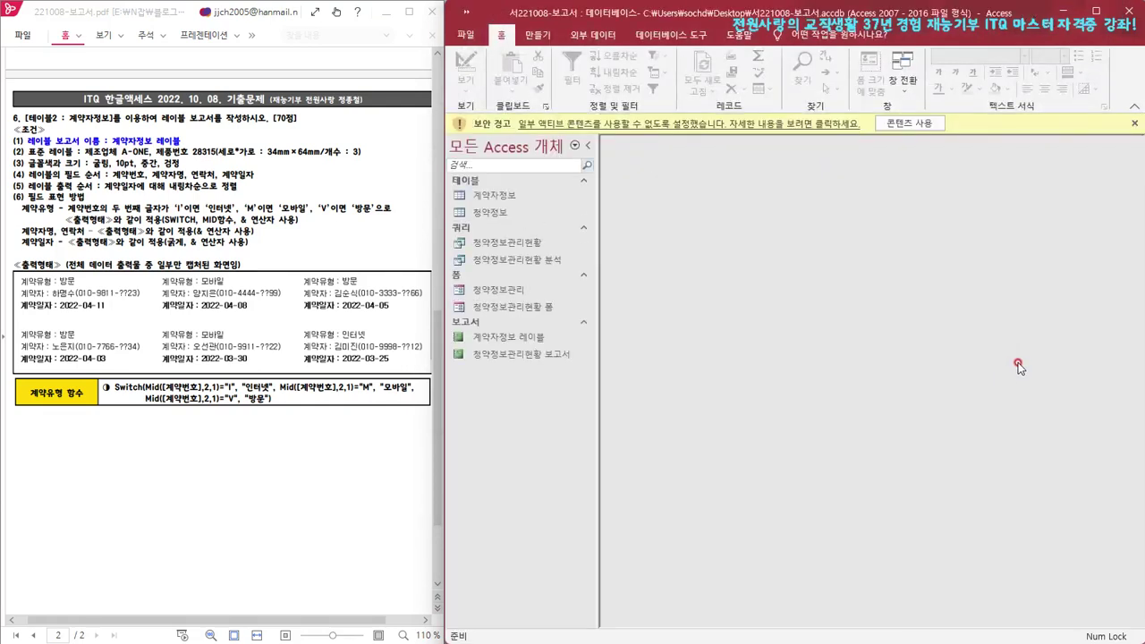
{"action": "left_click", "coordinate": [908, 122]}
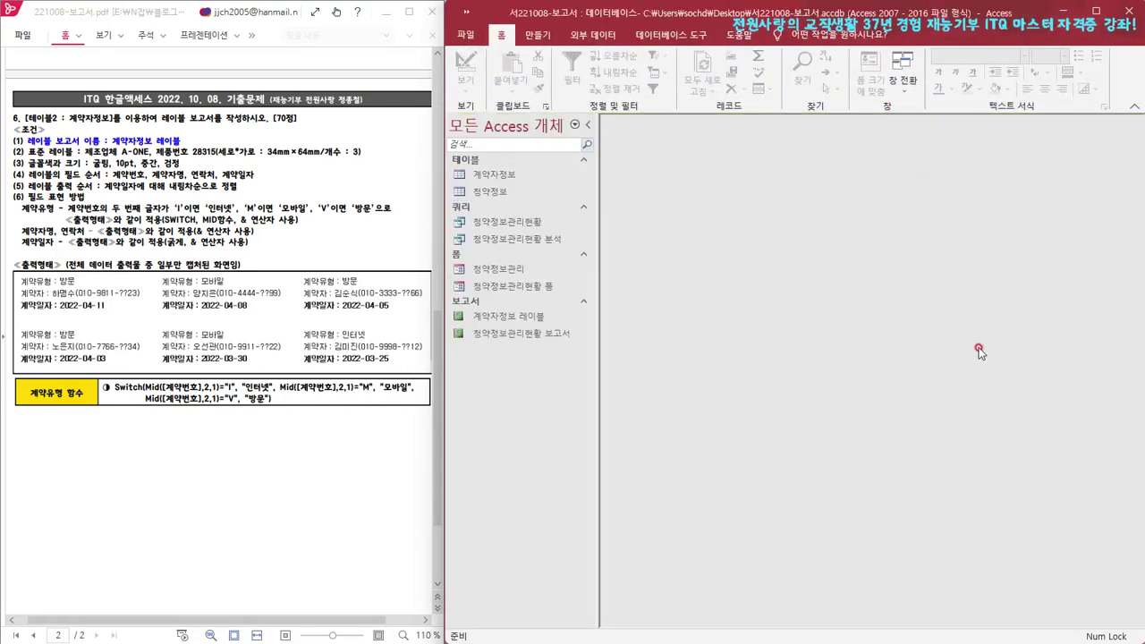